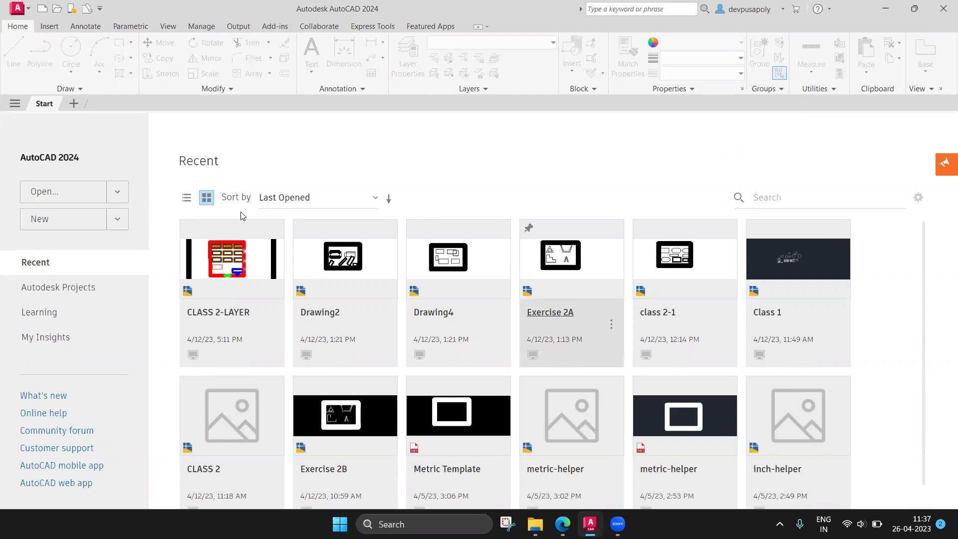
- Create the new blank drawing Drawing1 and bring its gridded sheet frame into view
click(89, 225)
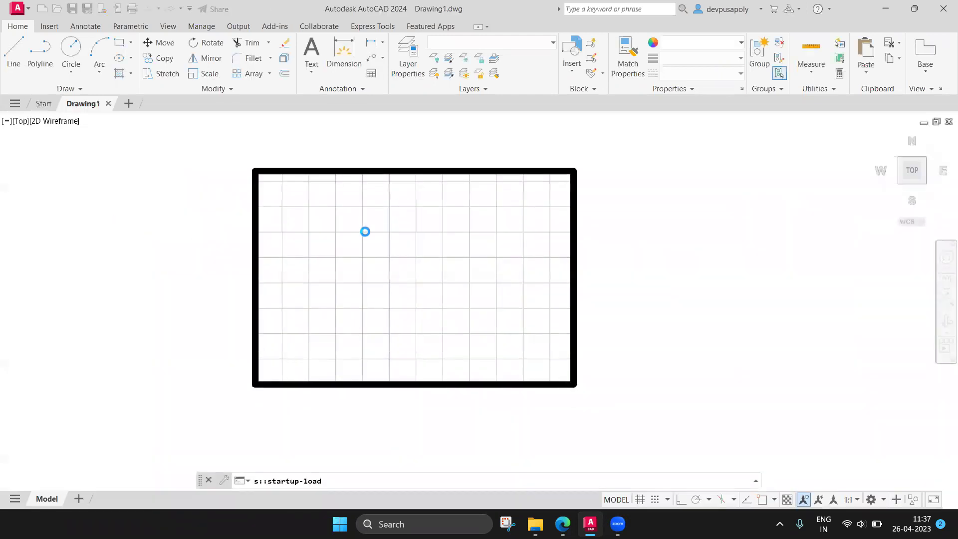
scroll(398, 249, up, 2)
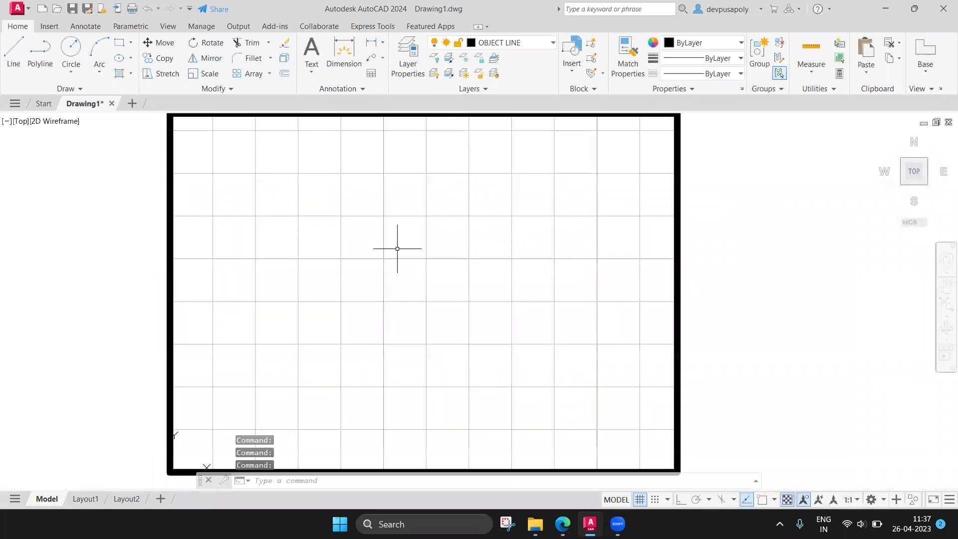
mouse_move(414, 250)
middle_down()
mouse_move(399, 245)
mouse_move(461, 259)
middle_up()
scroll(465, 242, down, 2)
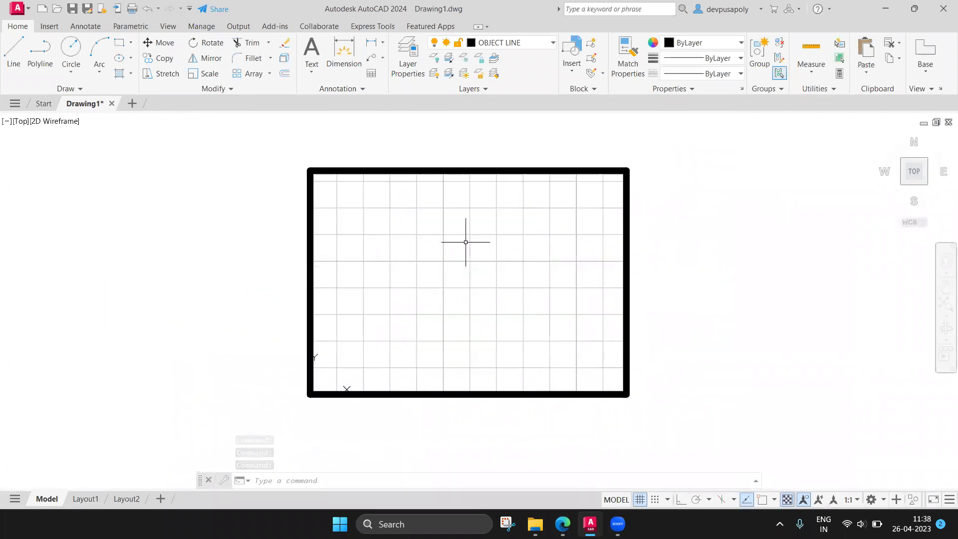
scroll(466, 240, up, 2)
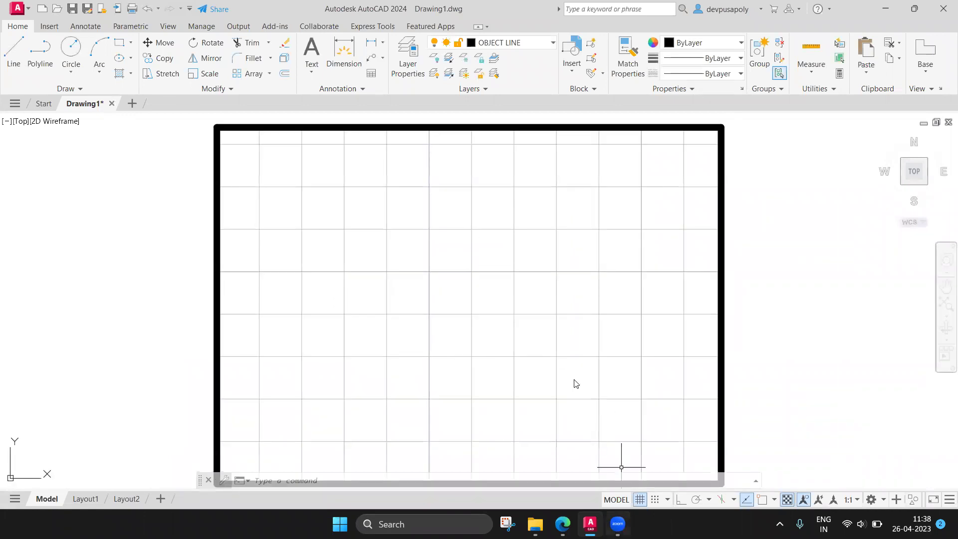
key(alt+Tab)
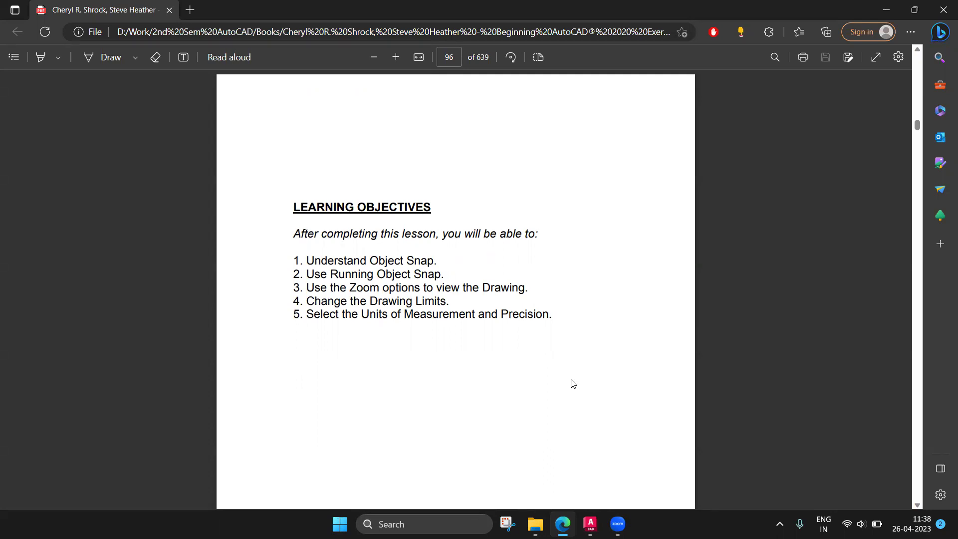
- Scroll the textbook PDF from the Lesson 4 objectives to the Object Snap section on page 97
scroll(573, 395, down, 1)
scroll(574, 405, down, 3)
scroll(574, 405, down, 4)
scroll(575, 405, down, 3)
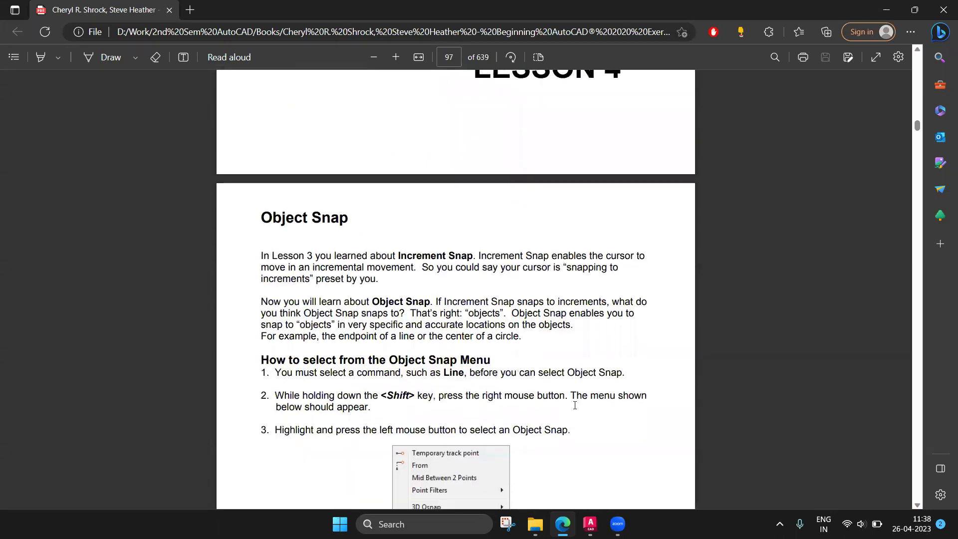
scroll(575, 405, down, 3)
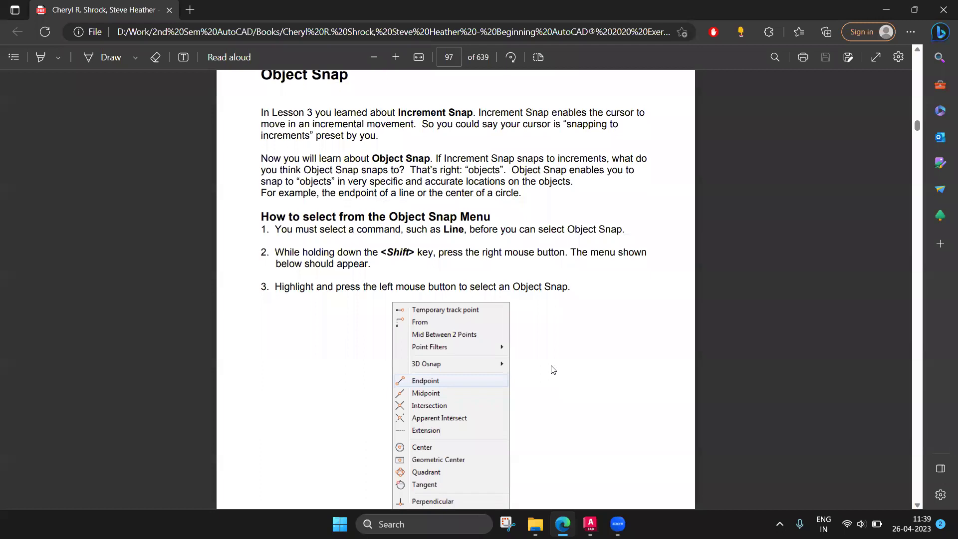
scroll(552, 370, down, 3)
- Review the whole Object Snap menu figure on page 97, briefly highlighting the <Shift> text
scroll(552, 371, up, 1)
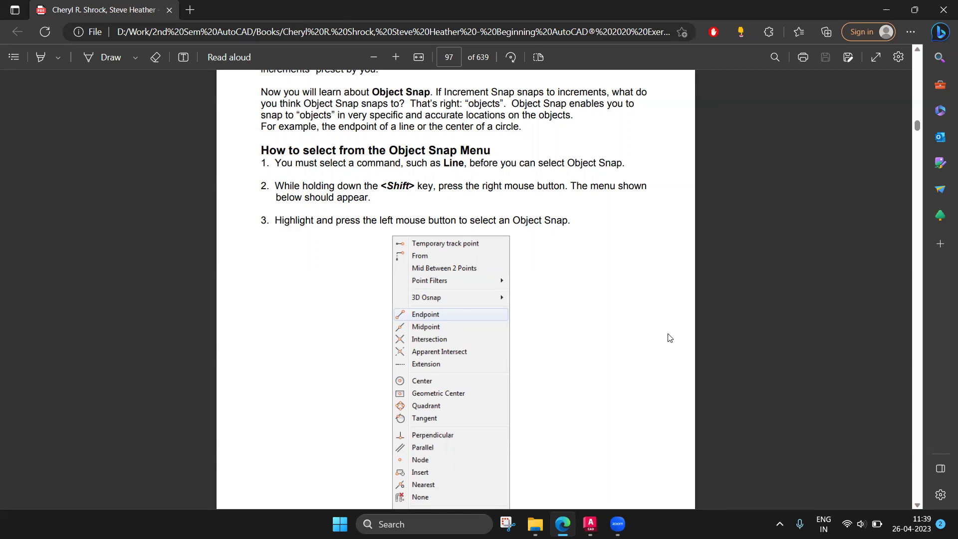
scroll(681, 349, down, 2)
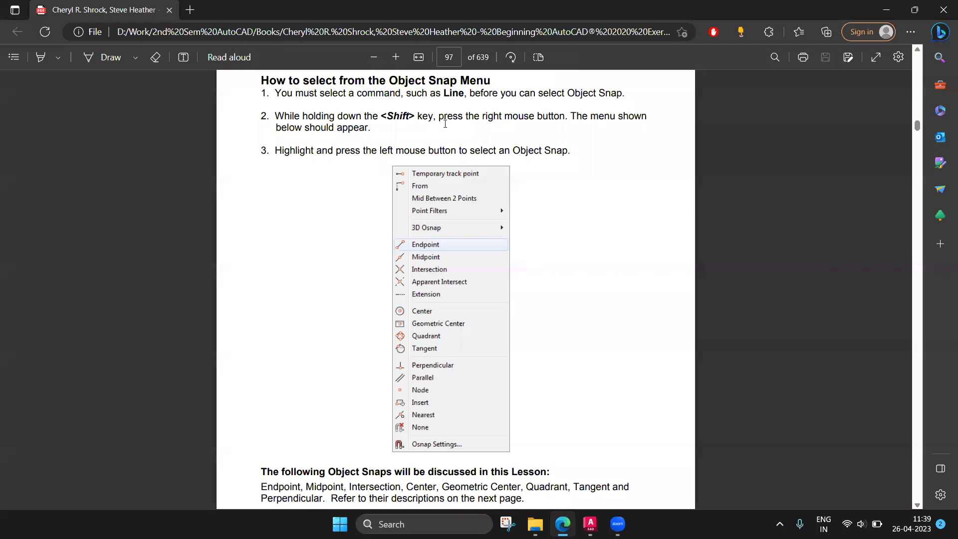
drag(382, 116, 417, 118)
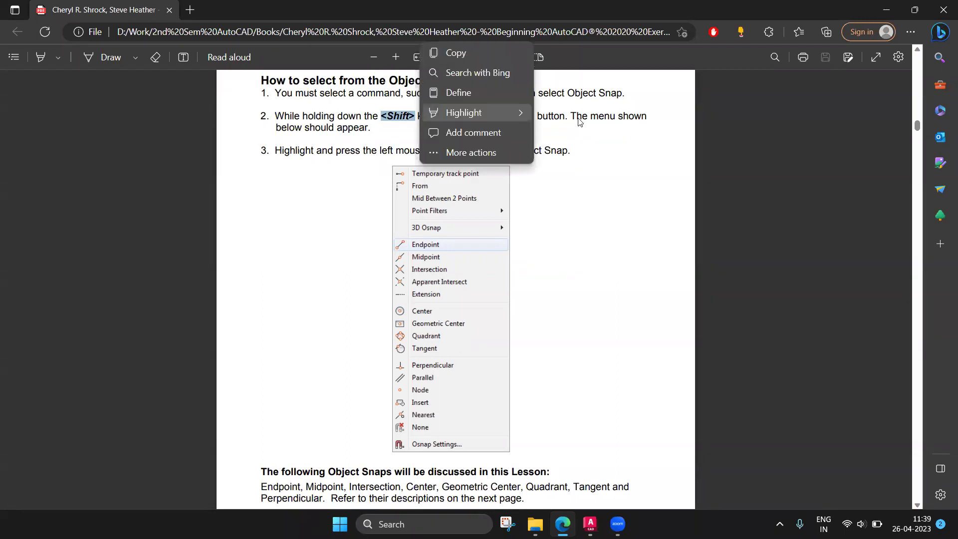
click(656, 153)
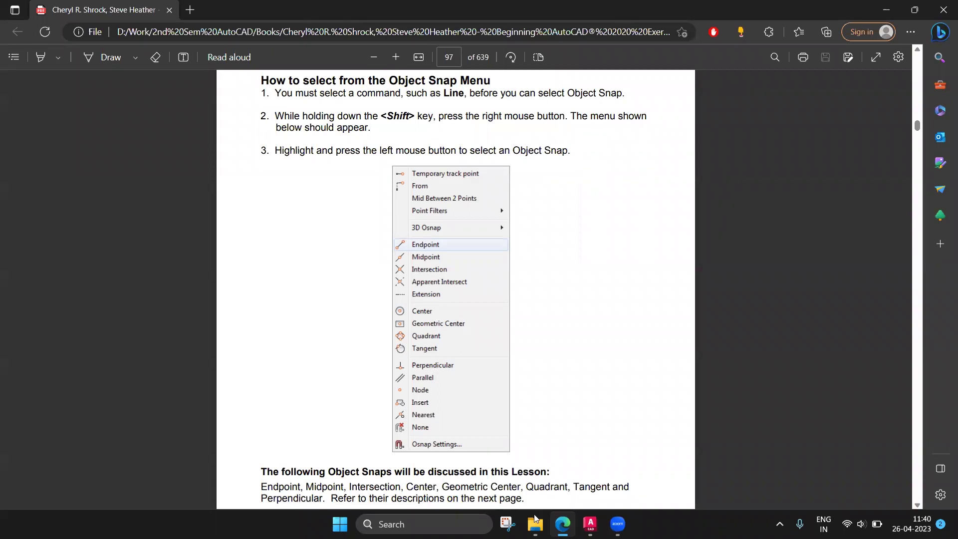
- Back in AutoCAD, draw the square's top horizontal line
click(591, 525)
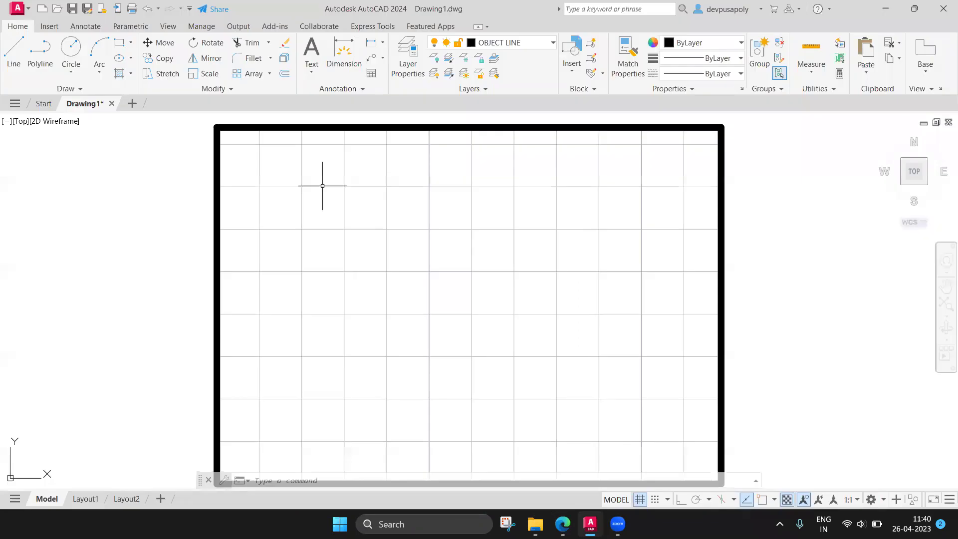
text(L)
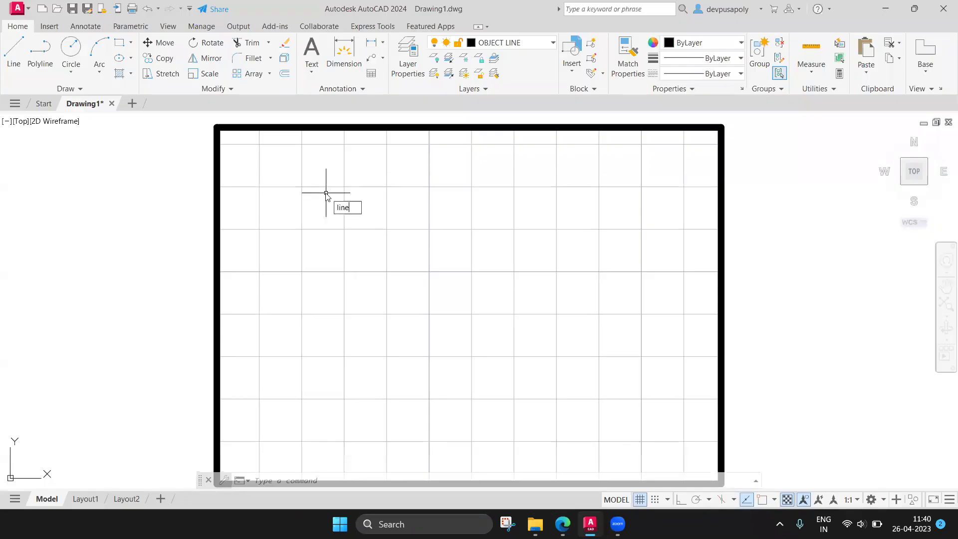
text(INE)
key(Return)
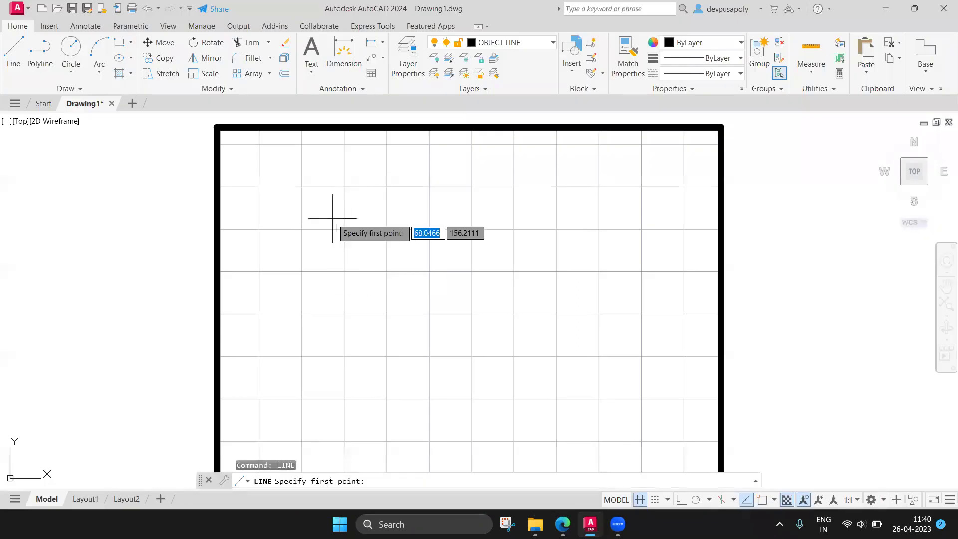
click(343, 185)
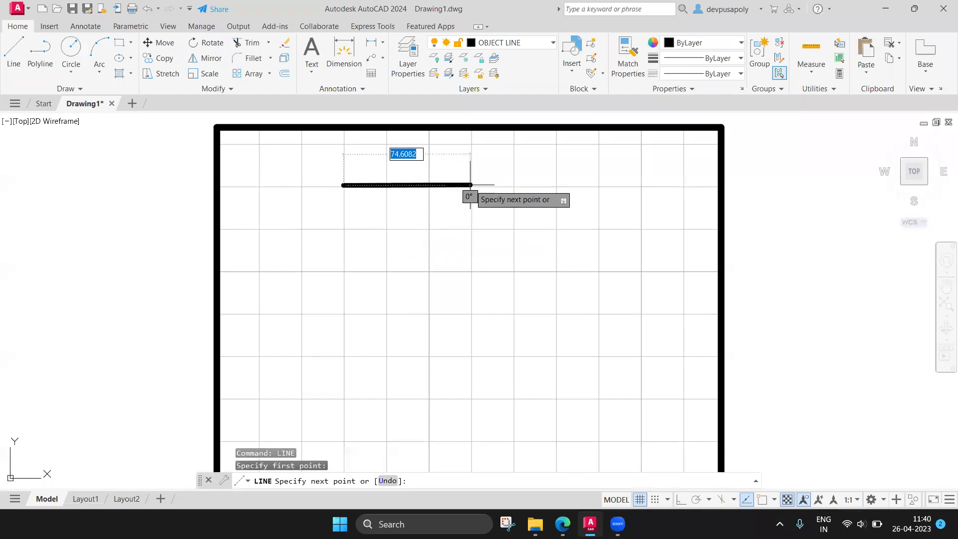
click(470, 185)
key(Escape)
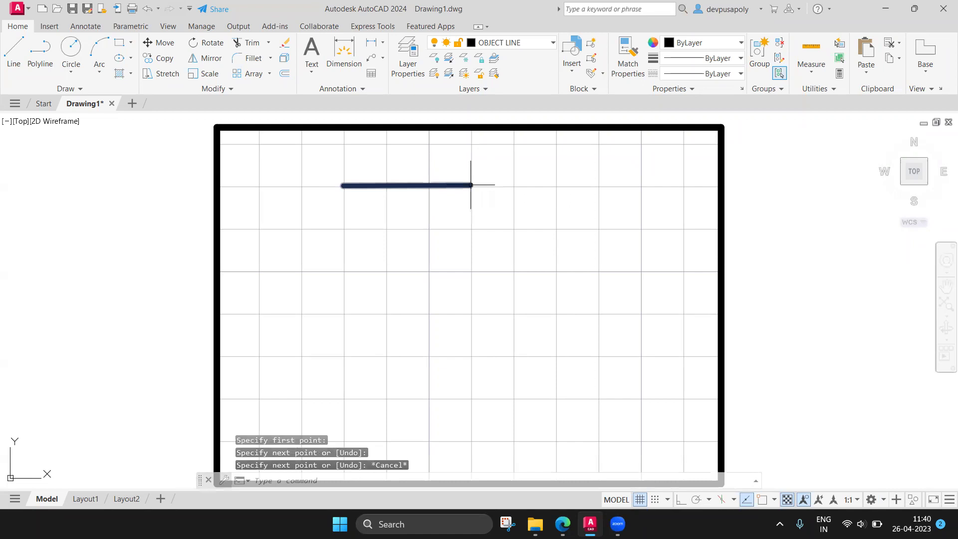
- Using the Endpoint snap, draw the square's left side and bottom from the top line's left end
shift+right_click(470, 186)
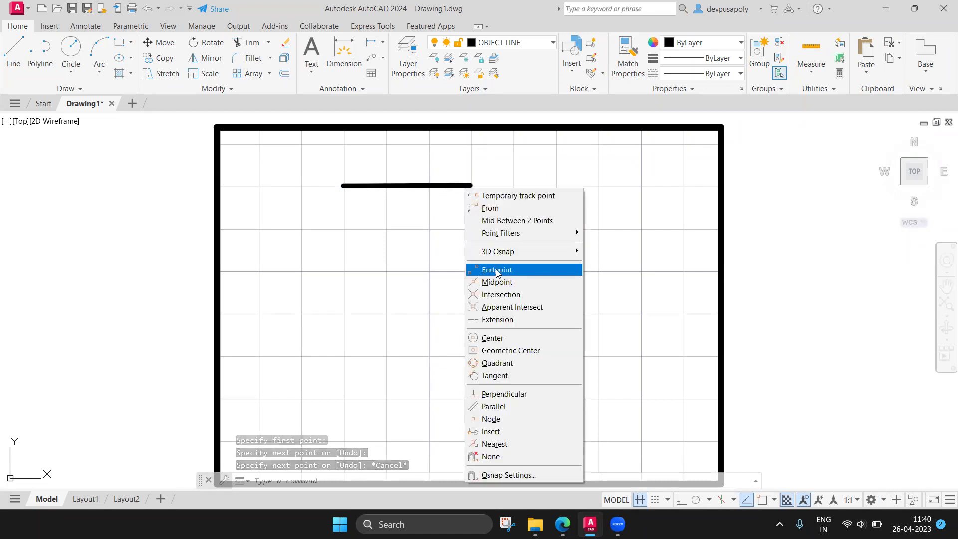
click(497, 270)
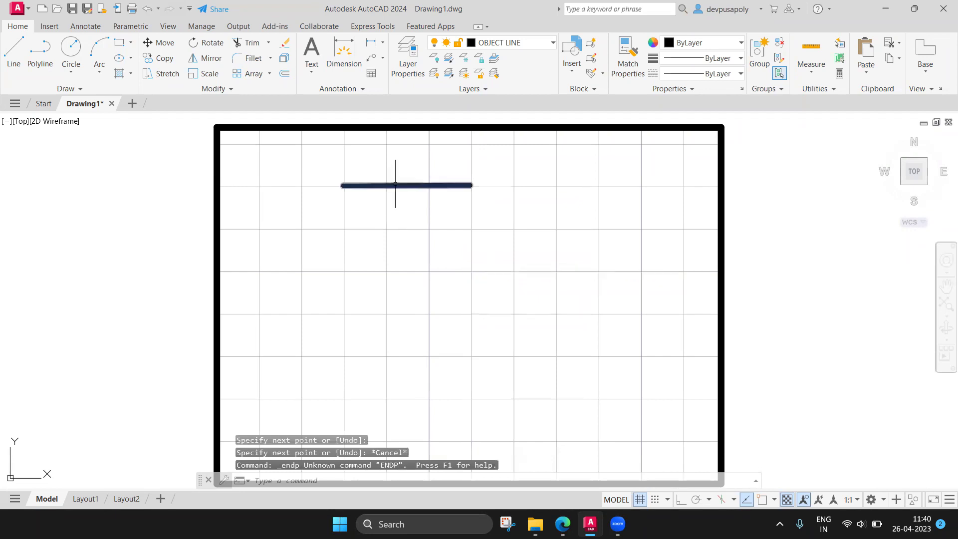
key(Escape)
text(line)
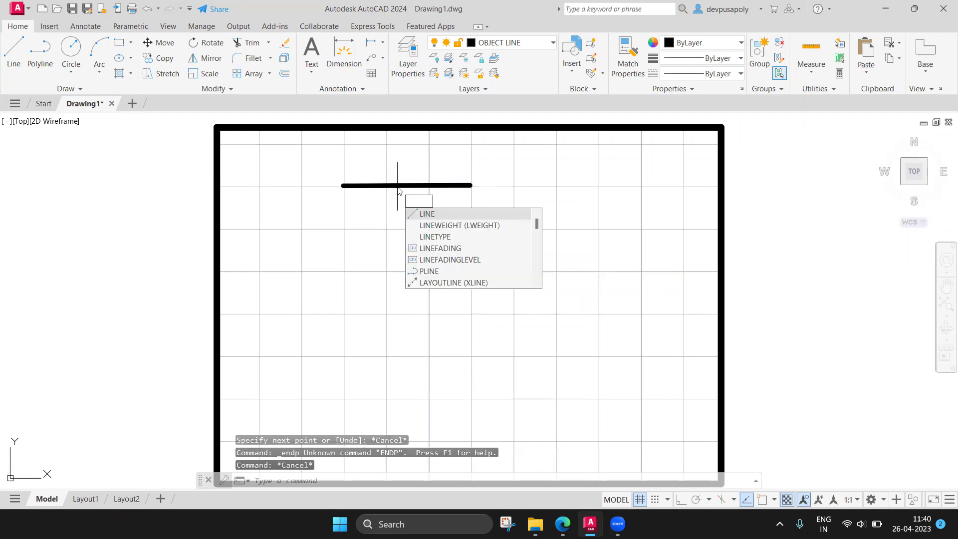
key(Return)
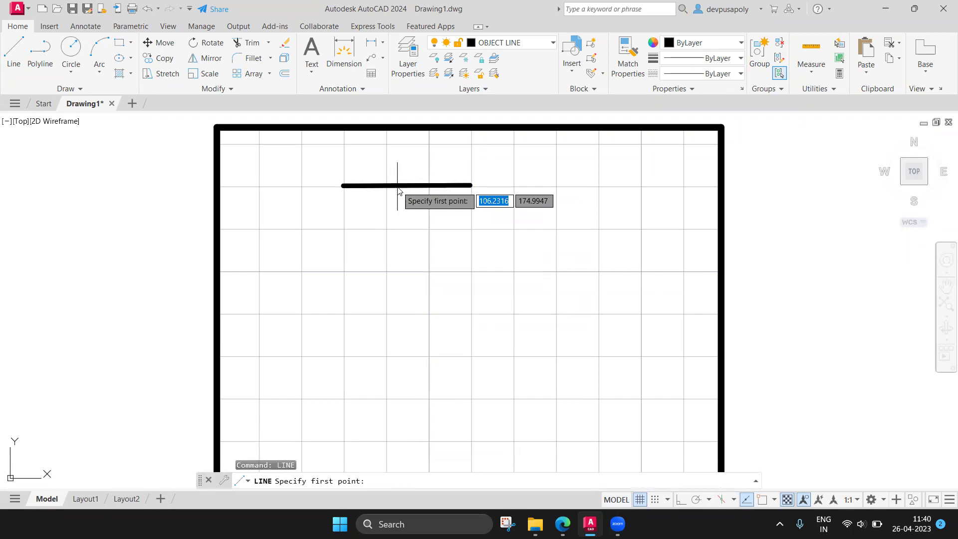
shift+right_click(398, 188)
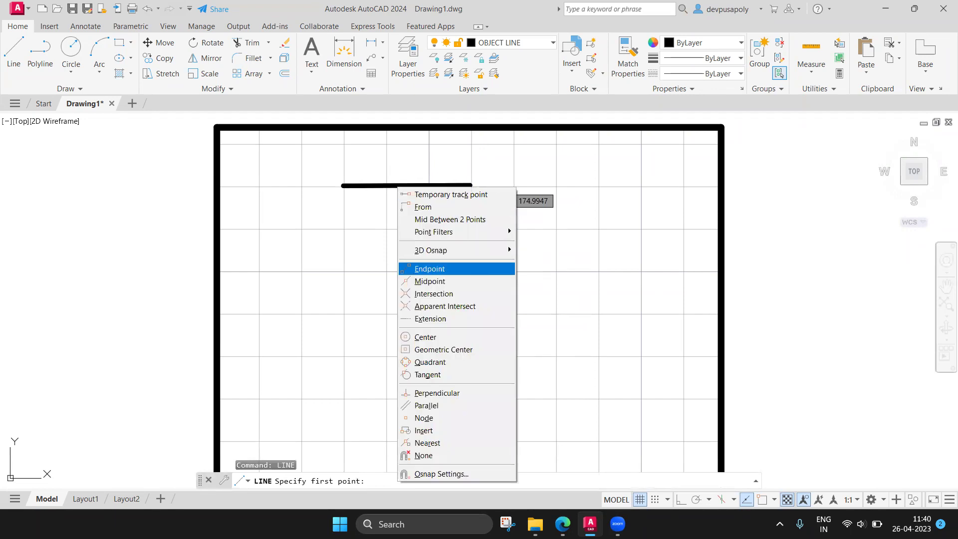
click(429, 269)
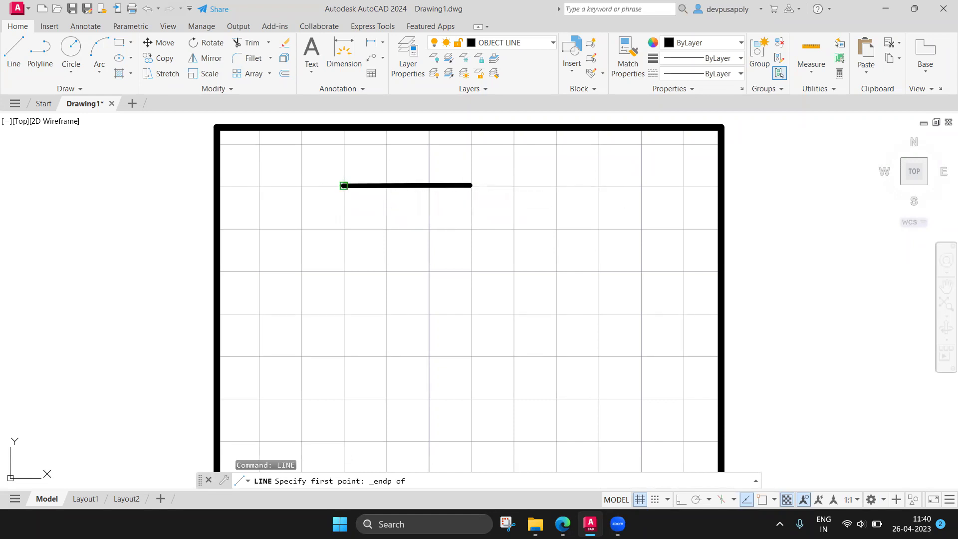
click(344, 185)
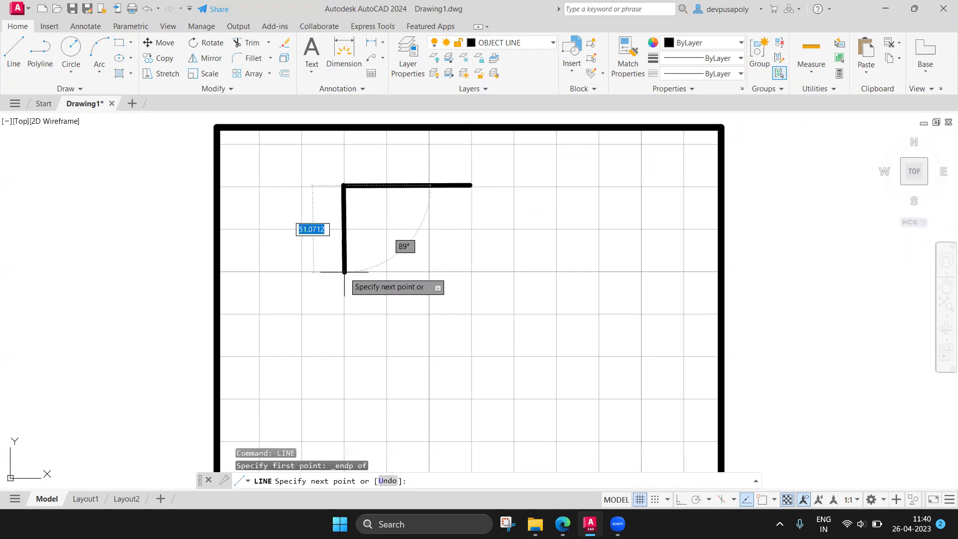
click(344, 292)
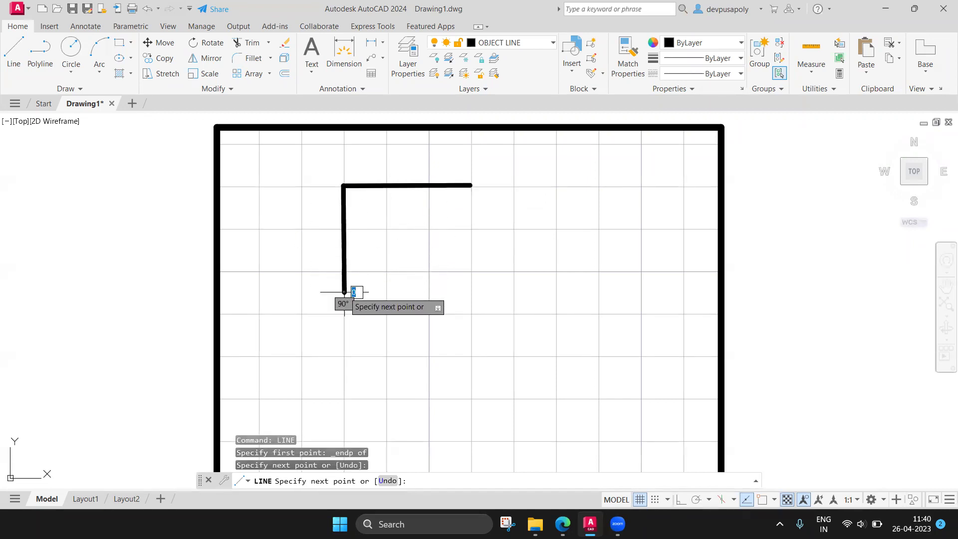
click(470, 292)
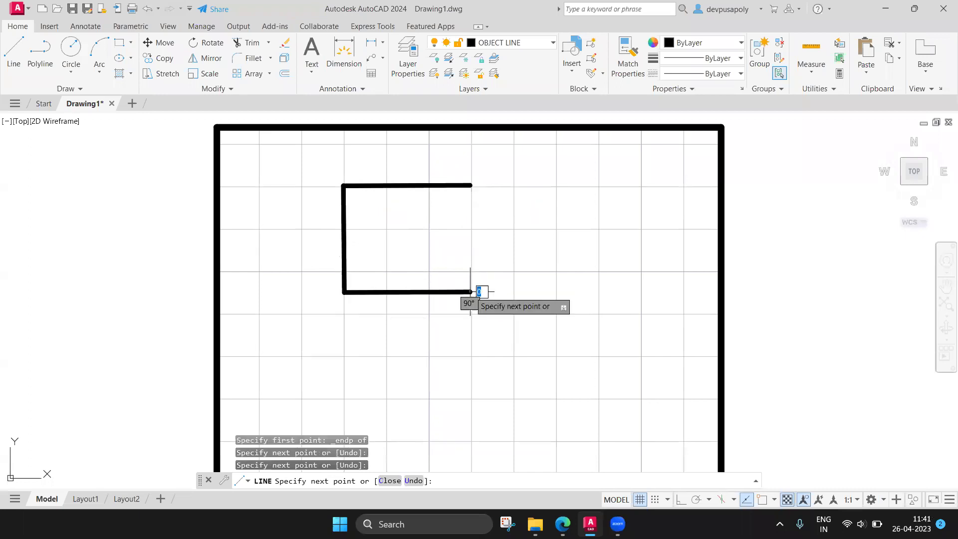
key(Escape)
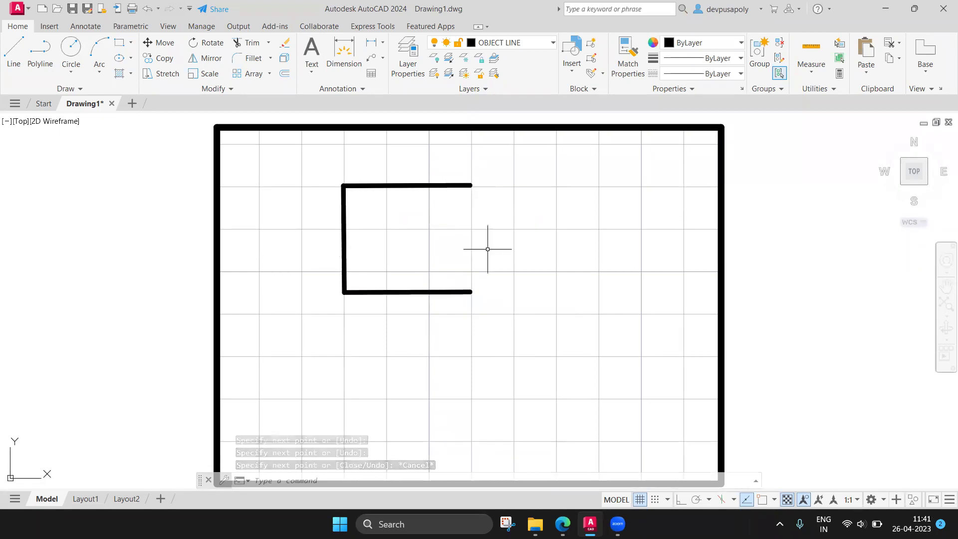
- Close the square with an Endpoint-snapped right side, then select the top edge
text(l)
key(Return)
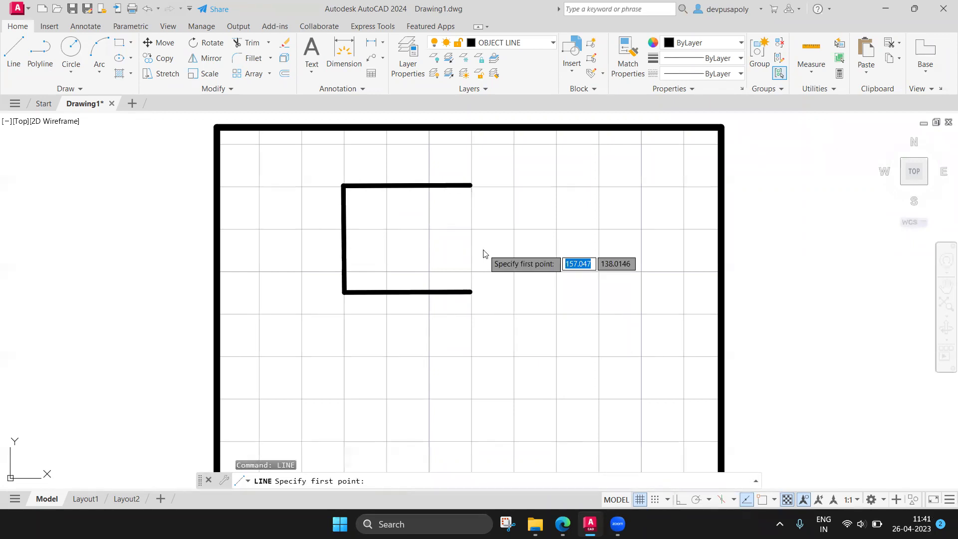
shift+right_click(483, 254)
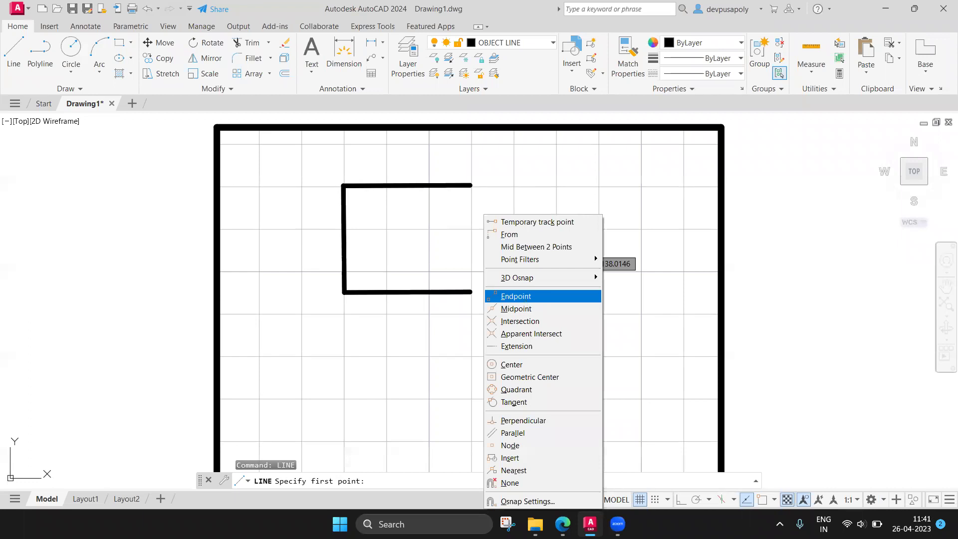
click(515, 296)
click(472, 292)
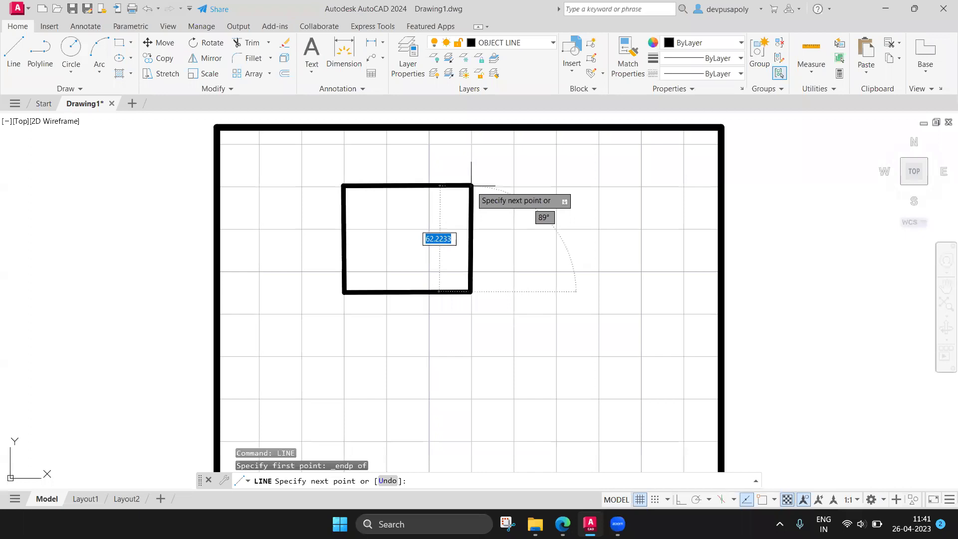
shift+right_click(472, 190)
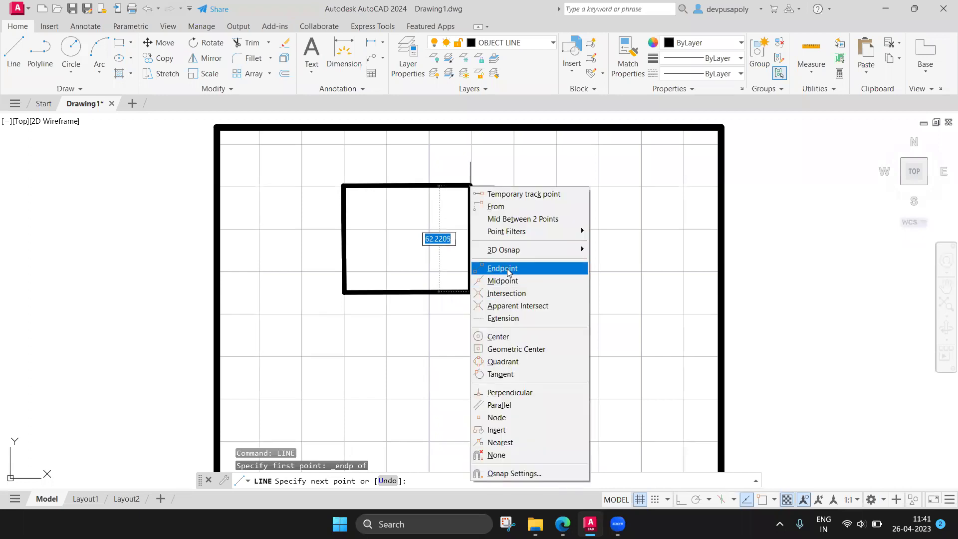
click(492, 268)
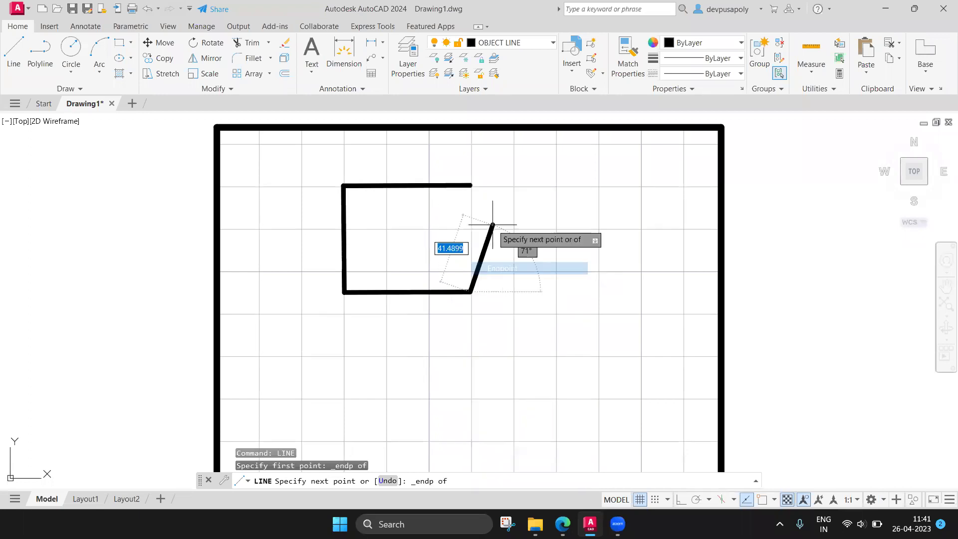
click(471, 185)
key(Escape)
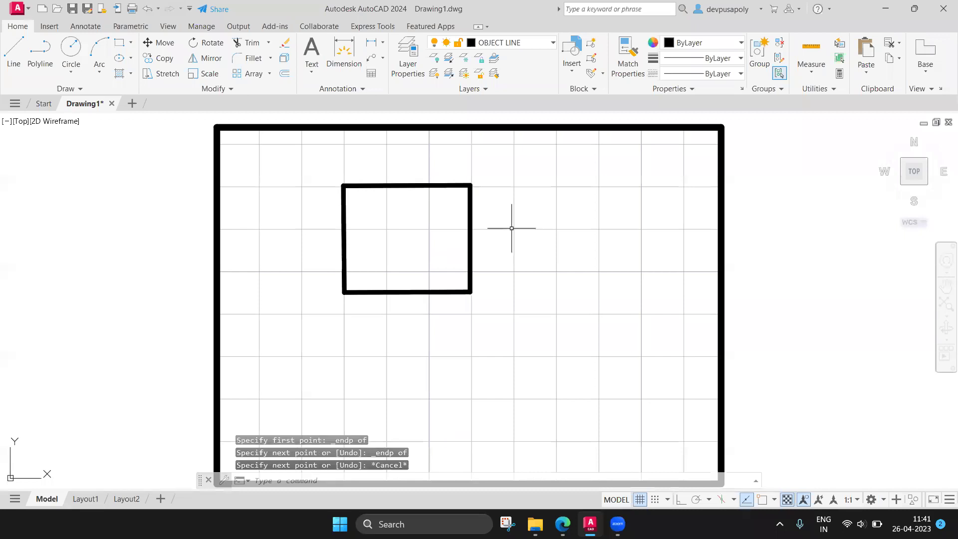
click(408, 186)
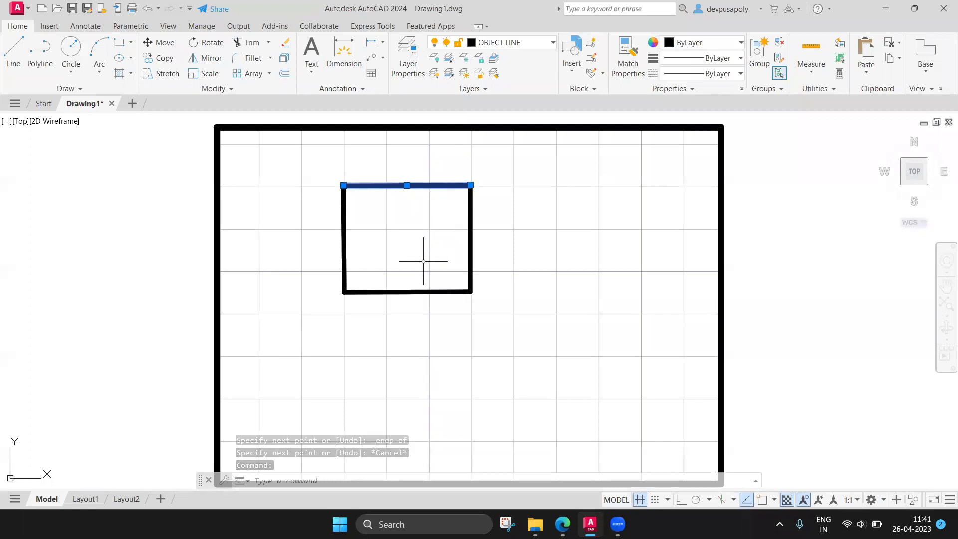
- Draw a vertical divider from the top edge's midpoint to the bottom edge's midpoint
key(Escape)
key(Return)
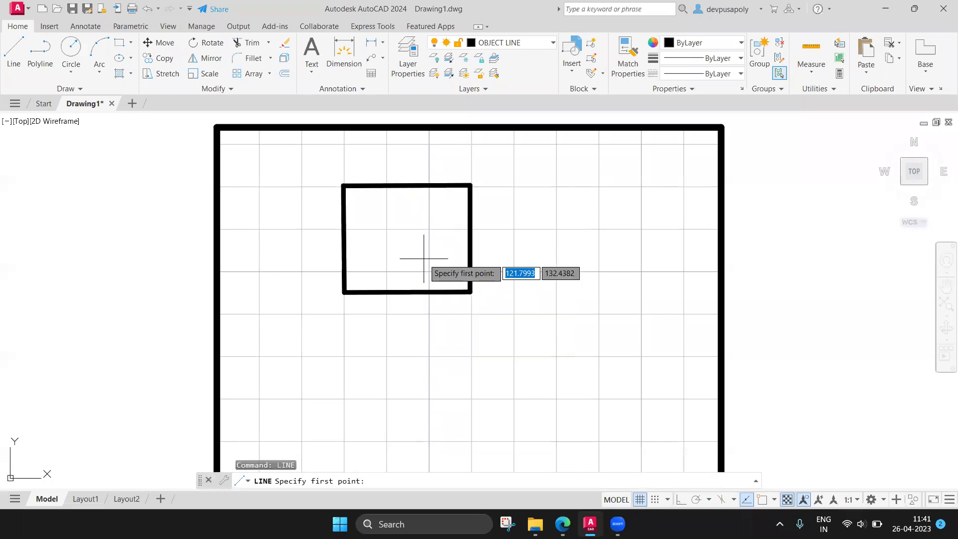
shift+right_click(423, 260)
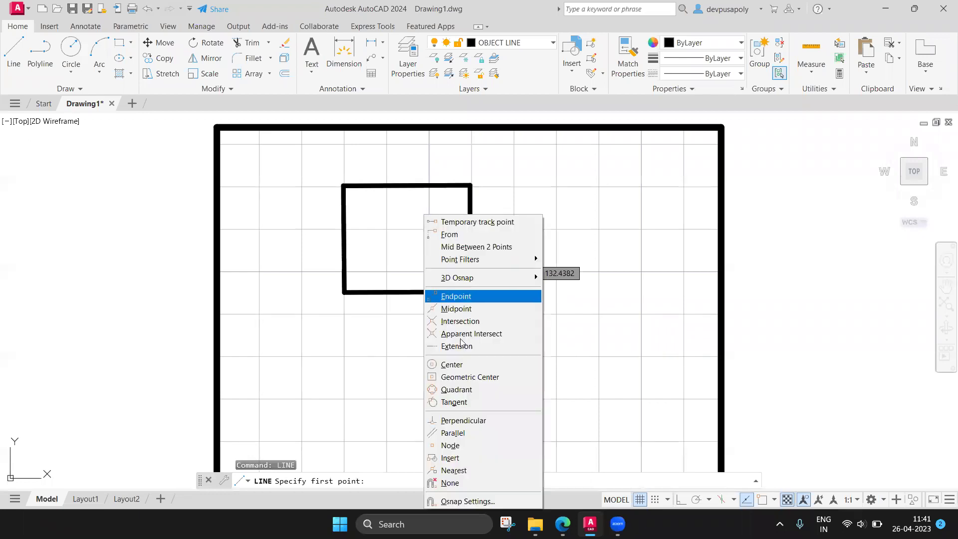
click(461, 310)
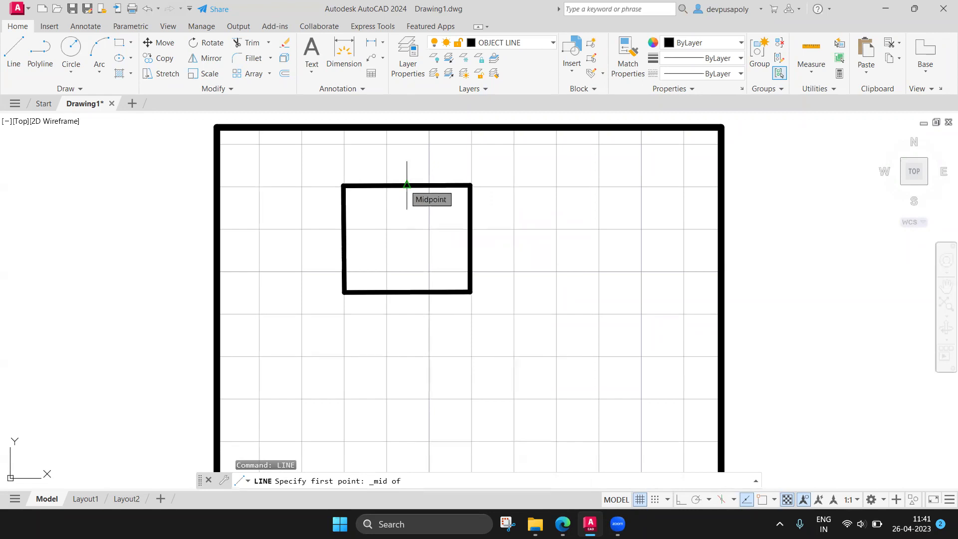
click(406, 185)
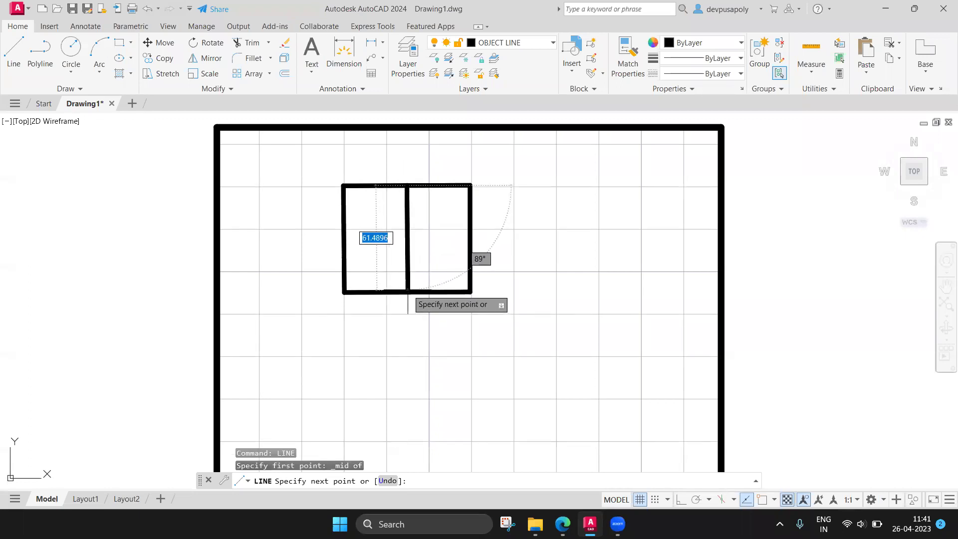
shift+right_click(414, 295)
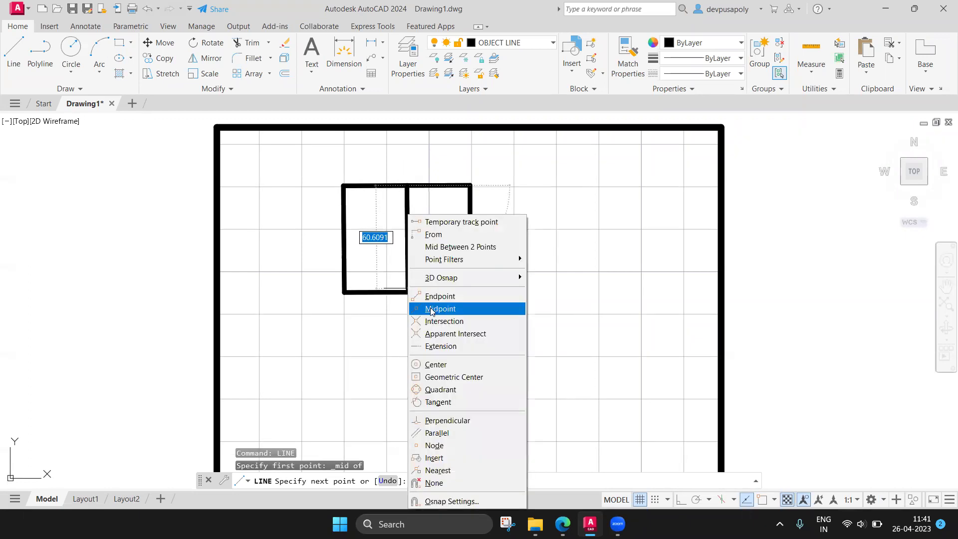
click(432, 309)
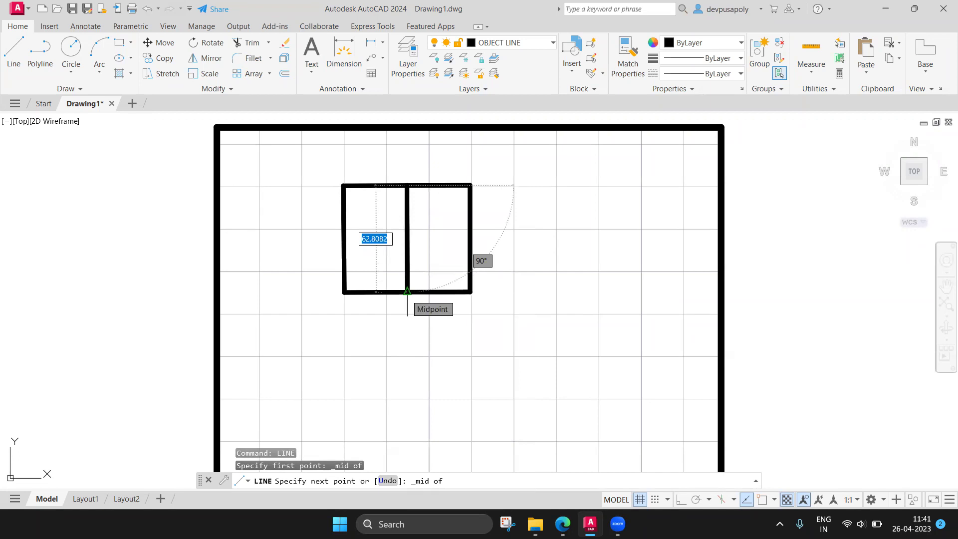
click(408, 292)
key(Escape)
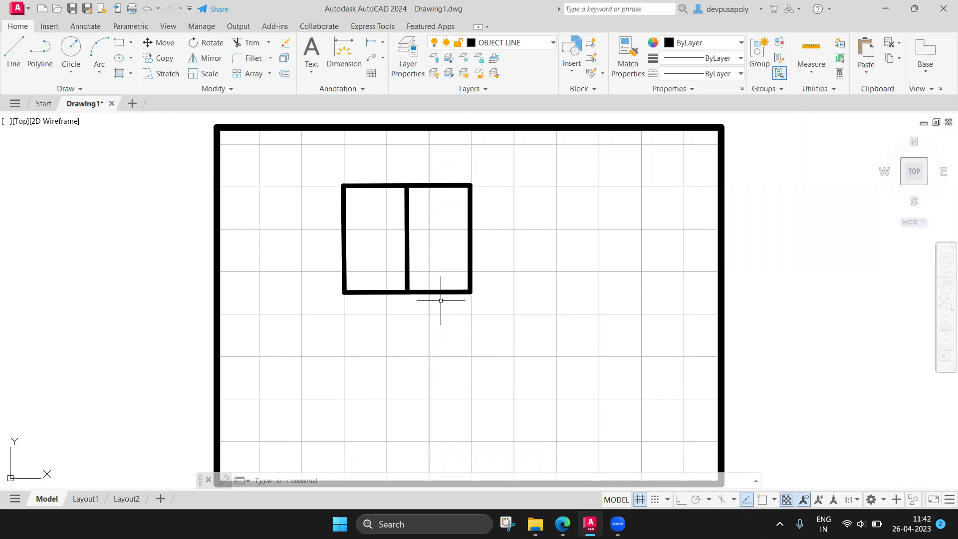
click(407, 285)
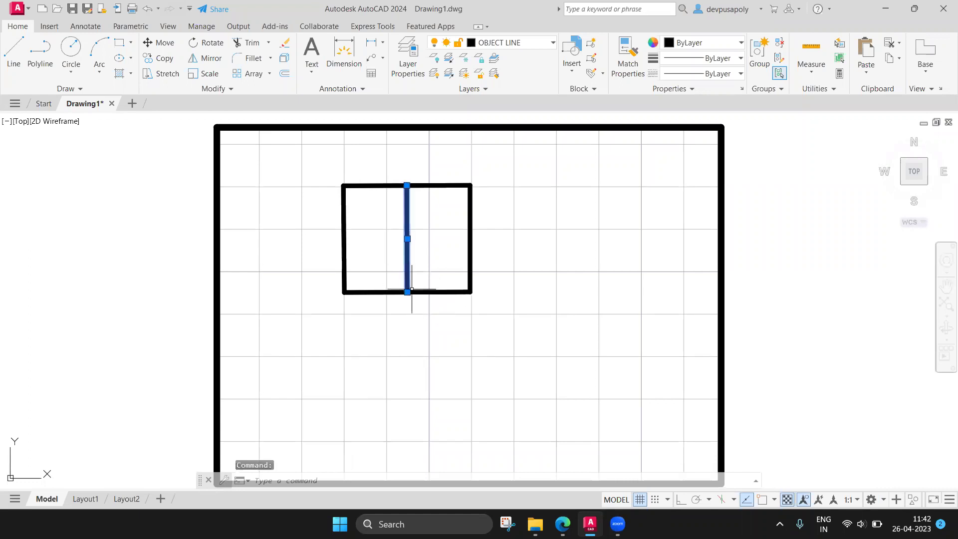
- Draw a line from the divider's intersection with the bottom edge straight down below the square
click(420, 292)
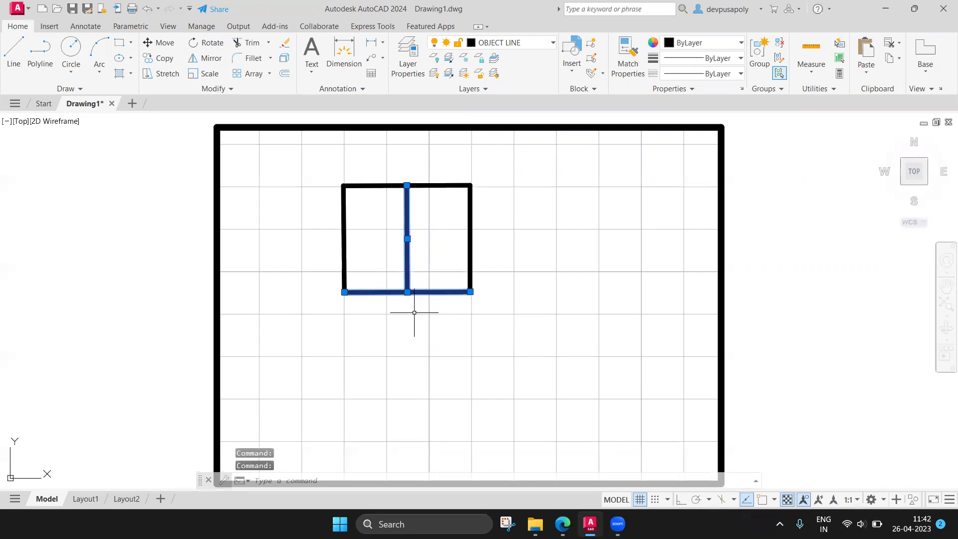
key(Escape)
text(li)
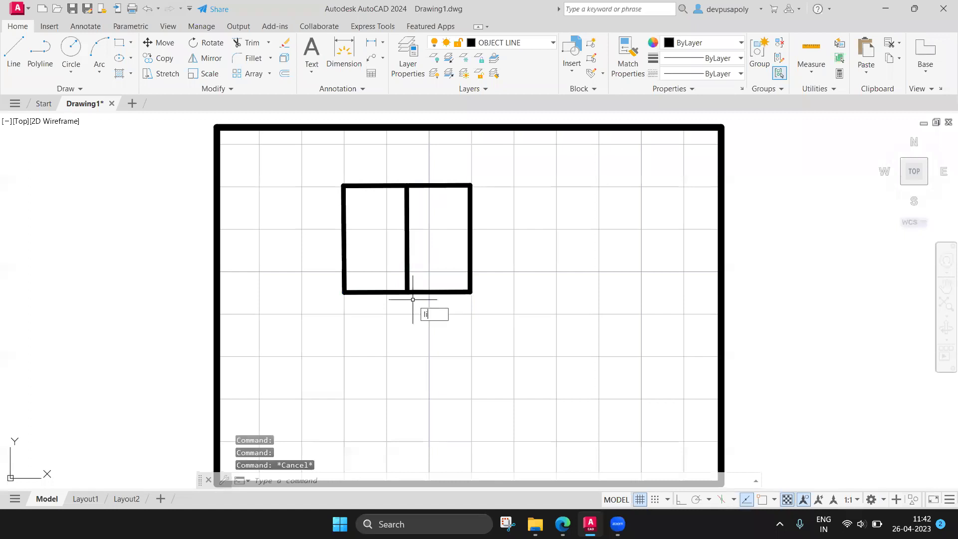
text(ne)
key(Return)
shift+right_click(413, 300)
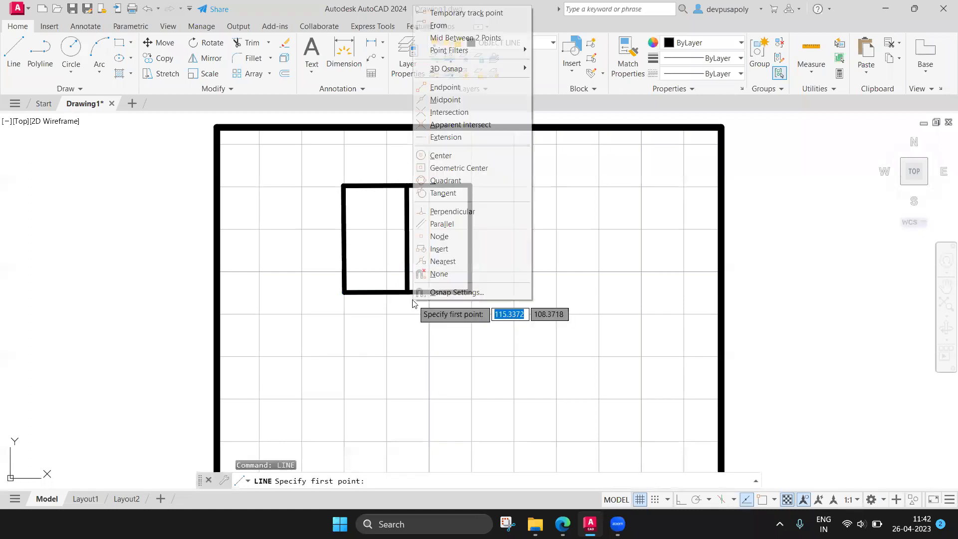
click(451, 112)
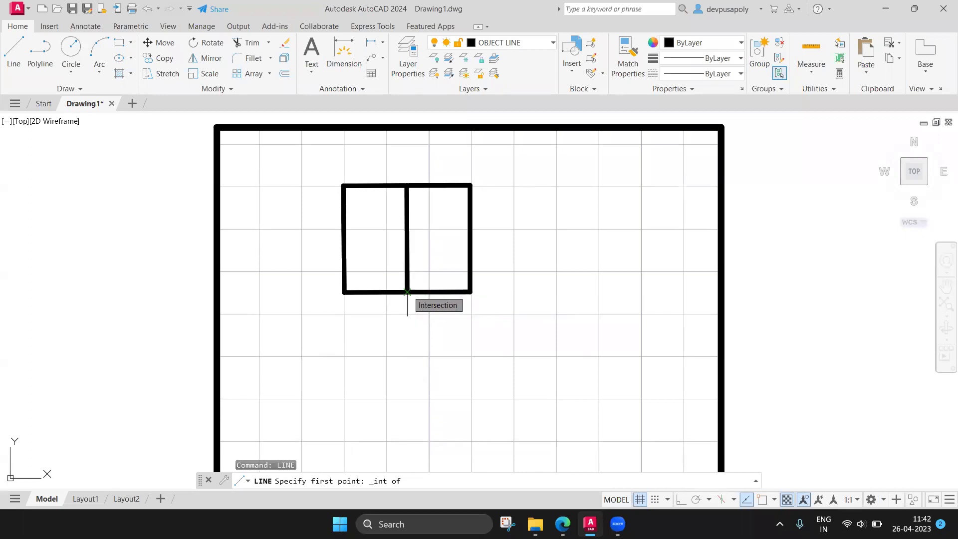
click(407, 292)
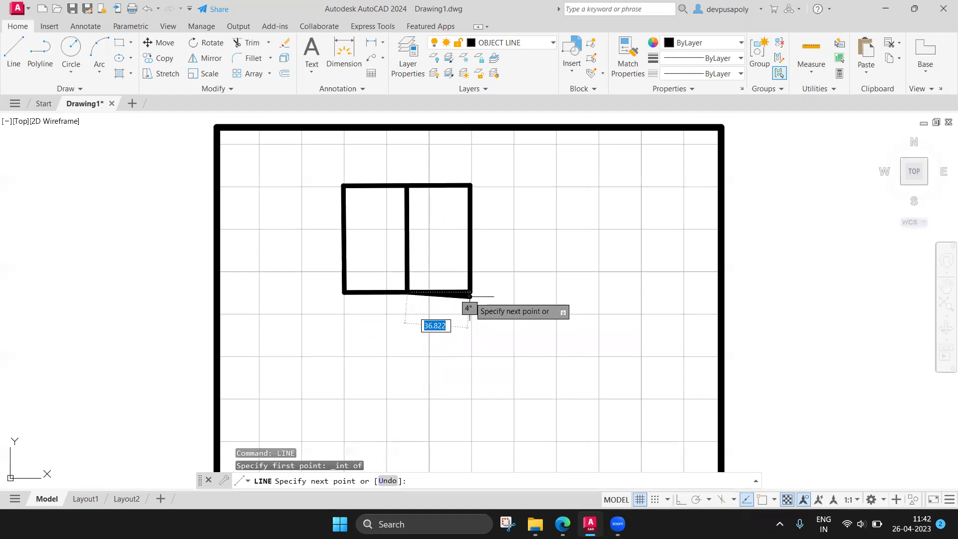
click(408, 369)
key(Escape)
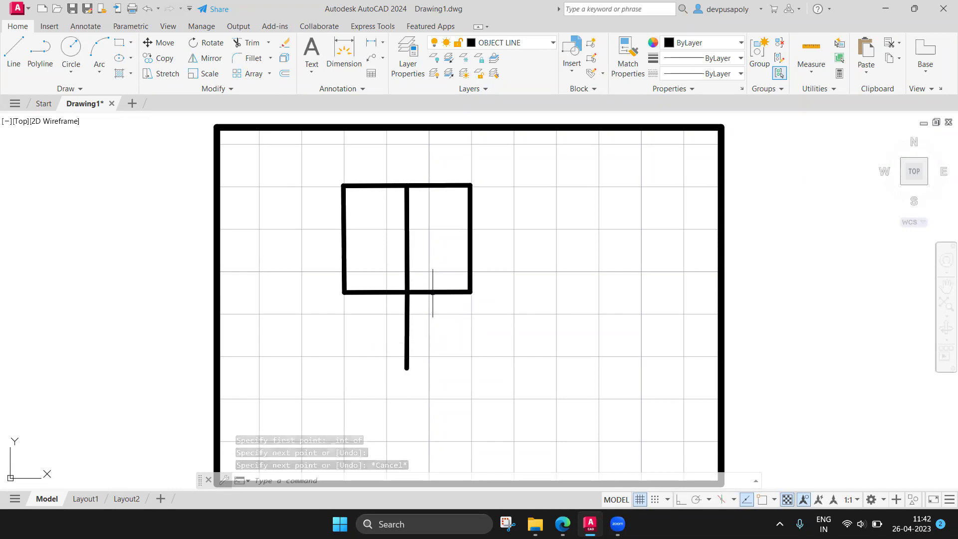
- Trace a line from the lower stem's bottom endpoint up to the bottom edge's midpoint
text(LINE)
key(Return)
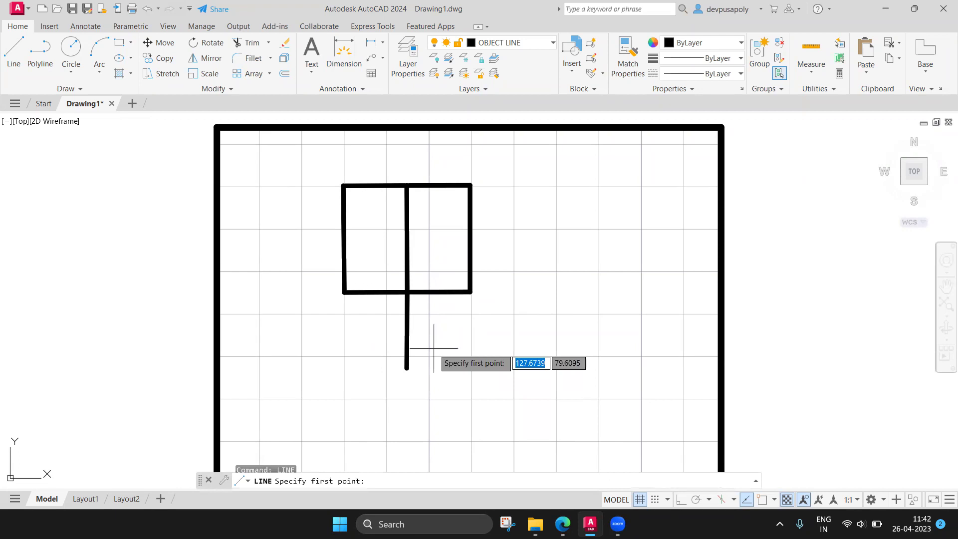
shift+right_click(434, 349)
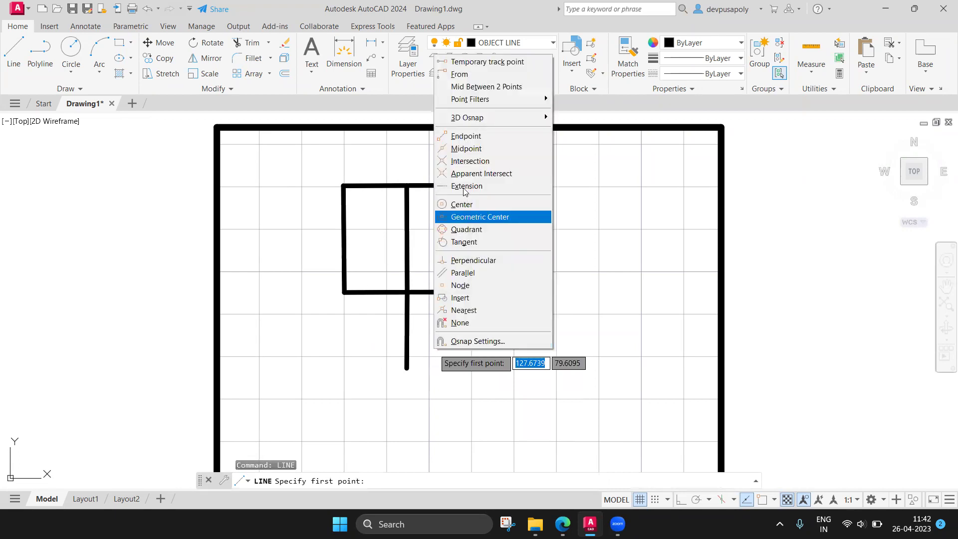
click(467, 136)
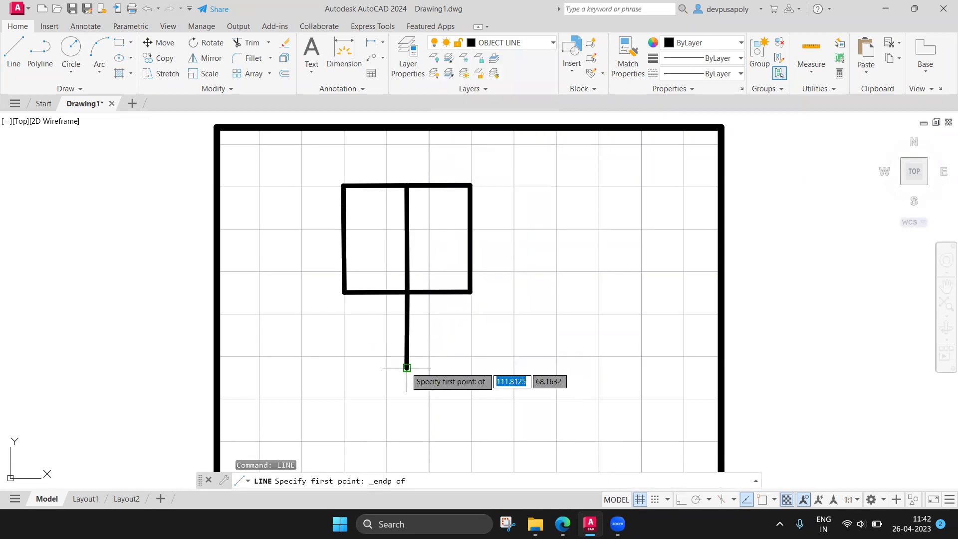
click(407, 368)
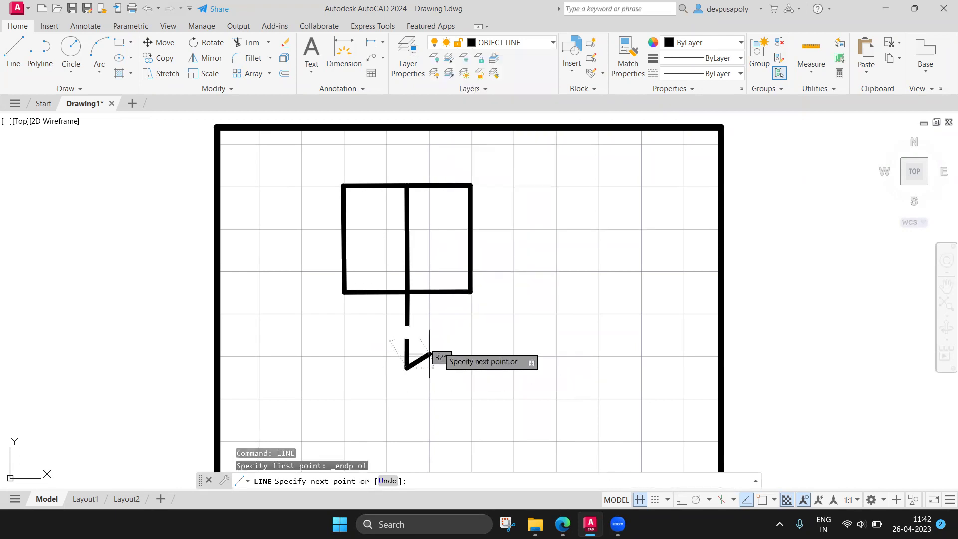
shift+right_click(442, 302)
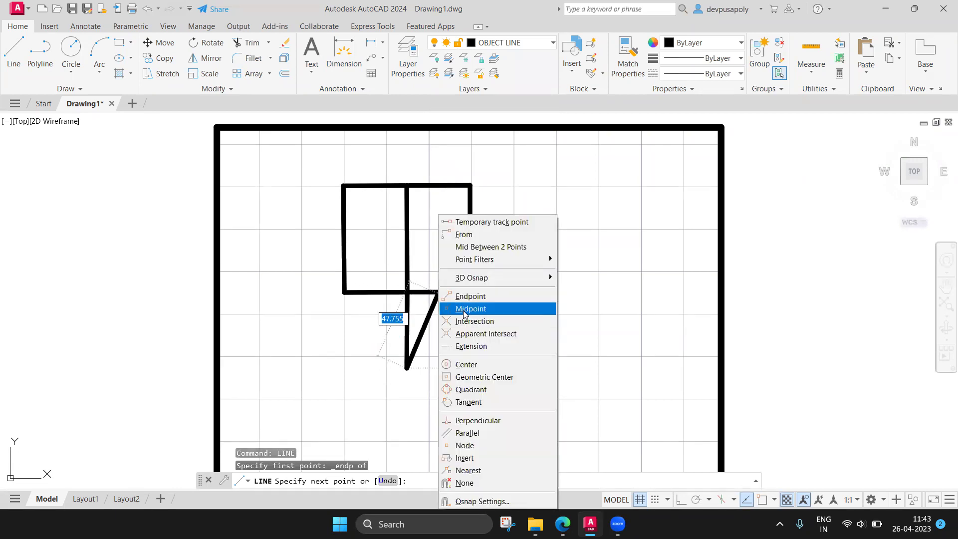
click(463, 309)
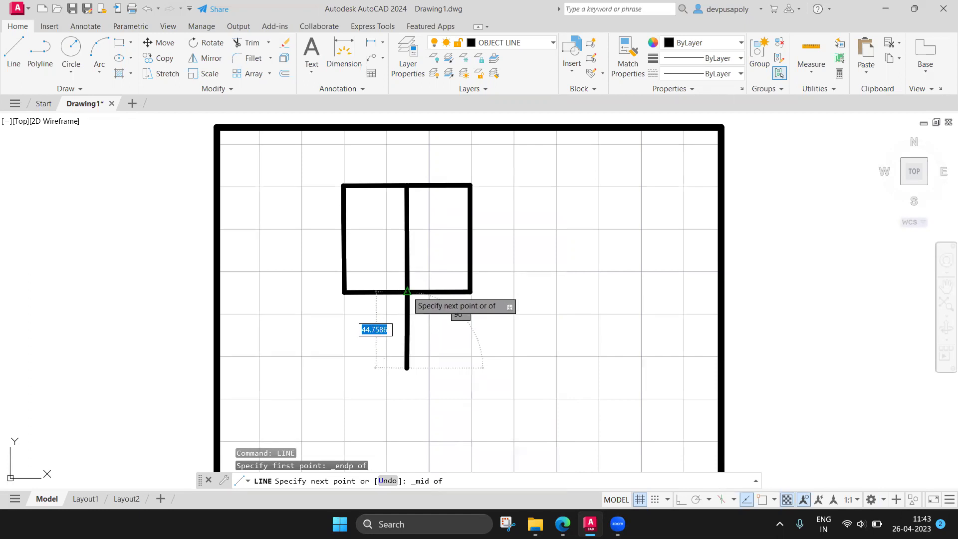
click(409, 296)
key(Return)
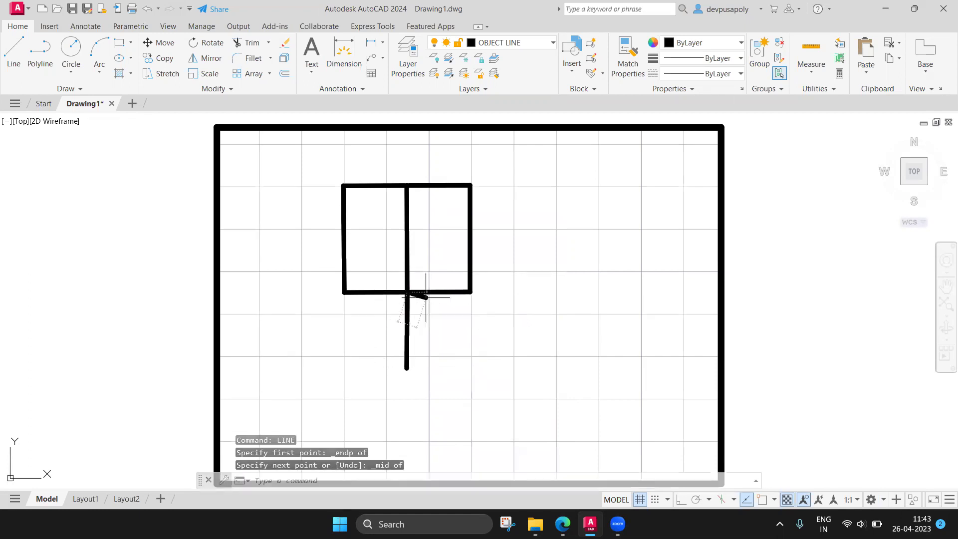
- Select the middle, left and right vertical lines of the square, then clear the selection
click(426, 298)
key(Escape)
click(440, 291)
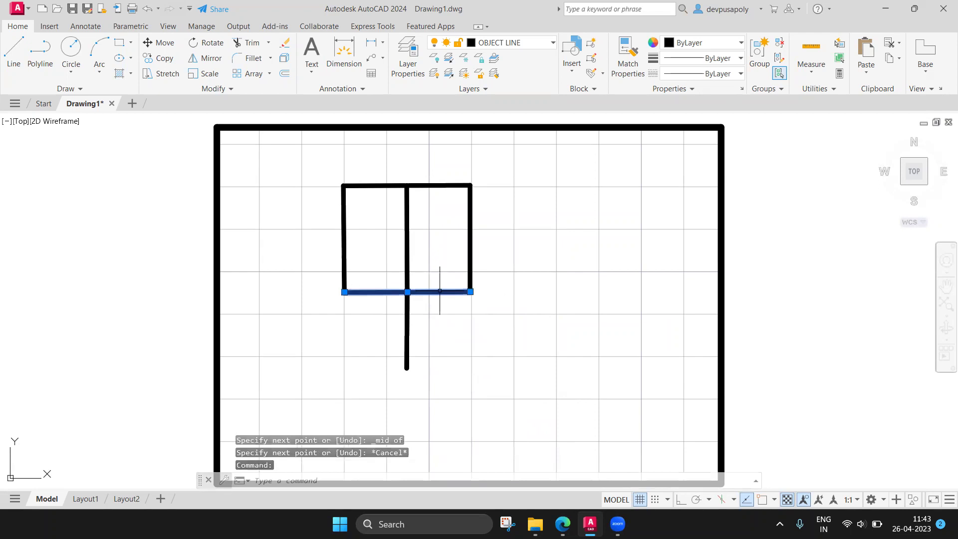
key(Escape)
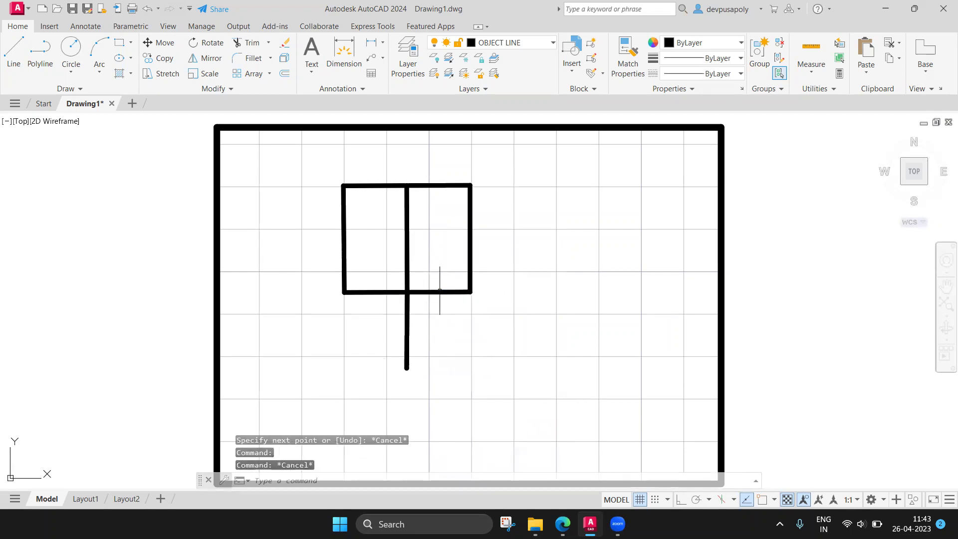
click(407, 239)
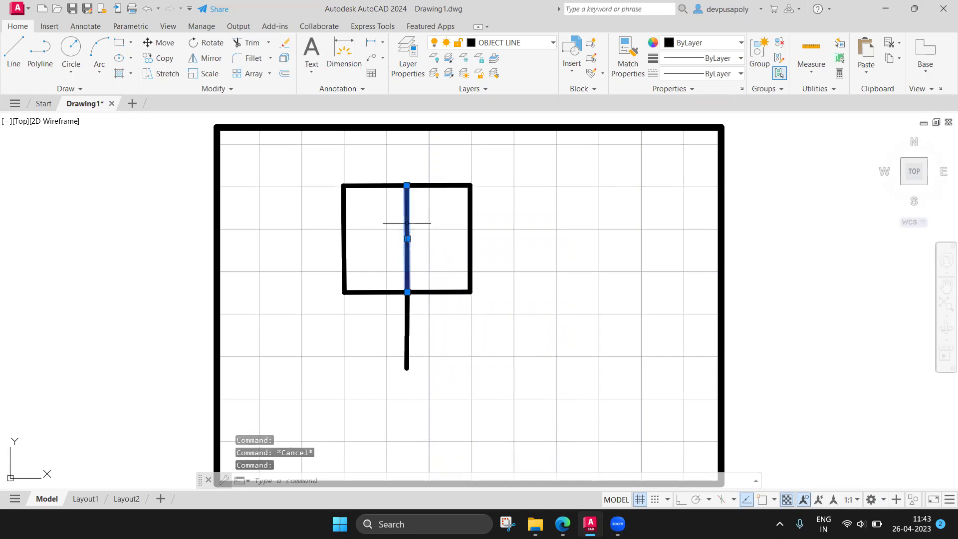
click(344, 239)
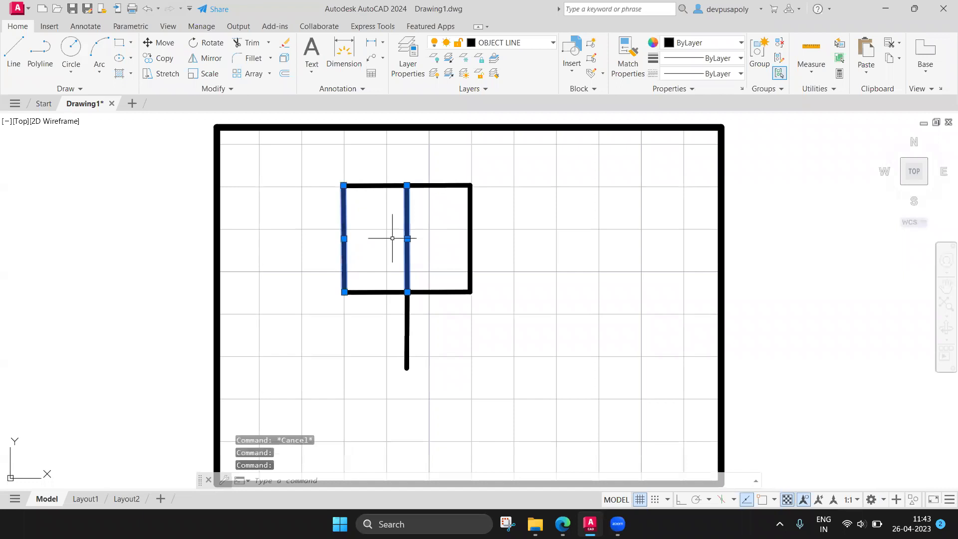
click(469, 237)
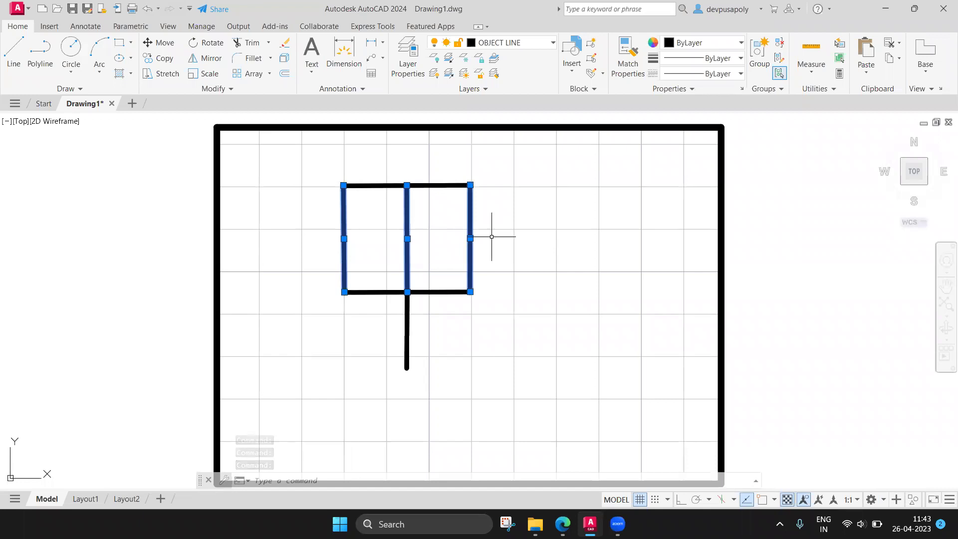
key(Escape)
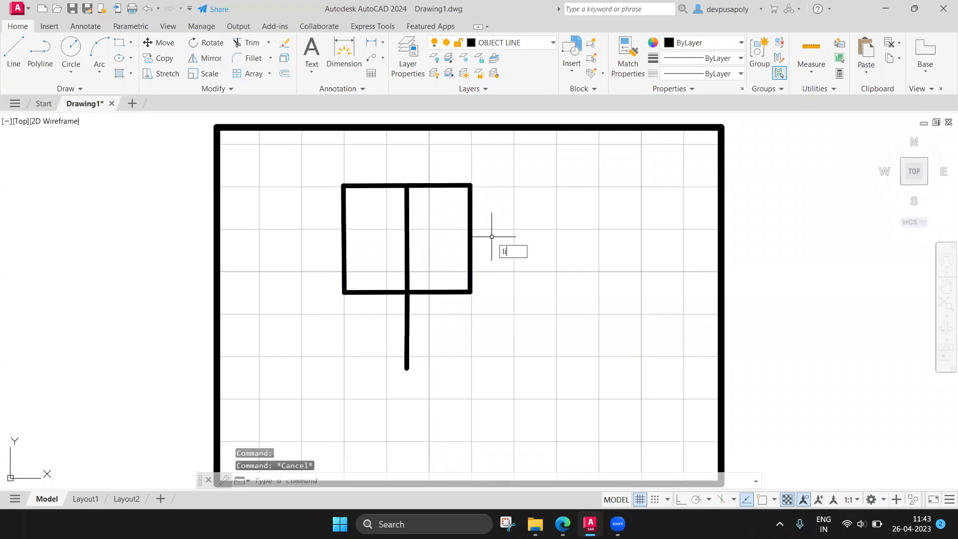
- Draw a horizontal line through the Midpoint-snapped left side, divider and right side
text(ne)
key(Return)
key(Return)
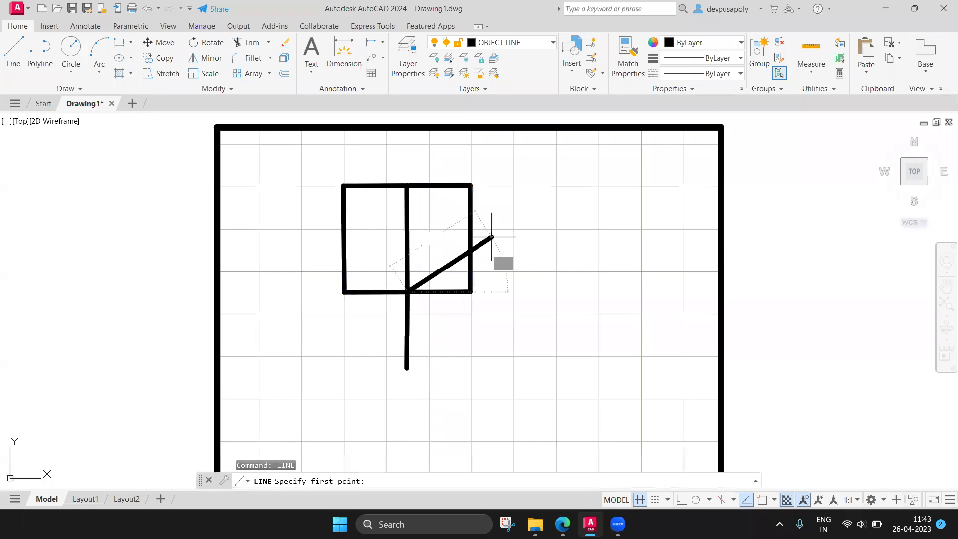
key(Escape)
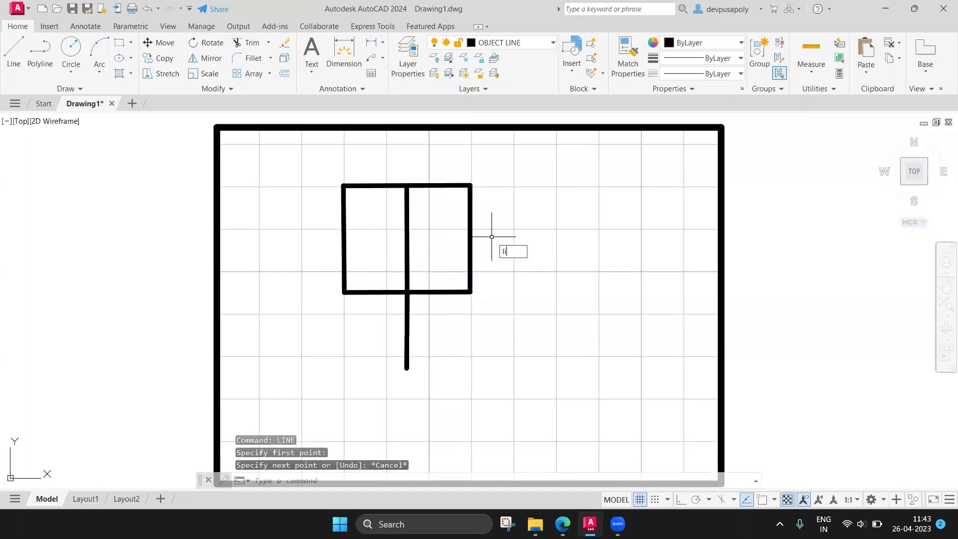
key(Return)
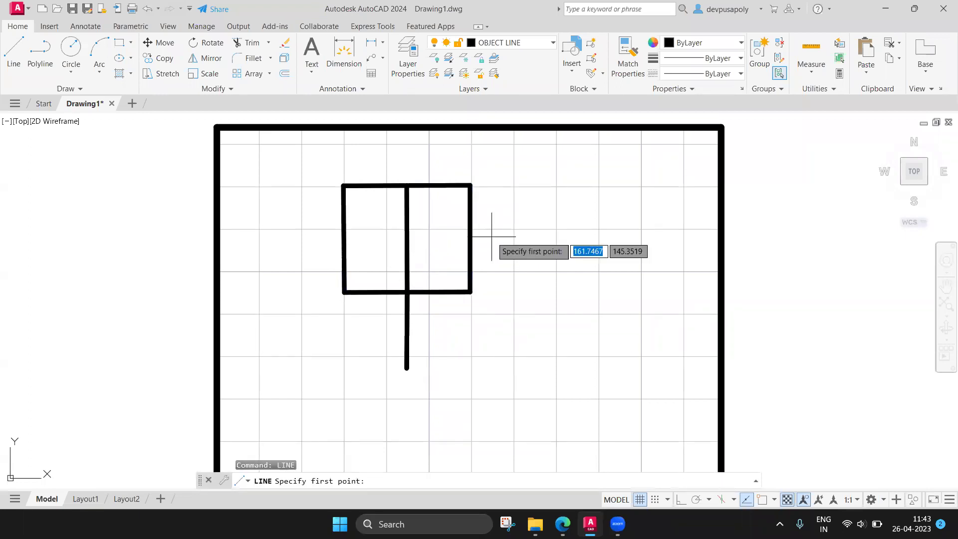
shift+right_click(492, 237)
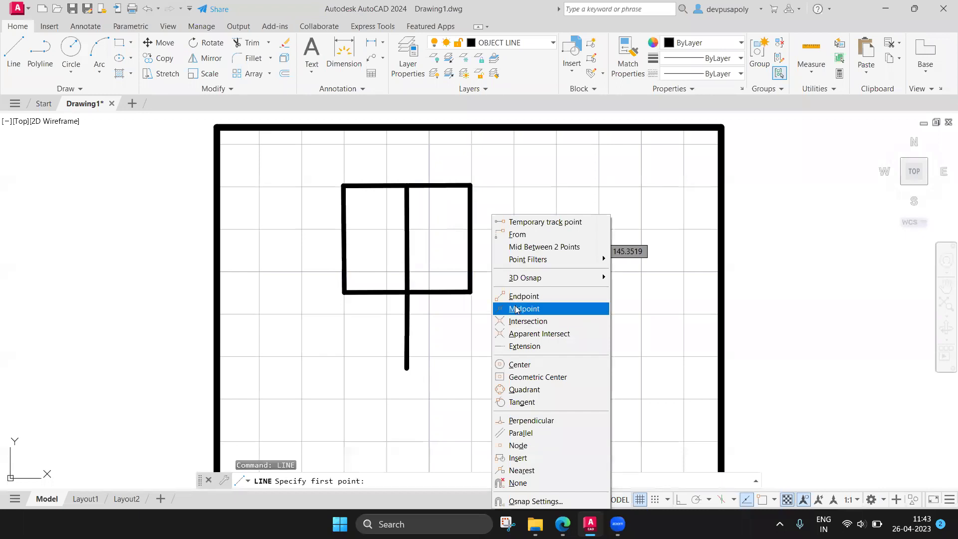
click(517, 309)
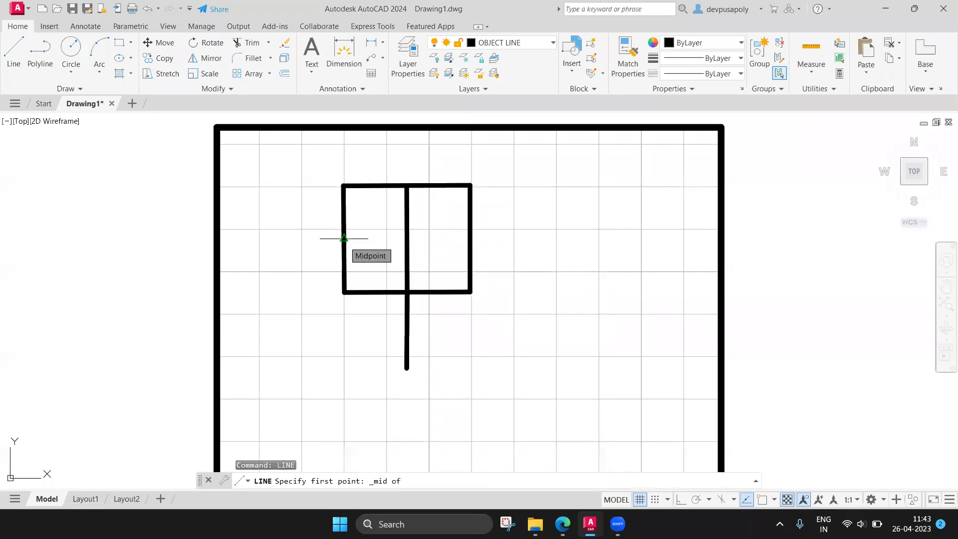
click(345, 238)
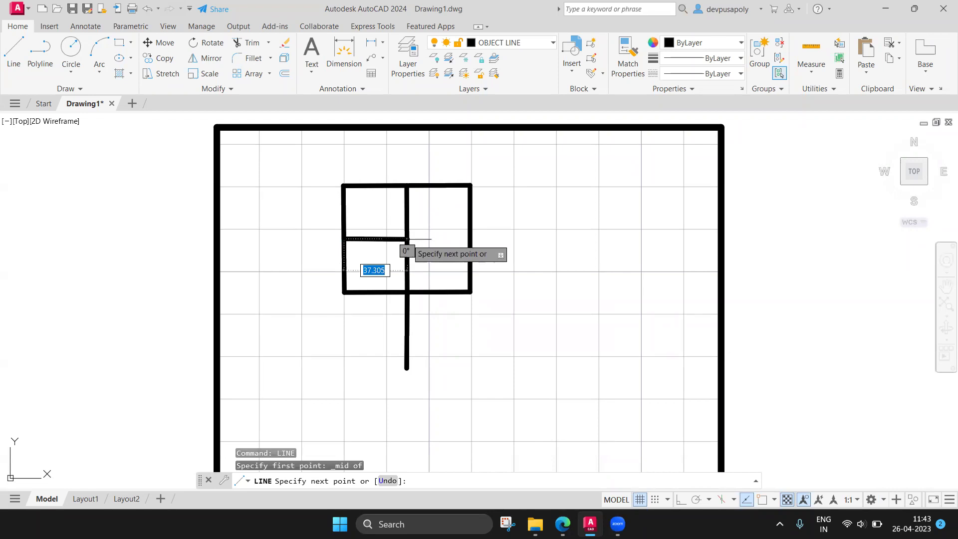
shift+right_click(407, 214)
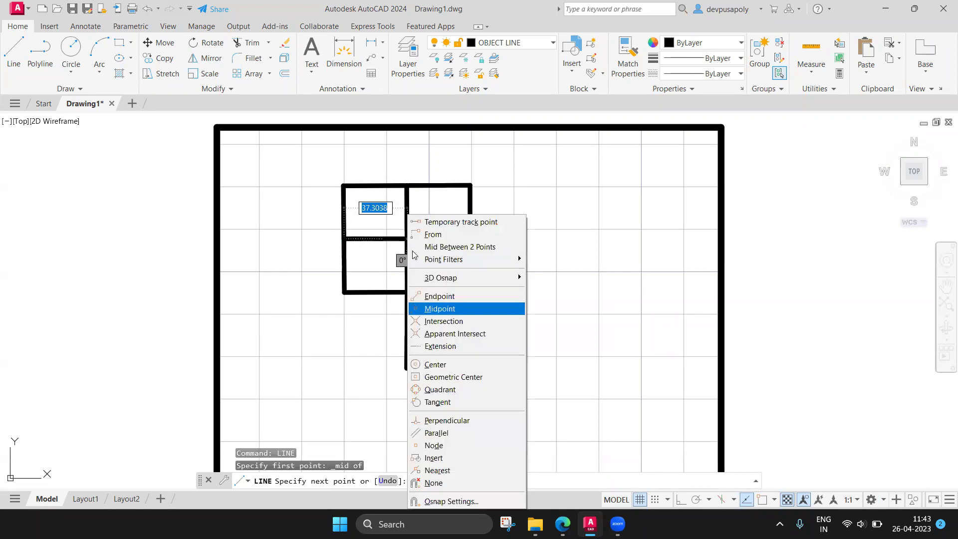
click(440, 308)
click(419, 239)
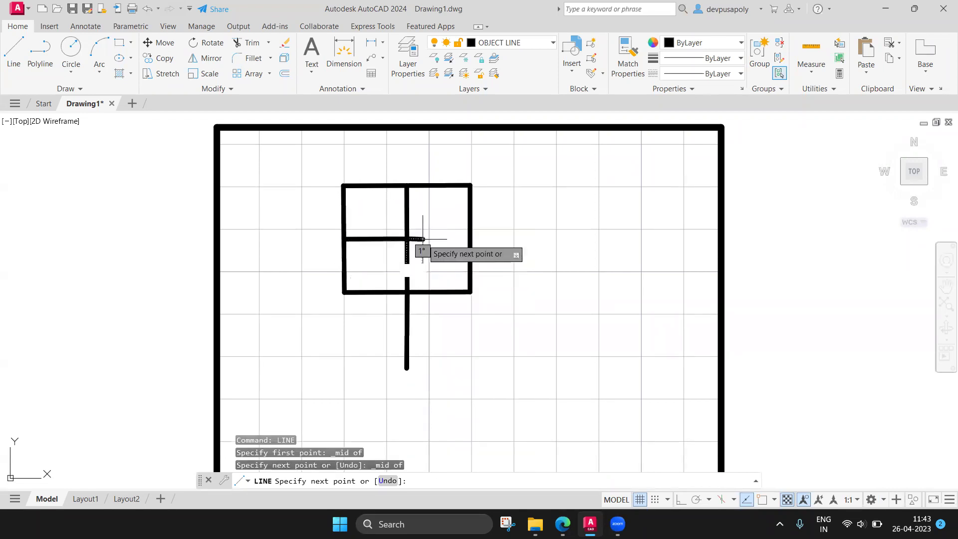
shift+right_click(503, 313)
click(503, 309)
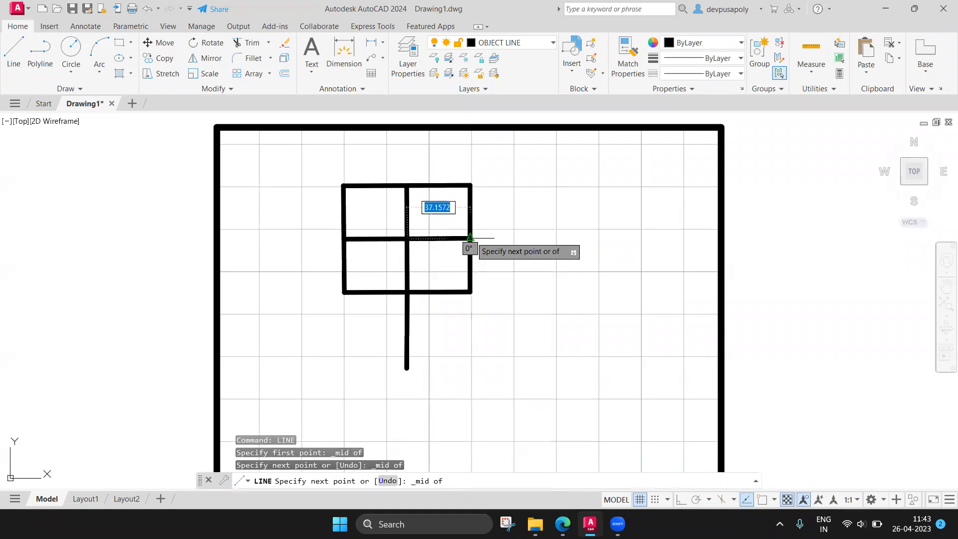
click(470, 239)
key(Escape)
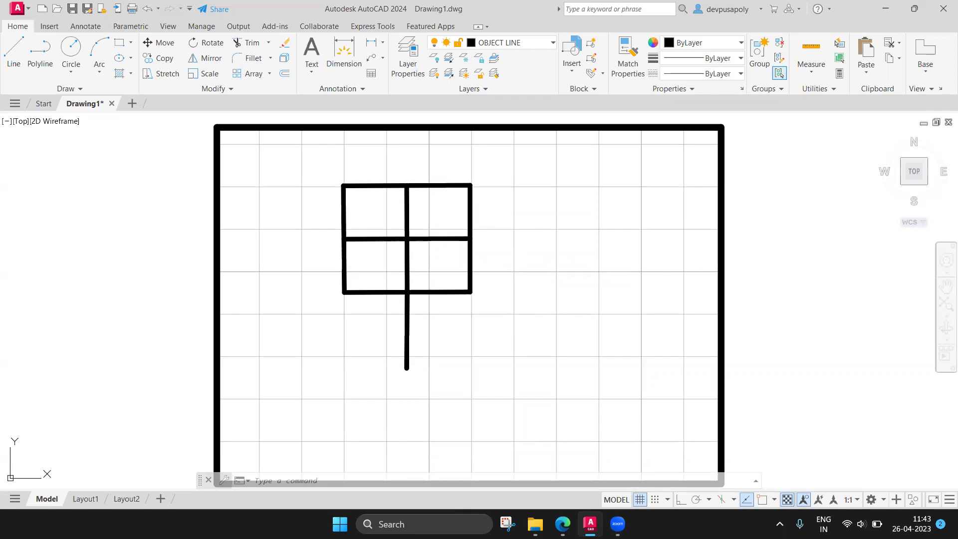
click(71, 47)
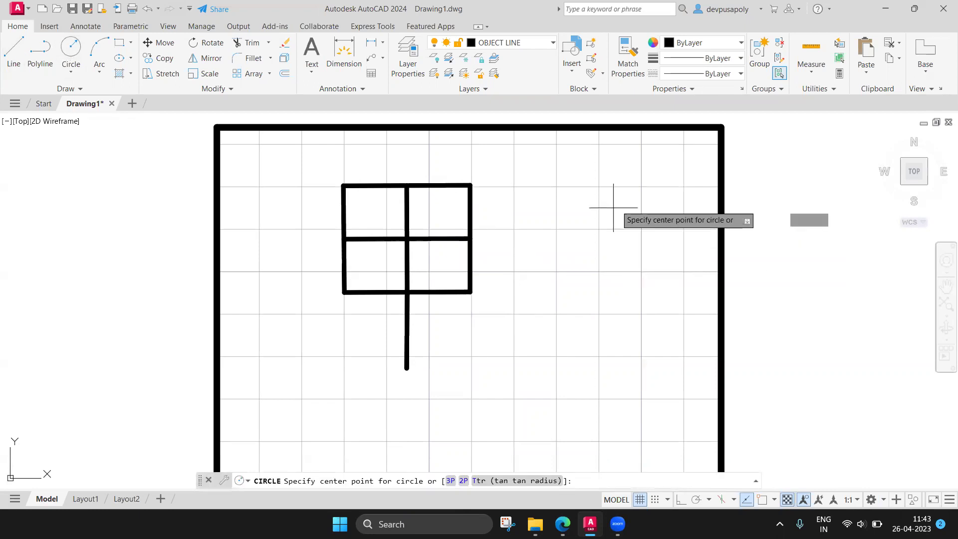
click(650, 202)
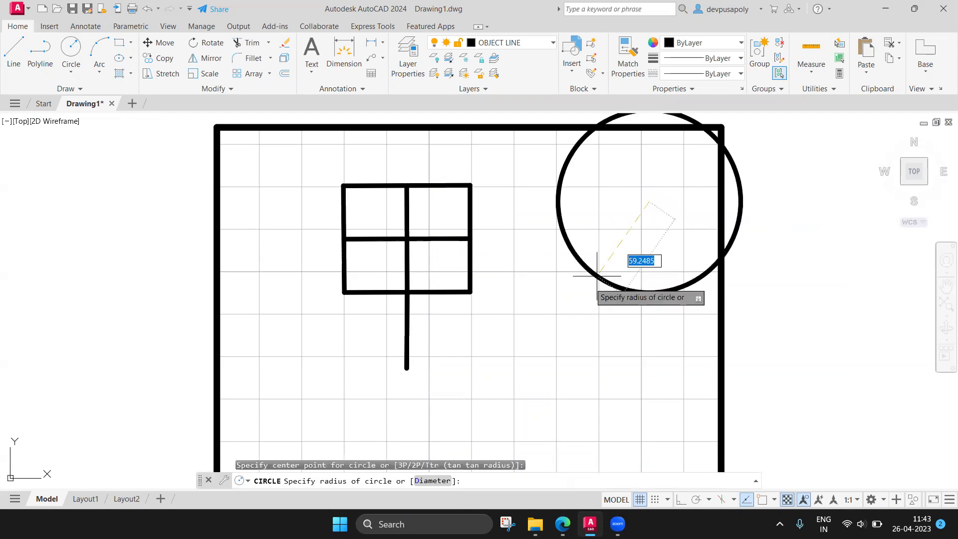
click(625, 242)
key(Escape)
text(li)
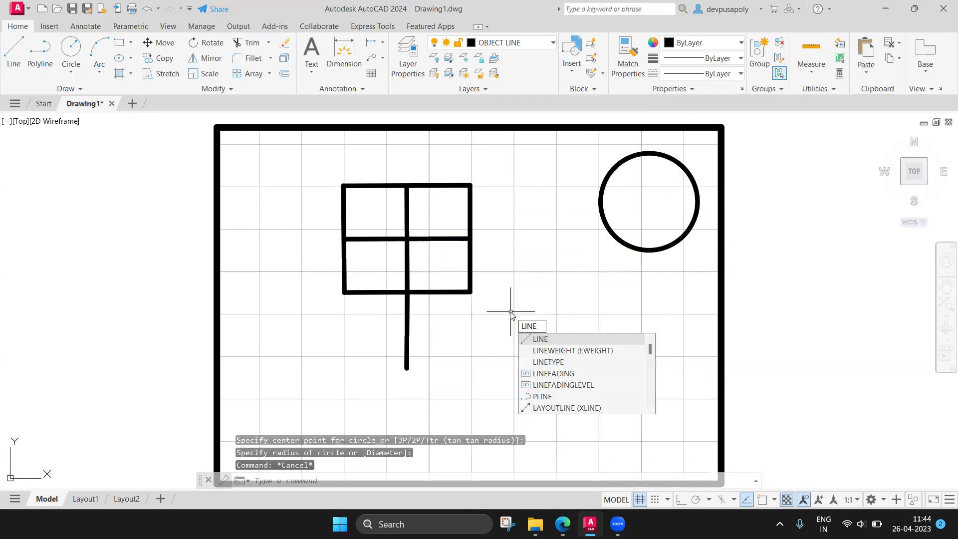
key(Return)
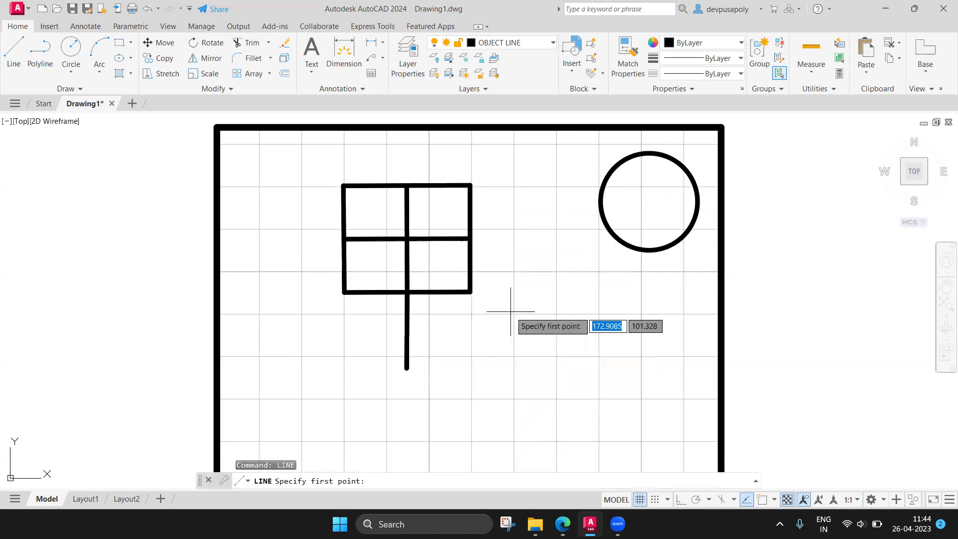
shift+right_click(510, 312)
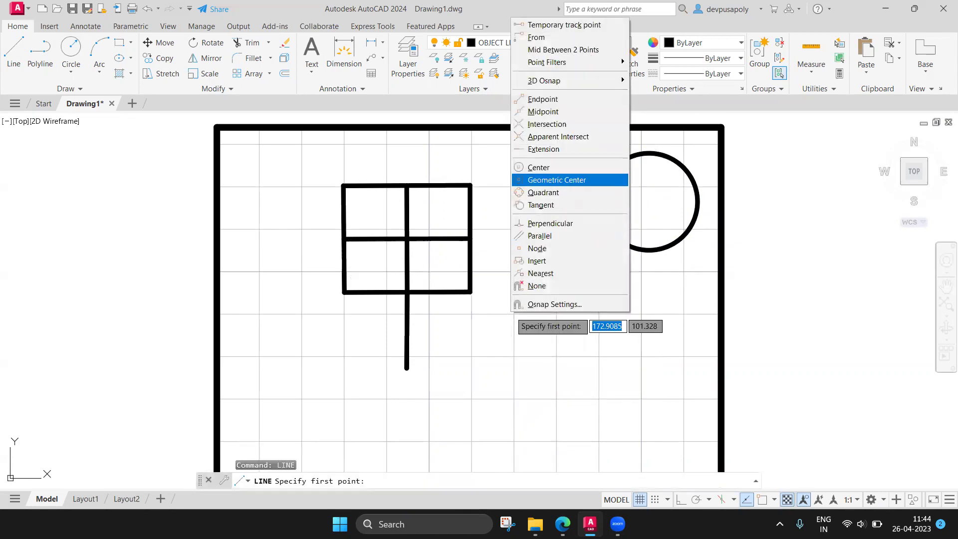
click(556, 179)
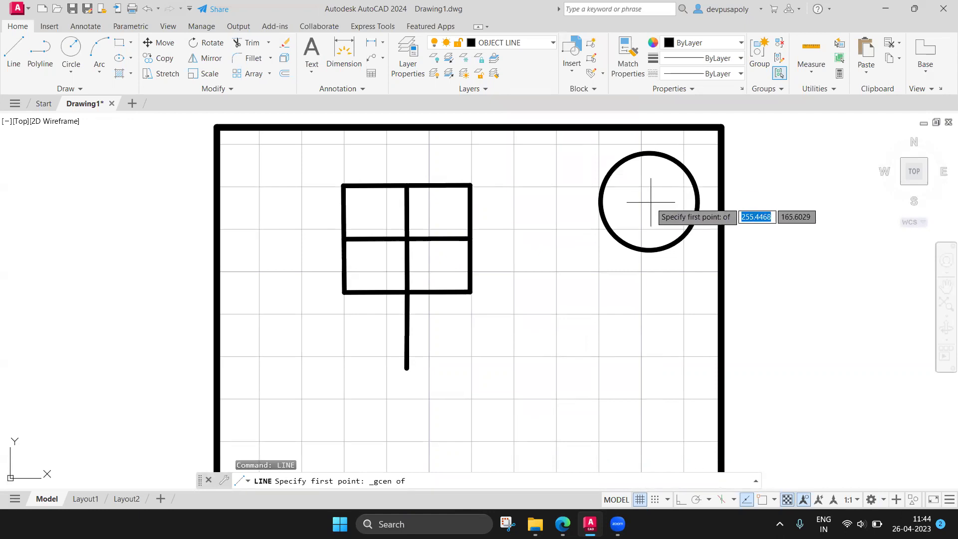
key(Escape)
text(li)
key(Return)
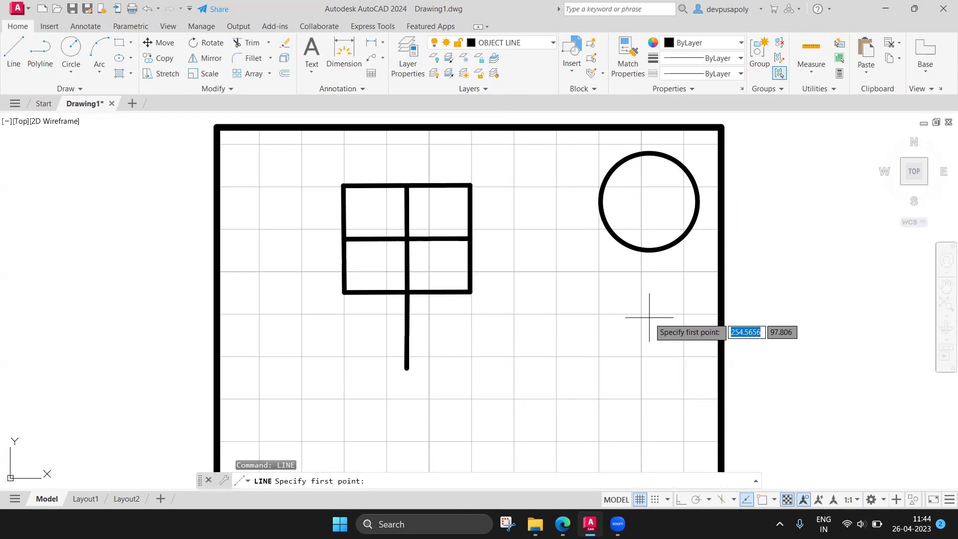
shift+right_click(650, 318)
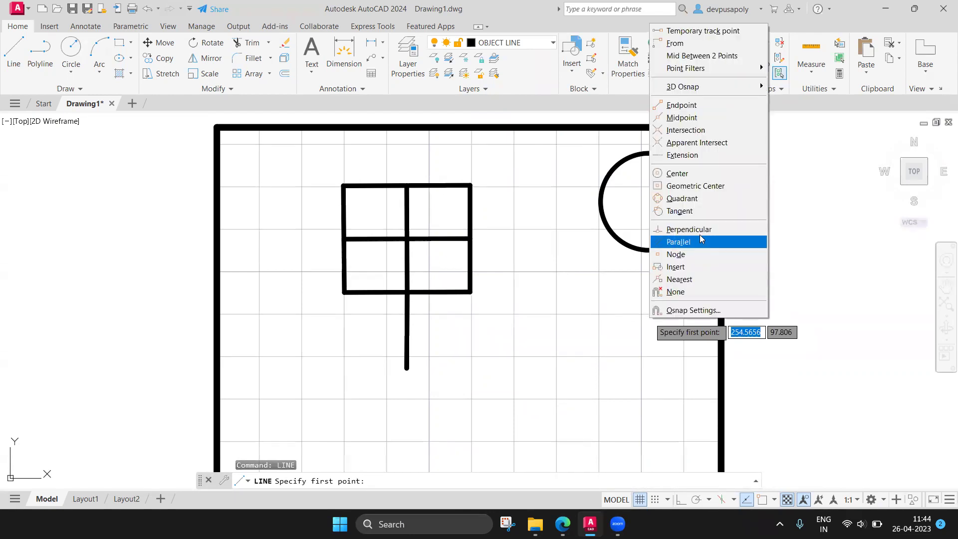
click(699, 173)
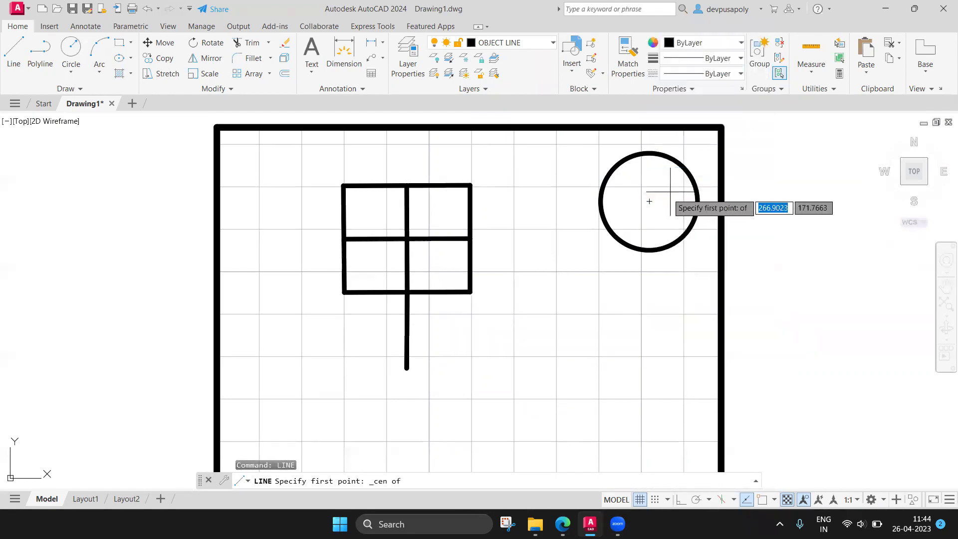
key(Escape)
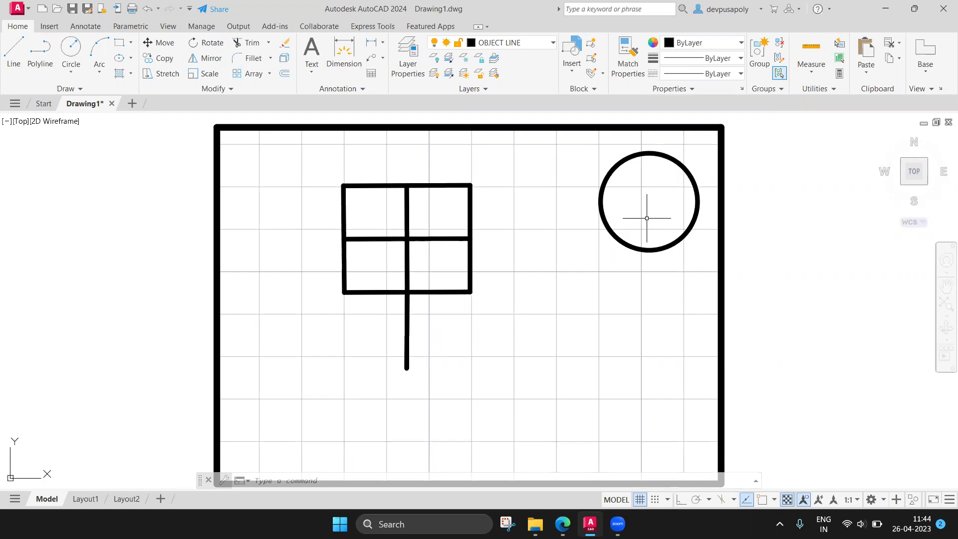
text(line)
key(Return)
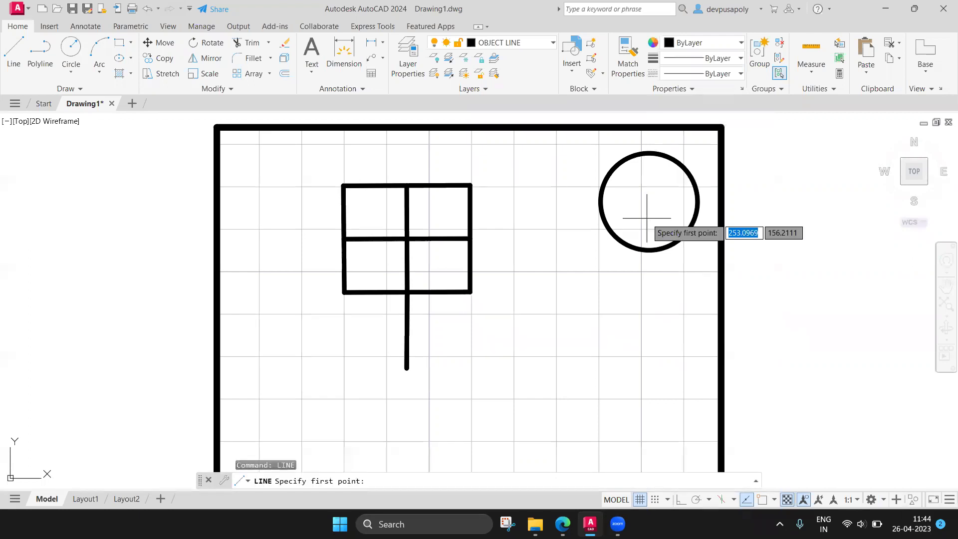
shift+right_click(648, 222)
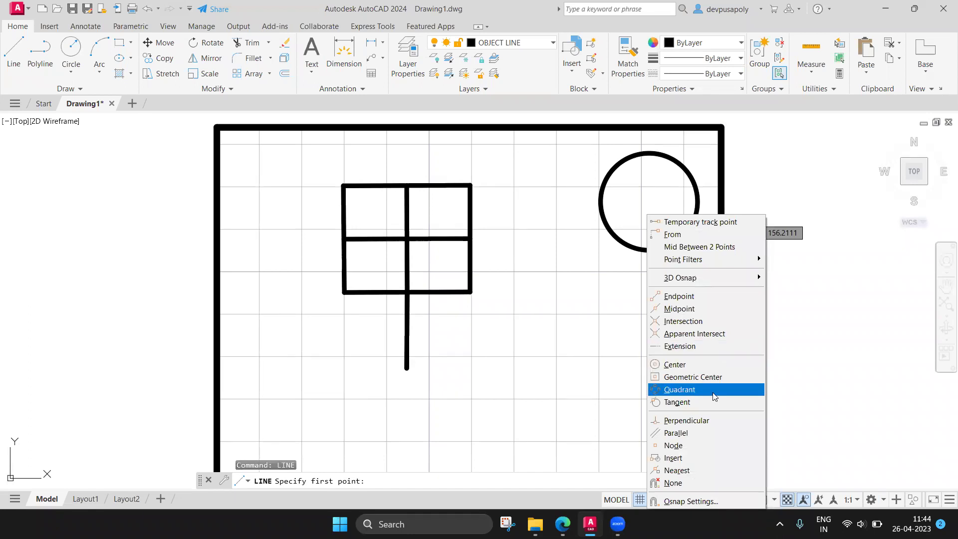
click(683, 371)
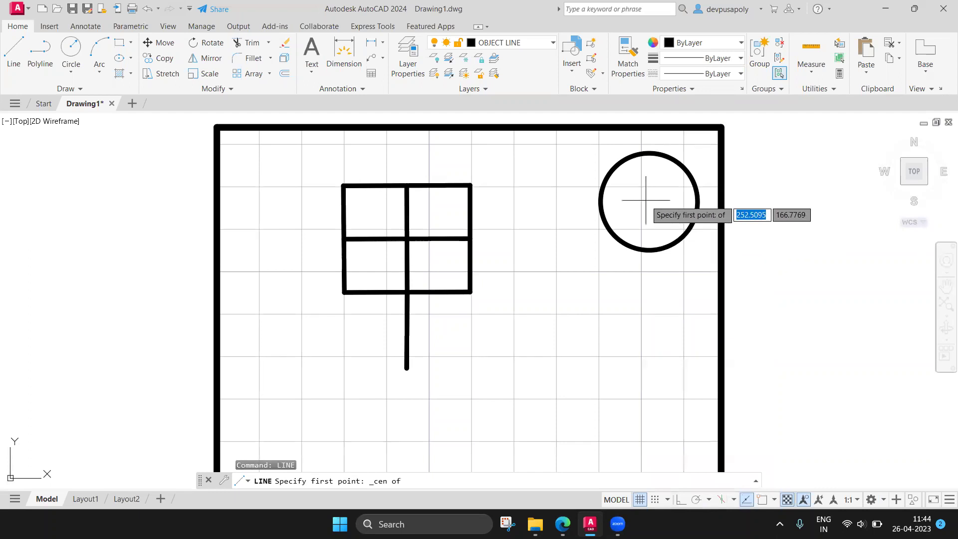
key(Escape)
text(line)
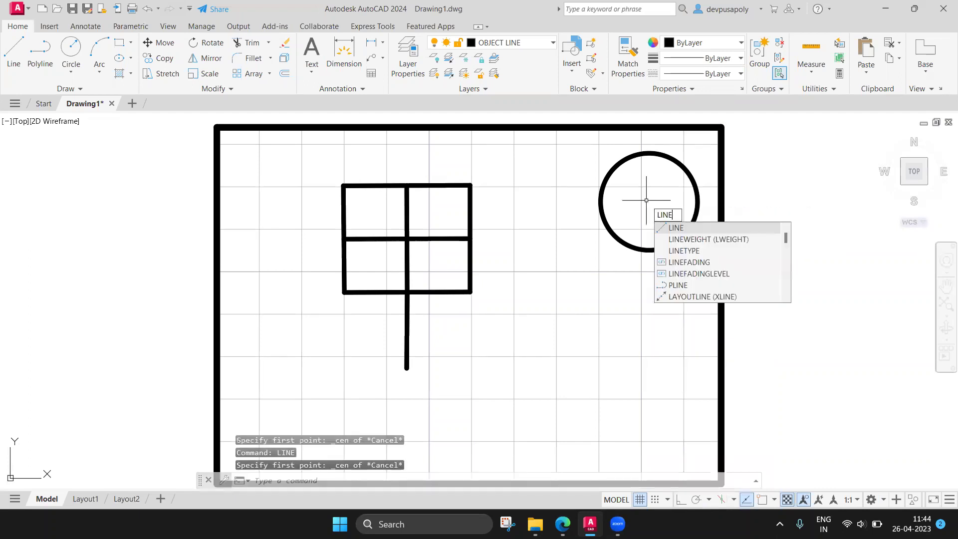
key(Return)
shift+right_click(647, 201)
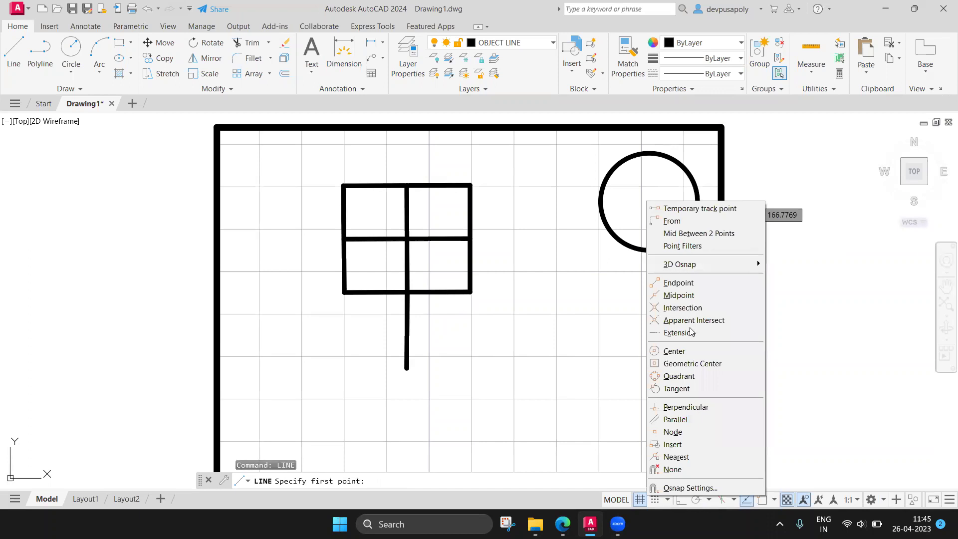
click(669, 351)
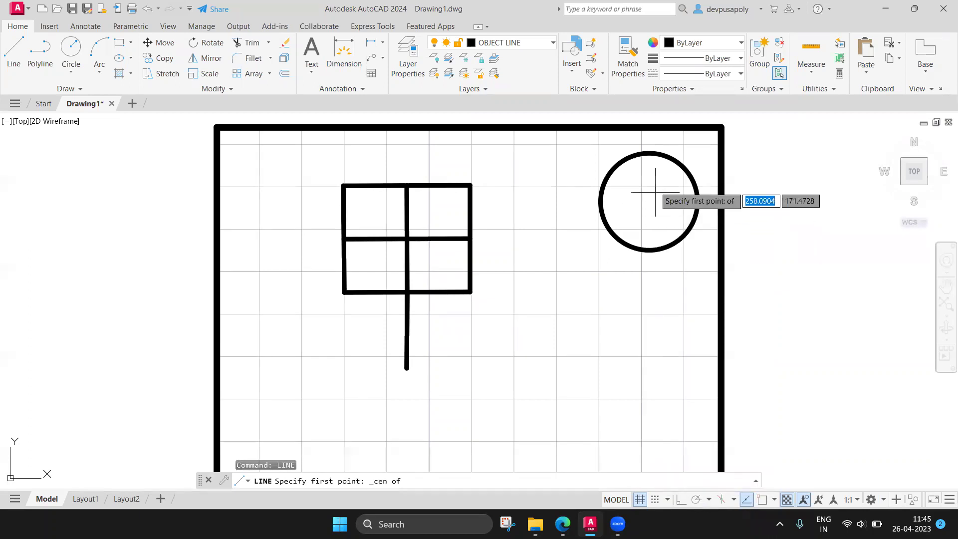
key(Escape)
text(LINE)
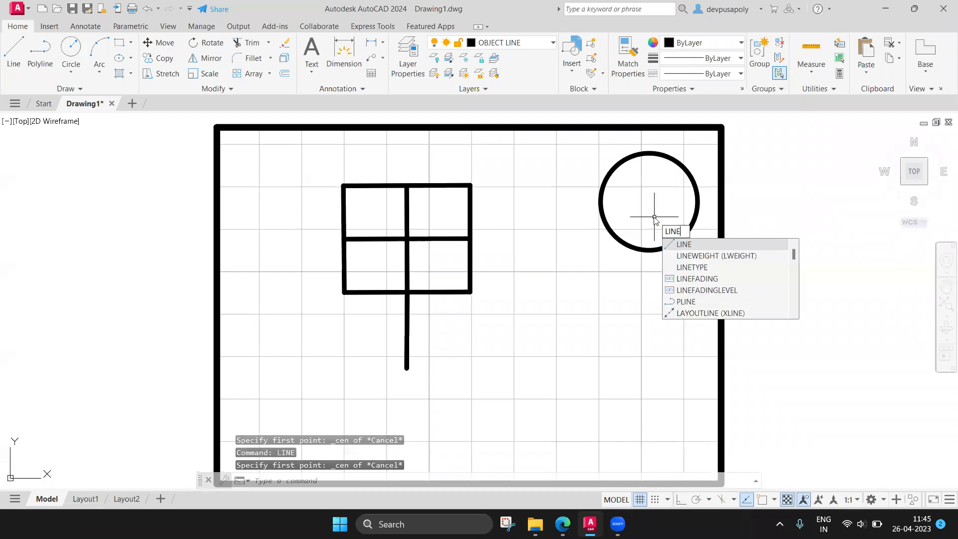
key(Return)
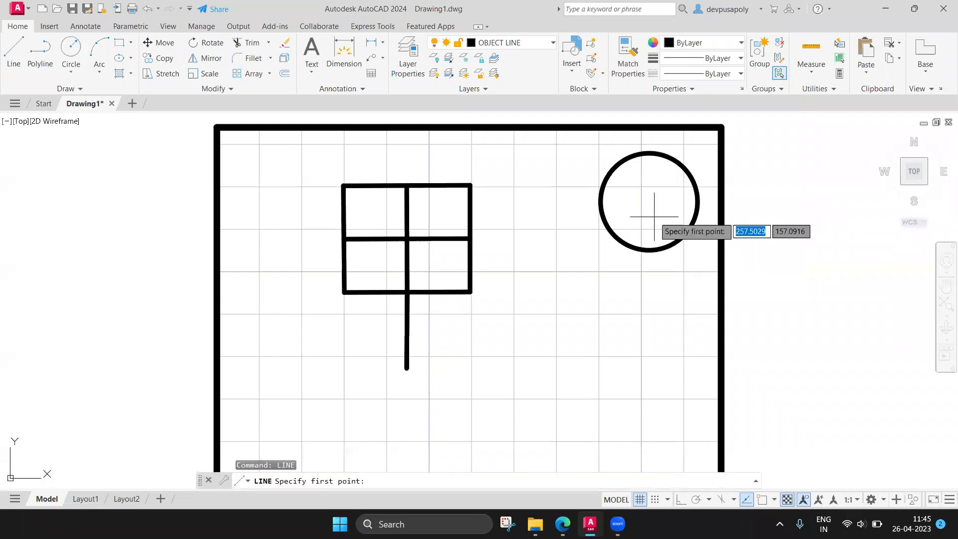
shift+right_click(647, 205)
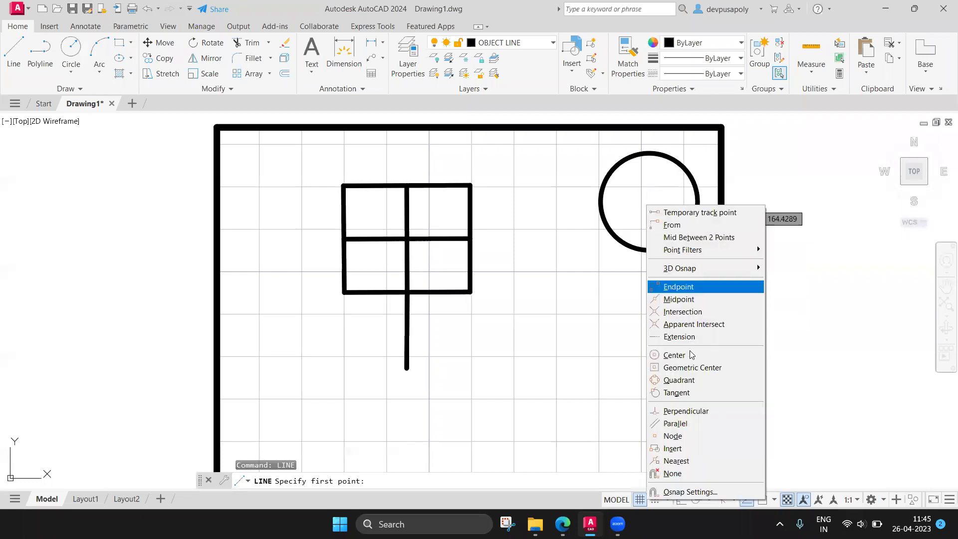
click(693, 368)
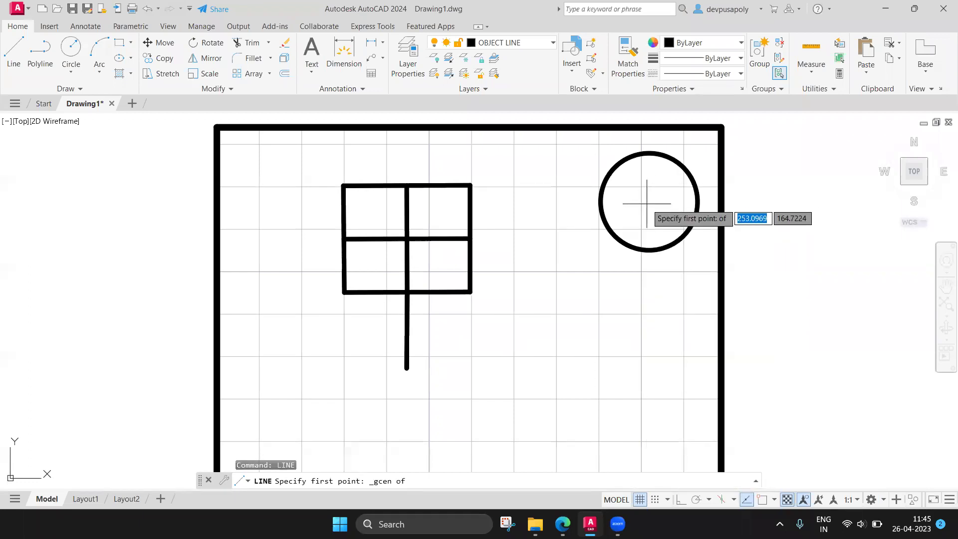
key(Escape)
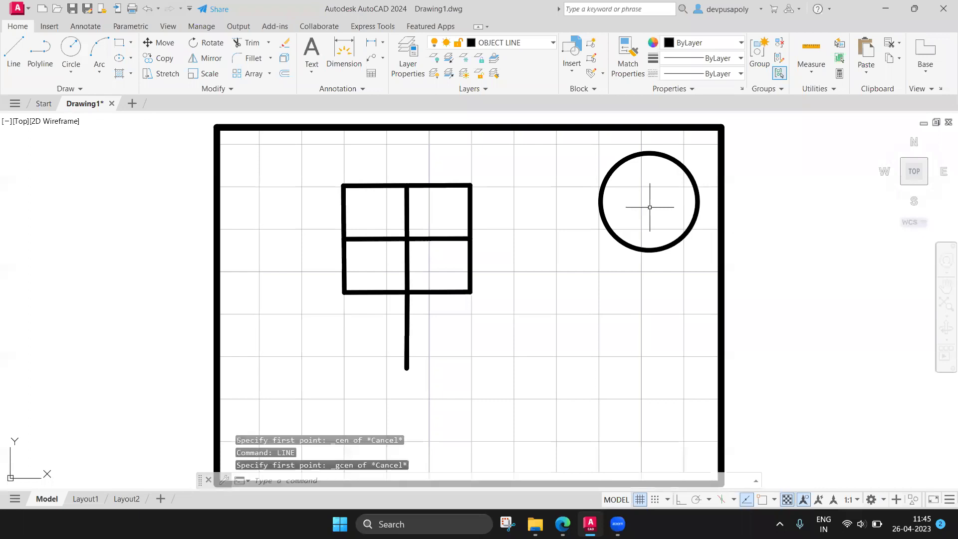
- Check the Object Snap mode list, then zoom and pan to centre the circle
click(734, 500)
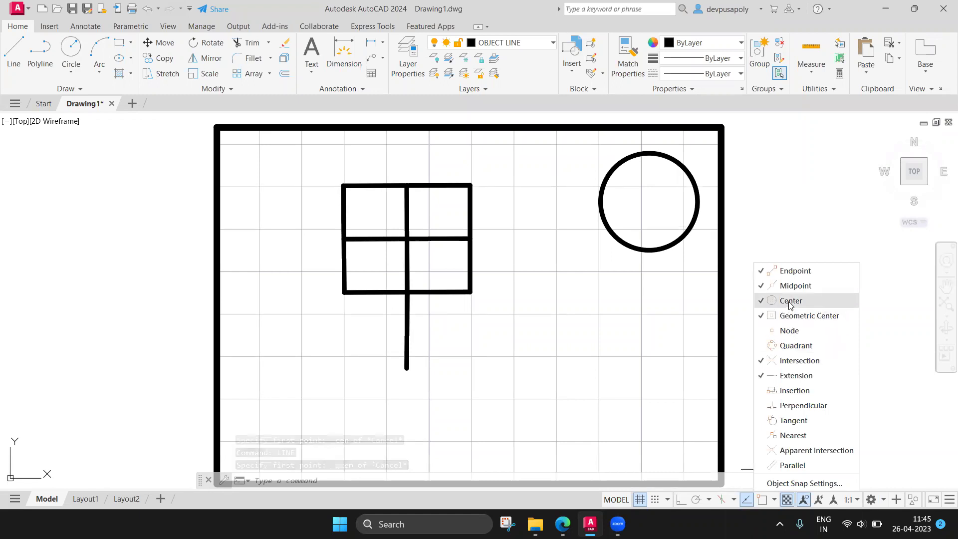
right_click(653, 285)
key(Escape)
text(LINE)
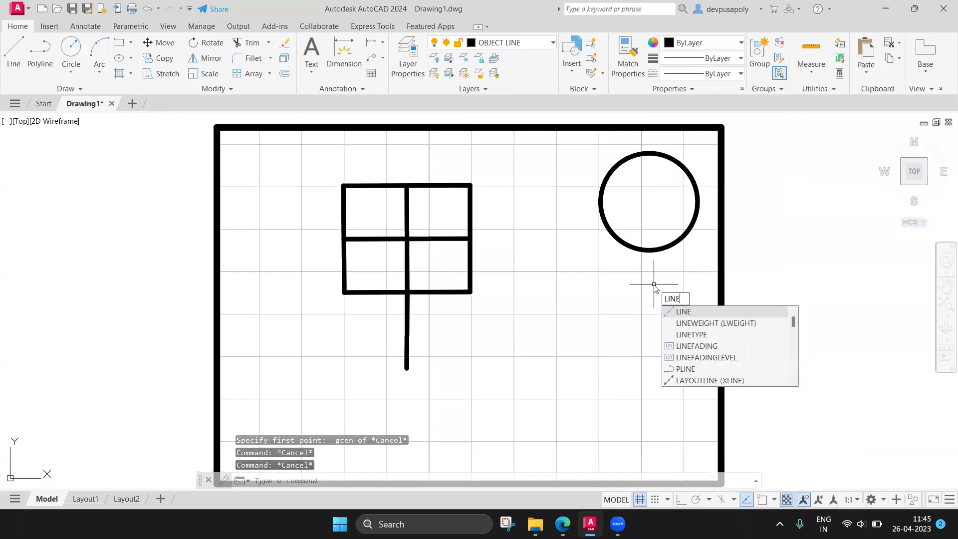
key(Return)
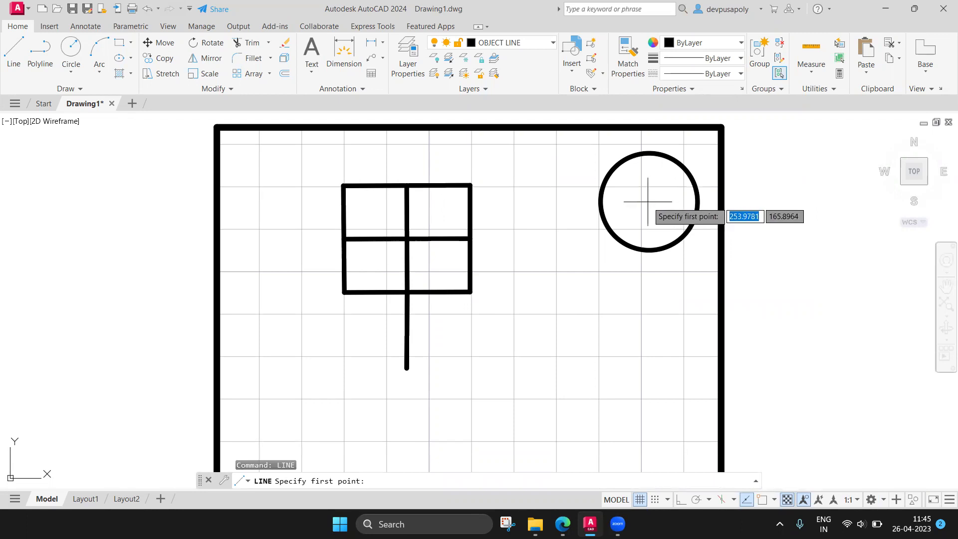
key(Escape)
scroll(648, 202, up, 1)
scroll(646, 204, up, 1)
middle_drag(637, 235, 605, 290)
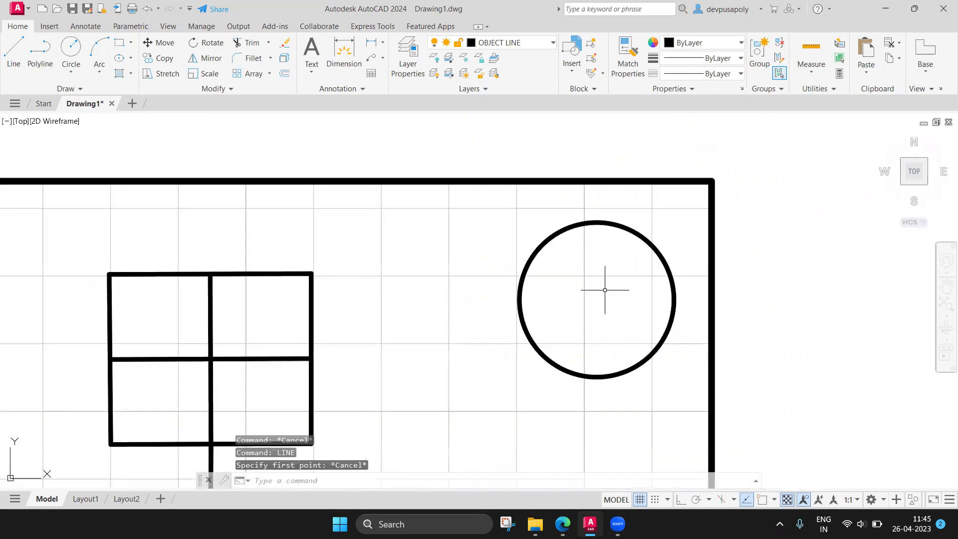
scroll(599, 307, up, 2)
- Try a Center-snapped line on the circle, cancel, and restart the LINE command
text(LINE)
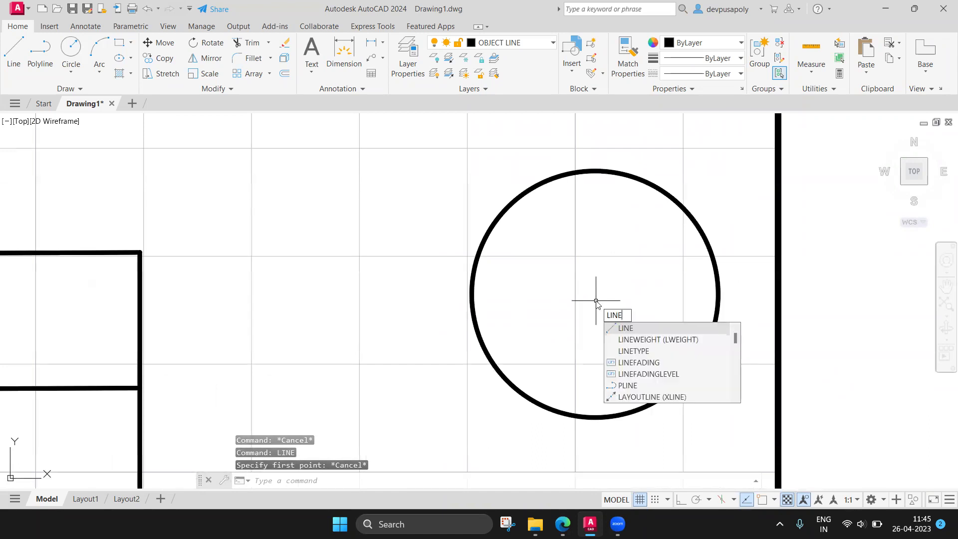
key(Return)
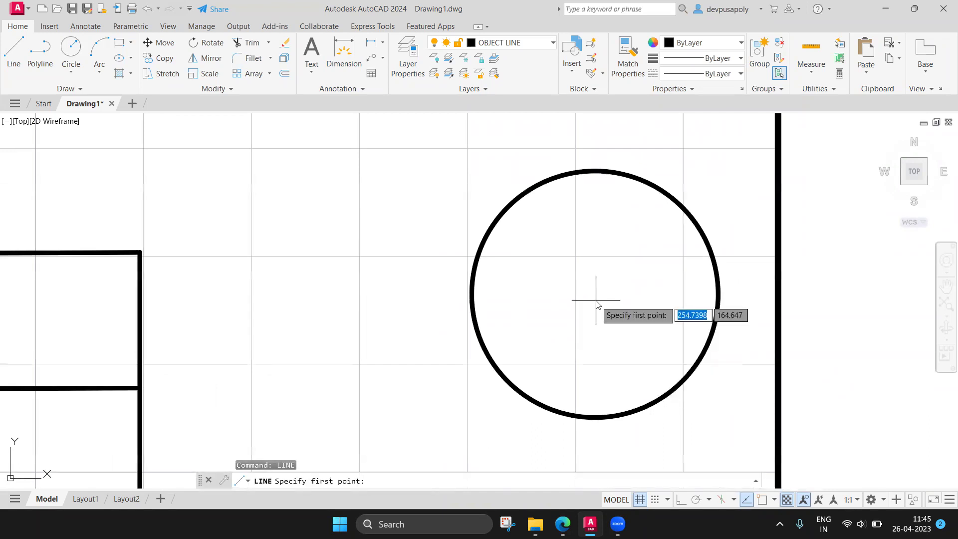
shift+right_click(597, 304)
click(630, 158)
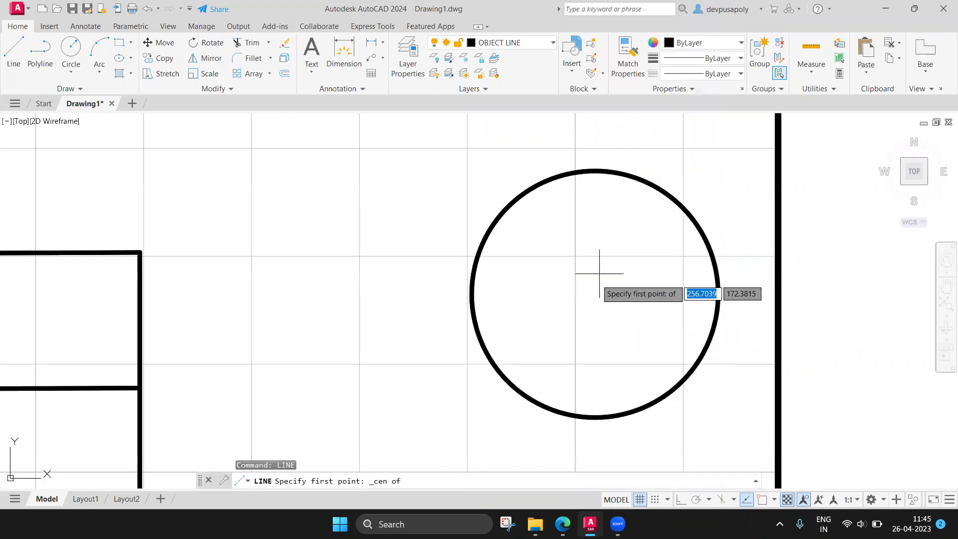
key(Escape)
text(line)
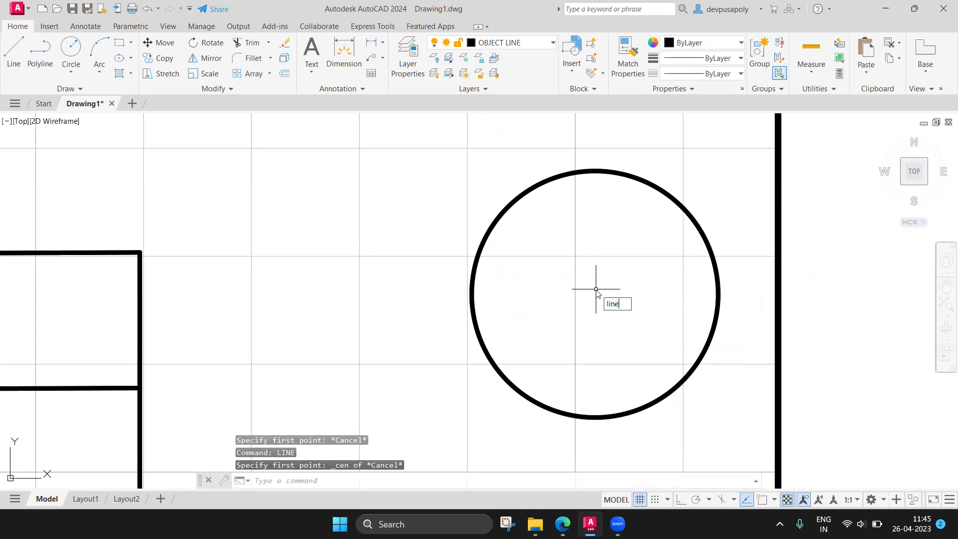
click(624, 321)
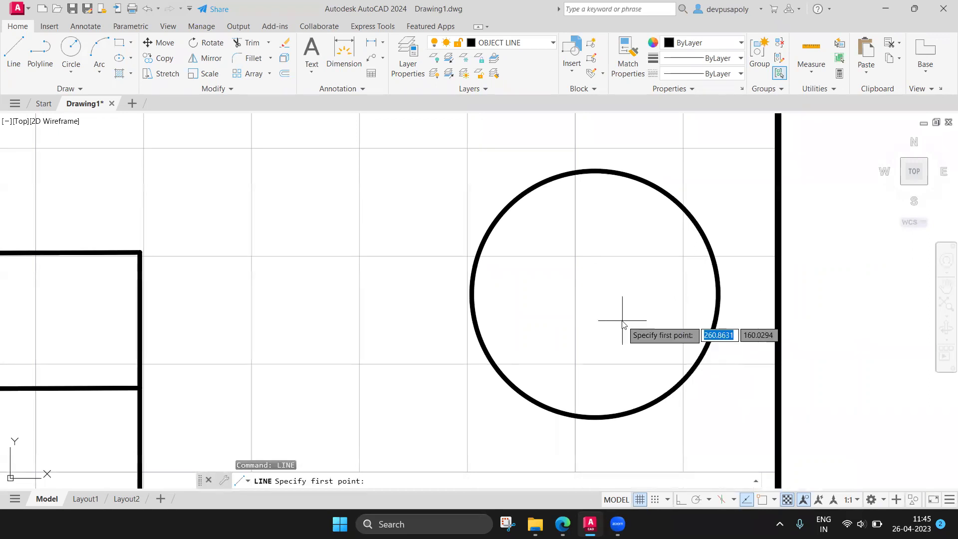
- Draw lines tangent to the circle's top and bottom, meeting at a point left of it
shift+right_click(624, 325)
click(657, 215)
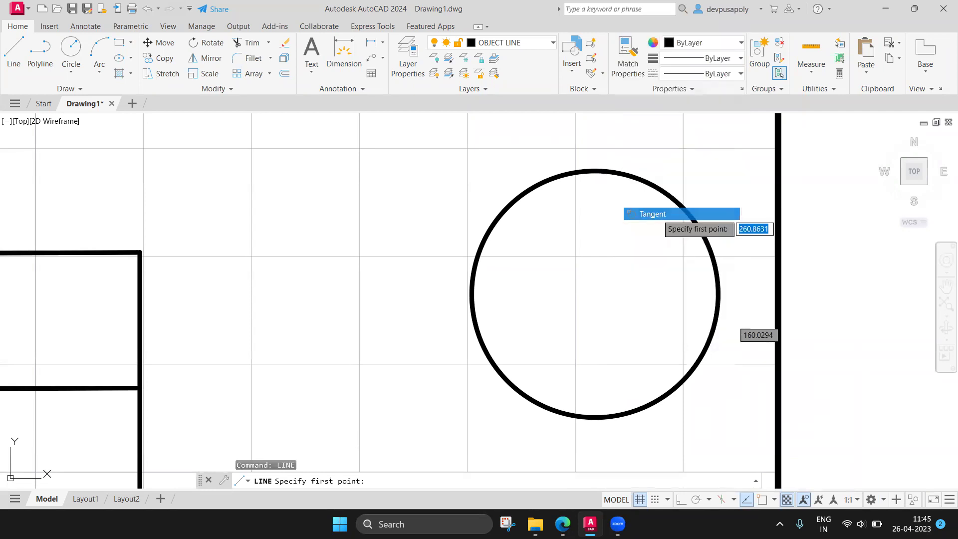
click(552, 178)
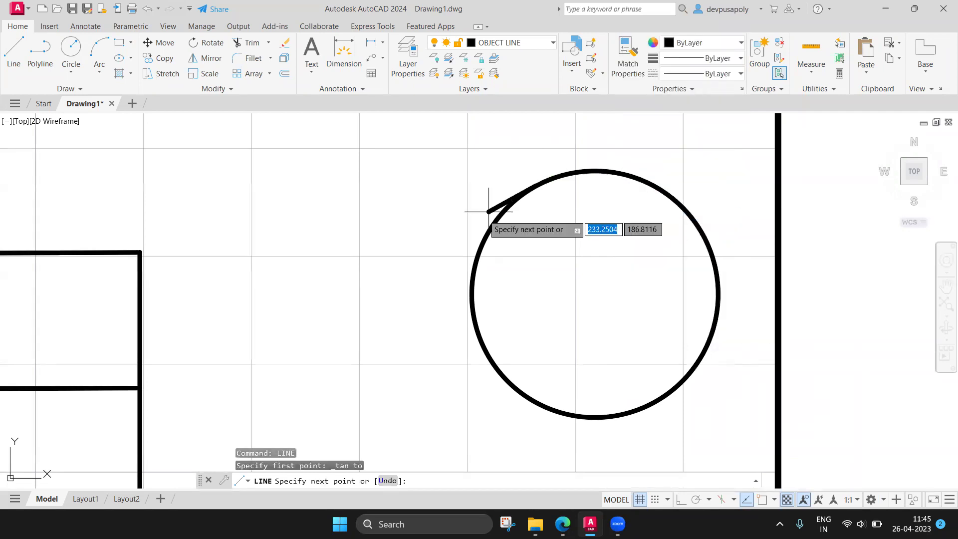
click(344, 286)
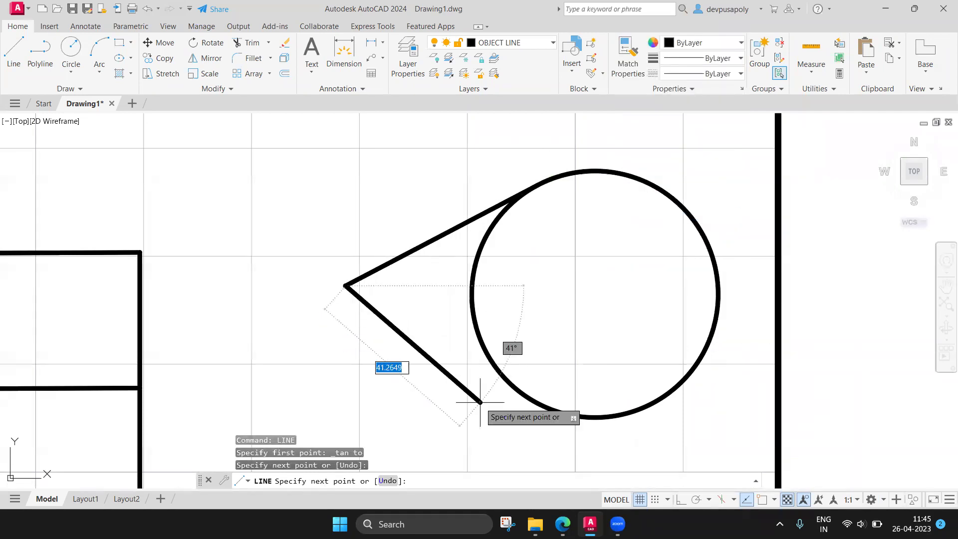
shift+right_click(496, 405)
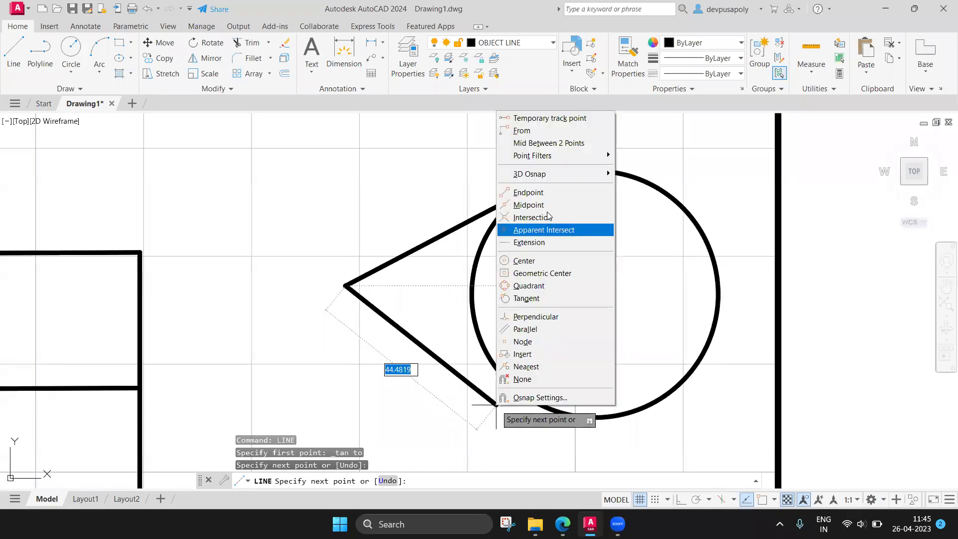
click(527, 298)
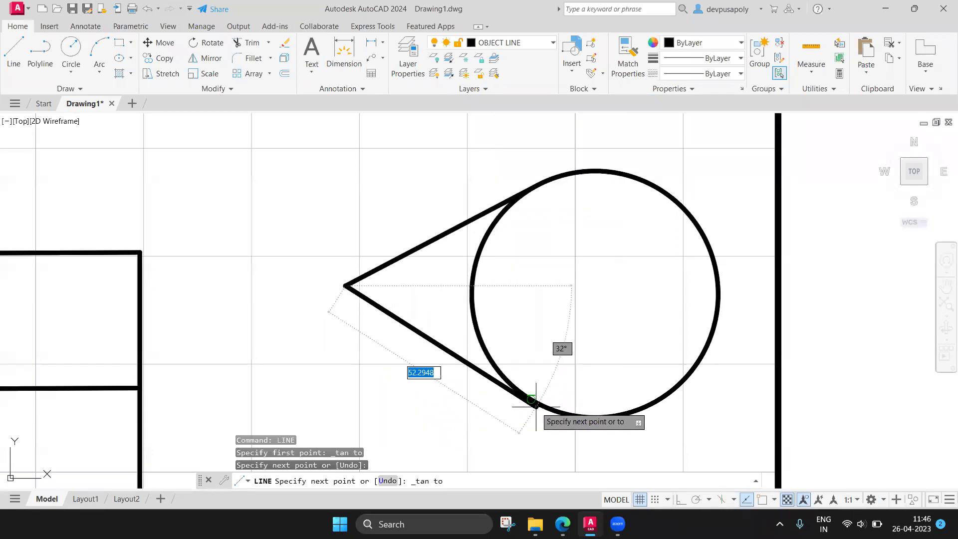
click(536, 406)
key(Escape)
scroll(564, 367, down, 2)
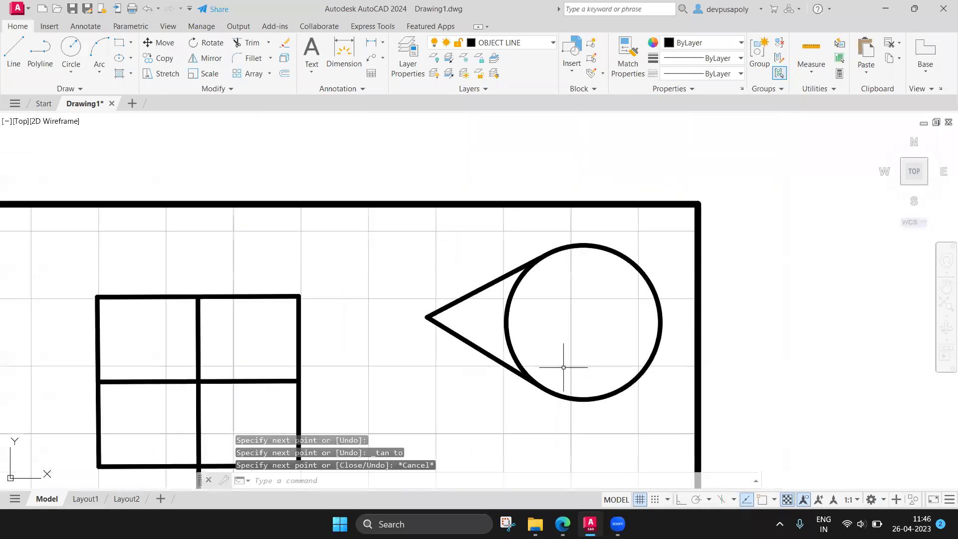
middle_drag(577, 342, 519, 318)
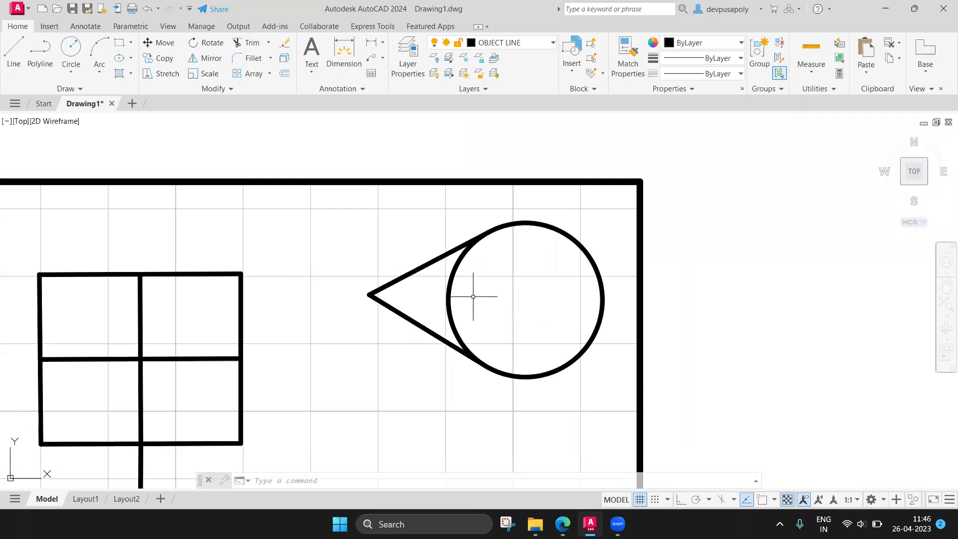
- Delete the upper and lower tangent lines from the circle
click(420, 268)
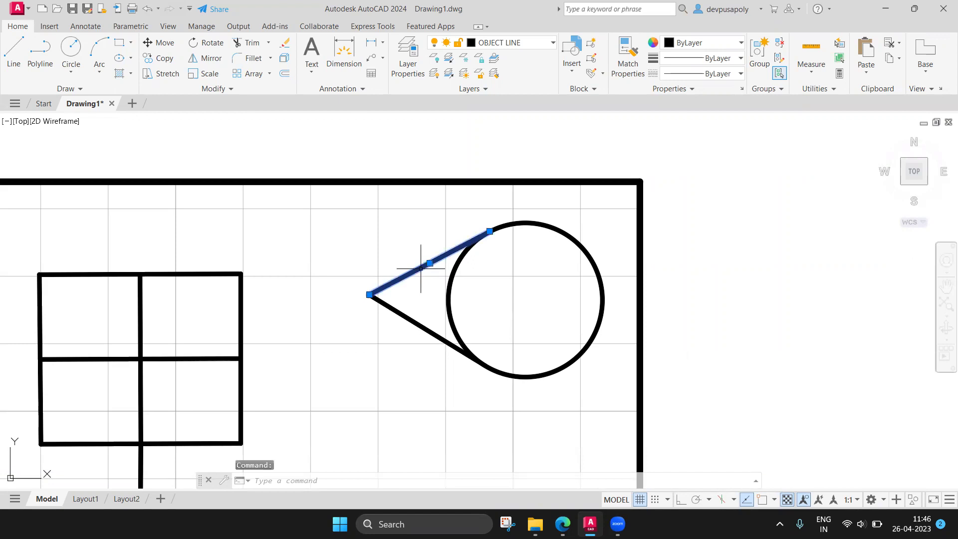
key(Delete)
click(407, 316)
key(Delete)
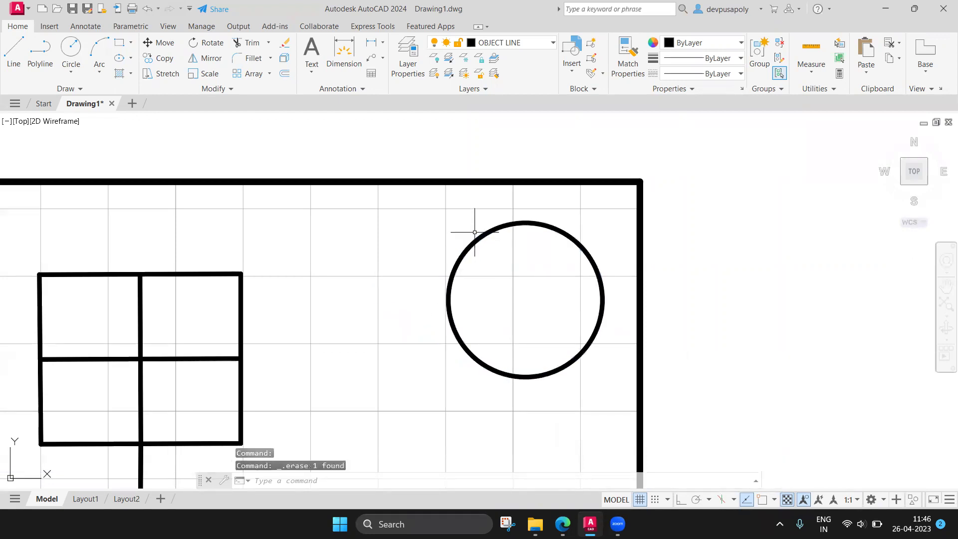
- Redraw two lines tangent to the circle, meeting at an apex farther left
text(lie)
key(Return)
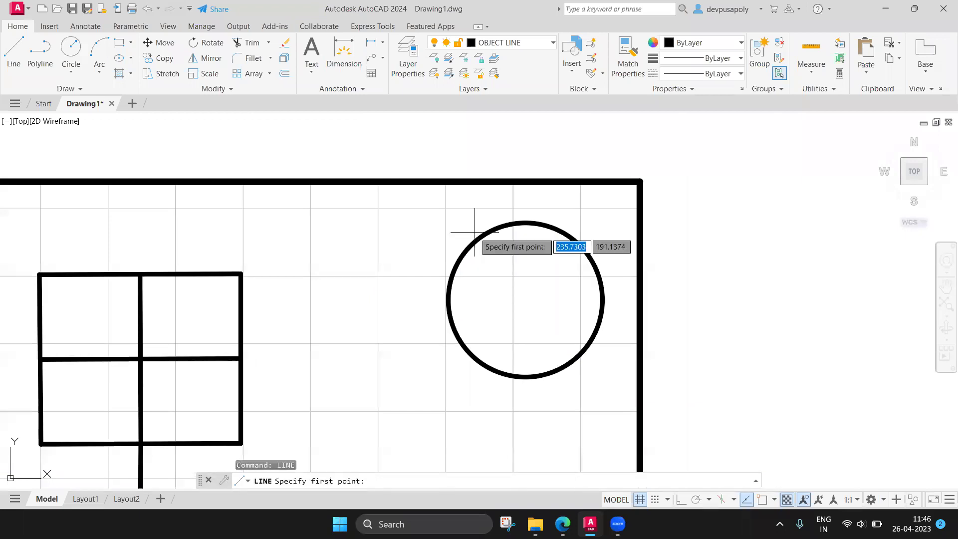
shift+right_click(475, 232)
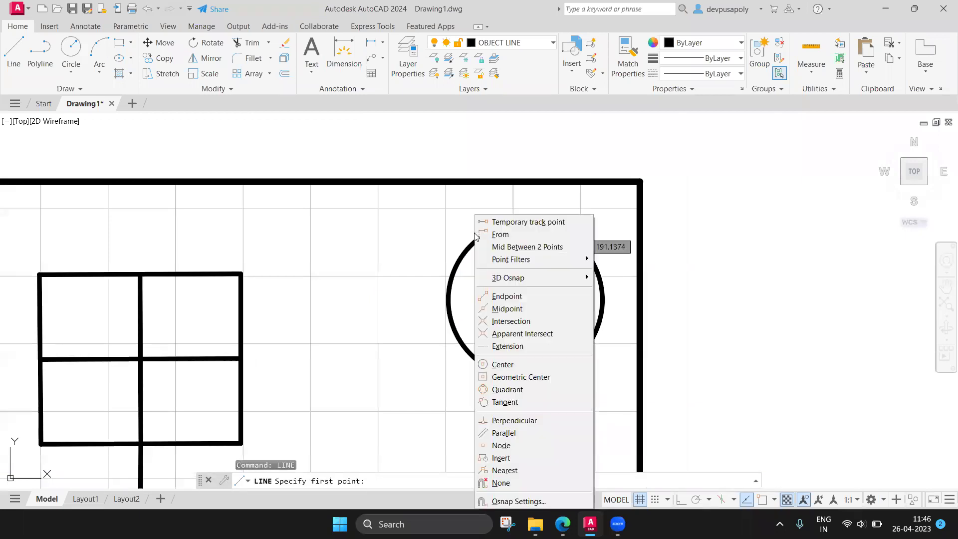
click(514, 404)
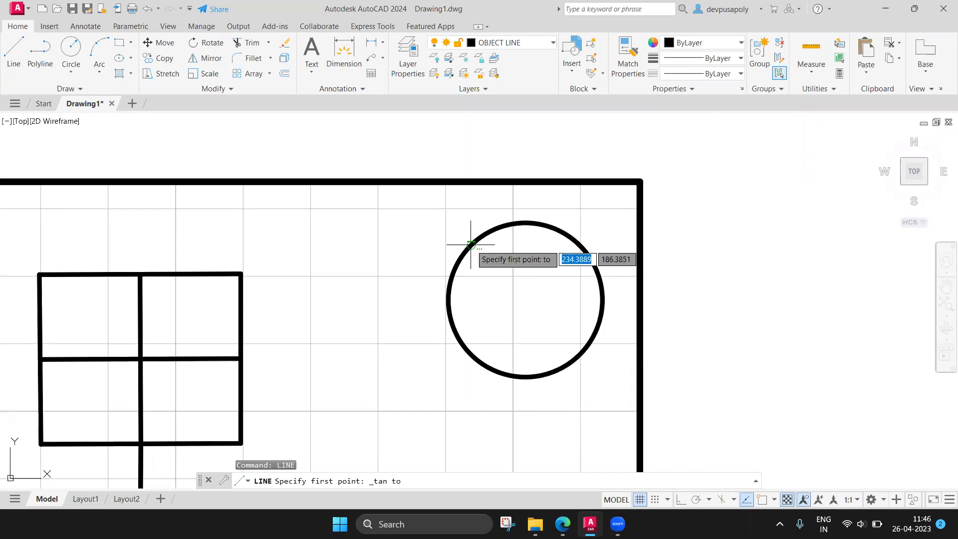
click(470, 246)
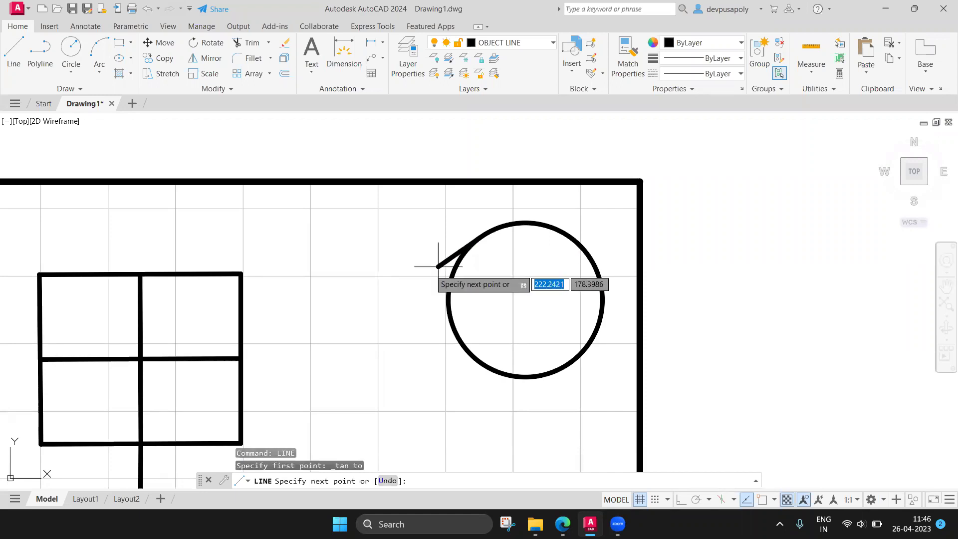
click(342, 304)
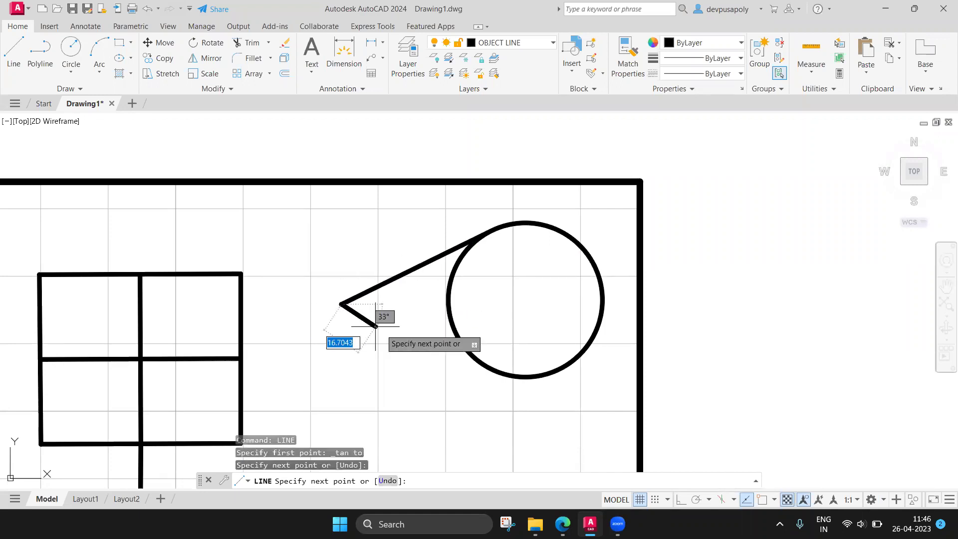
shift+right_click(472, 363)
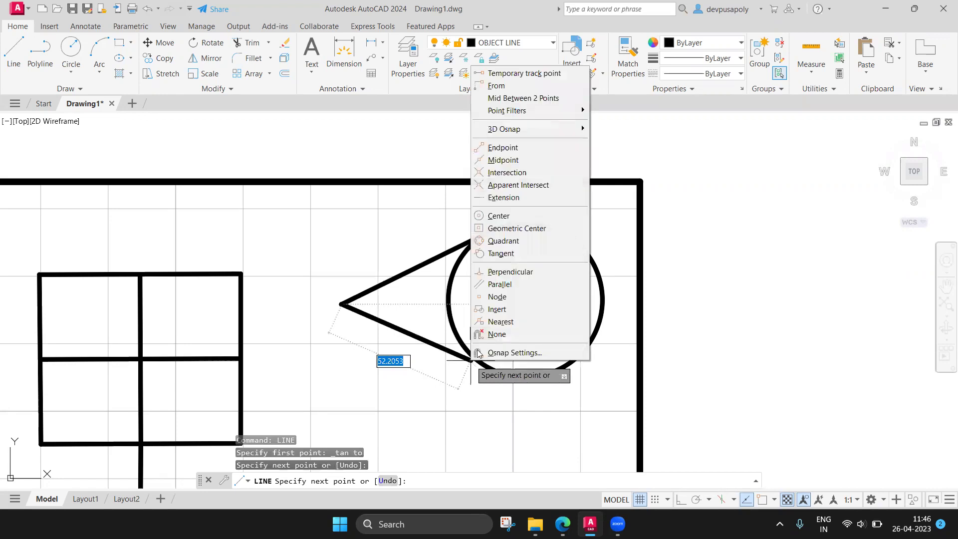
click(509, 254)
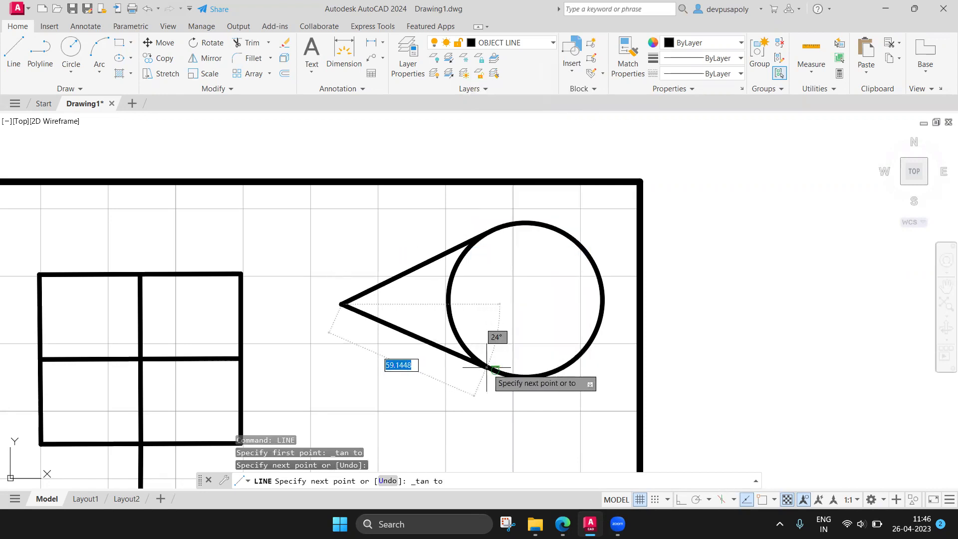
key(Escape)
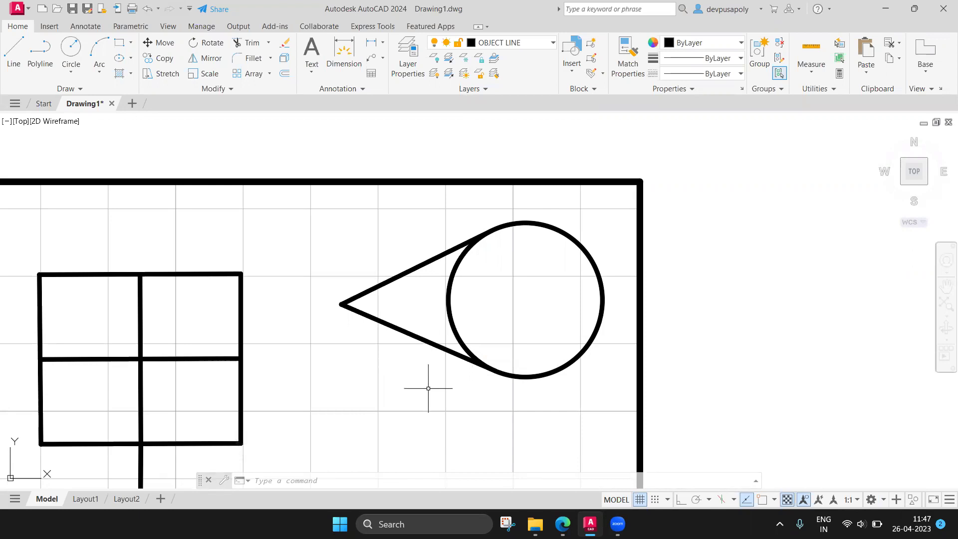
- Draw two lines tangent to the circle's lower left and right sides, meeting at a tip below it
mouse_move(526, 316)
middle_down()
mouse_move(504, 293)
mouse_move(505, 270)
middle_up()
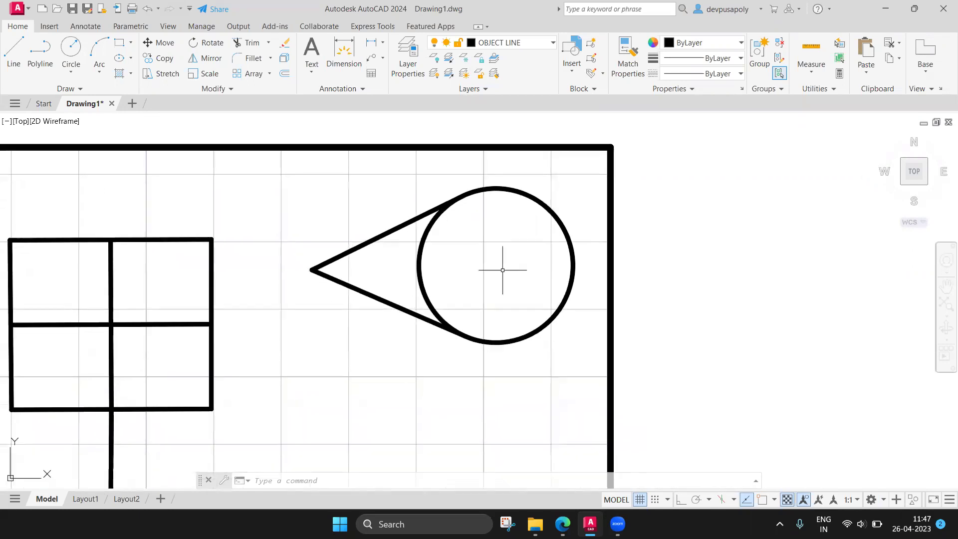
text(line)
key(Return)
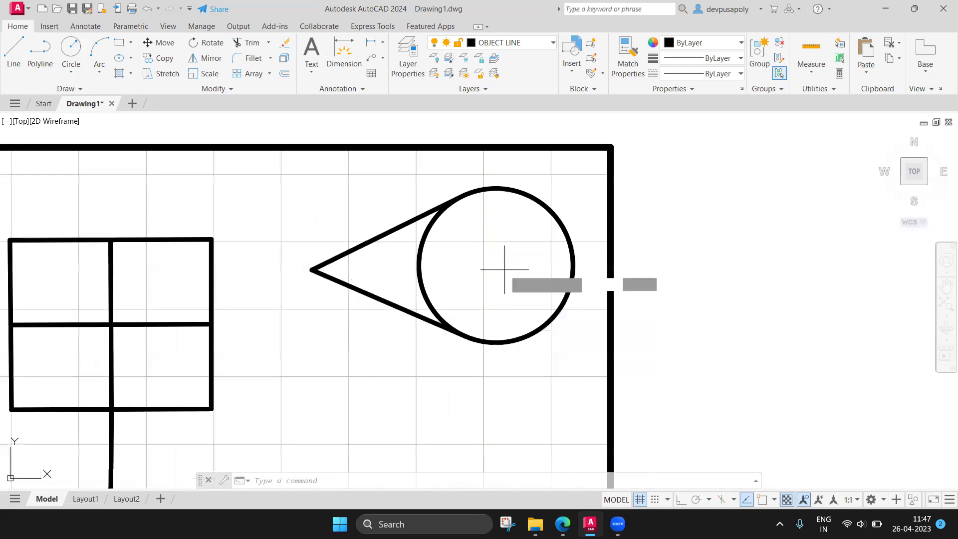
shift+right_click(504, 269)
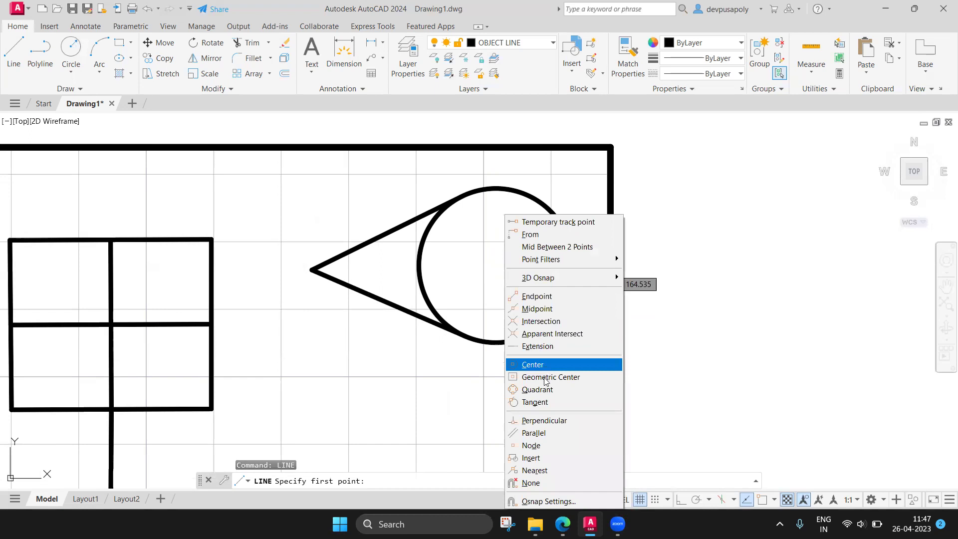
click(543, 401)
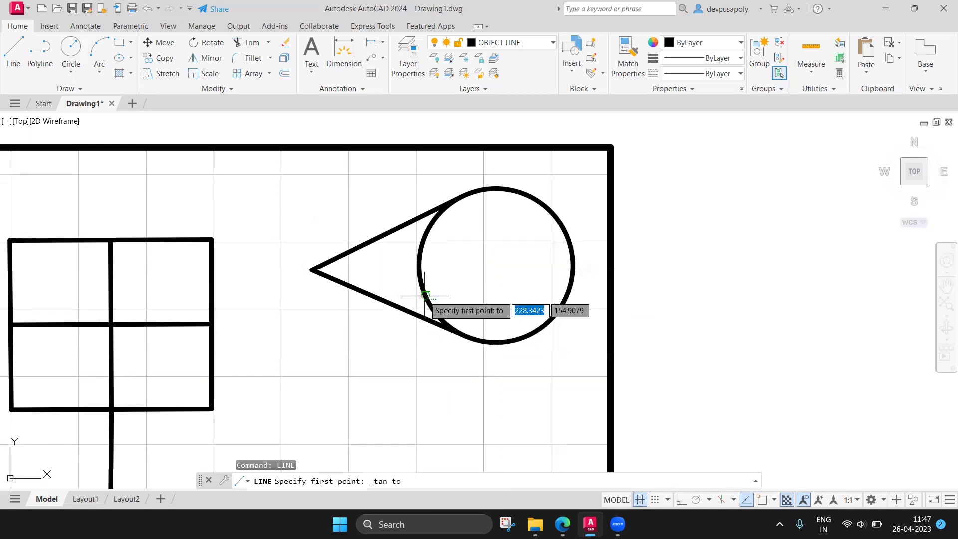
click(423, 294)
click(491, 439)
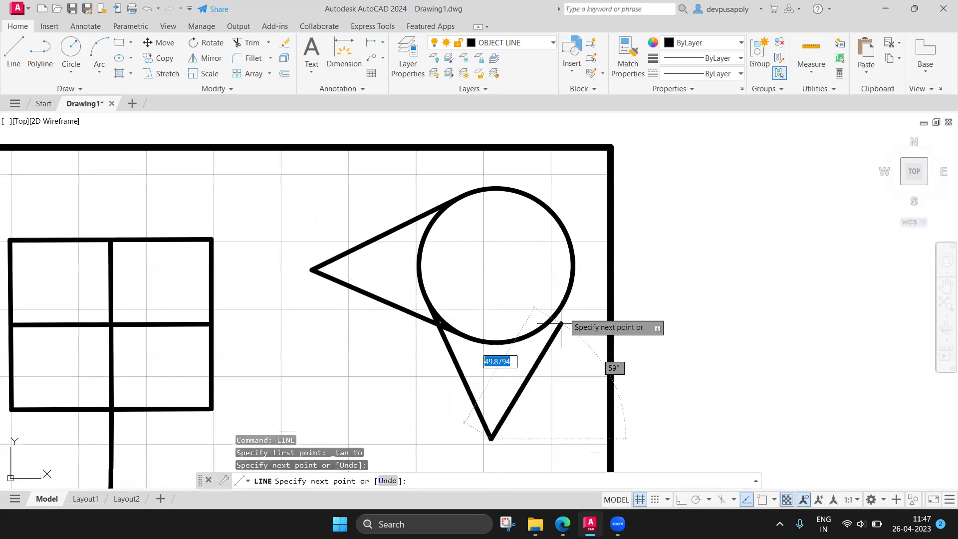
shift+right_click(570, 294)
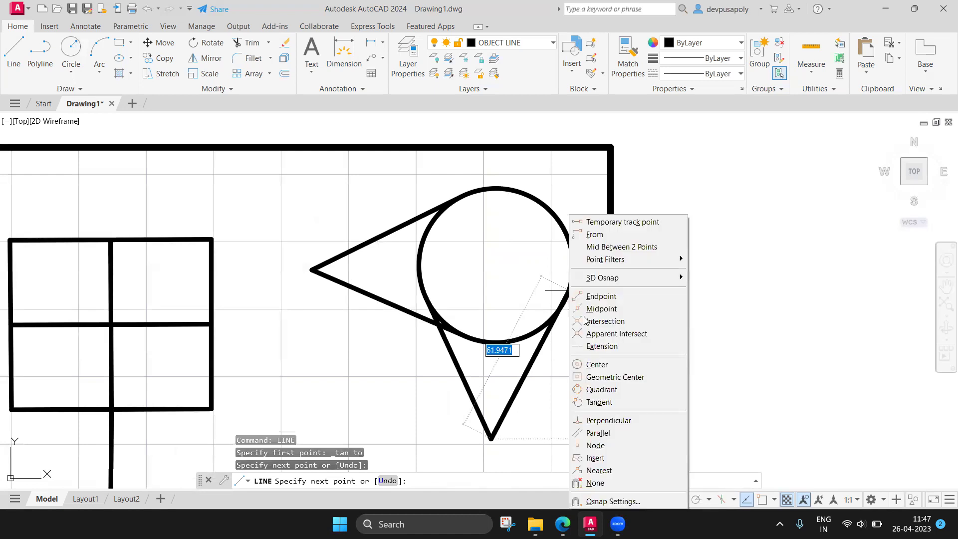
click(613, 402)
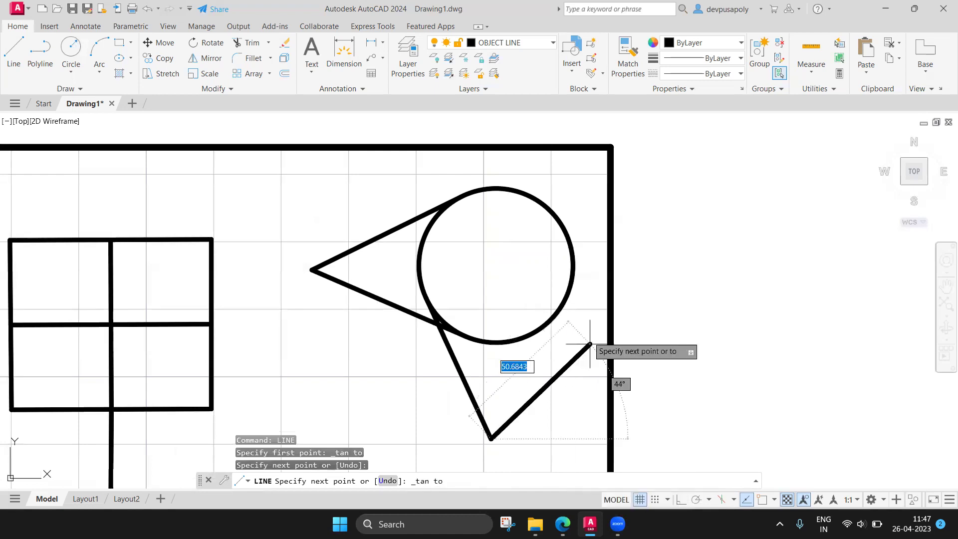
click(574, 310)
key(Escape)
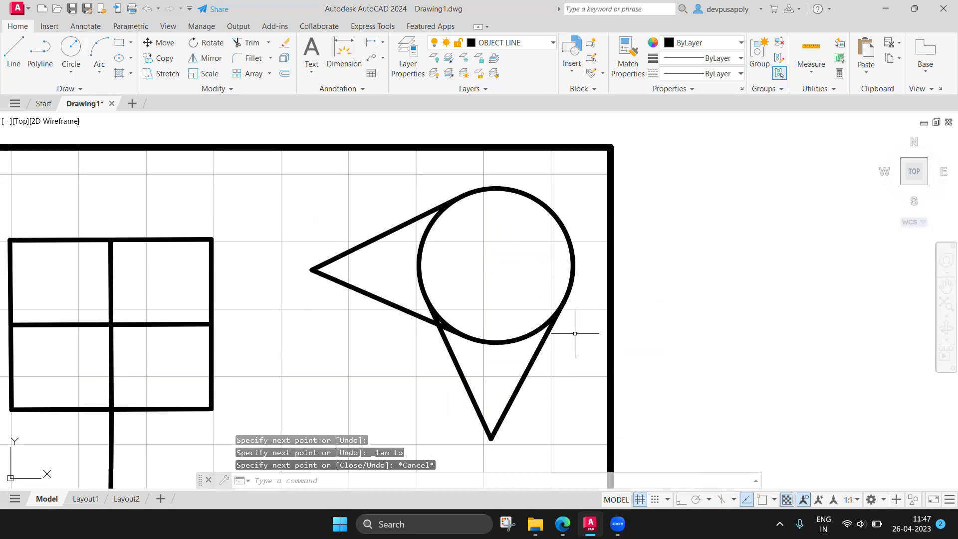
scroll(574, 332, down, 2)
middle_drag(421, 354, 409, 322)
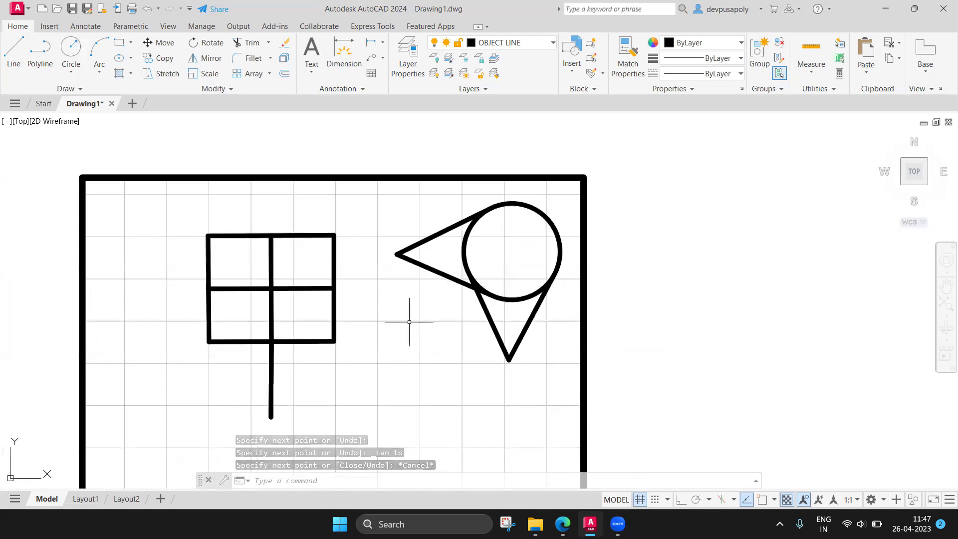
scroll(439, 314, up, 2)
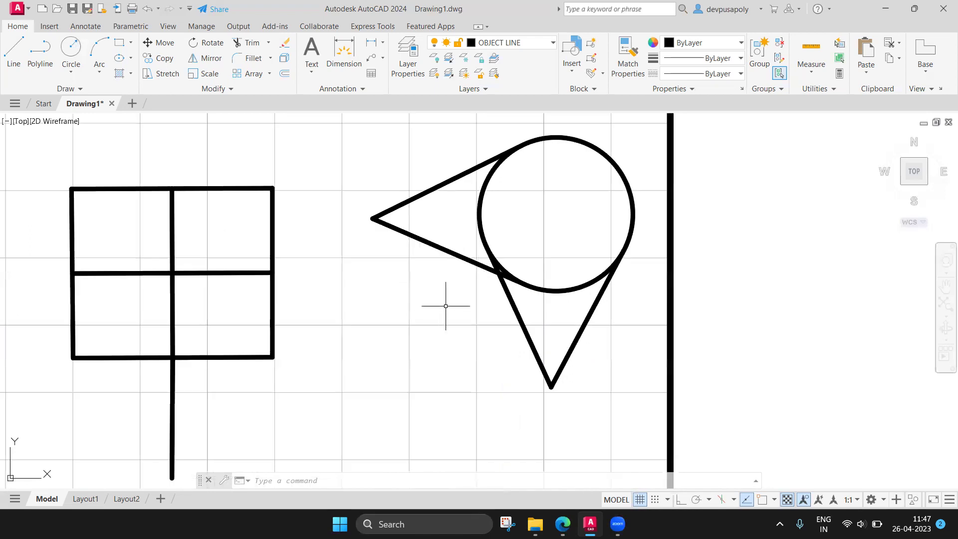
middle_drag(446, 306, 380, 343)
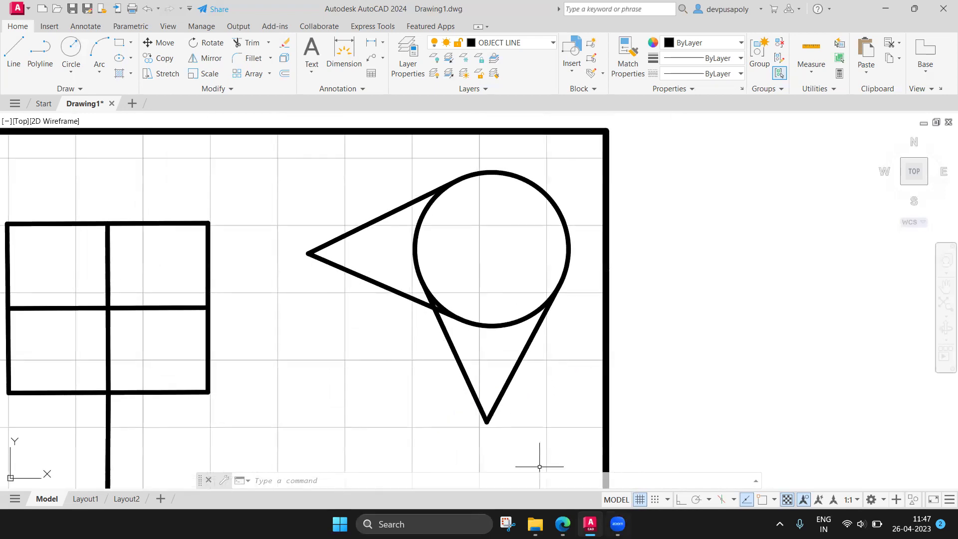
text(LINE)
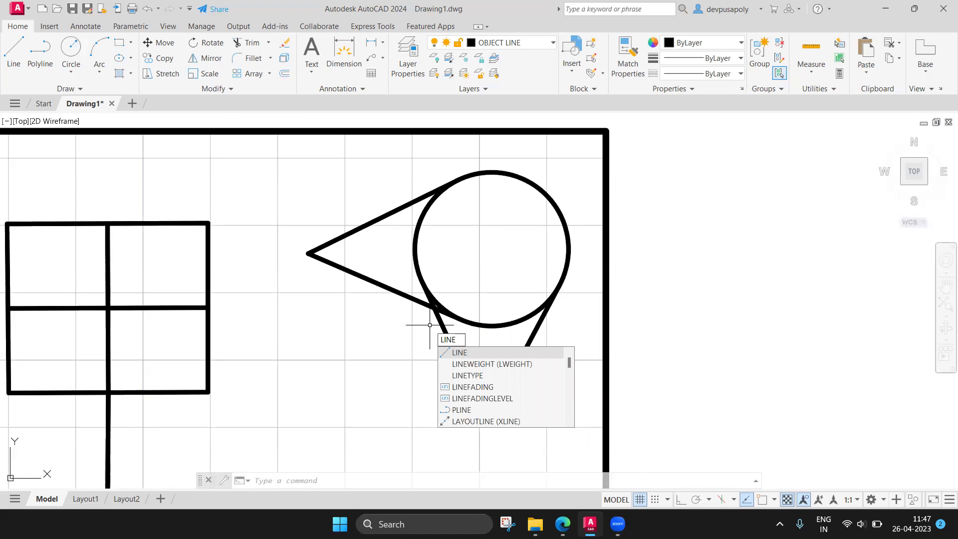
key(Return)
shift+right_click(429, 326)
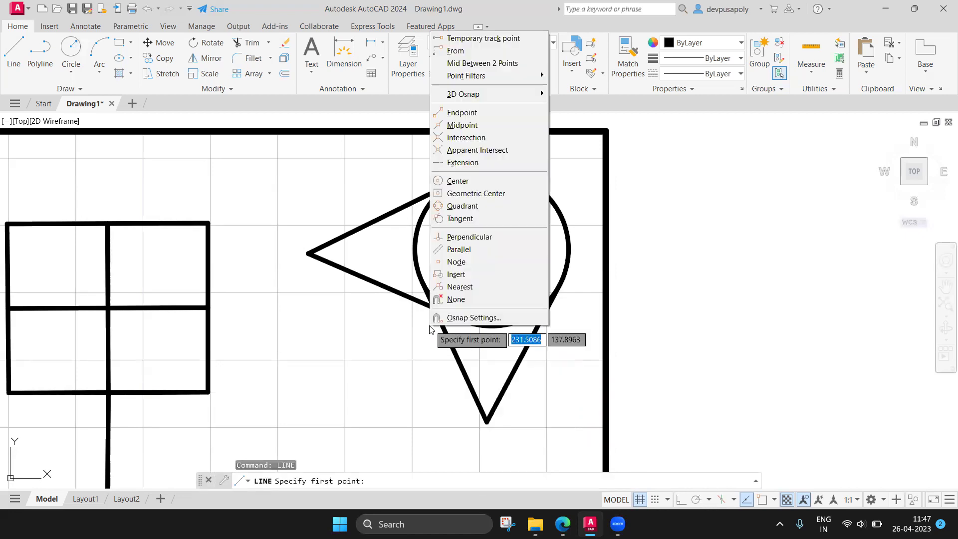
click(472, 181)
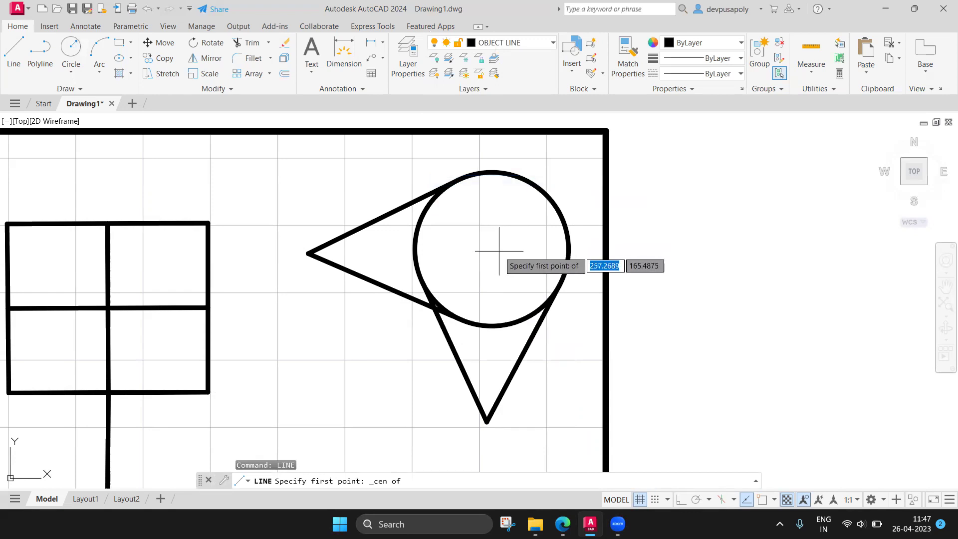
- Draw a line from the circle's left quadrant to its top quadrant using Quadrant snap
key(Escape)
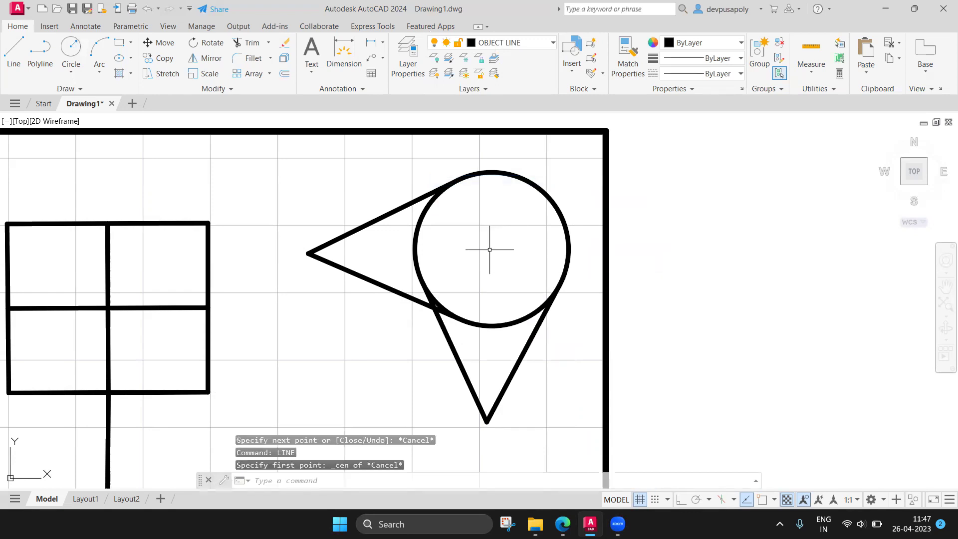
text(LINE)
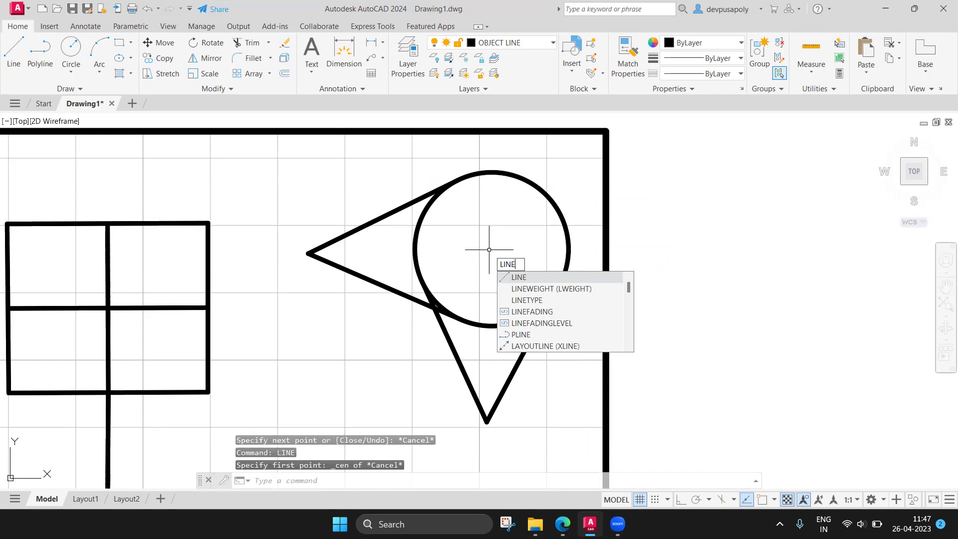
key(Return)
shift+right_click(489, 249)
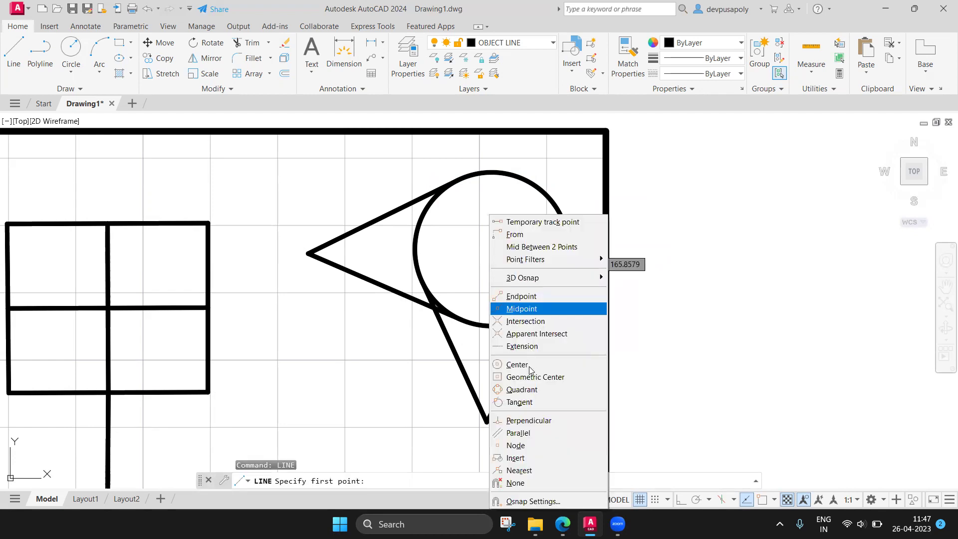
click(529, 389)
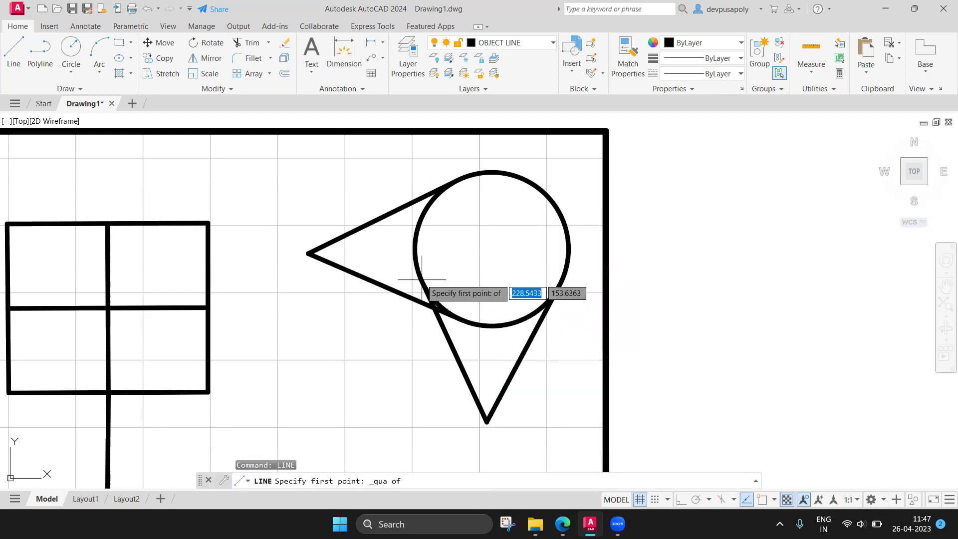
click(412, 254)
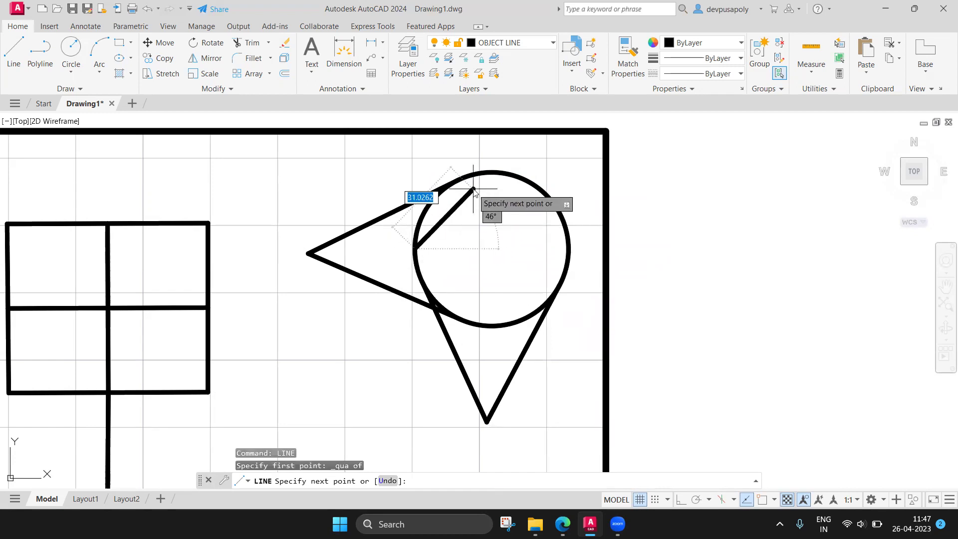
shift+right_click(473, 189)
click(504, 365)
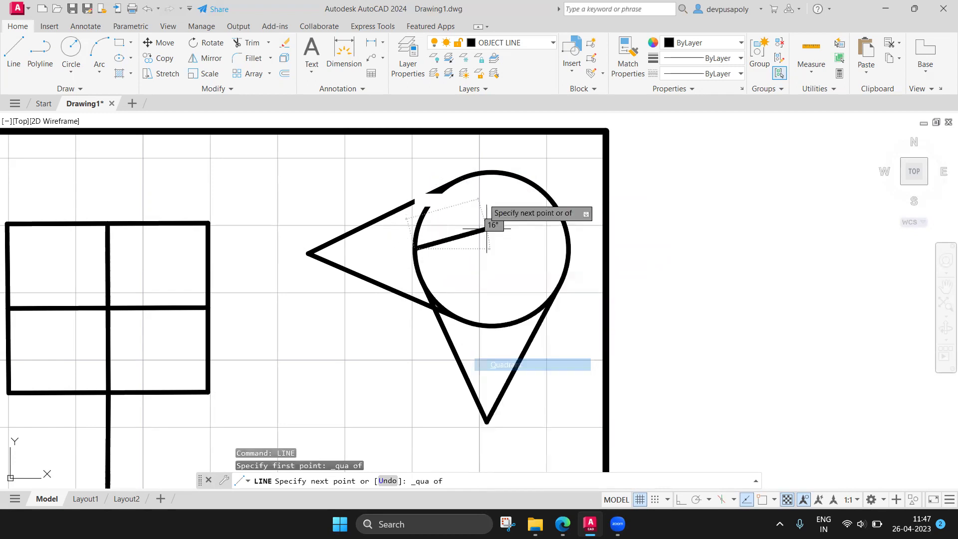
click(491, 172)
- Continue the line to the right quadrant, then cancel the unfinished next segment
shift+right_click(497, 176)
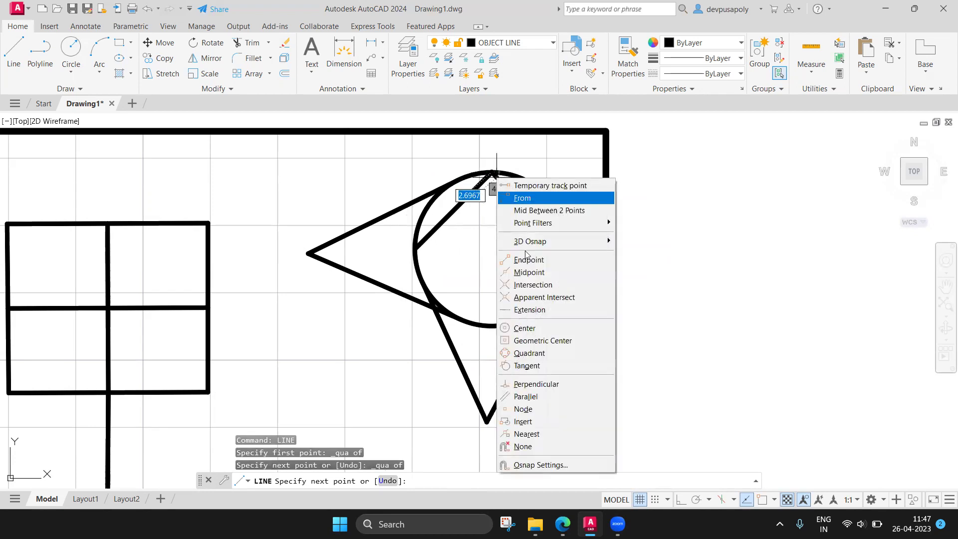
click(535, 353)
click(569, 248)
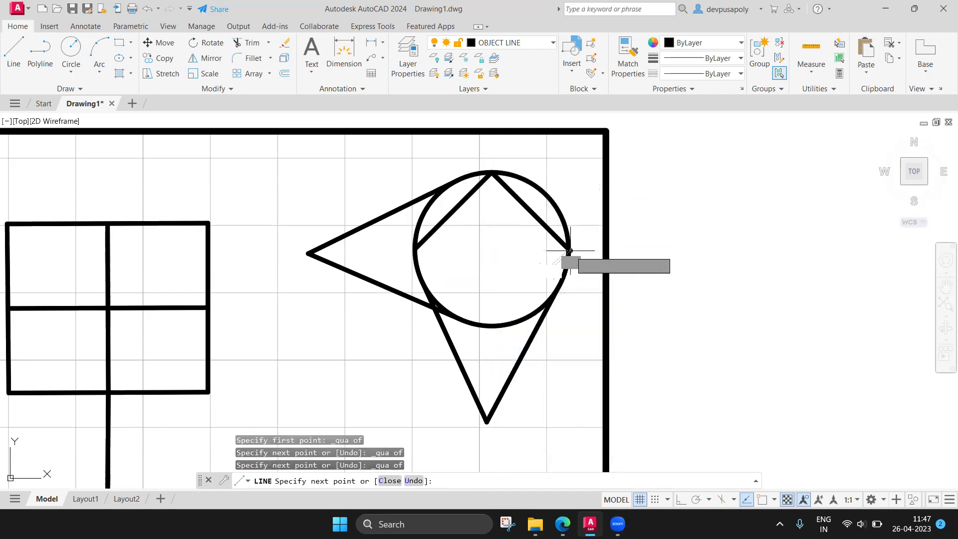
shift+right_click(569, 250)
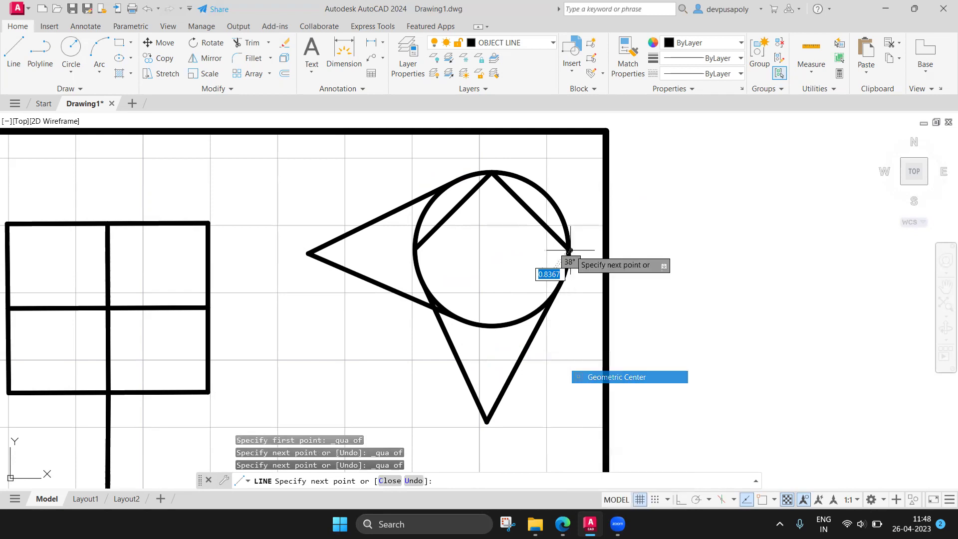
shift+right_click(497, 311)
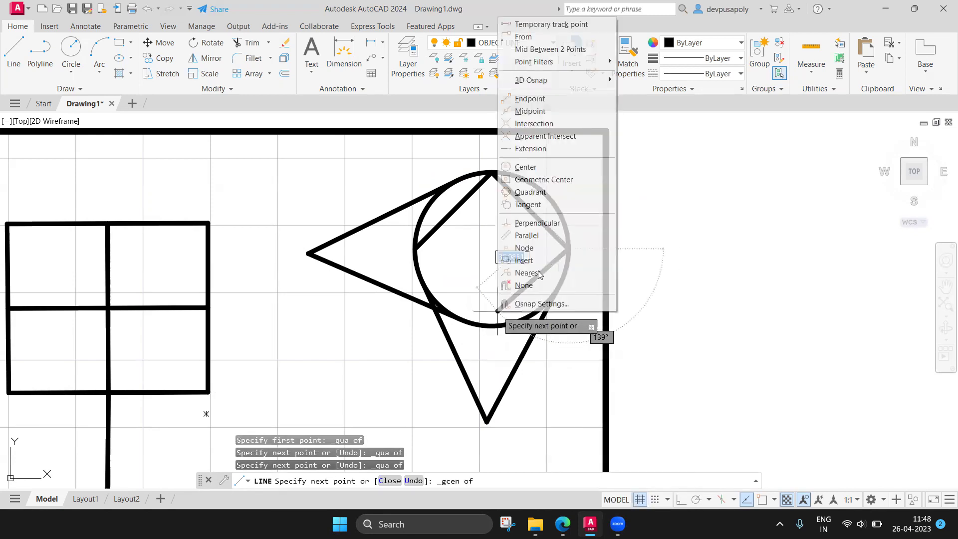
click(546, 193)
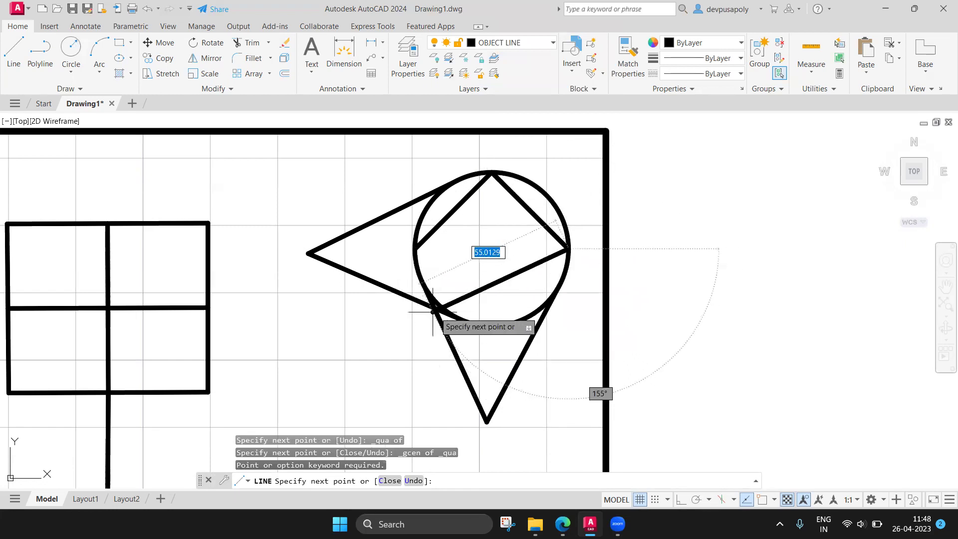
key(Escape)
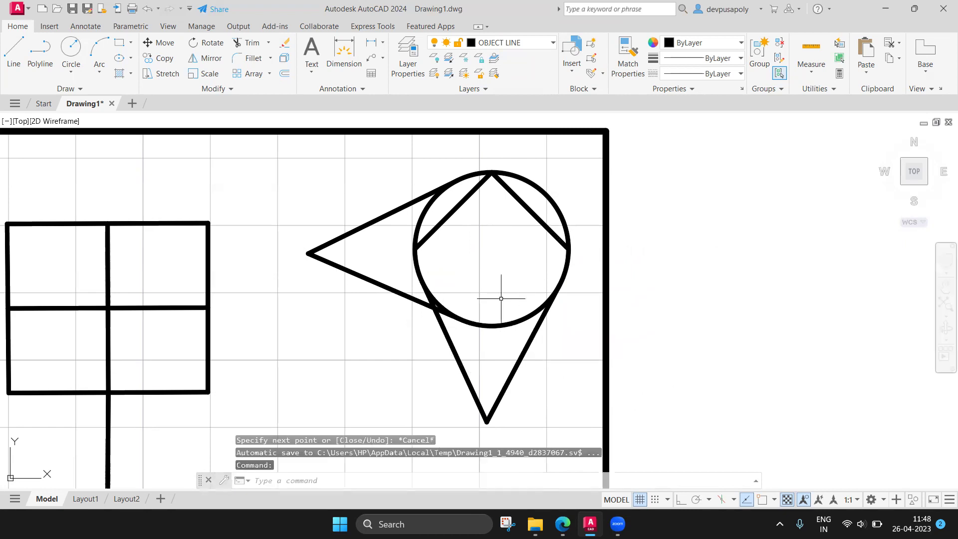
- Erase the upper-left and upper-right diamond lines inside the circle
click(540, 219)
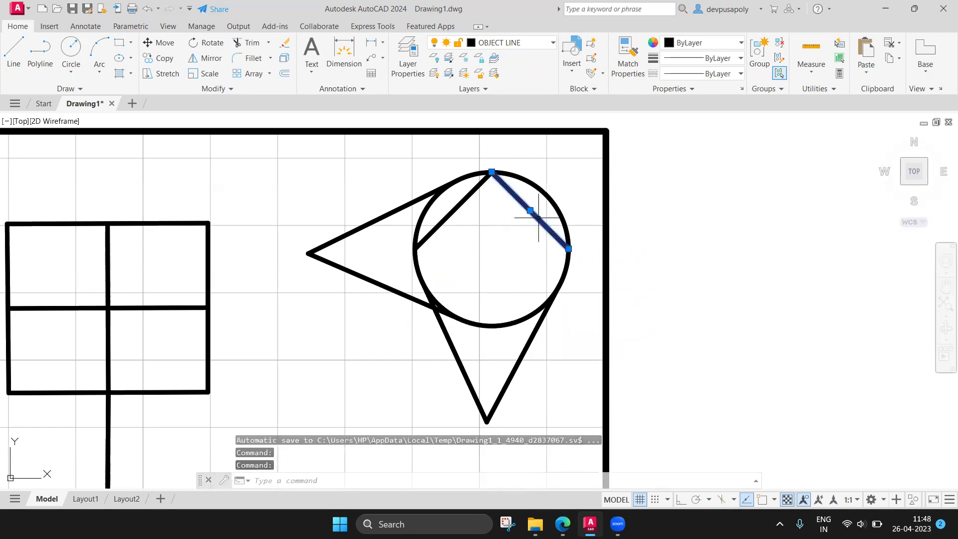
click(459, 208)
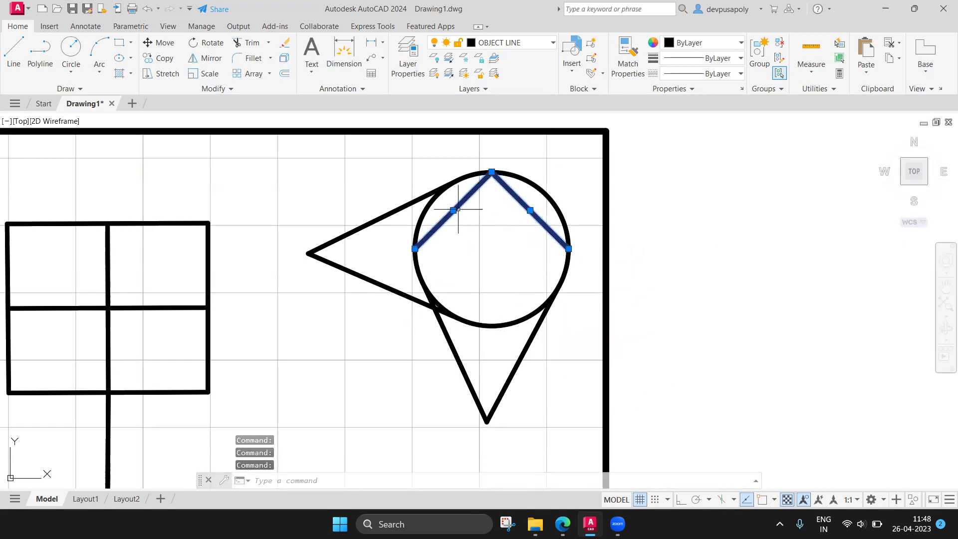
key(Delete)
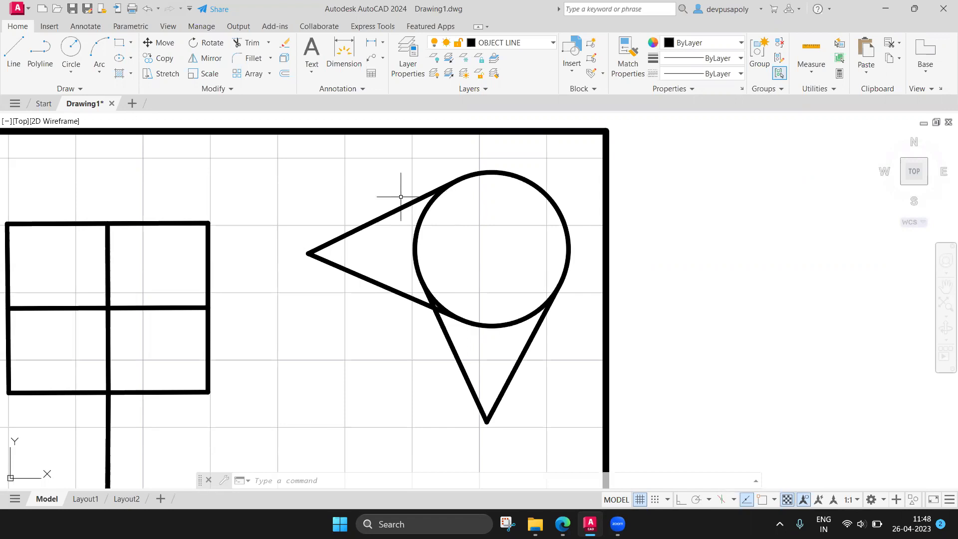
- Start a line at the circle's left quadrant and run it to the top quadrant
text(line)
key(Return)
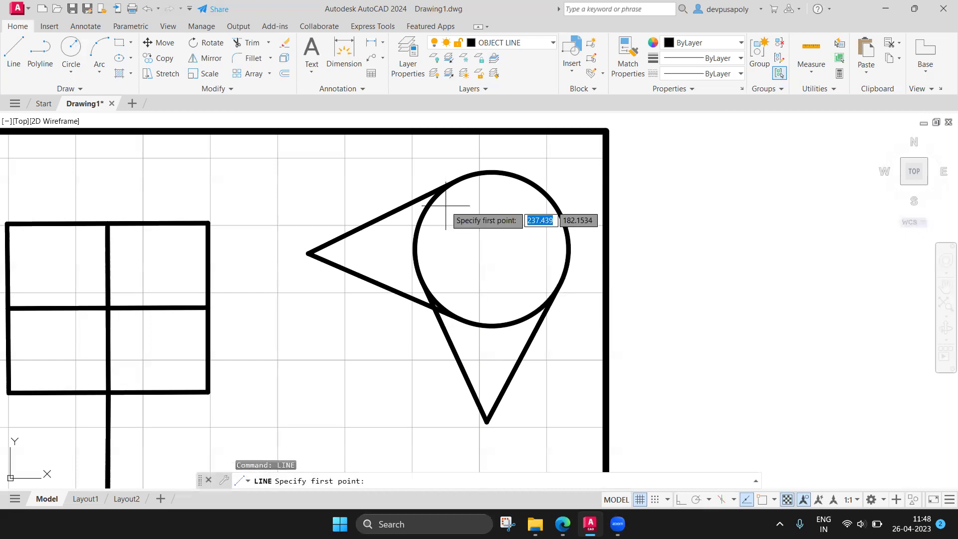
shift+right_click(446, 205)
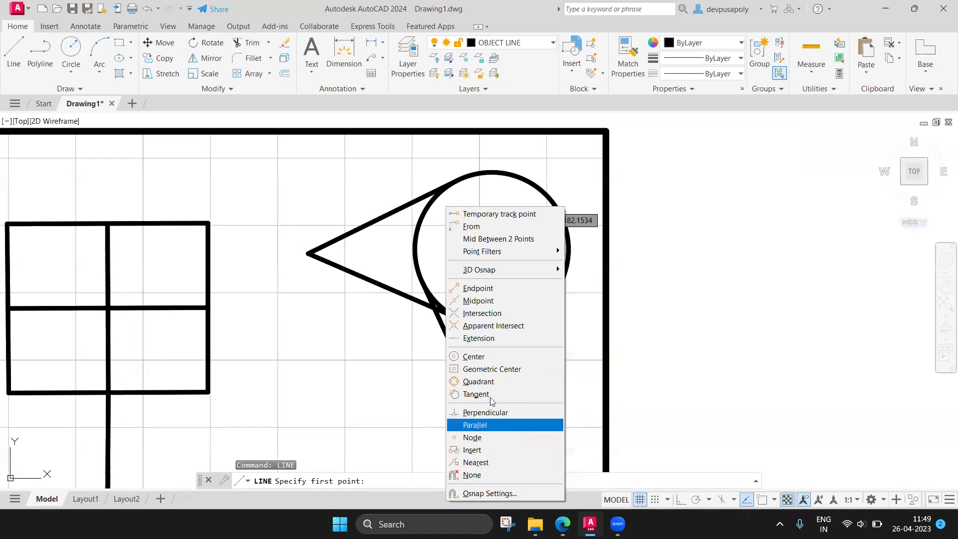
click(478, 382)
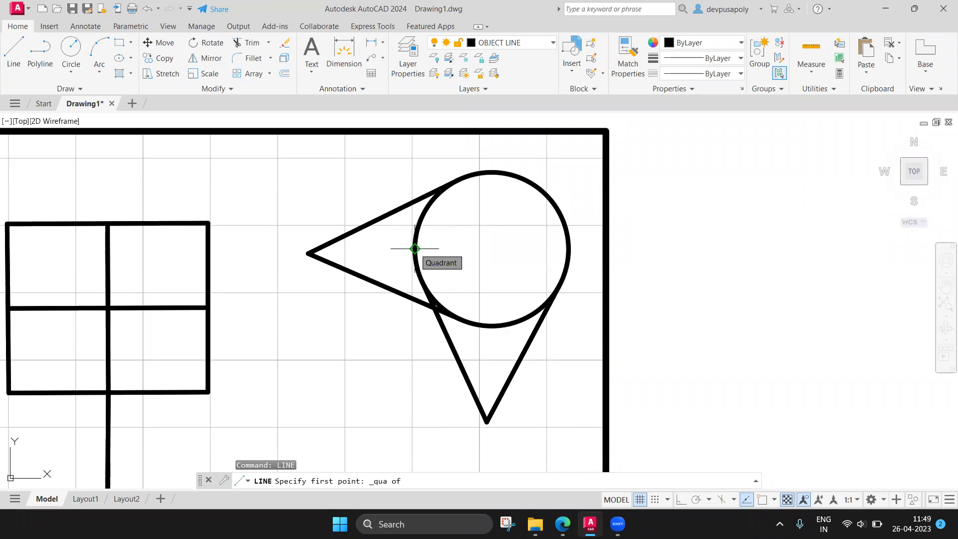
click(415, 249)
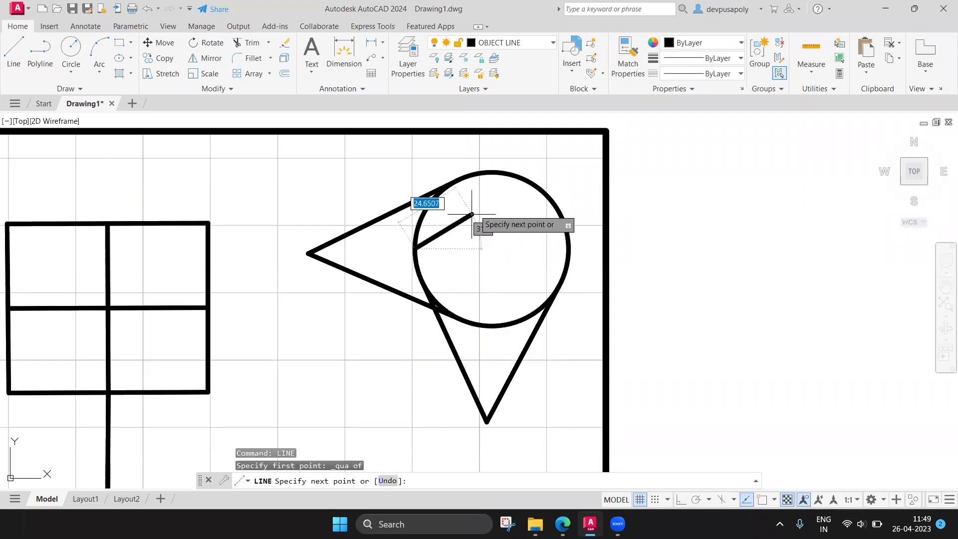
shift+right_click(491, 173)
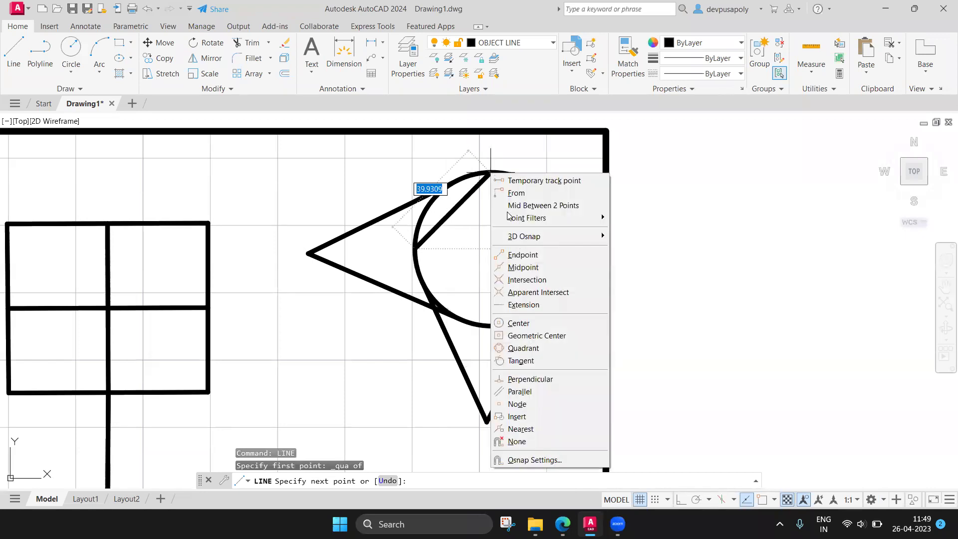
click(519, 348)
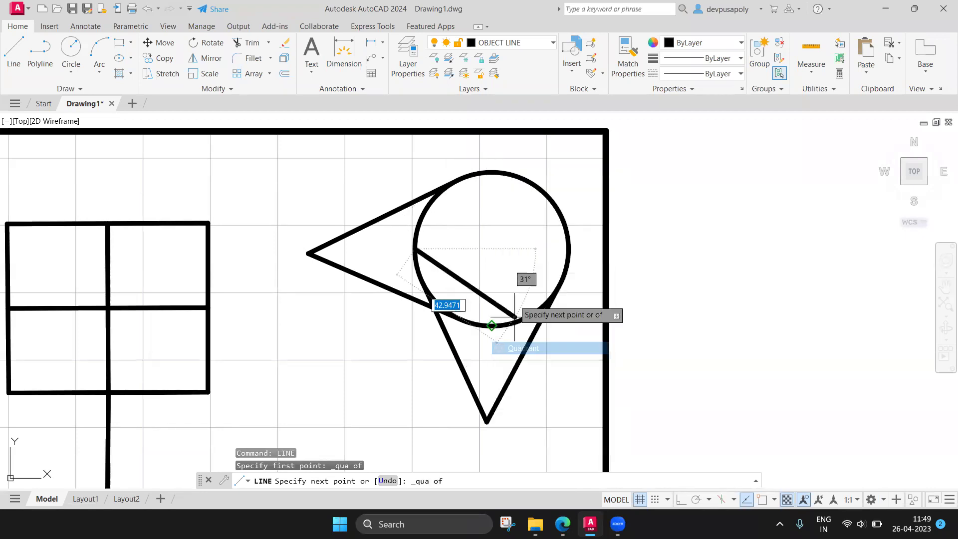
click(491, 173)
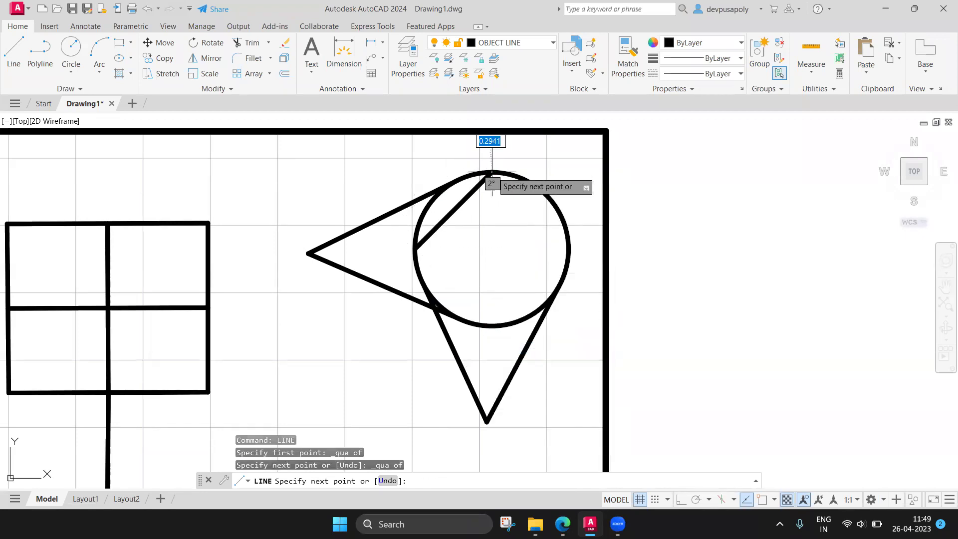
- Continue through the right and bottom quadrants and close the diamond at the left quadrant
shift+right_click(560, 239)
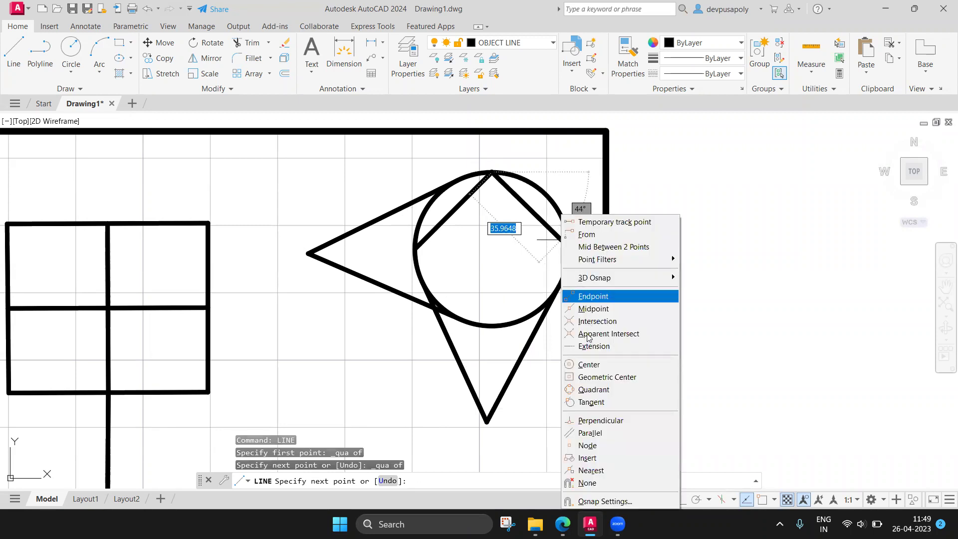
click(593, 390)
click(569, 248)
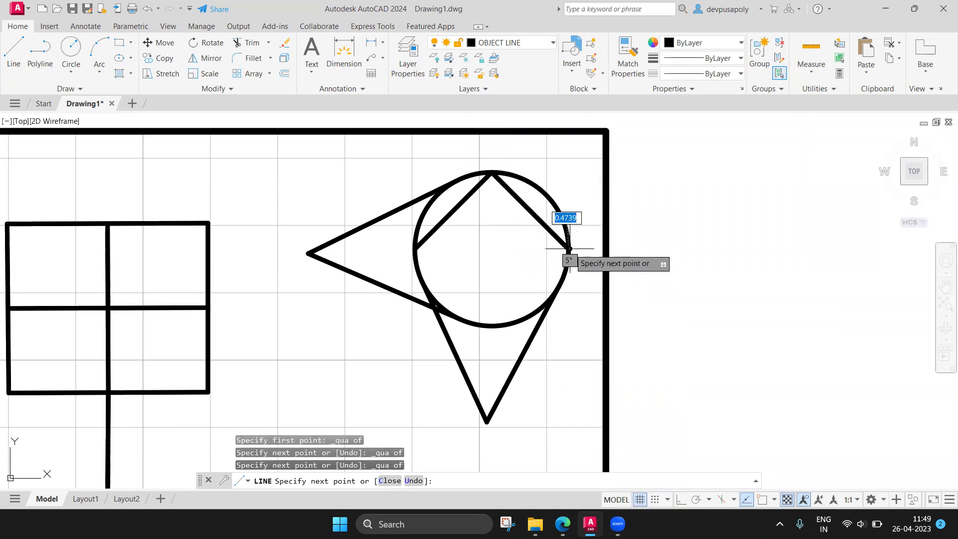
shift+right_click(560, 254)
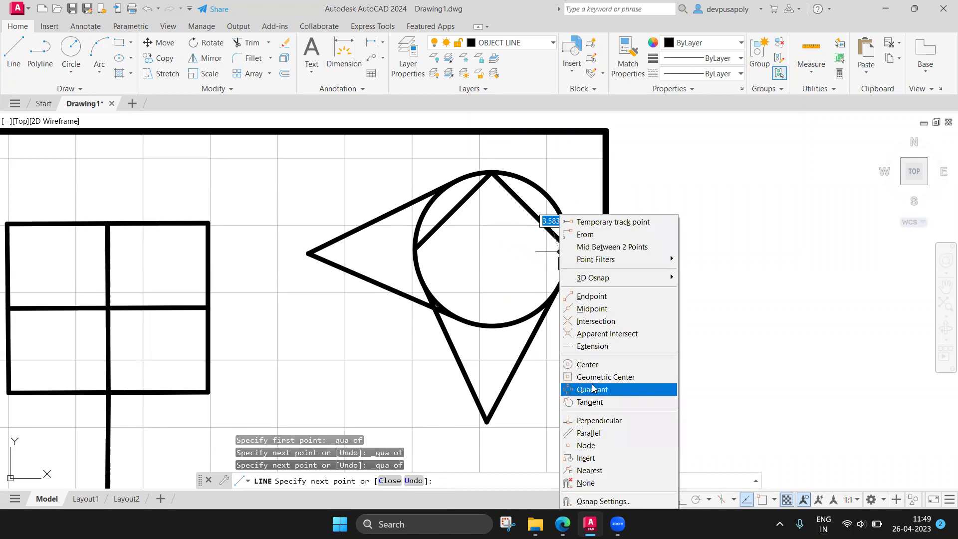
click(594, 388)
click(491, 328)
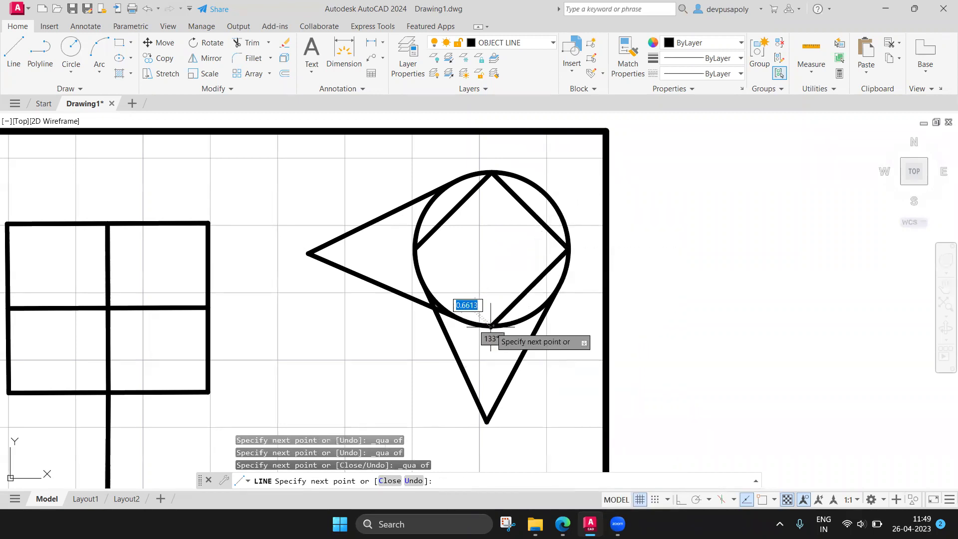
shift+right_click(416, 252)
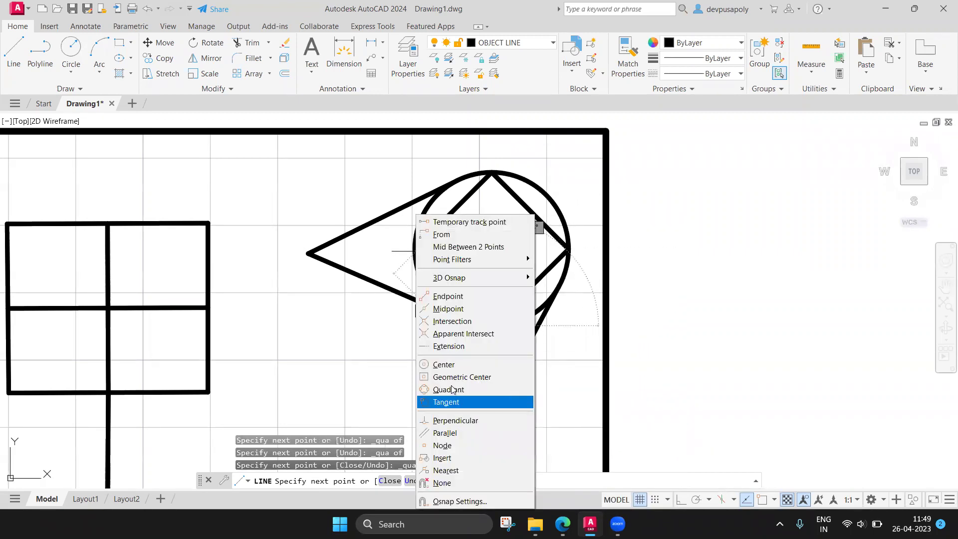
click(439, 389)
click(415, 249)
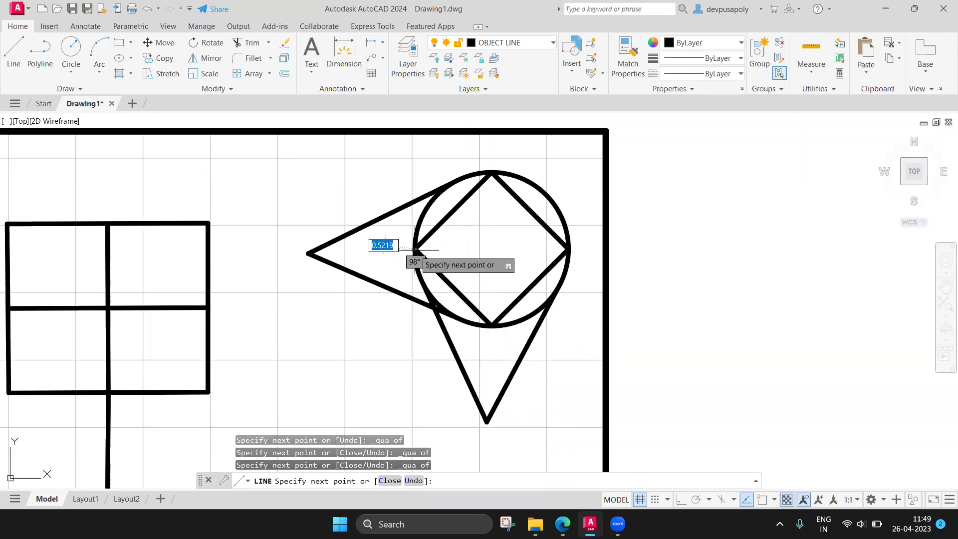
key(Escape)
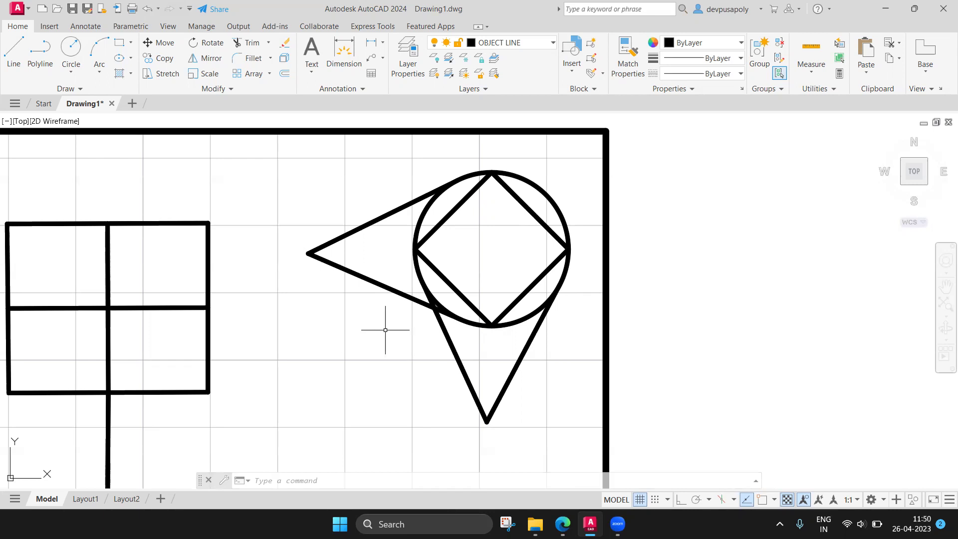
scroll(440, 326, down, 3)
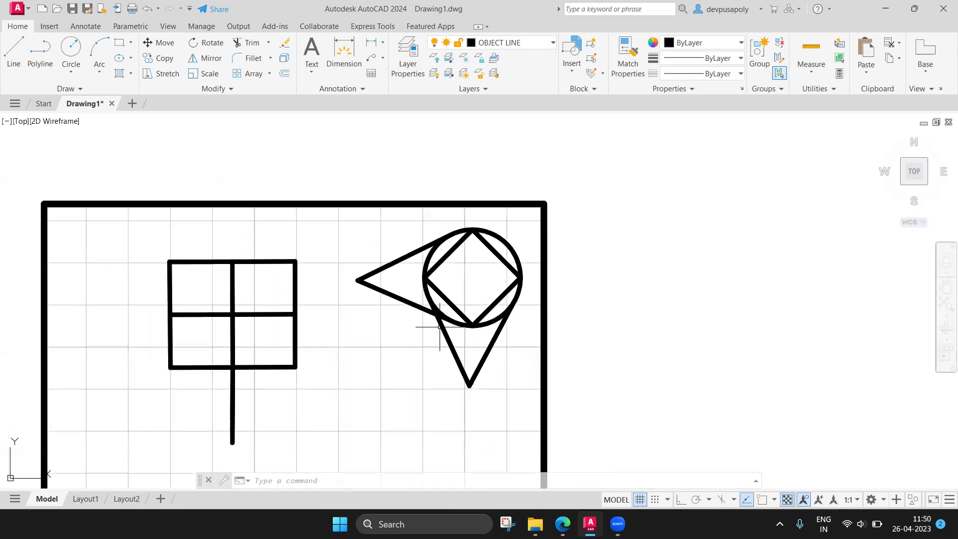
middle_drag(439, 330, 419, 299)
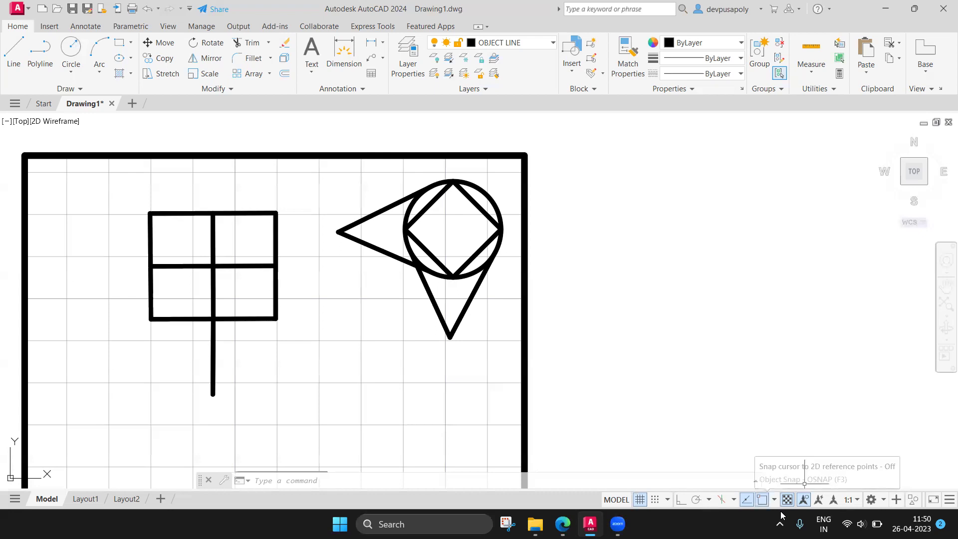
- Turn object snapping on with F3 and enable Quadrant and Tangent running snaps
key(F3)
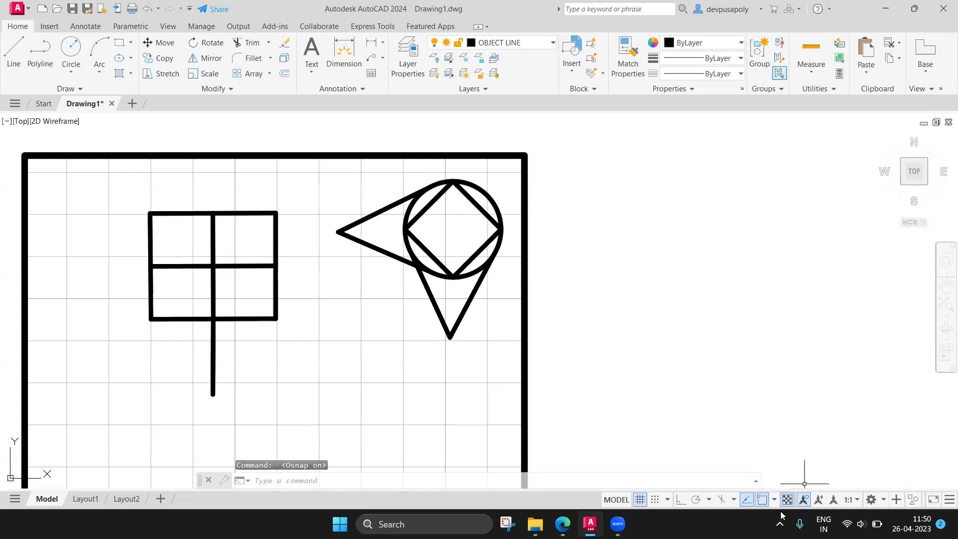
click(733, 499)
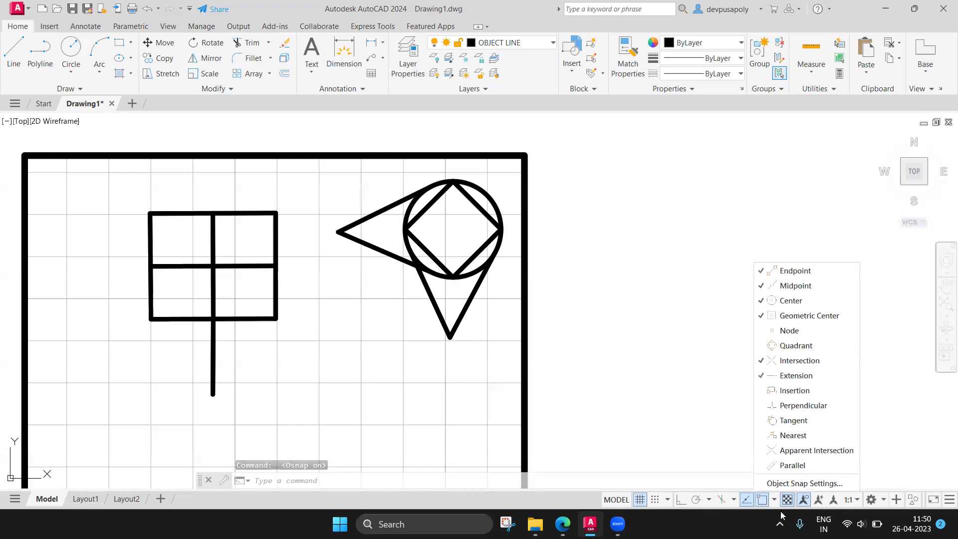
click(805, 484)
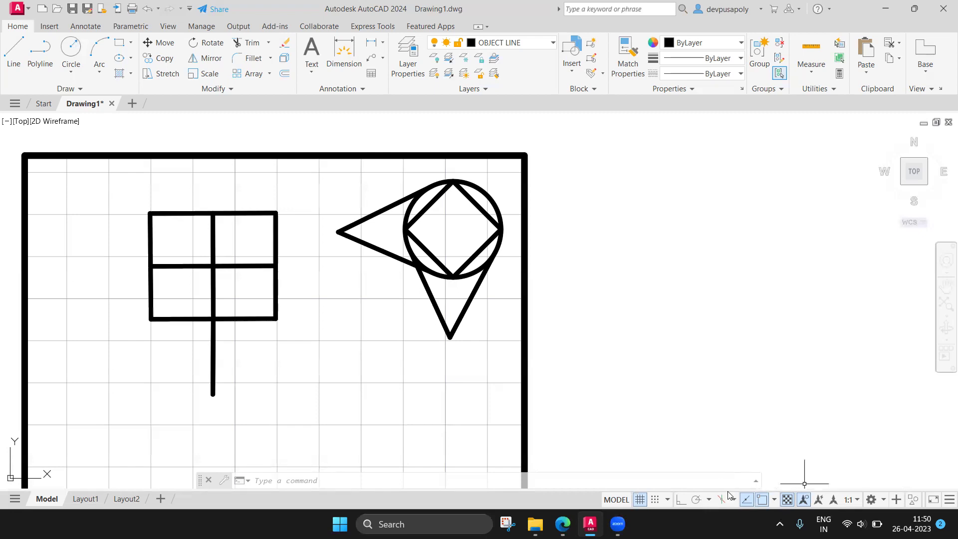
click(731, 497)
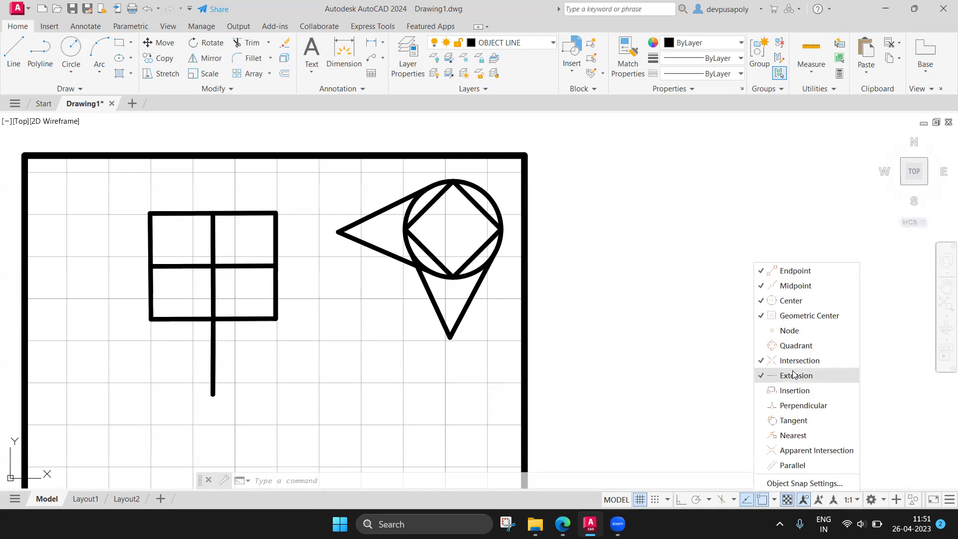
click(796, 350)
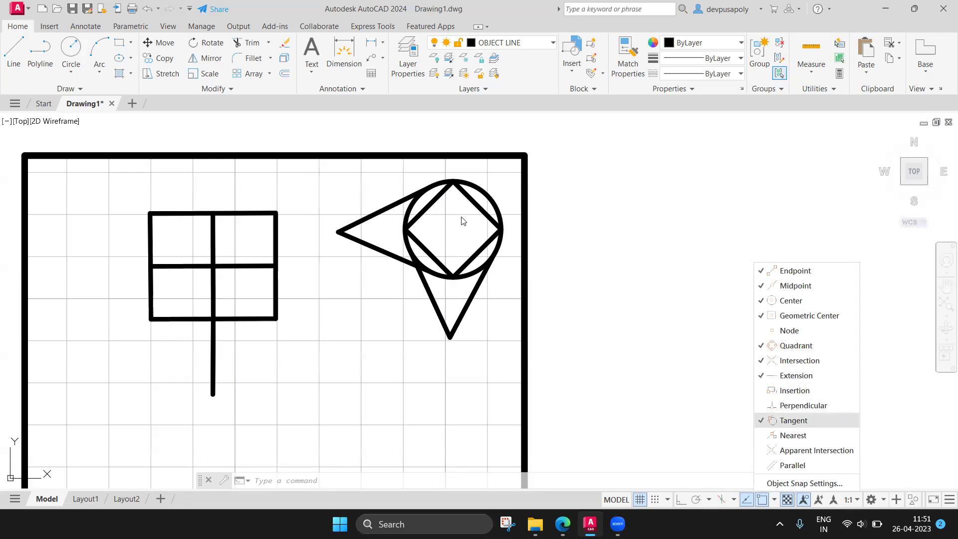
click(624, 378)
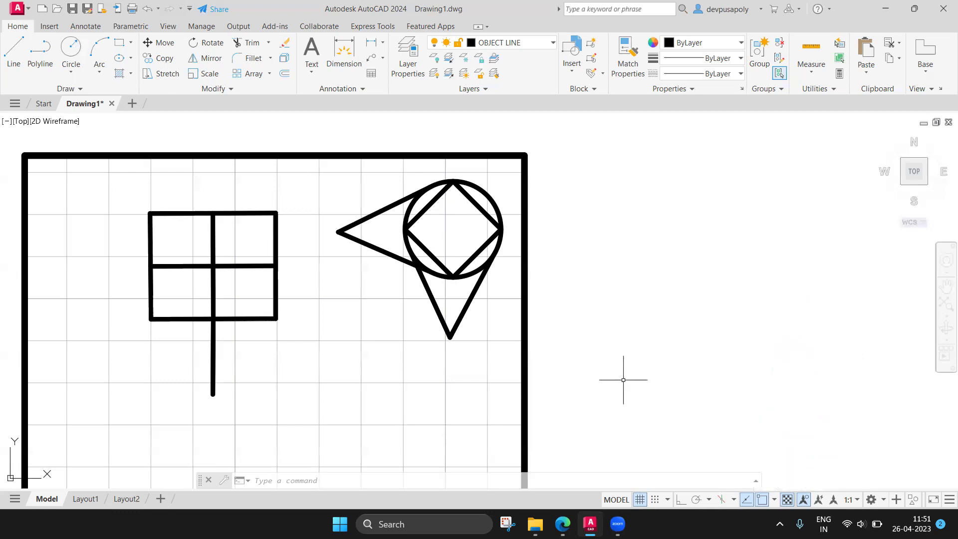
- Draw a second circle below the existing shapes, redoing a misplaced first attempt
scroll(375, 337, up, 2)
scroll(522, 361, down, 4)
mouse_move(524, 360)
middle_down()
mouse_move(535, 306)
mouse_move(513, 328)
middle_up()
click(69, 50)
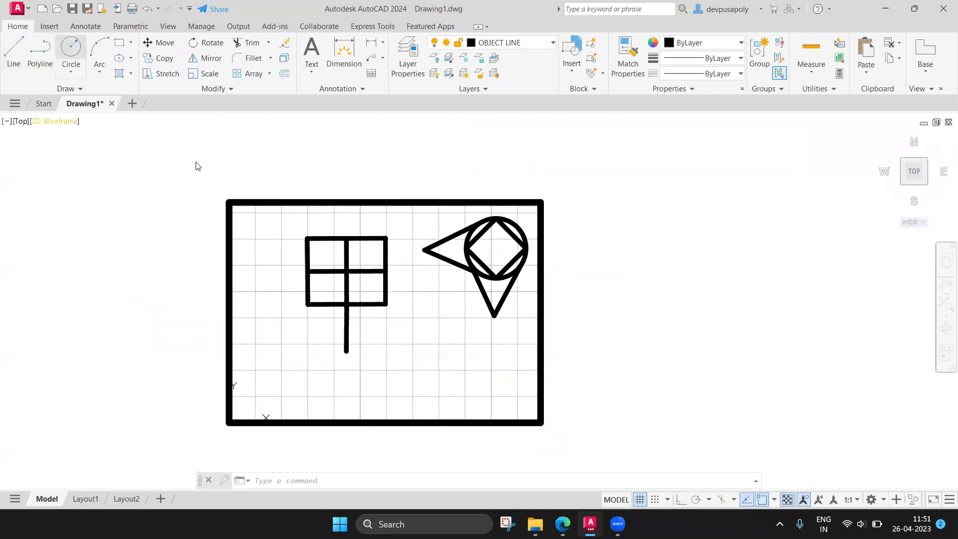
click(499, 344)
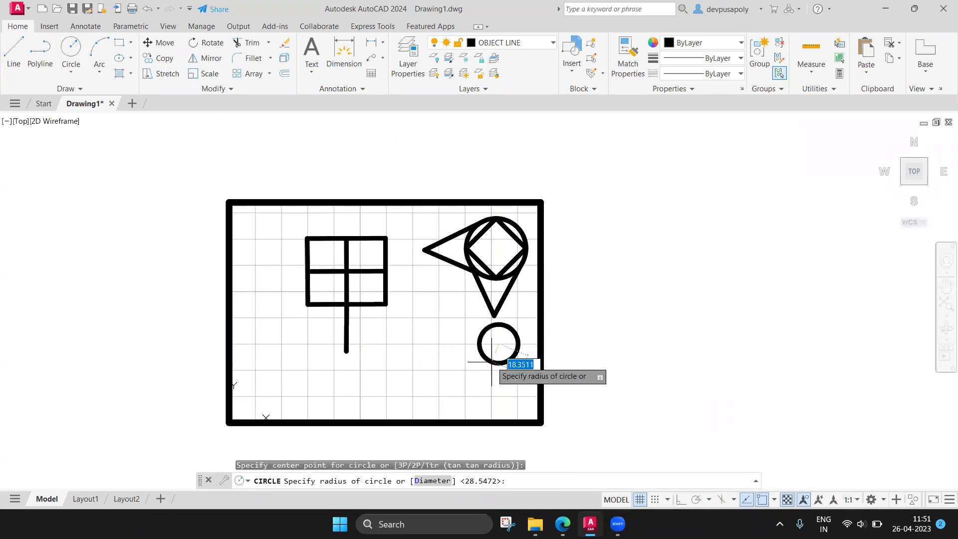
key(Escape)
click(71, 50)
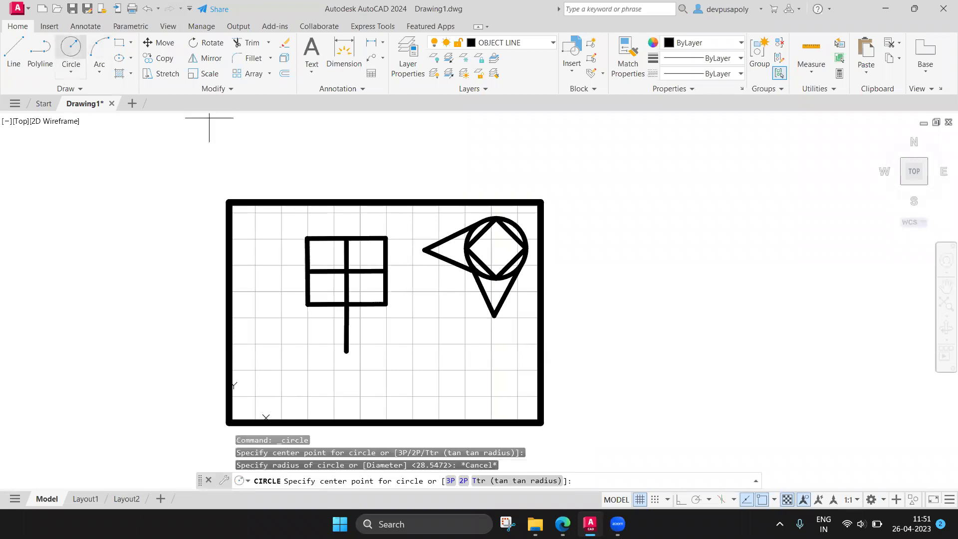
click(420, 363)
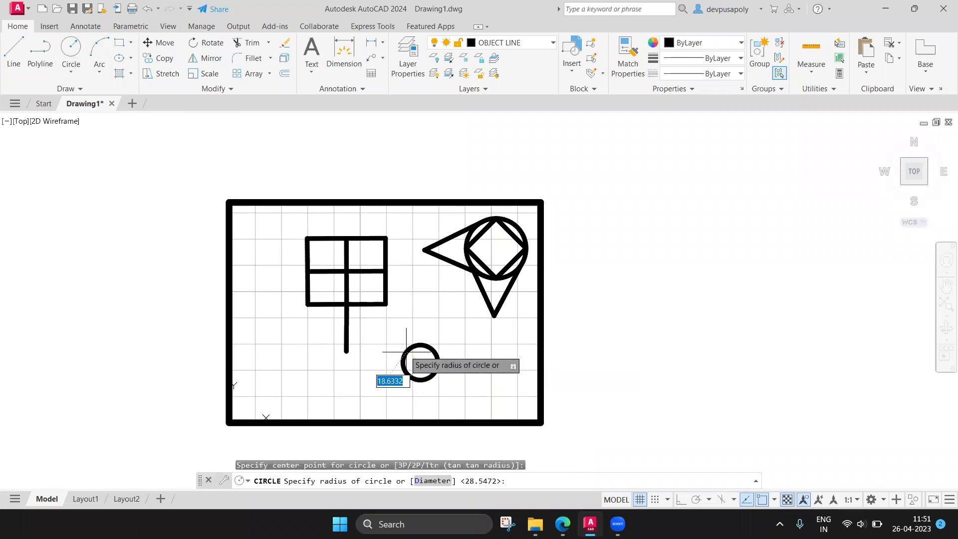
click(392, 338)
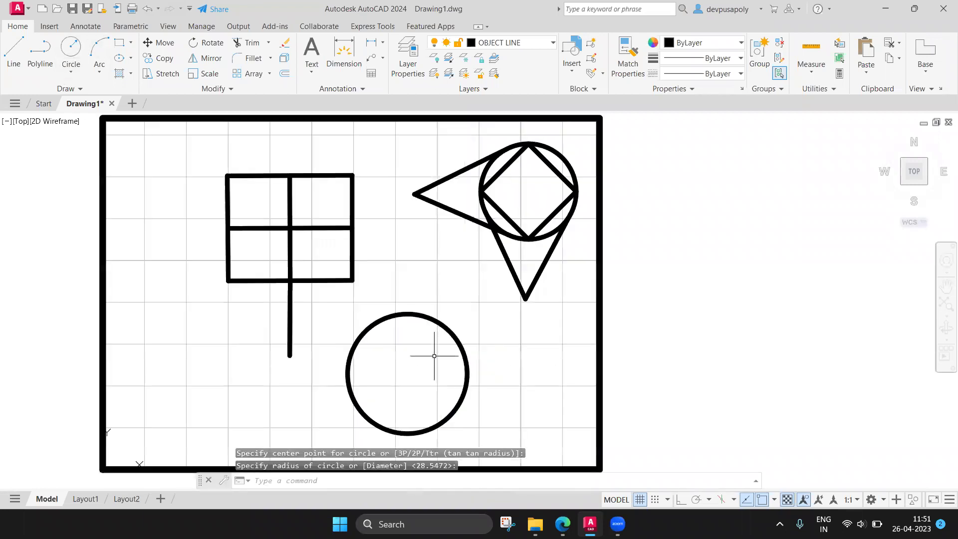
- Start a new line with the L alias
scroll(436, 353, up, 2)
text(l)
key(Return)
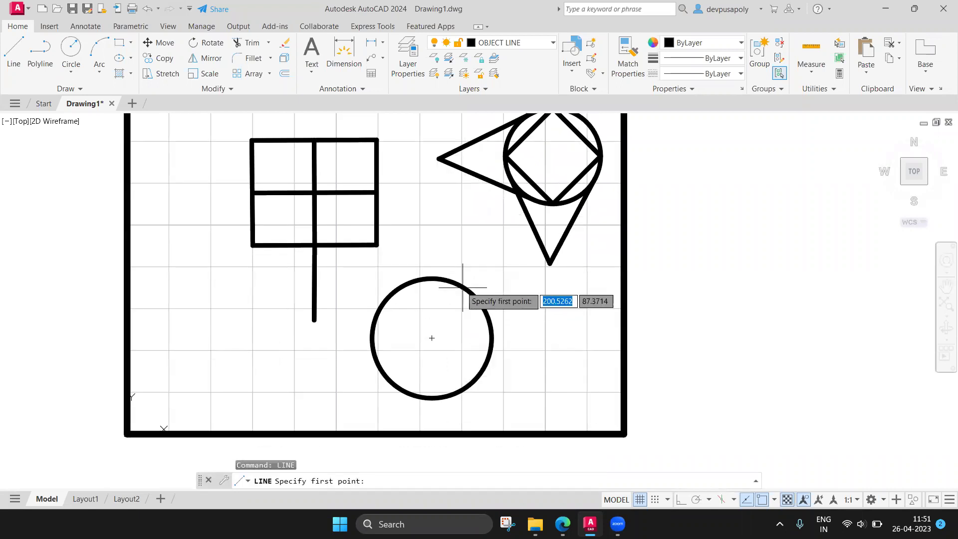
- Draw a closed diamond through the lower circle's top, left, bottom and right quadrants
click(431, 278)
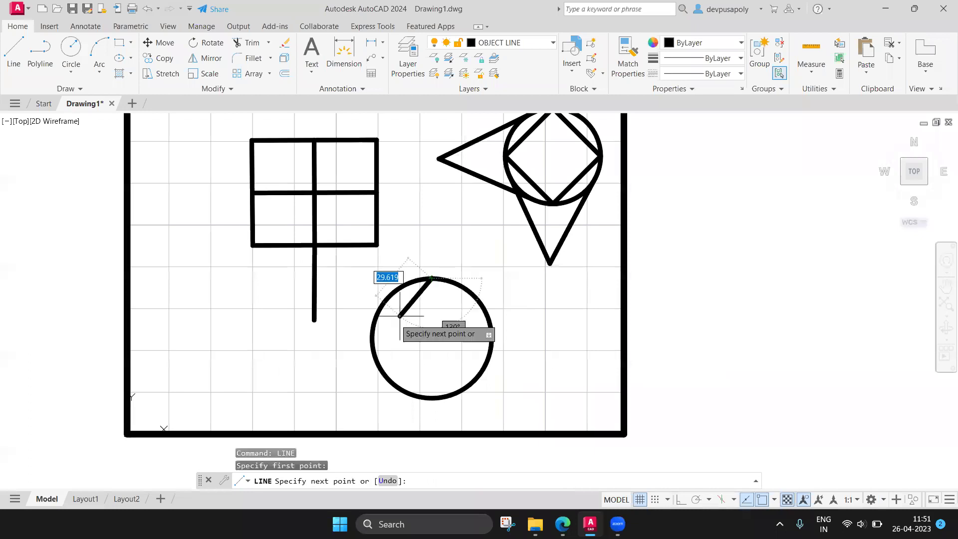
click(373, 337)
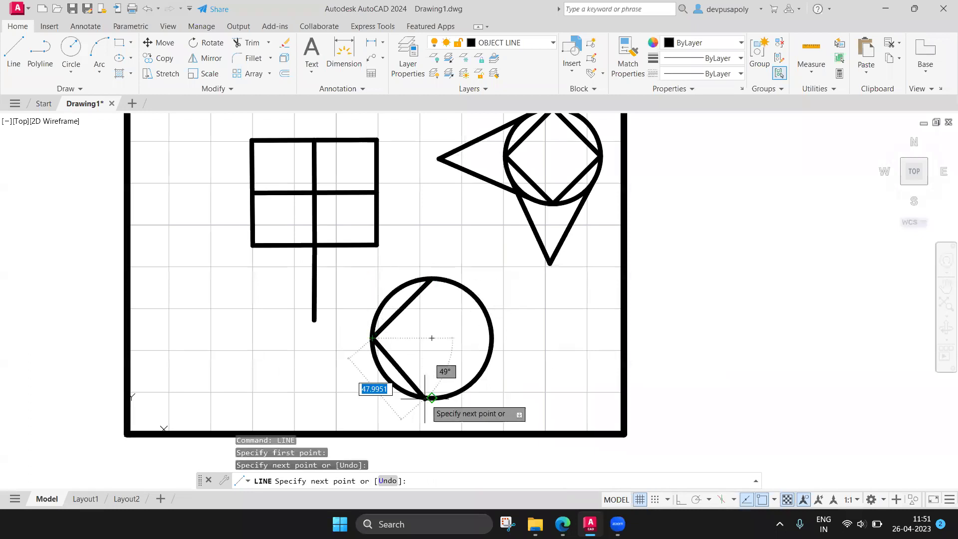
click(432, 398)
click(492, 338)
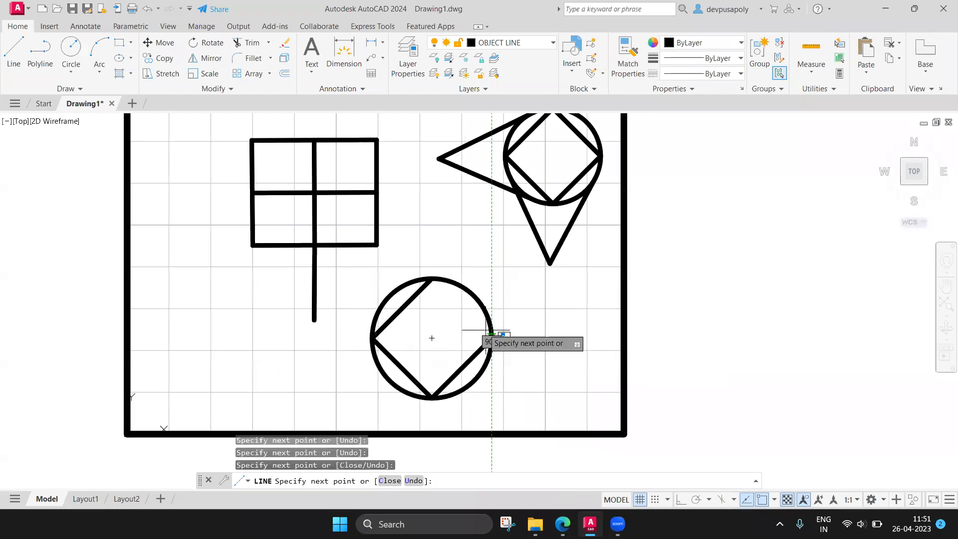
click(432, 278)
key(Escape)
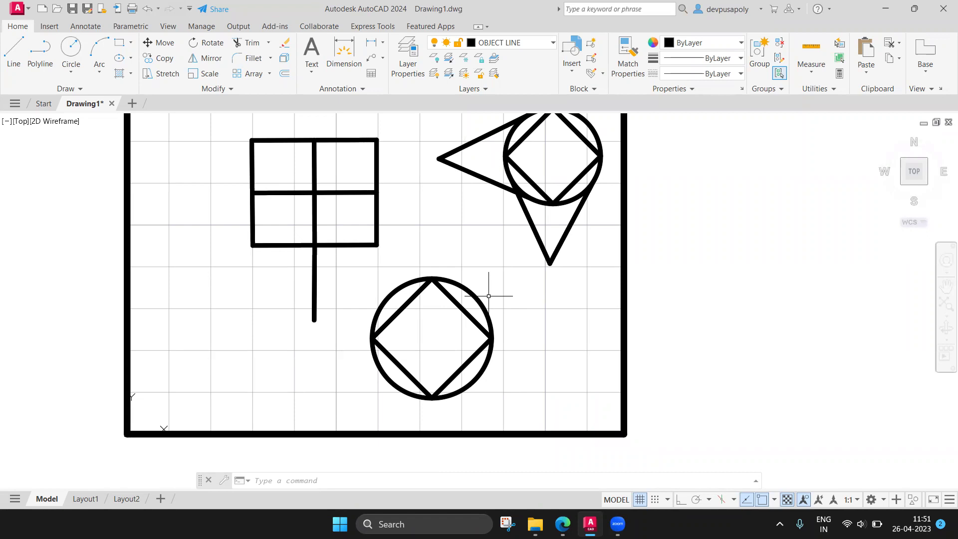
- Start the LINE command with the L alias
text(line)
key(Return)
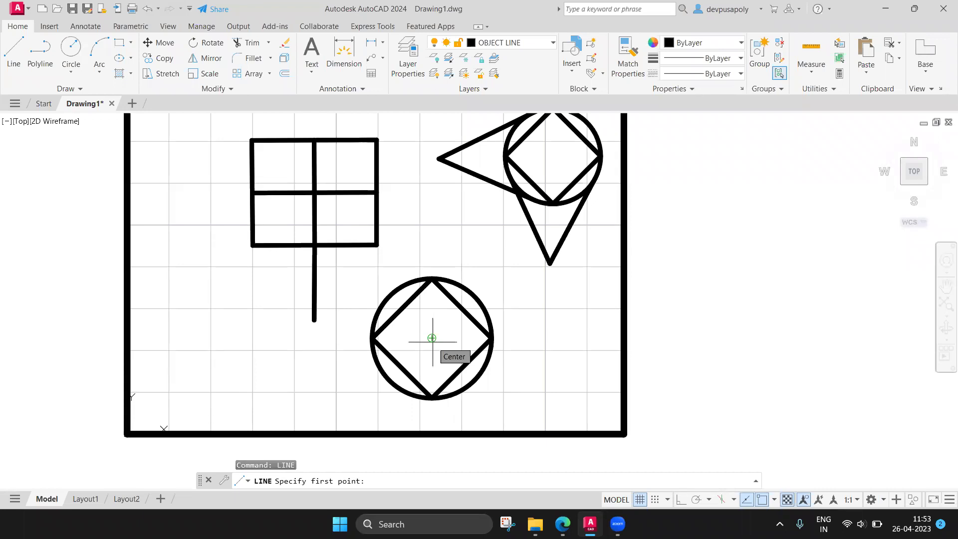
- Cancel the pending line attempts and turn object snapping off with F3
key(Escape)
text(LI)
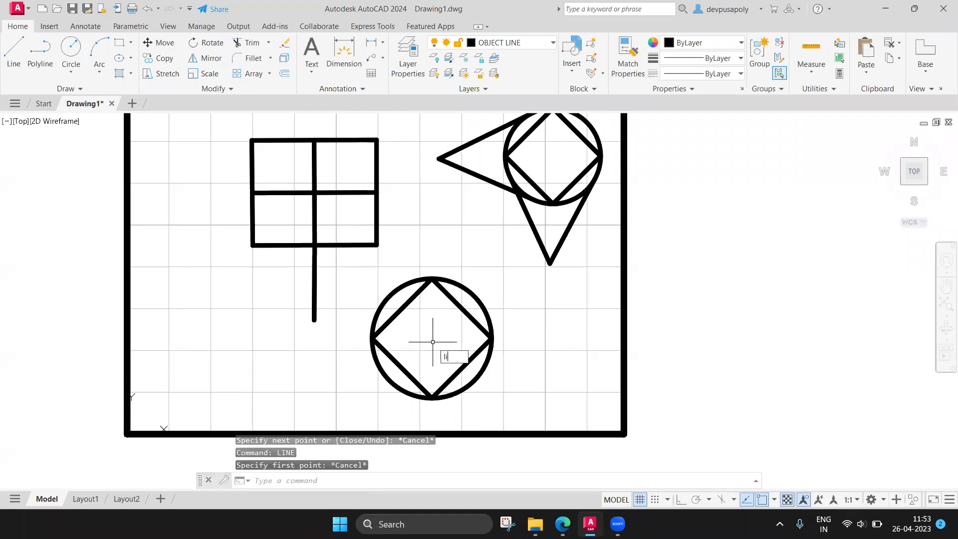
text(NE)
key(Return)
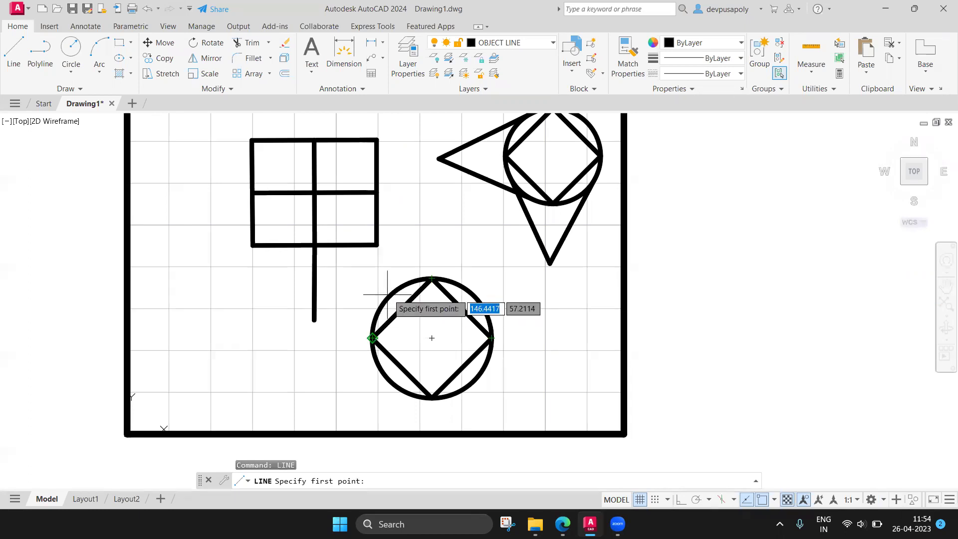
key(Escape)
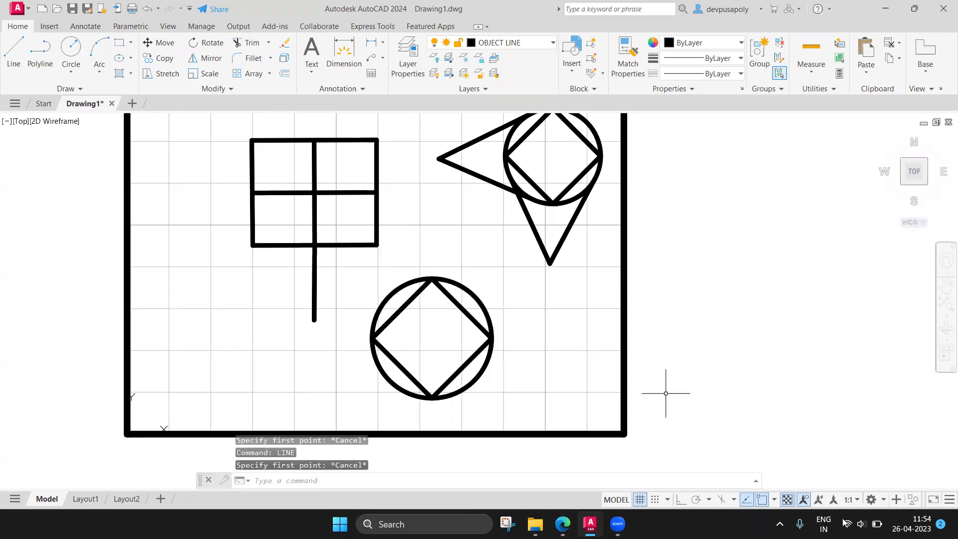
key(F3)
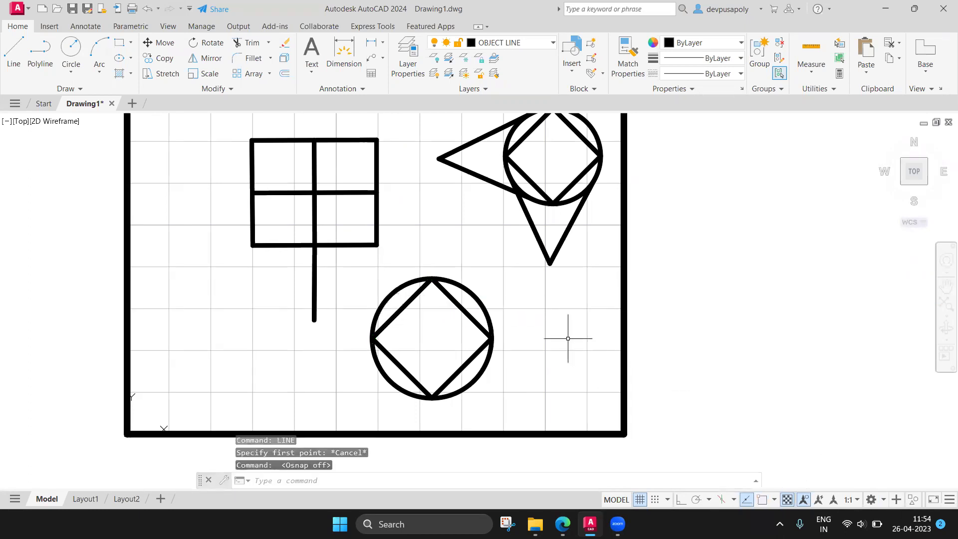
- With one-time Tangent snaps, draw two lines from the lower circle's top and bottom meeting at a point on its right
text(line)
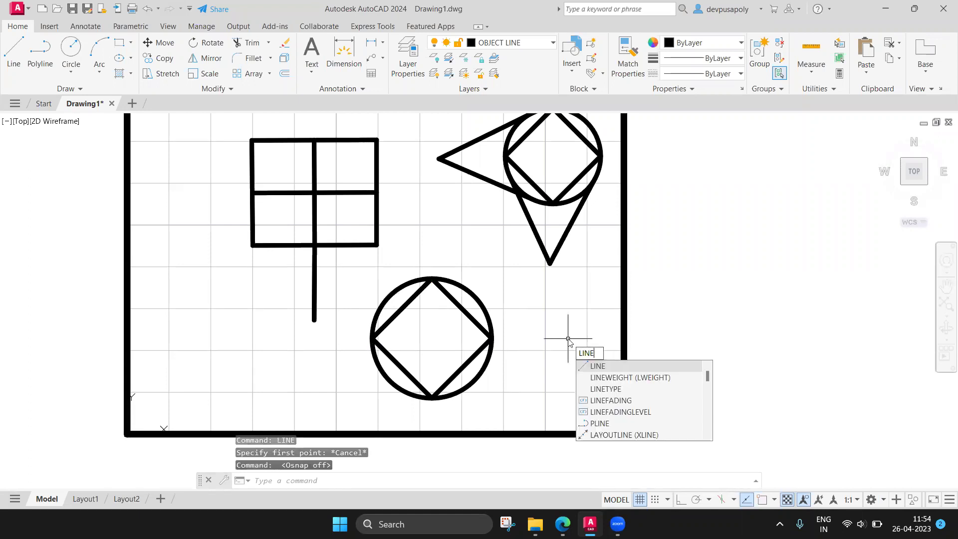
key(Return)
shift+right_click(568, 339)
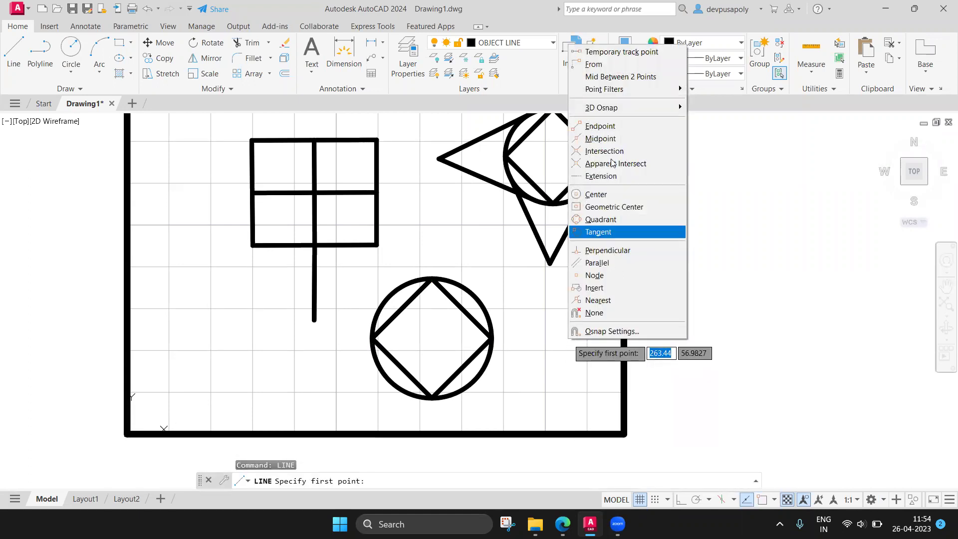
click(601, 232)
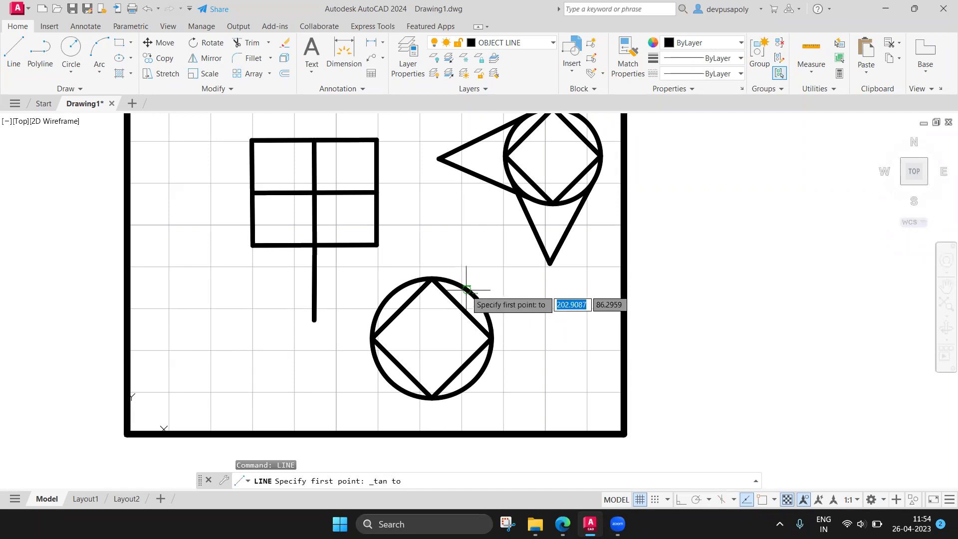
click(469, 290)
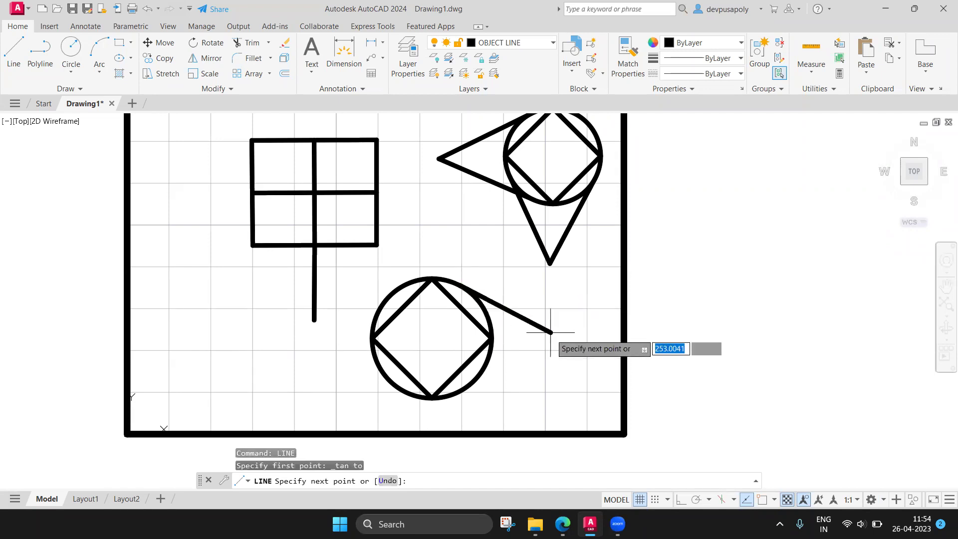
shift+right_click(477, 389)
click(507, 283)
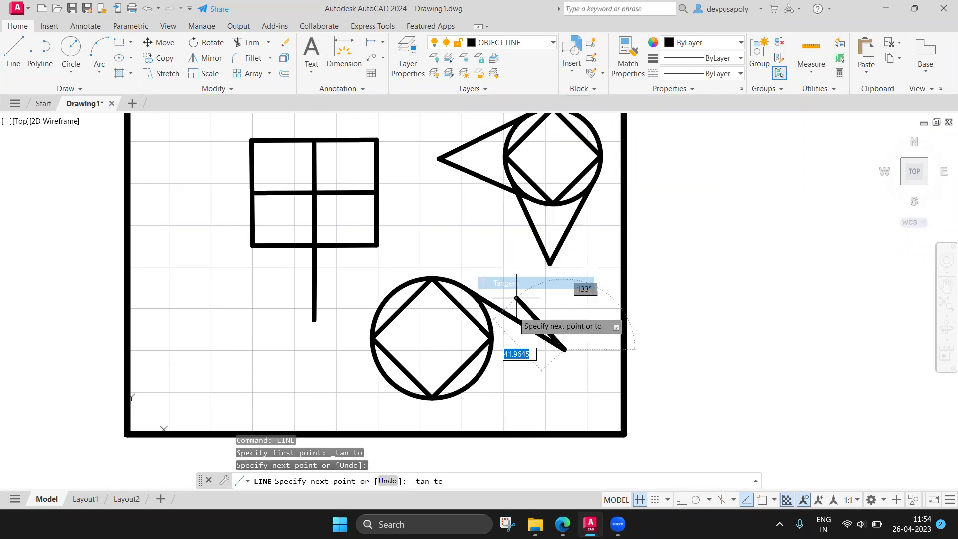
click(455, 395)
key(Escape)
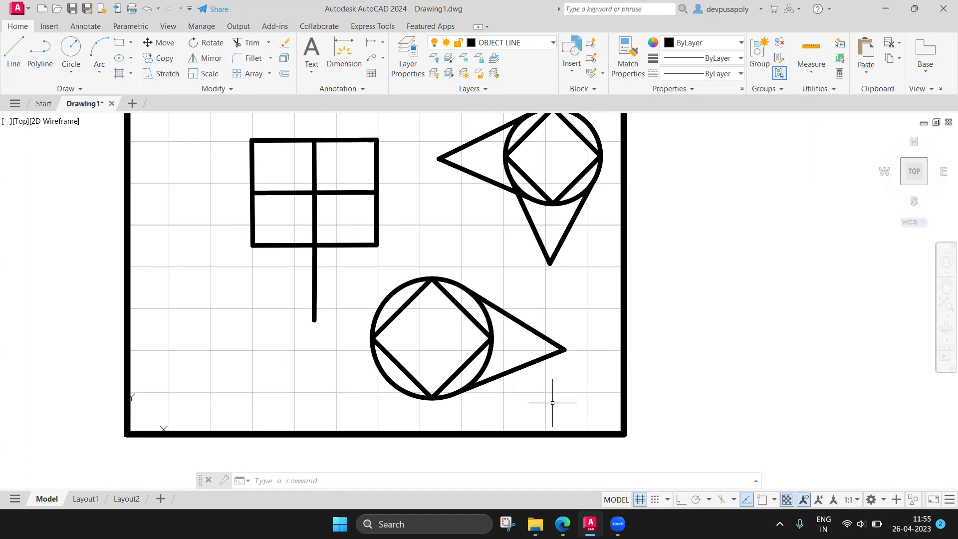
- Turn Osnap on and uncheck Endpoint, Midpoint, Center, Geometric Center, Quadrant, Extension and Intersection, keeping only Tangent
key(F3)
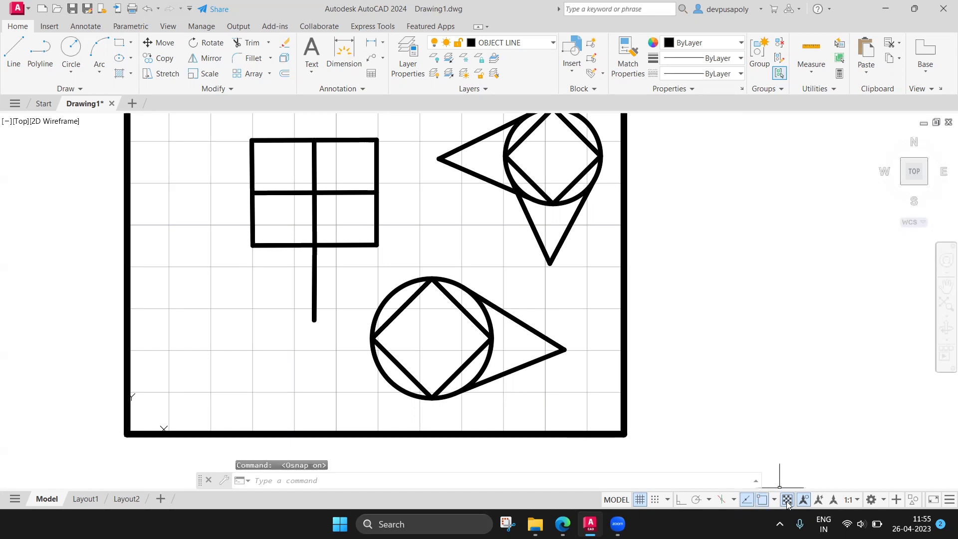
click(786, 502)
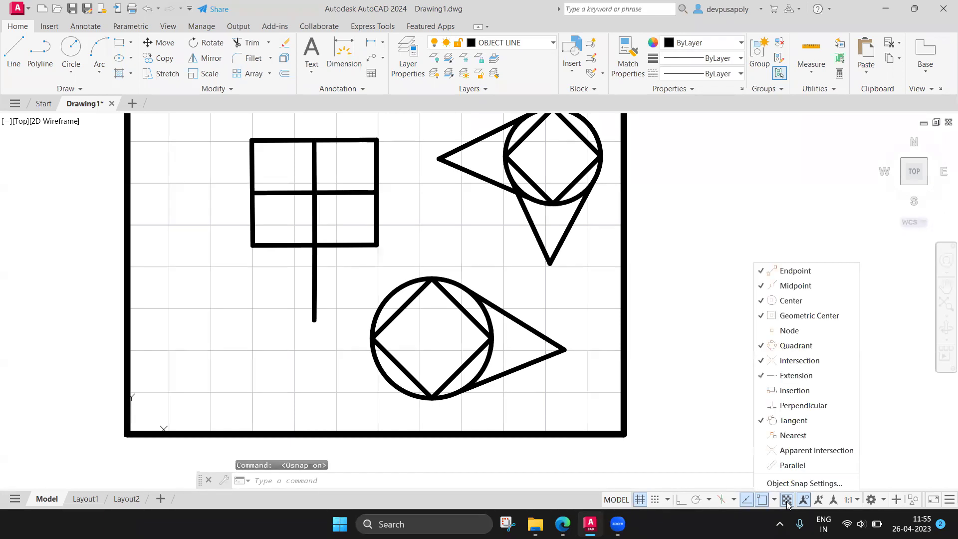
click(782, 273)
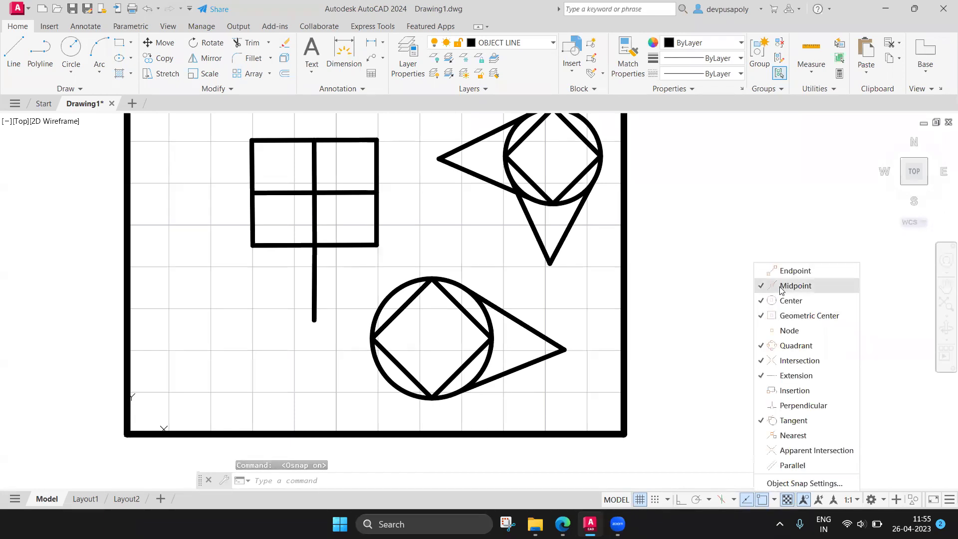
click(783, 301)
click(786, 346)
click(785, 374)
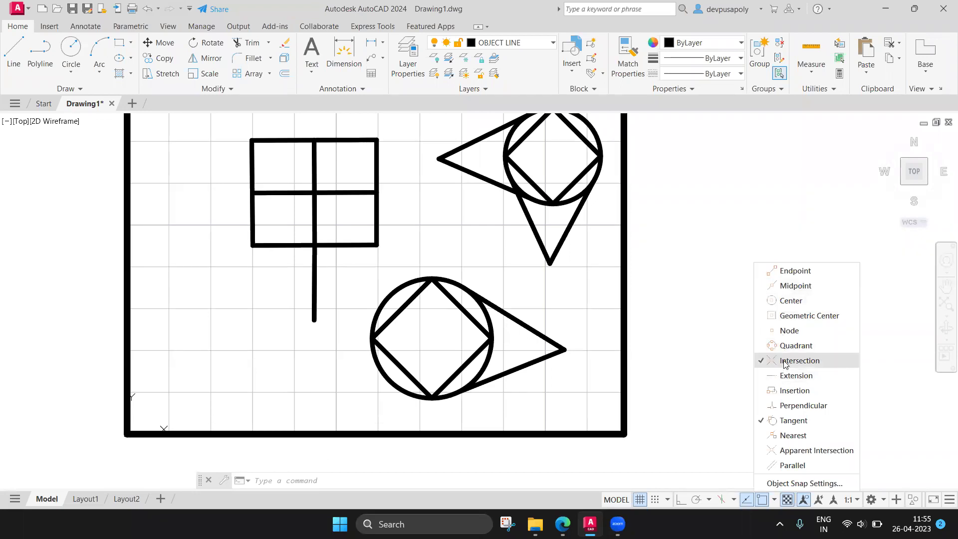
click(786, 362)
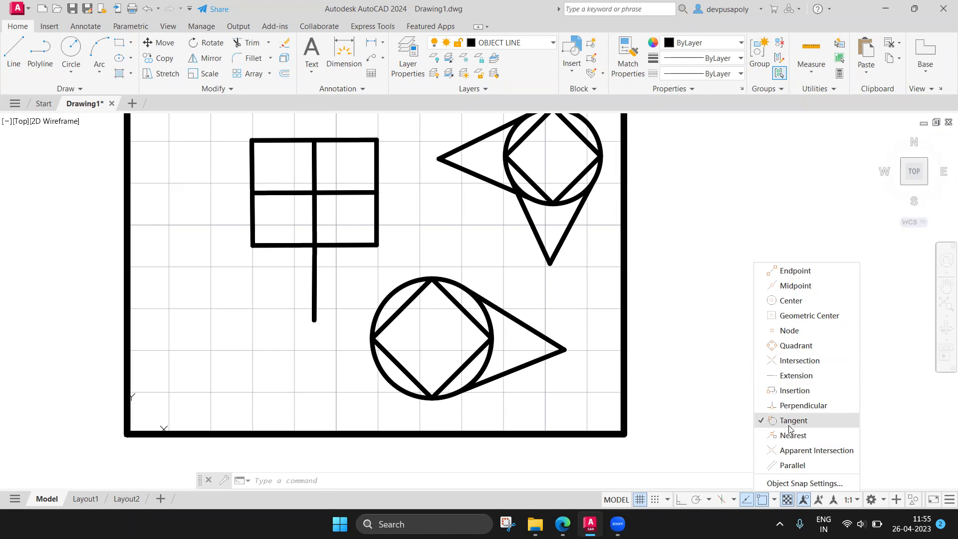
click(601, 398)
text(li)
key(Return)
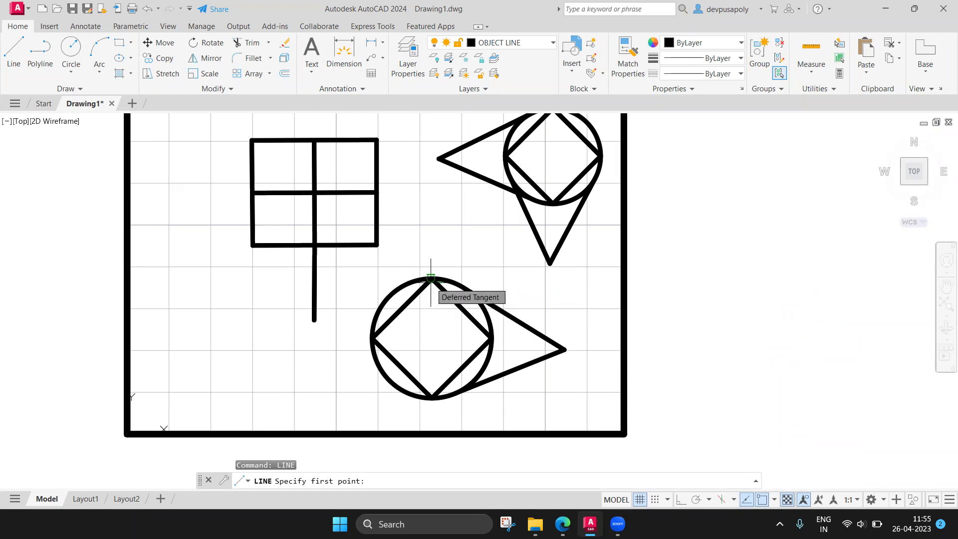
- Draw two tangent lines from the lower circle's upper and lower edges meeting at a point on its left
click(401, 284)
click(301, 335)
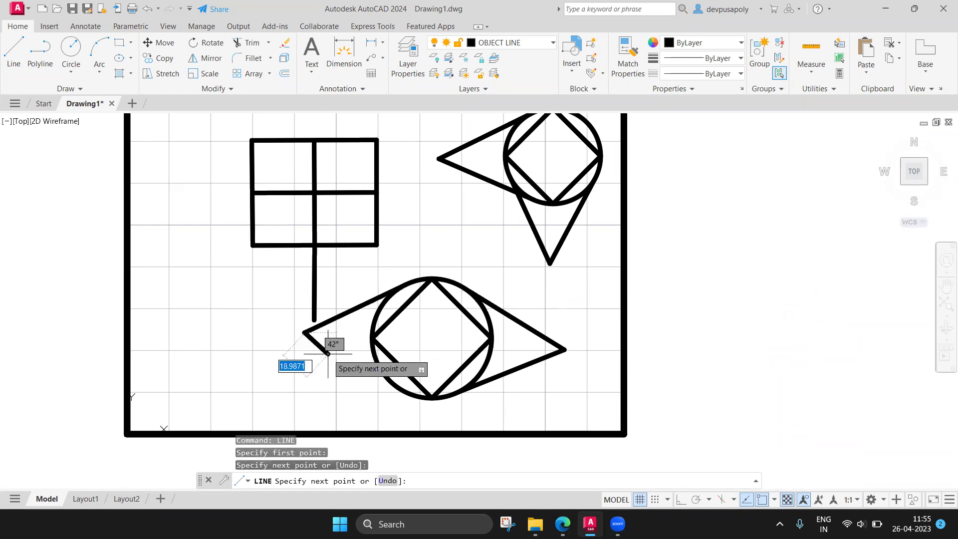
click(402, 389)
key(Escape)
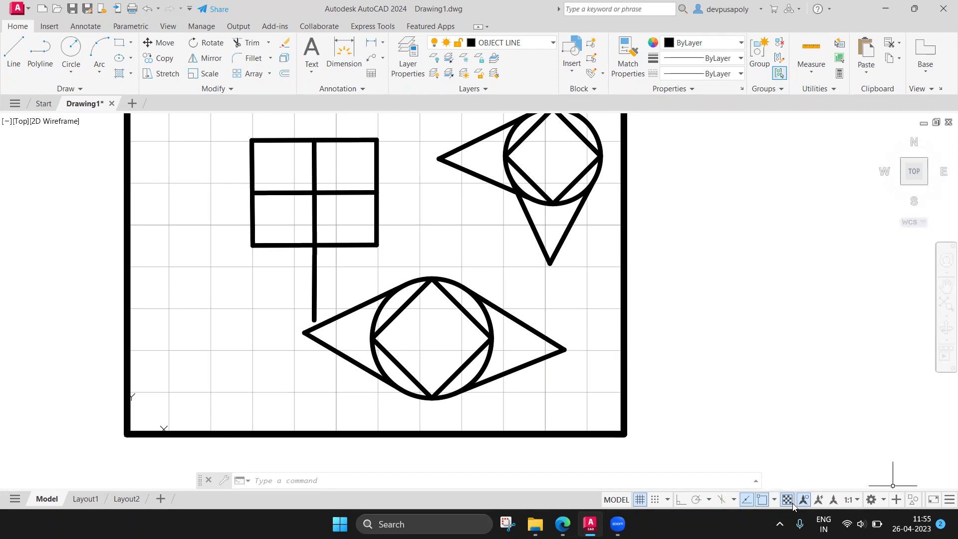
- Re-check Midpoint, Center, Geometric Center and Intersection in the running object snaps alongside Tangent
click(774, 500)
click(794, 288)
click(795, 315)
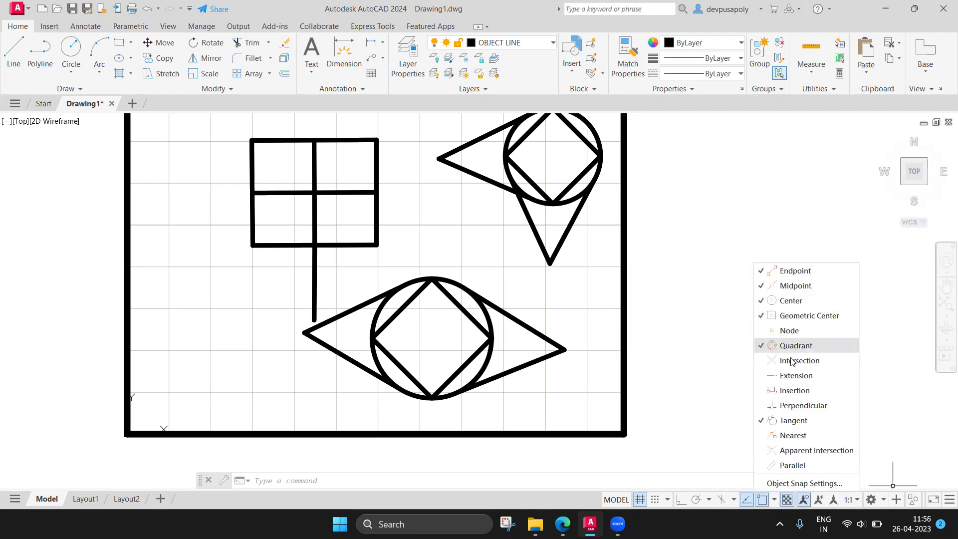
click(792, 361)
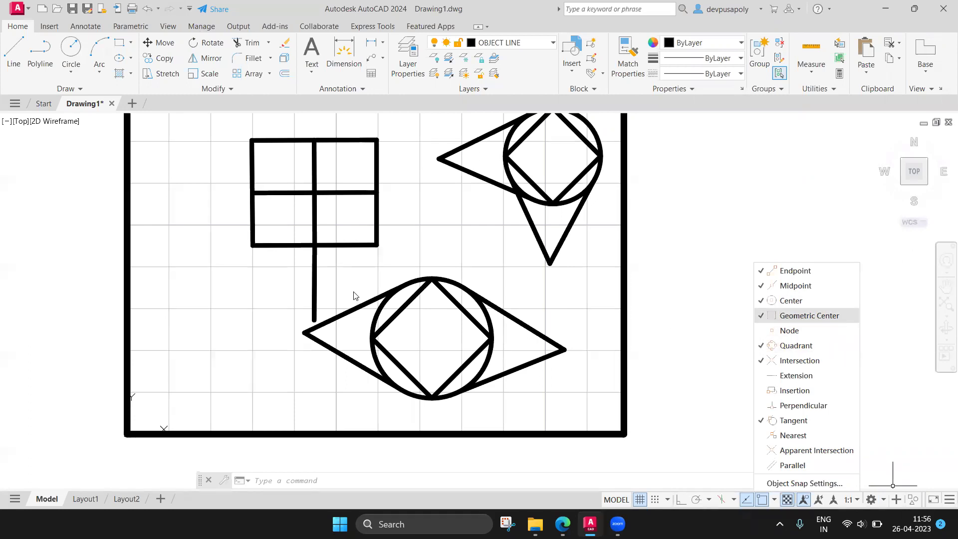
key(Escape)
scroll(332, 283, down, 2)
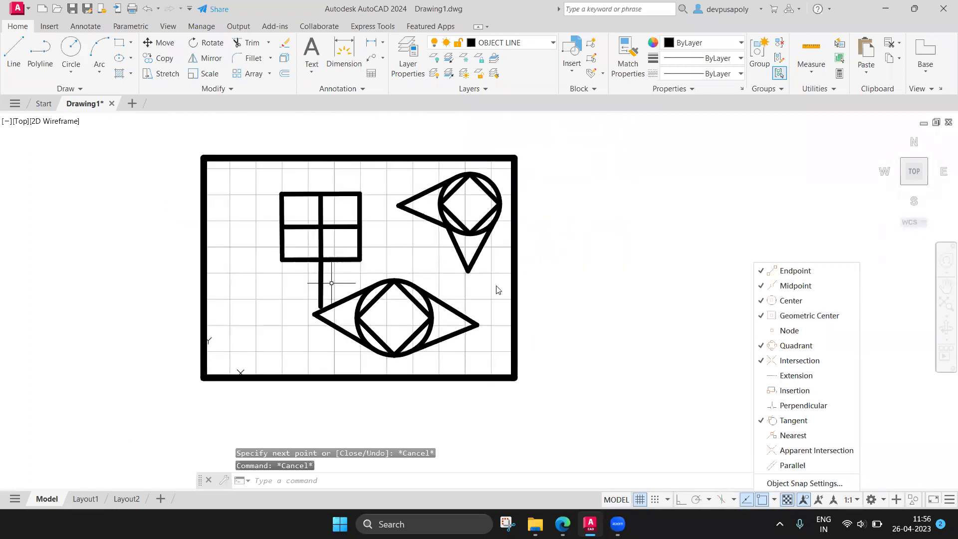
- Window-select and erase the quartered rectangle, then erase the vertical line beneath it
key(Escape)
key(Escape)
middle_drag(332, 283, 466, 283)
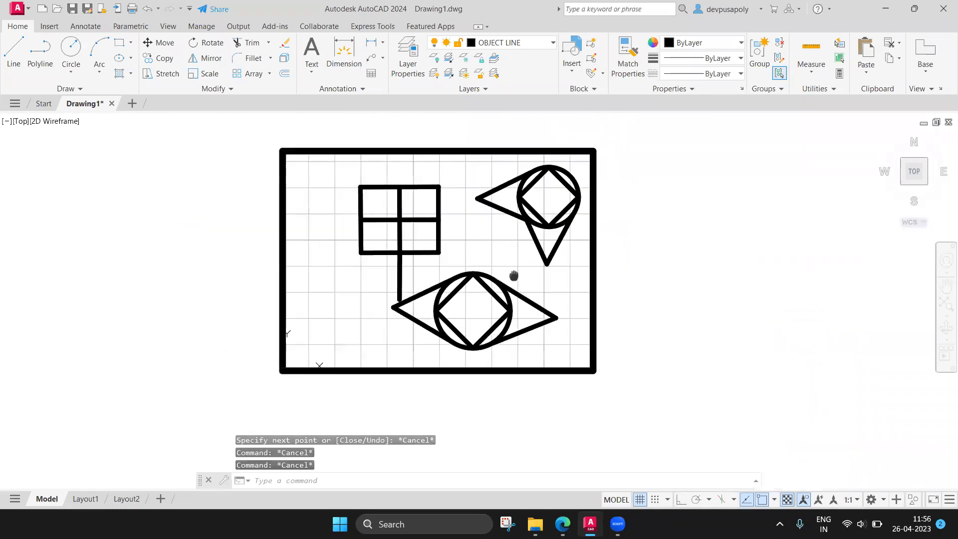
scroll(466, 282, up, 2)
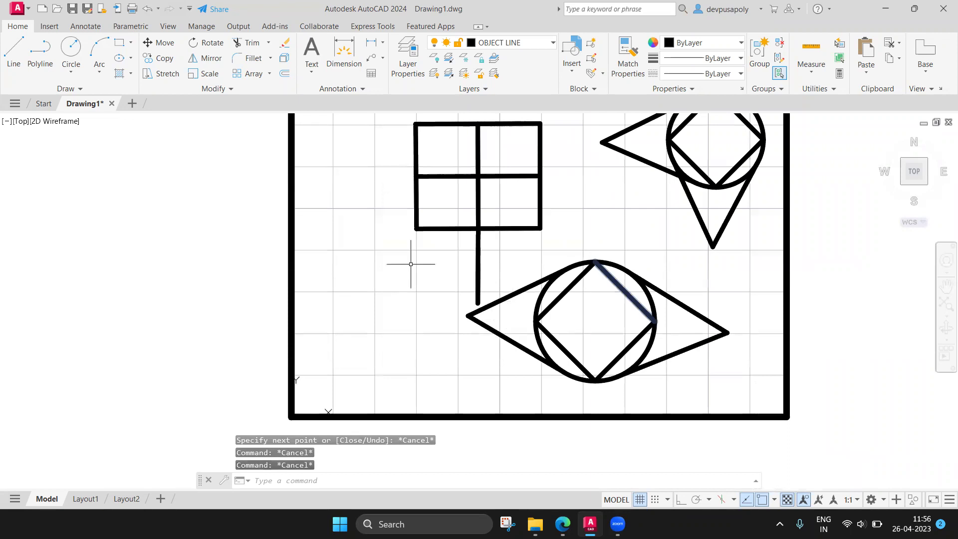
click(383, 168)
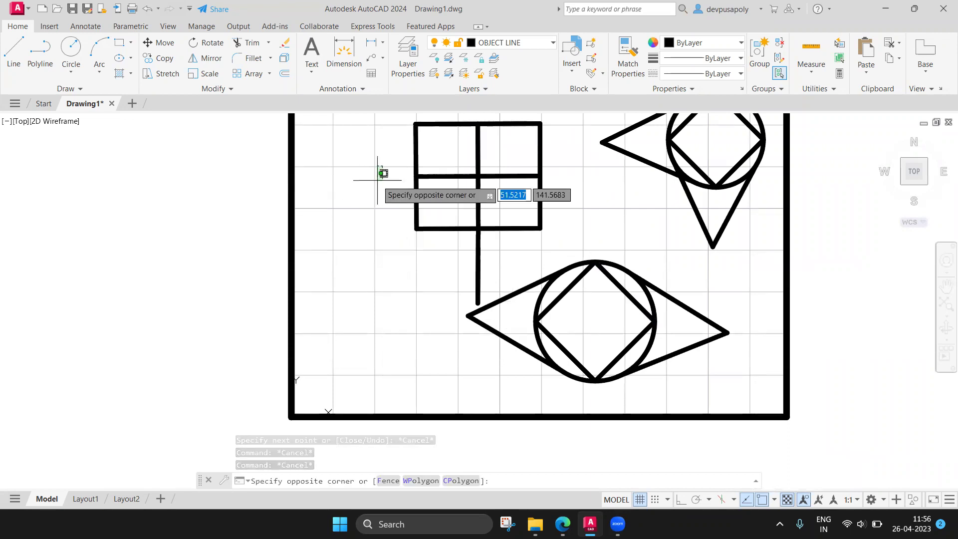
key(Escape)
middle_drag(375, 178, 291, 252)
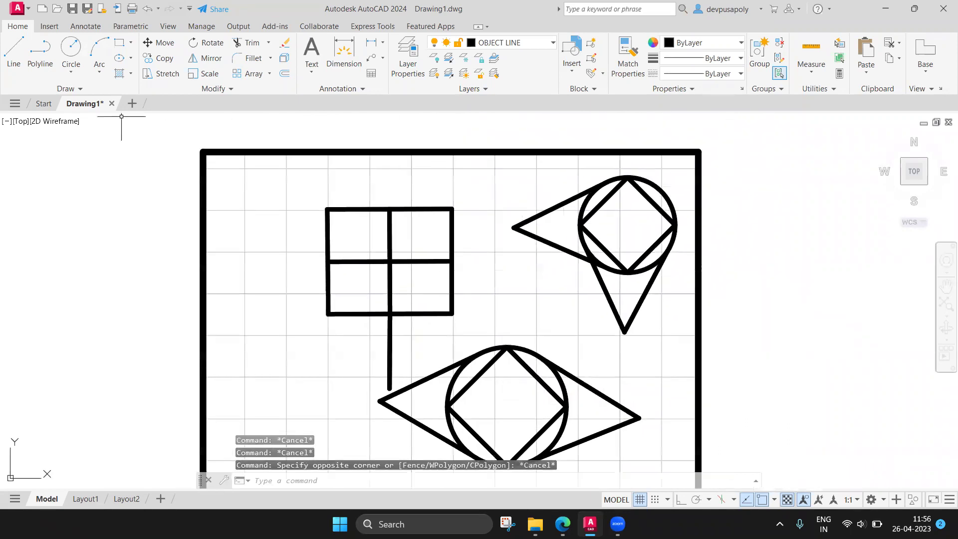
click(308, 185)
key(Escape)
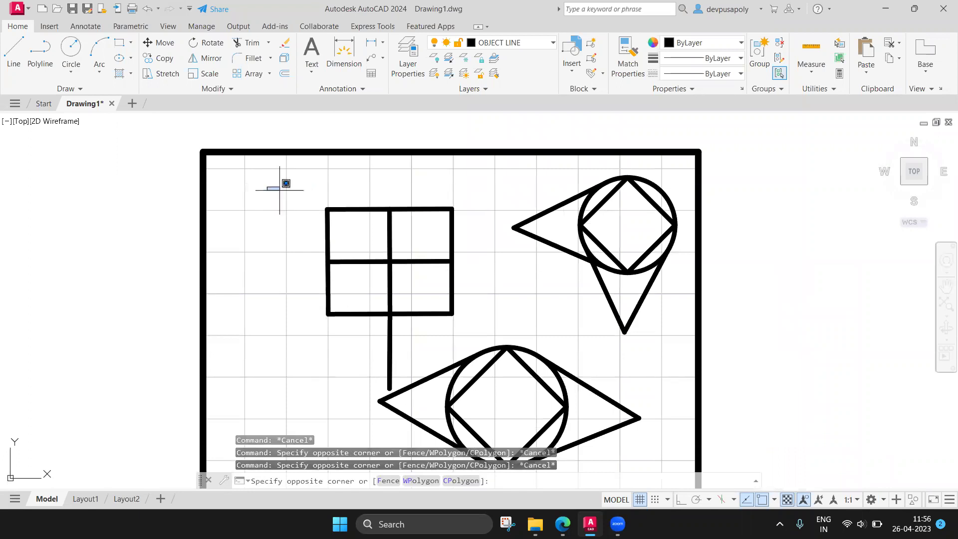
click(268, 188)
click(497, 332)
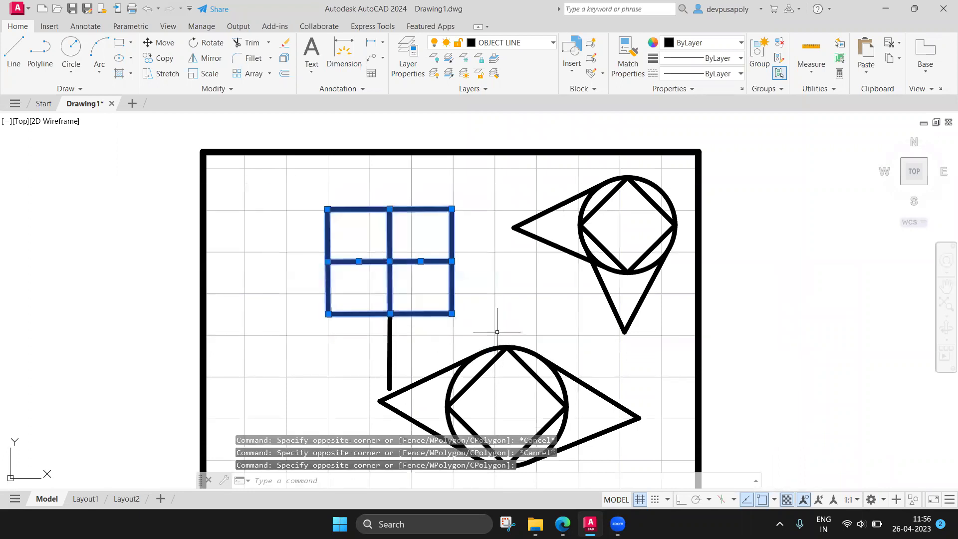
key(Delete)
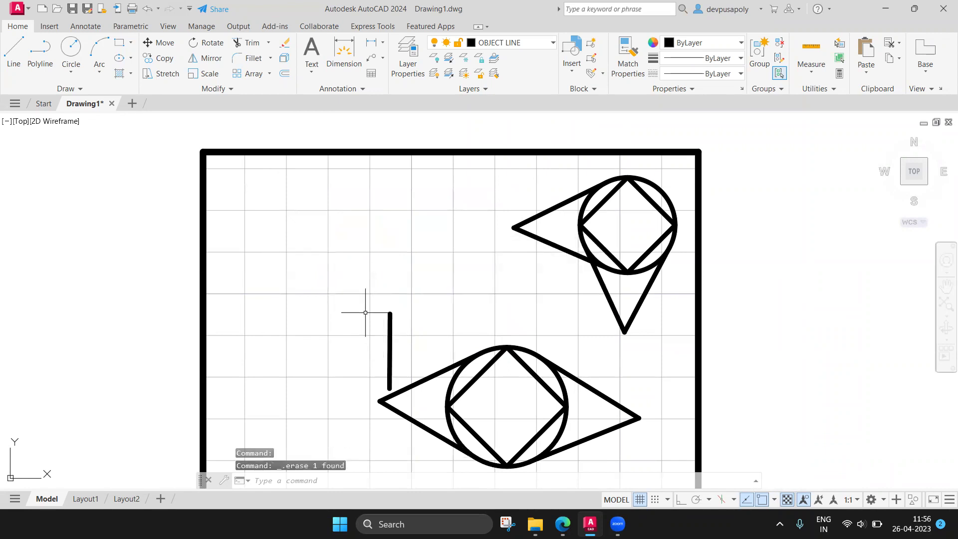
click(390, 339)
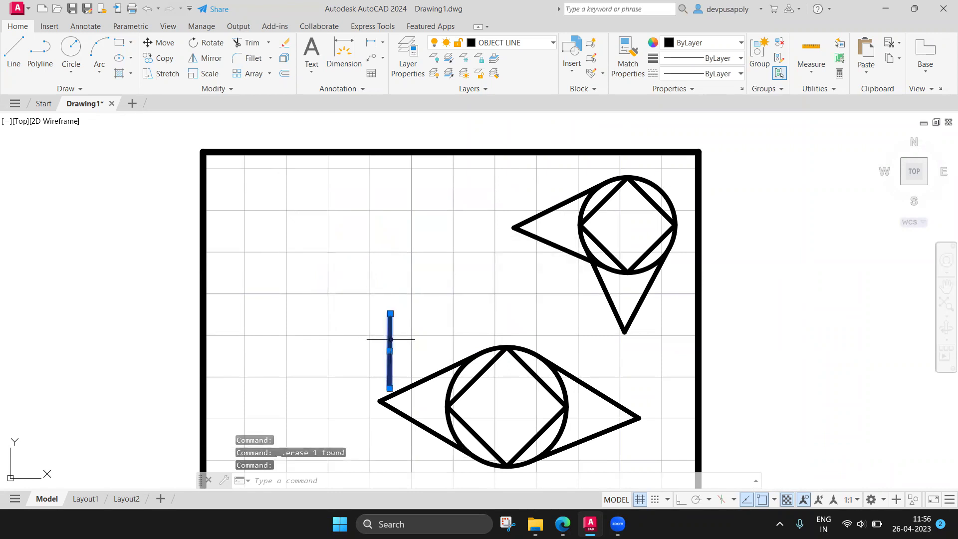
key(Delete)
text(rec)
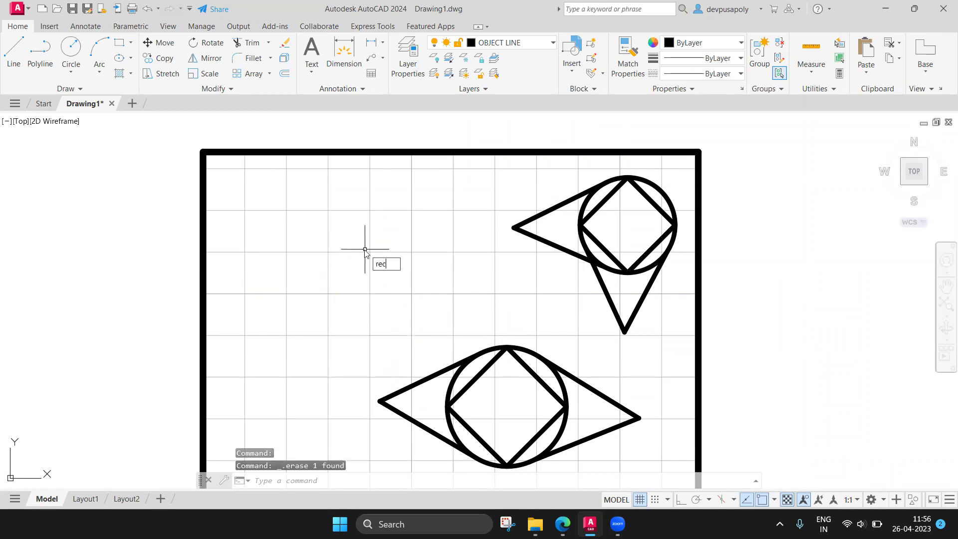
- Draw a new rectangle with RECTANG in the empty area at the upper left of the drawing
text(t)
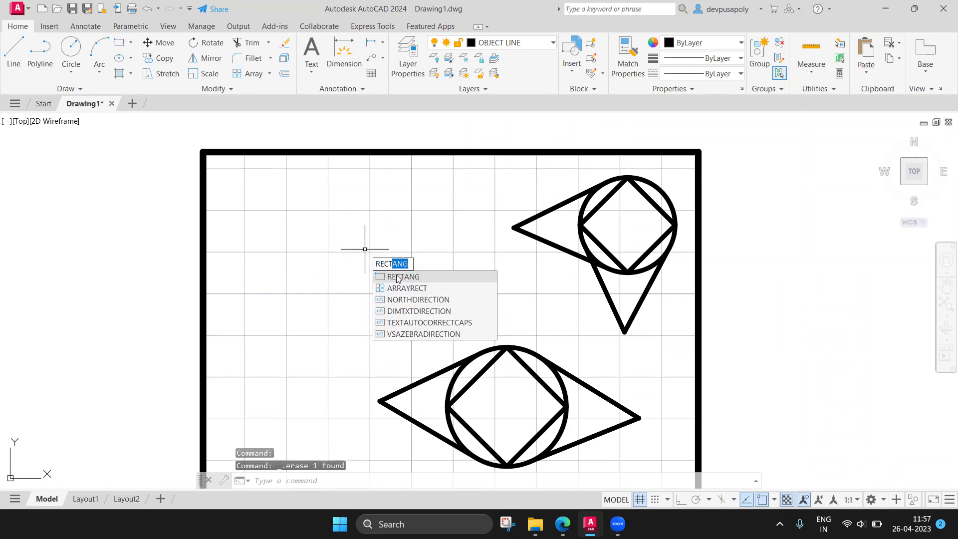
click(398, 277)
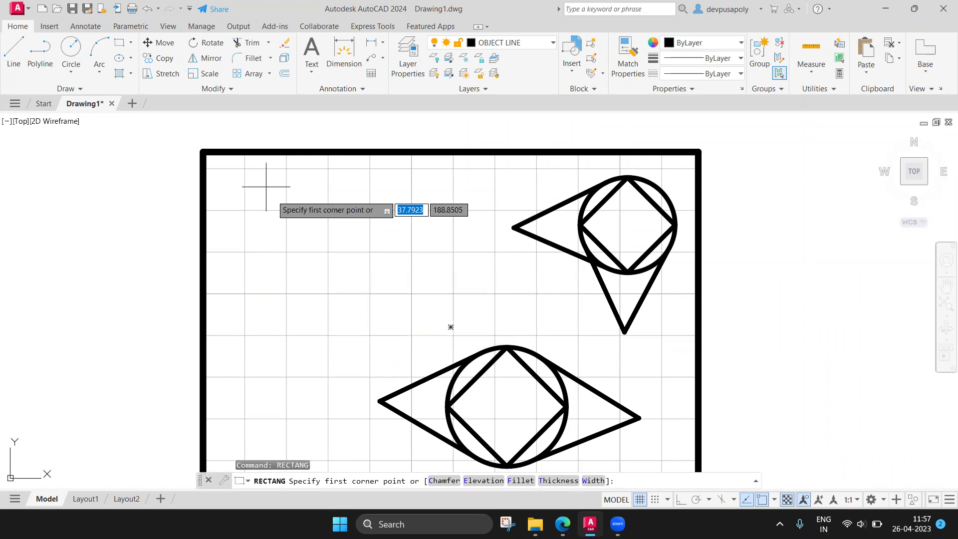
click(287, 211)
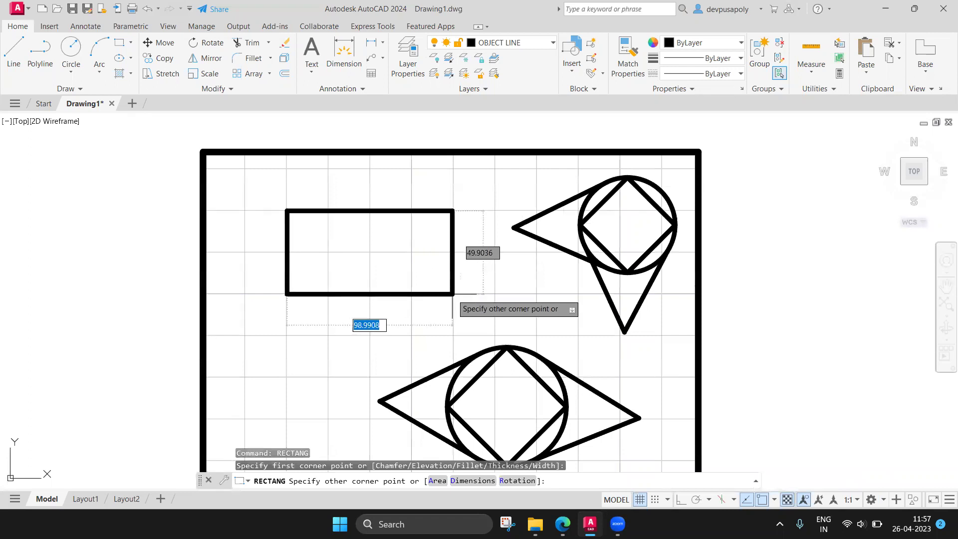
click(454, 294)
key(Escape)
scroll(385, 263, up, 2)
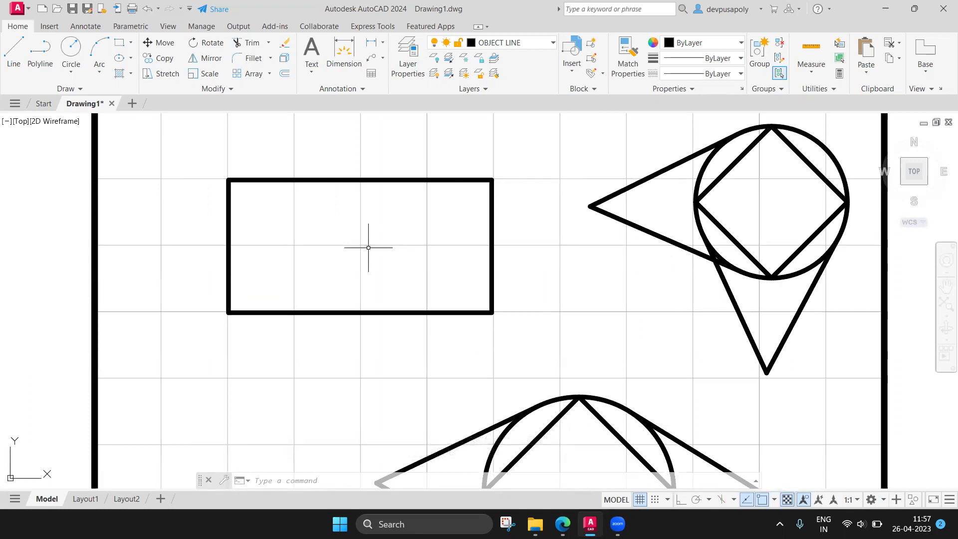
- Try starting a line at the rectangle's geometric center with a one-time snap, then cancel it
key(F3)
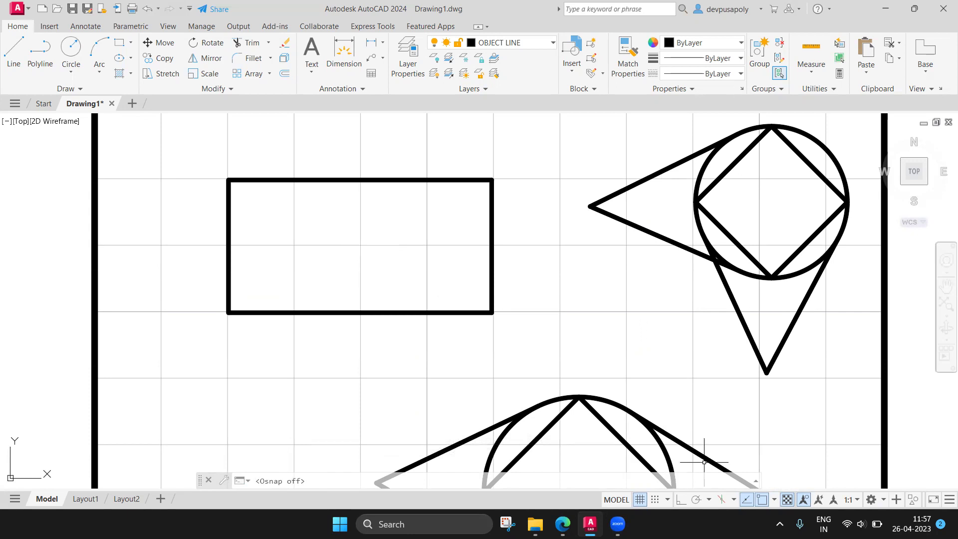
text(LINE)
key(Return)
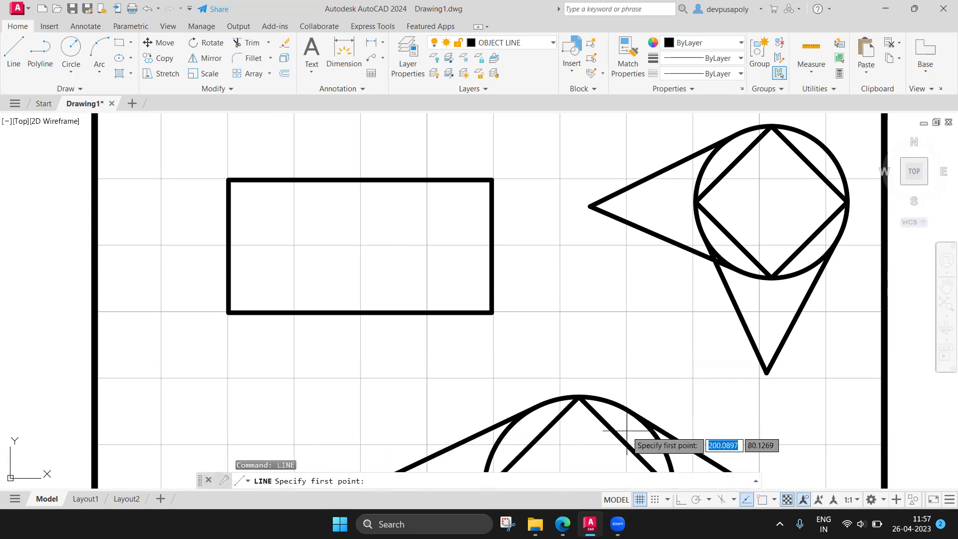
shift+right_click(627, 432)
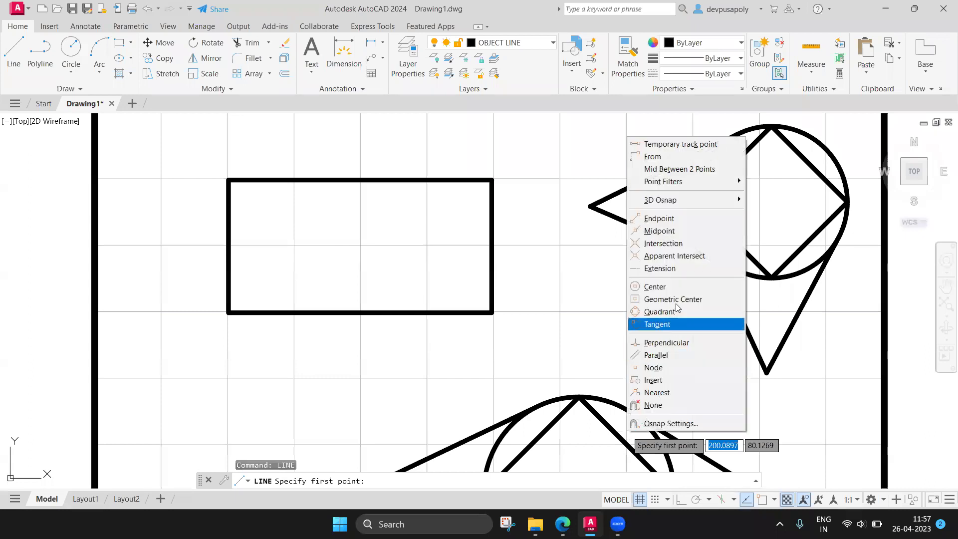
click(662, 299)
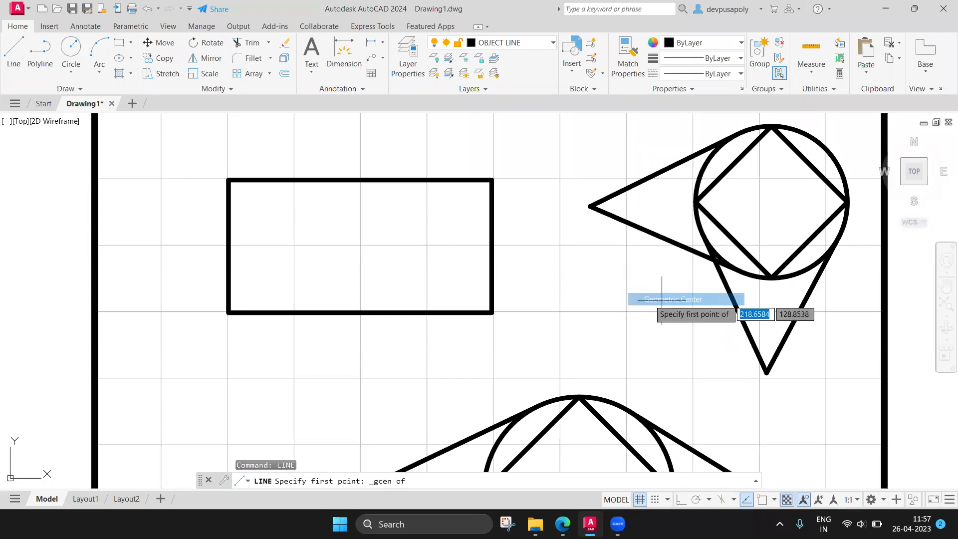
click(364, 245)
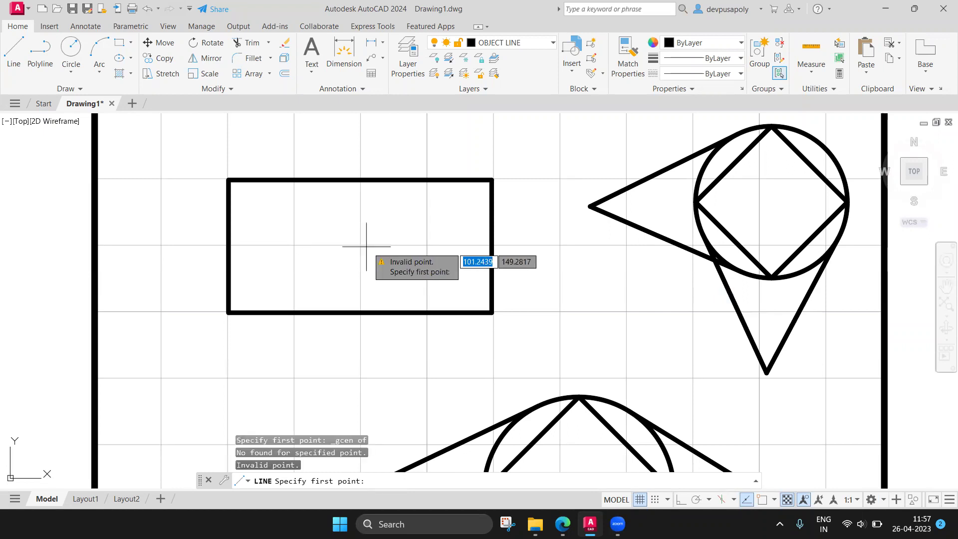
key(Escape)
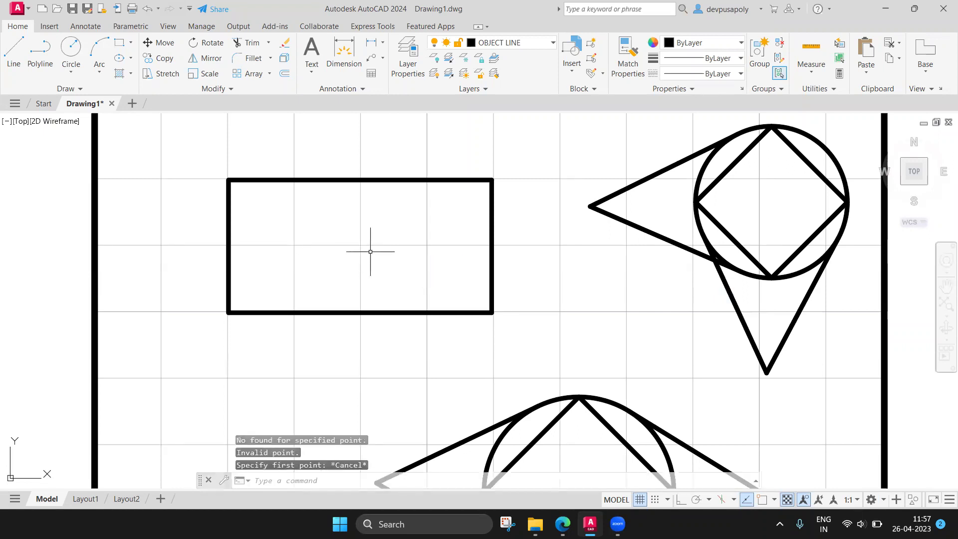
- Re-enable Osnap and uncheck Center, Quadrant, Intersection and Tangent, leaving only Geometric Center
key(F3)
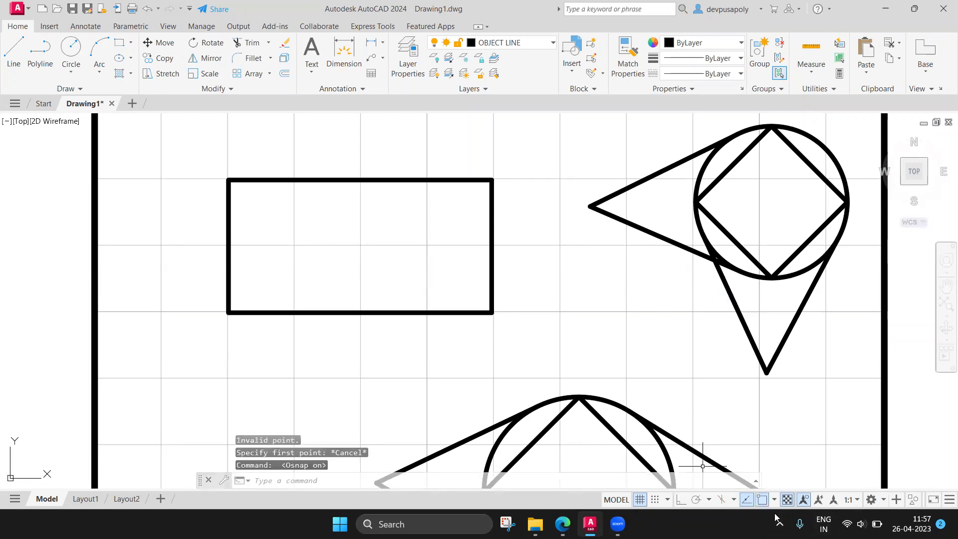
click(775, 500)
click(793, 270)
click(780, 286)
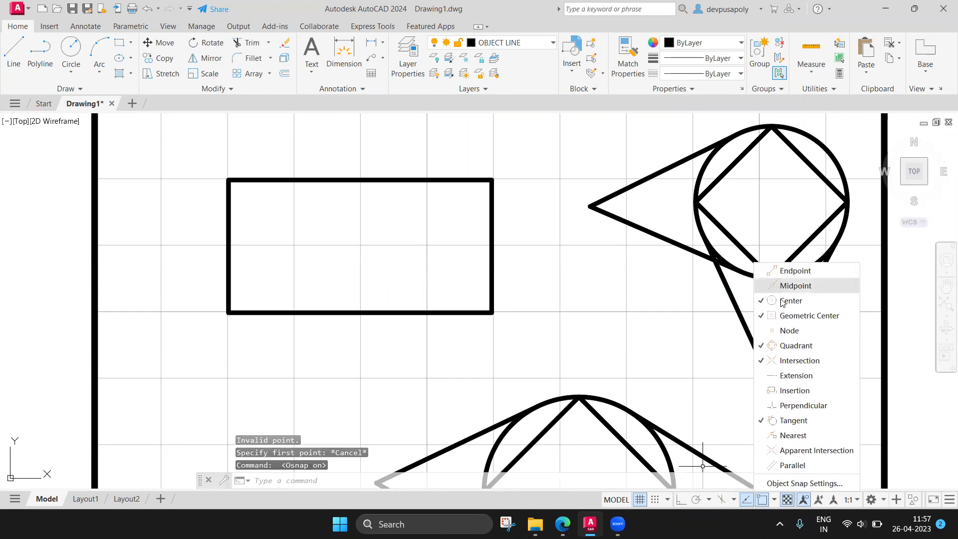
click(782, 345)
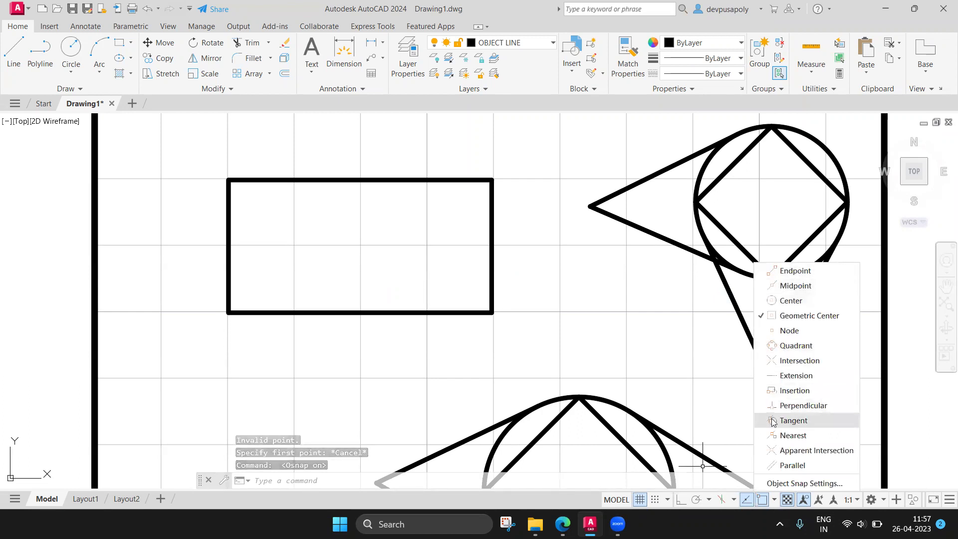
click(361, 275)
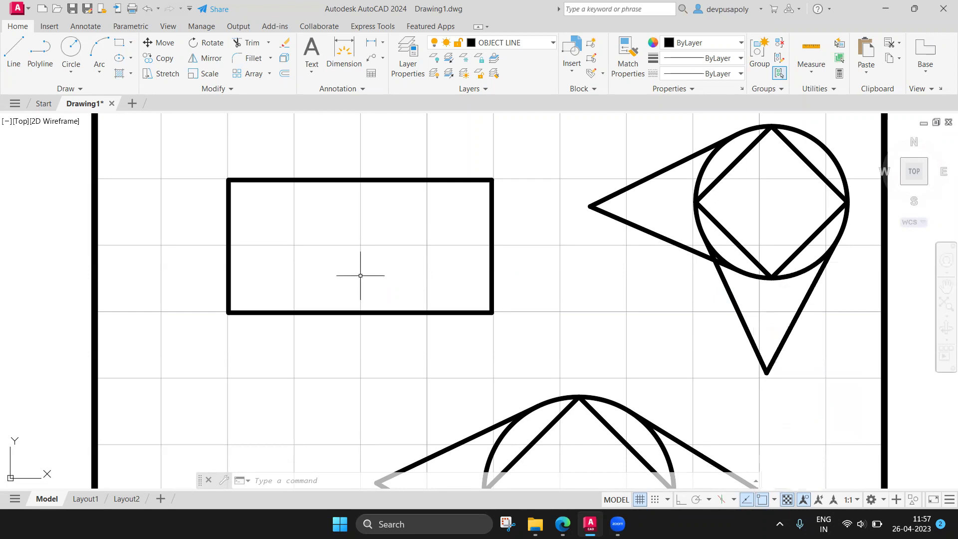
text(line)
- Erase the stray dot left inside the rectangle after a cancelled line attempt
key(Return)
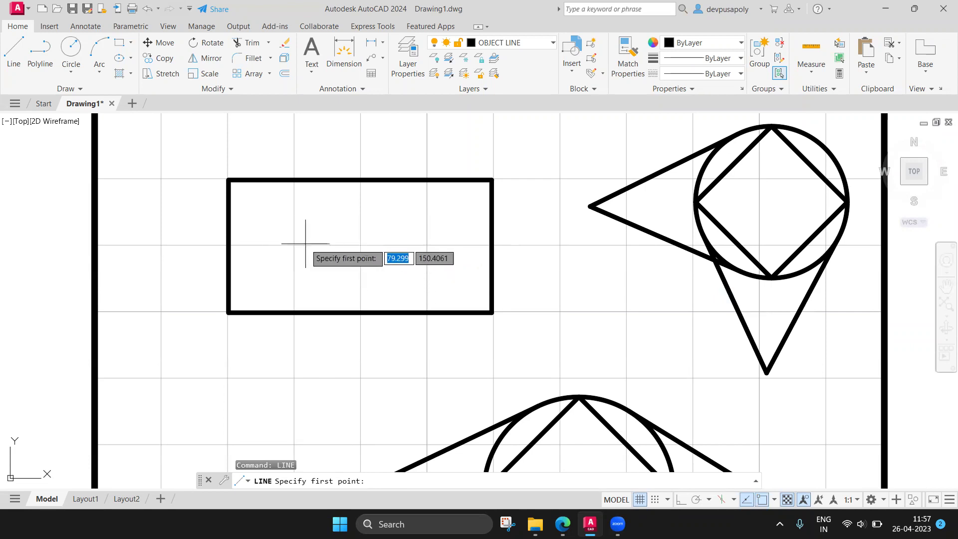
click(359, 244)
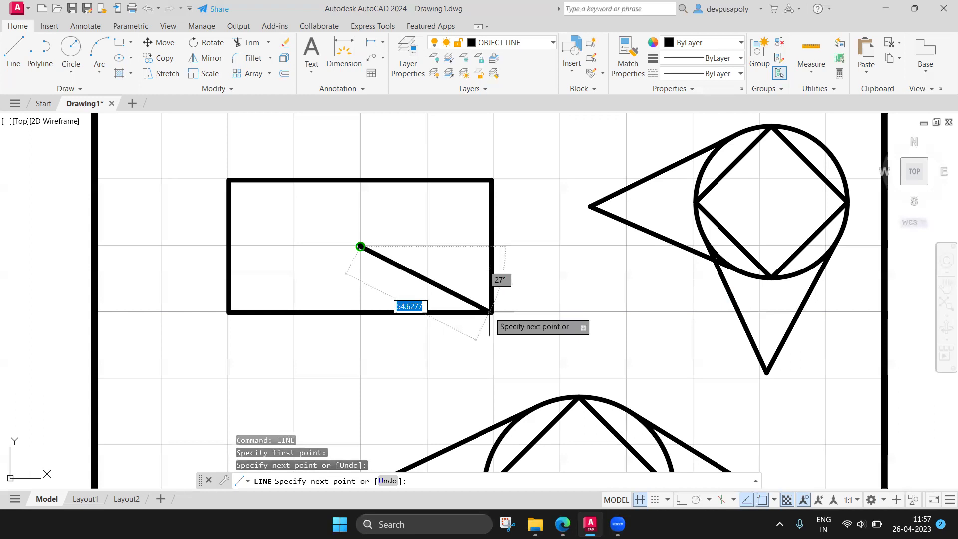
key(Escape)
key(Escape)
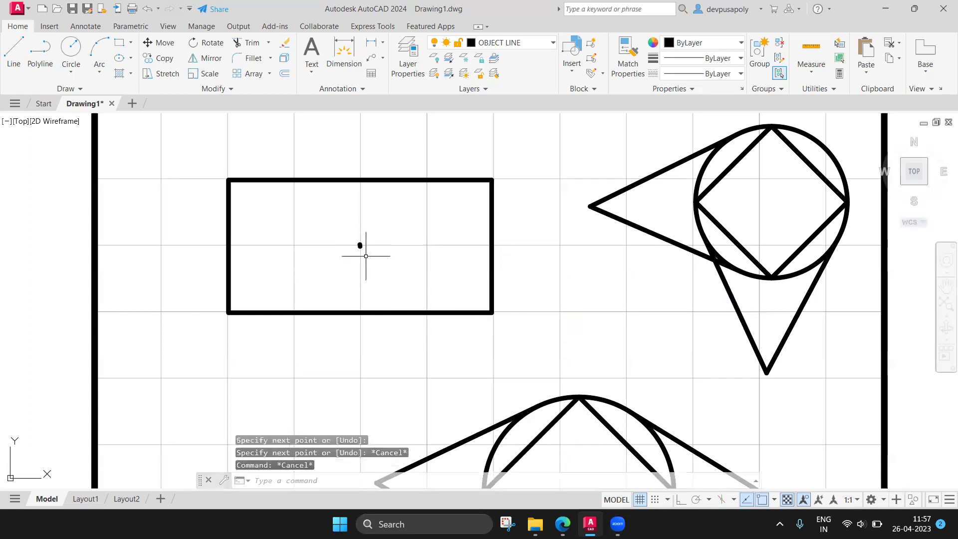
key(Delete)
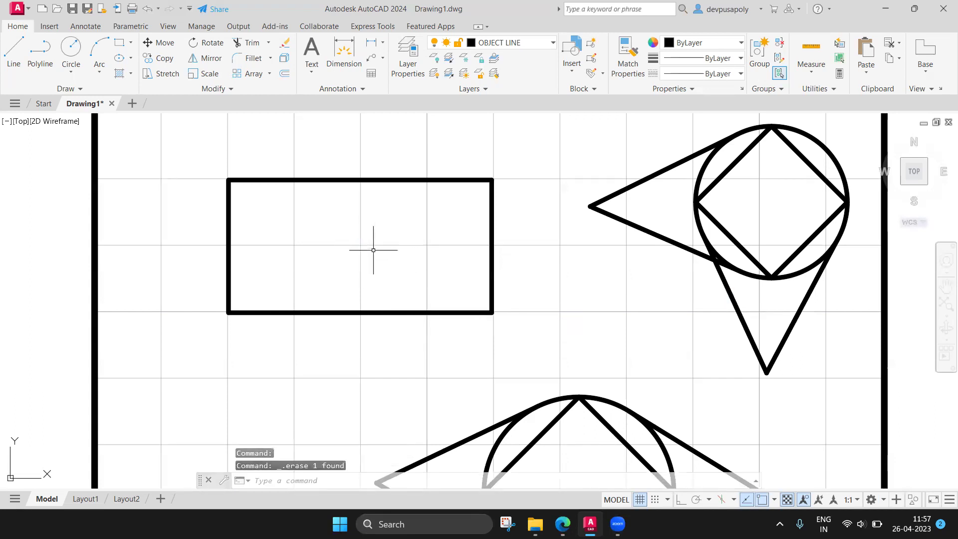
text(LINE)
- Start a line at the rectangle's geometric center, stretching its next segment toward the top-right corner
key(Return)
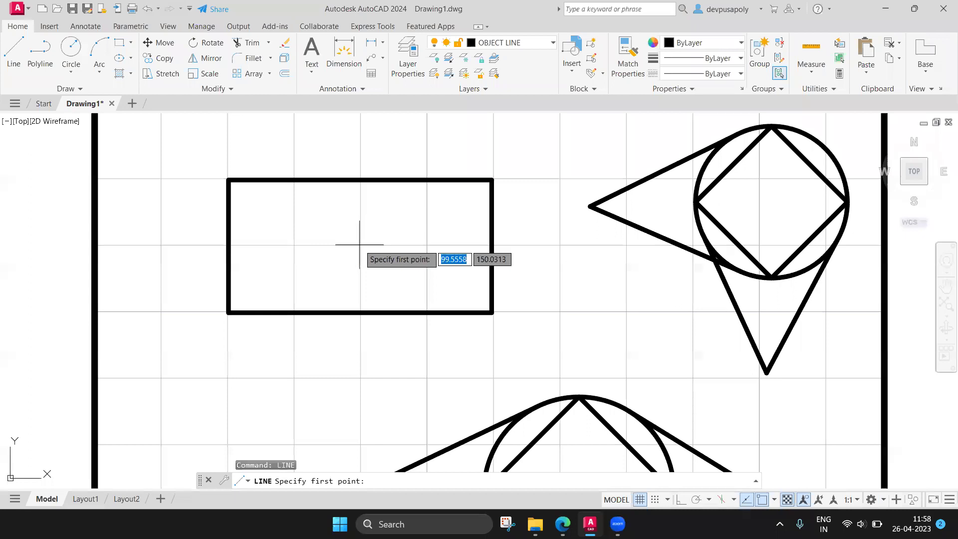
shift+right_click(363, 248)
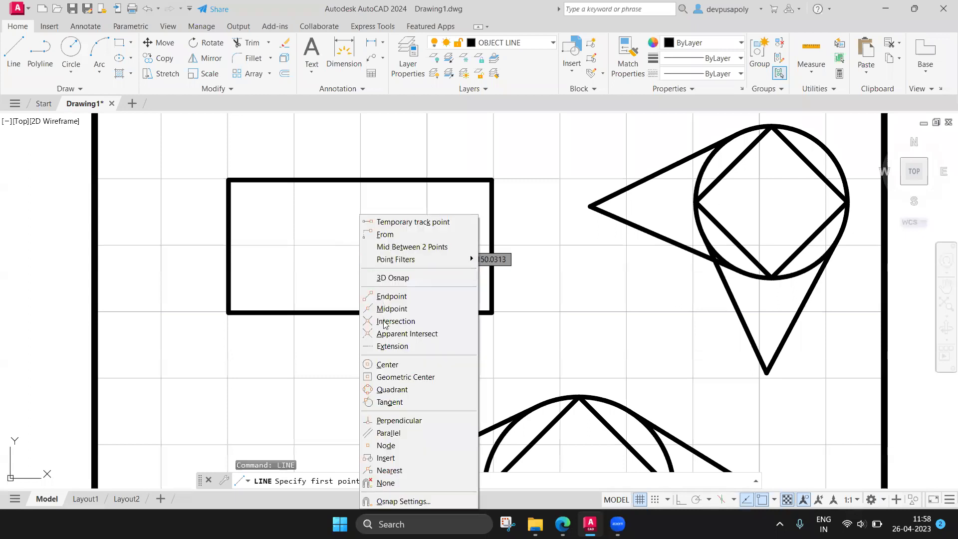
click(397, 377)
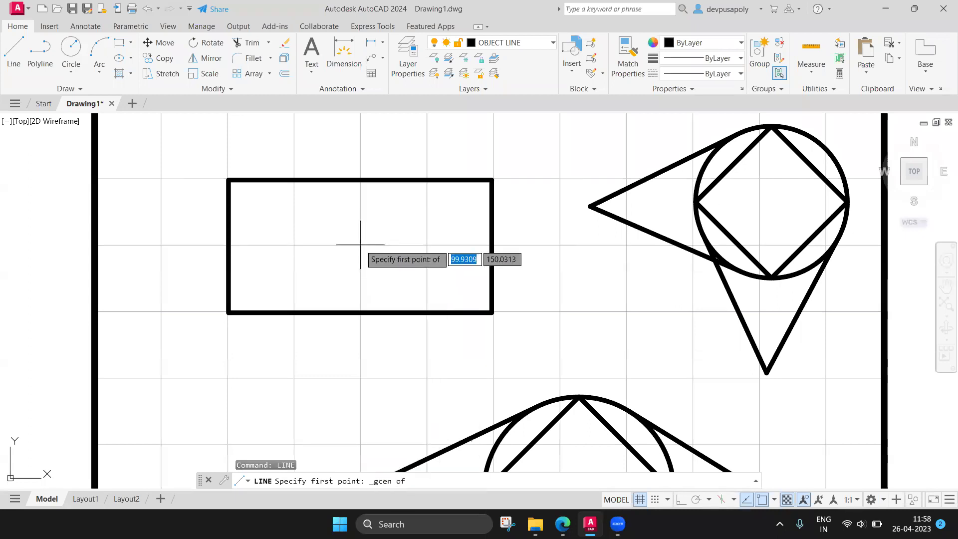
click(363, 248)
key(Escape)
text(line)
key(Return)
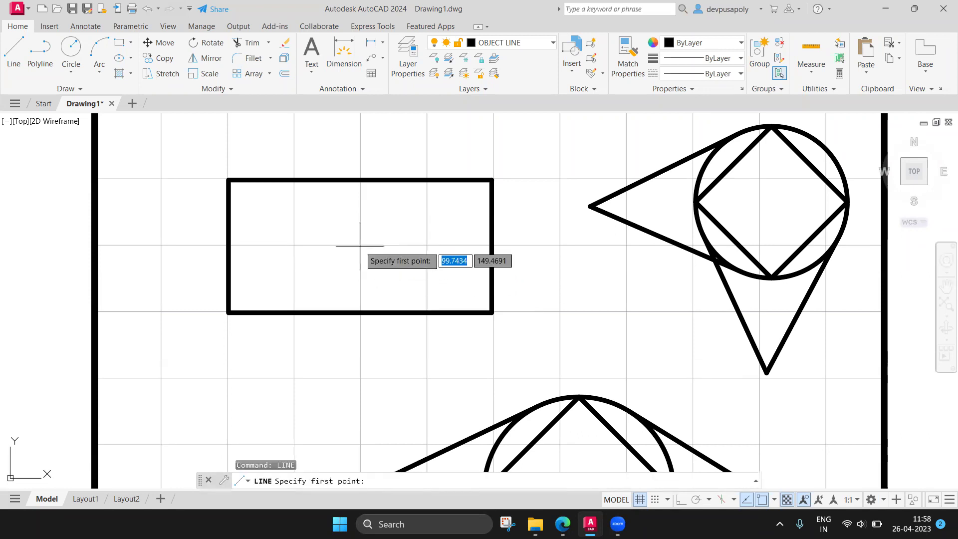
click(360, 246)
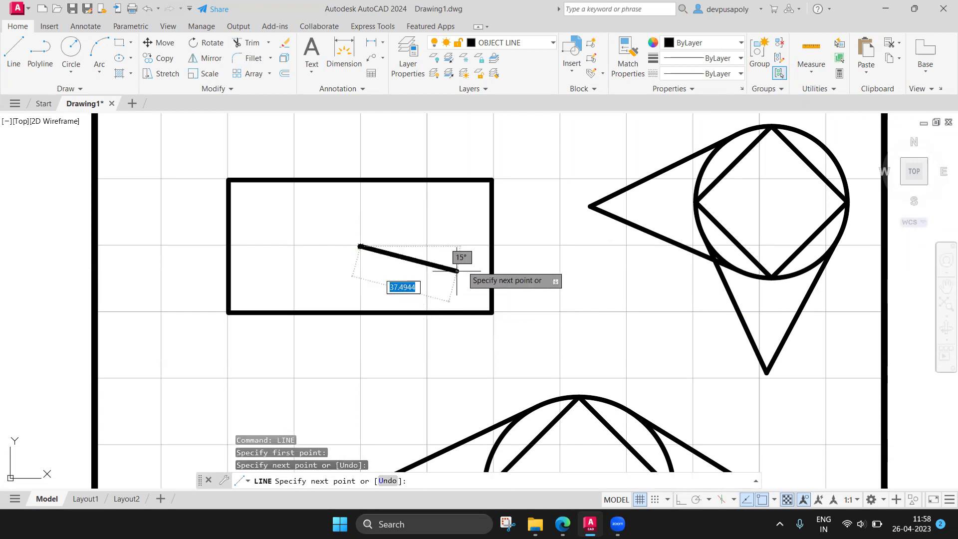
click(490, 180)
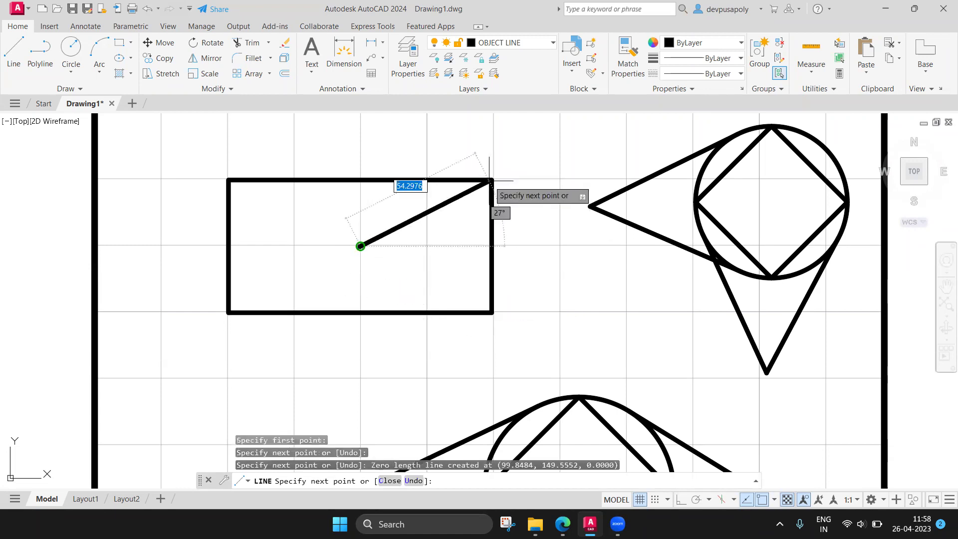
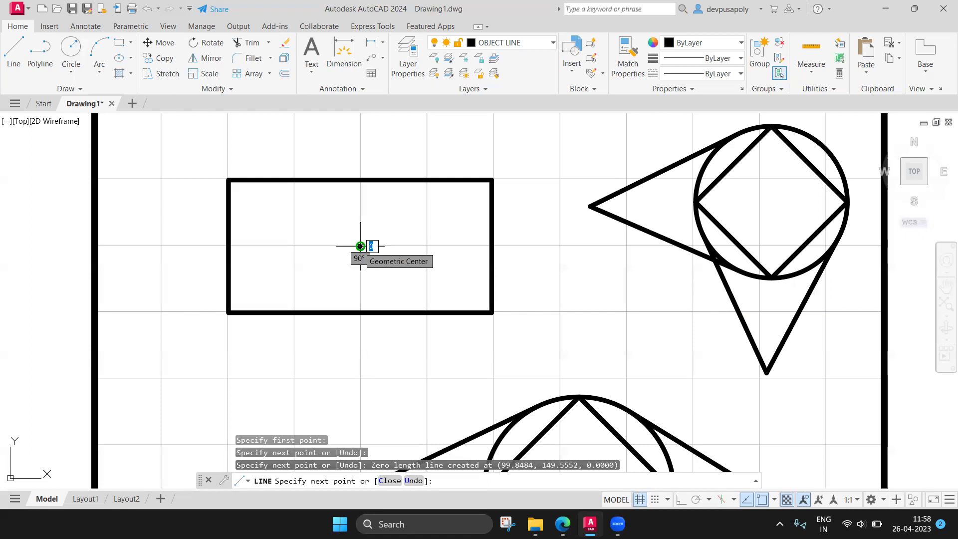
- Draw a line at the rectangle's geometric centre, leaving a dot there
click(360, 246)
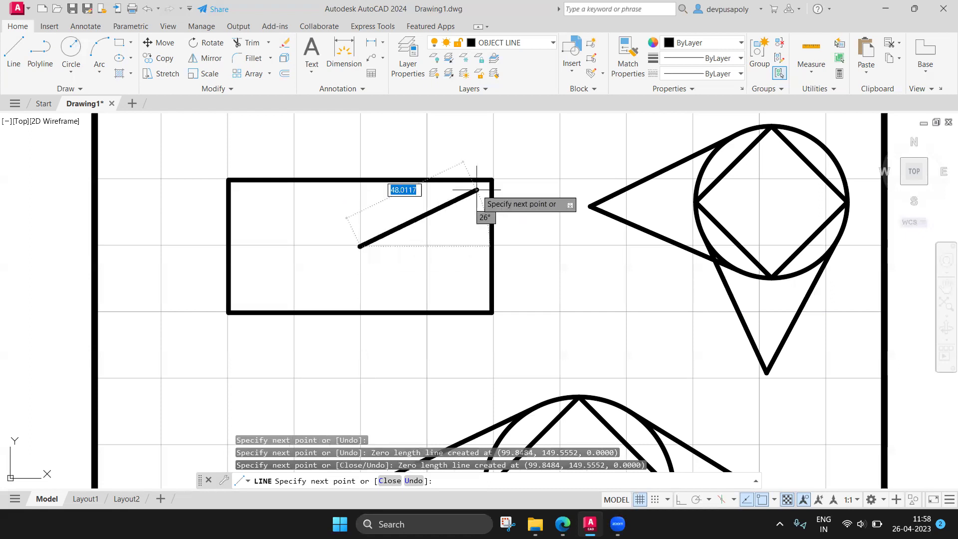
click(490, 181)
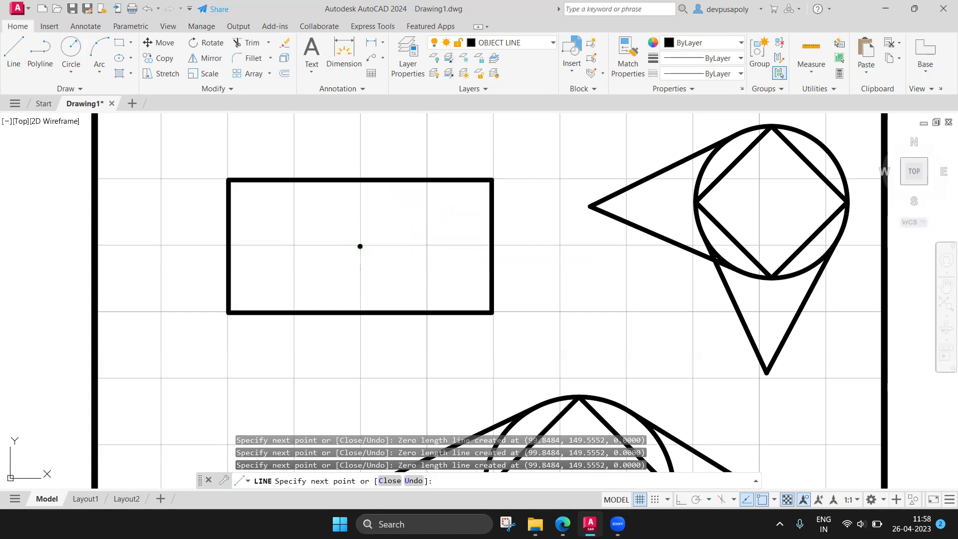
right_click(492, 314)
click(501, 320)
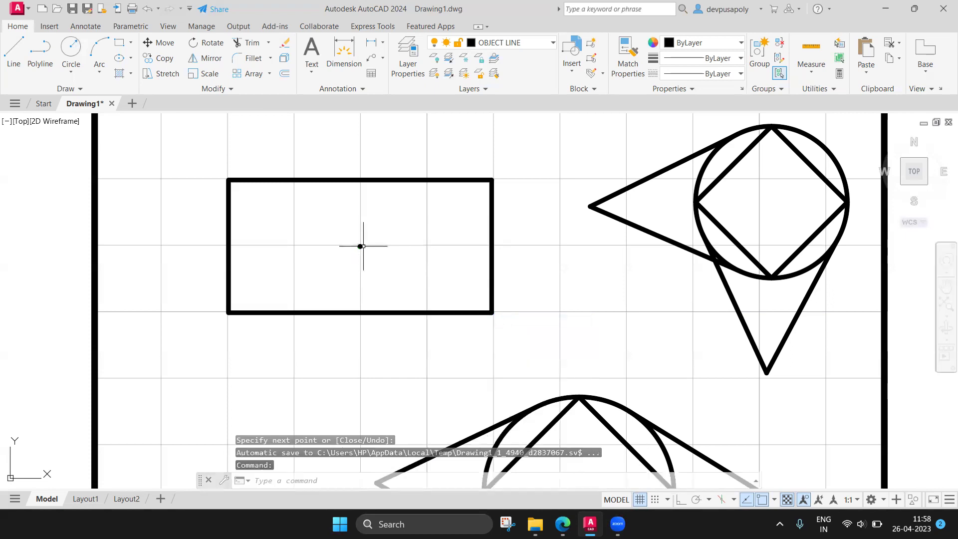
- Start a line from the rectangle's centre toward its top-left corner, then cancel it
scroll(361, 246, up, 2)
middle_drag(359, 246, 405, 269)
text(li)
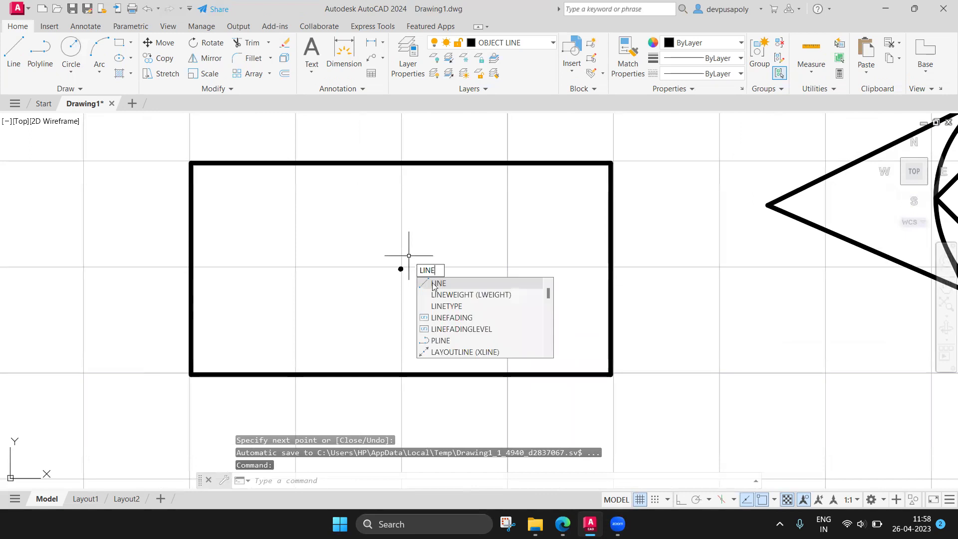
click(434, 284)
click(401, 269)
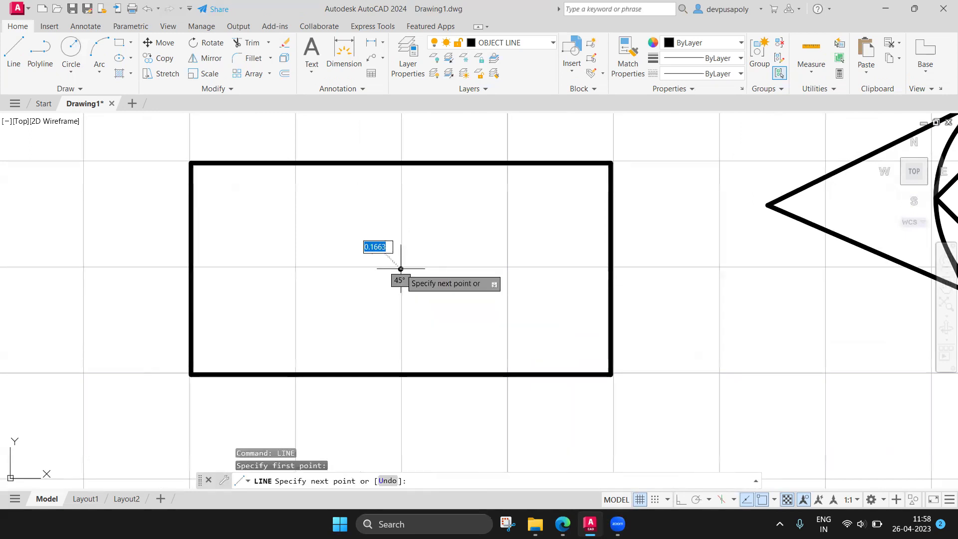
click(191, 164)
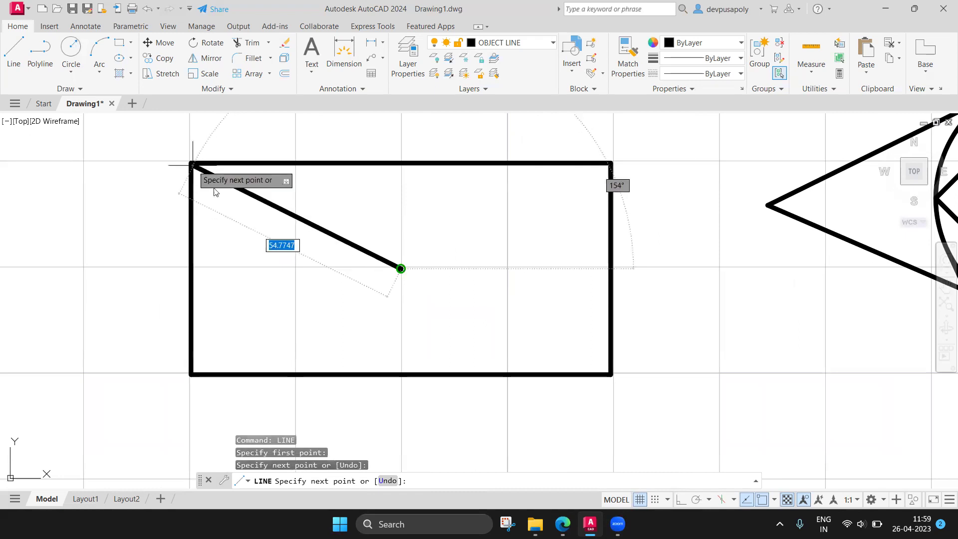
key(Escape)
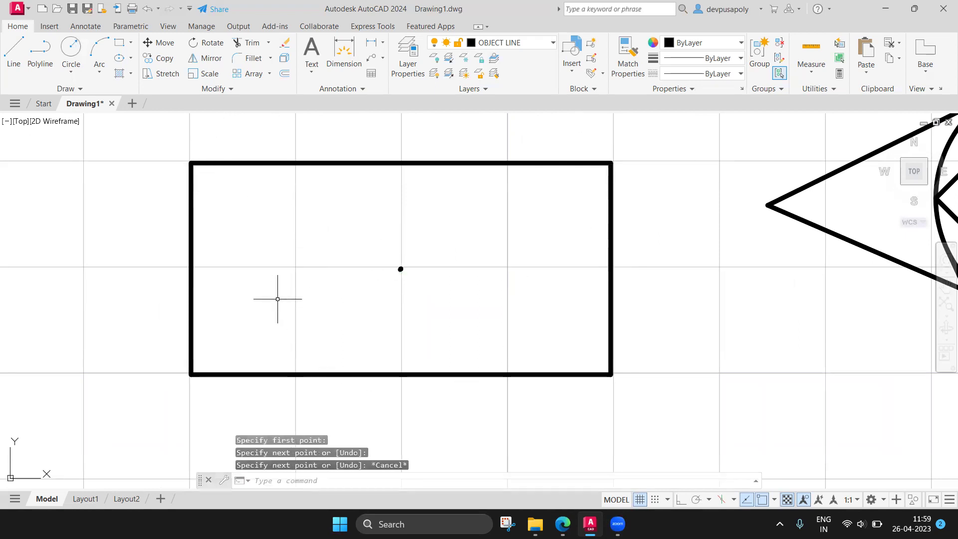
- Bring the whole bordered drawing into view, turn Osnap off, and switch to the textbook PDF
scroll(411, 300, down, 2)
scroll(449, 287, up, 2)
scroll(428, 263, down, 4)
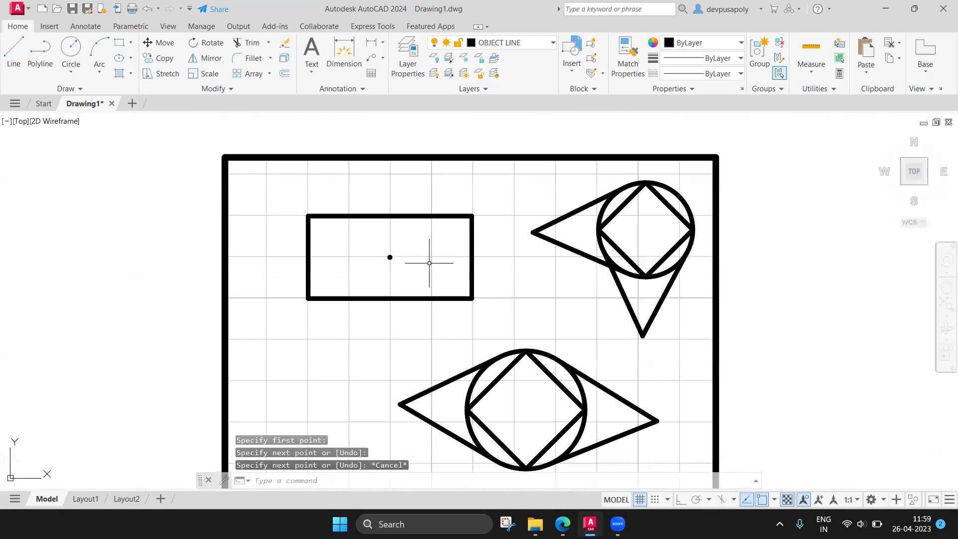
scroll(429, 263, up, 2)
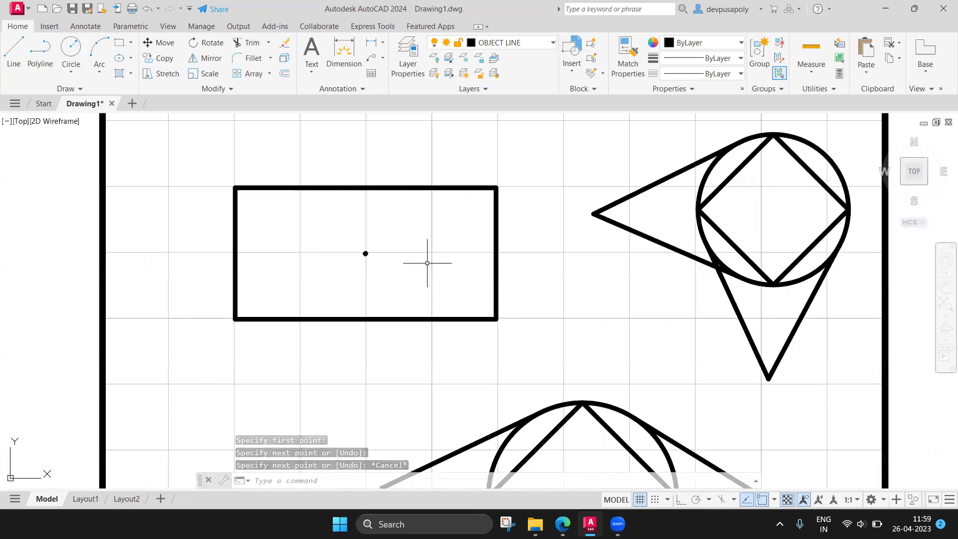
middle_drag(573, 316, 546, 288)
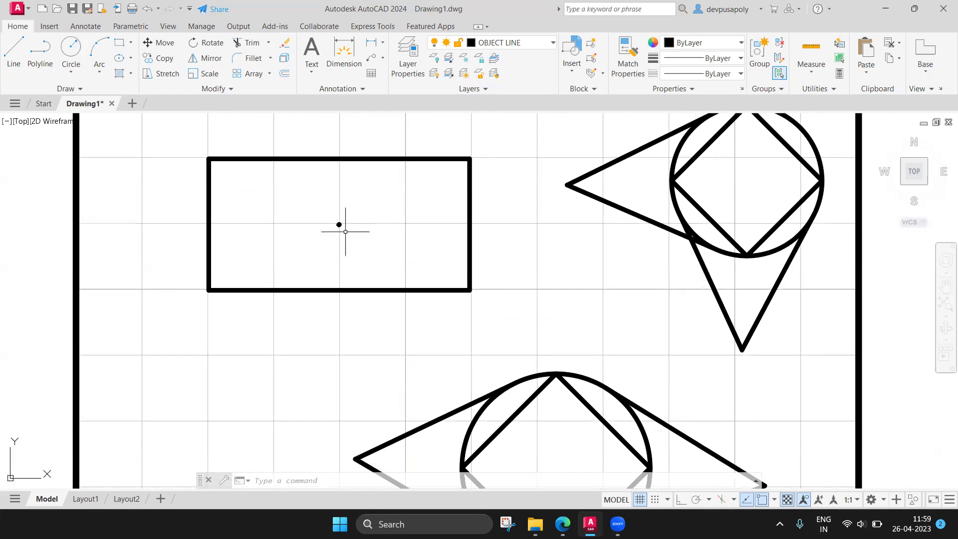
scroll(345, 232, down, 2)
middle_drag(481, 285, 427, 282)
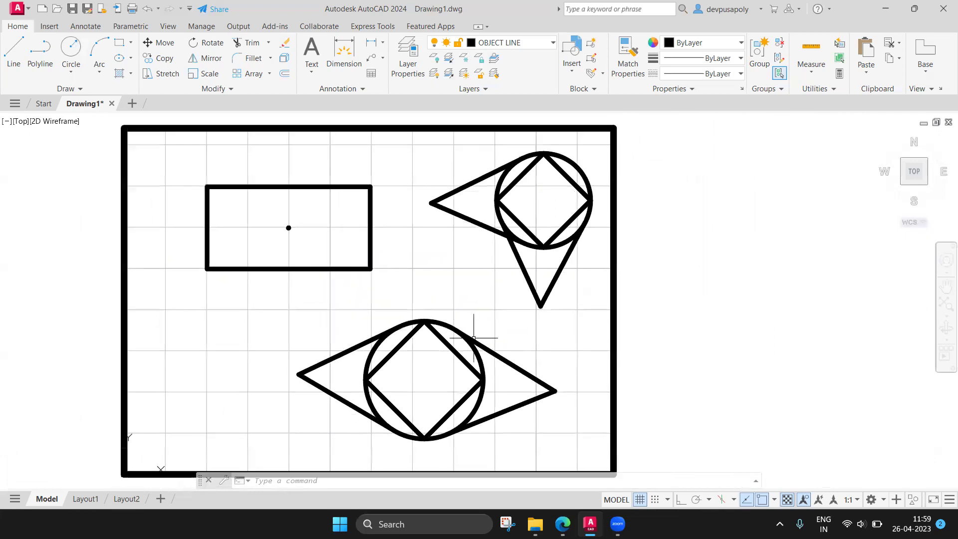
key(F3)
middle_drag(335, 302, 387, 343)
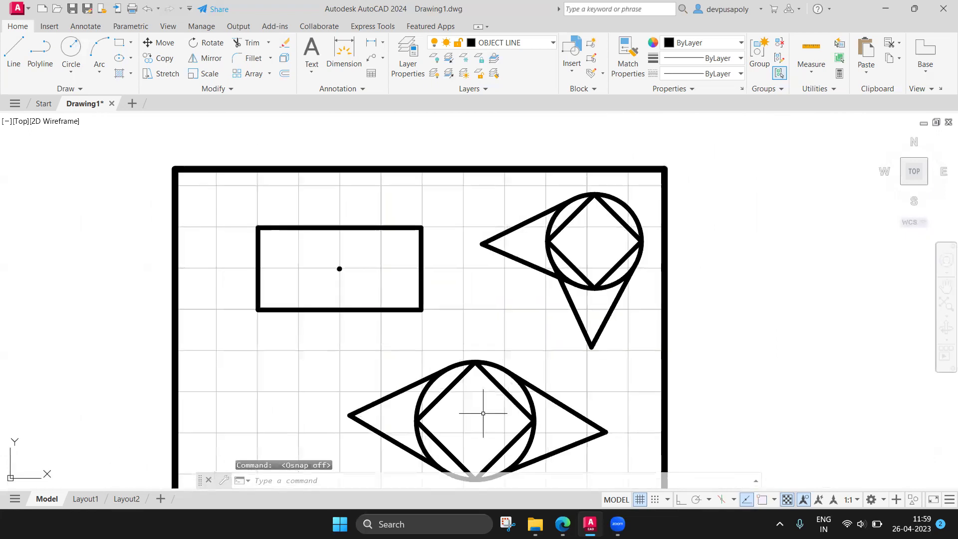
key(alt+Tab)
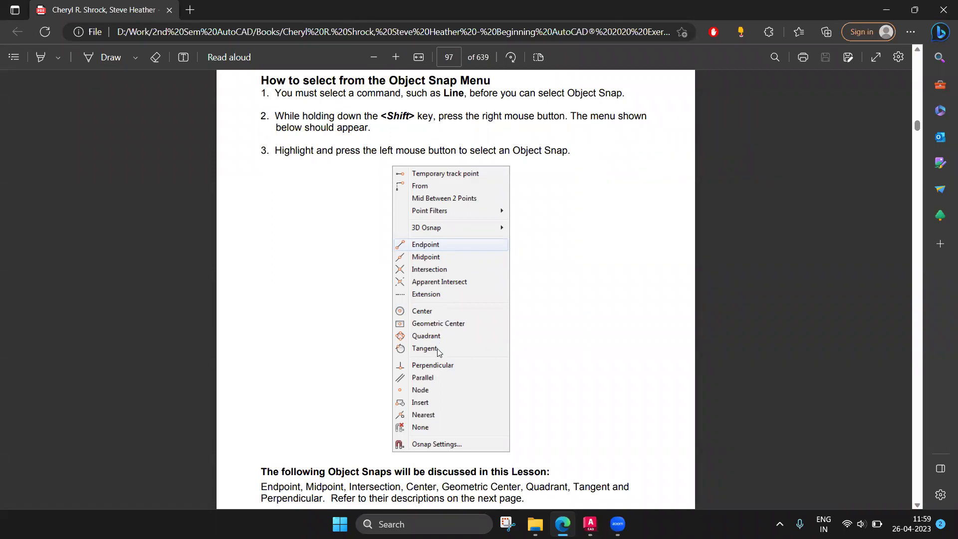
- Read the textbook from page 97's Object Snap Definitions to page 99, then return to AutoCAD
scroll(438, 352, down, 2)
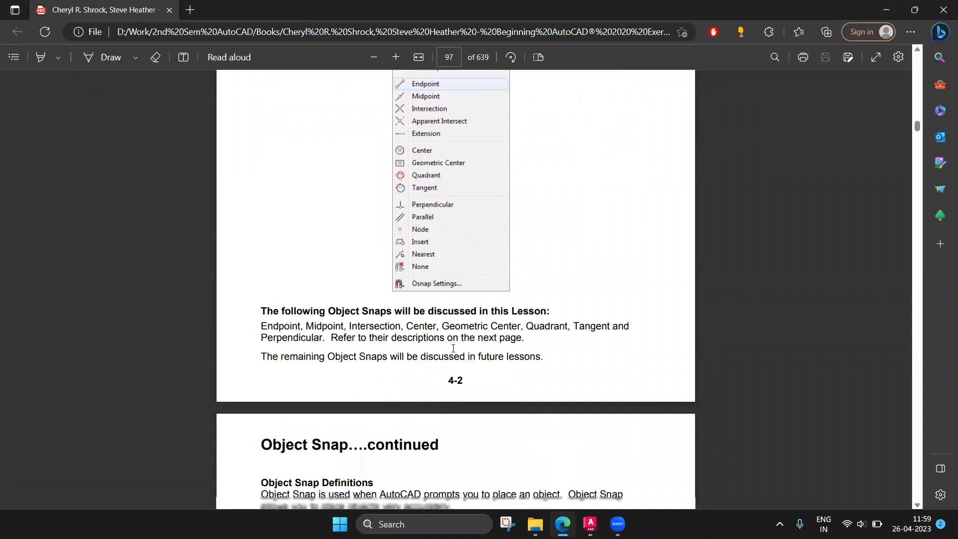
scroll(445, 351, down, 3)
scroll(451, 348, down, 5)
scroll(306, 216, down, 1)
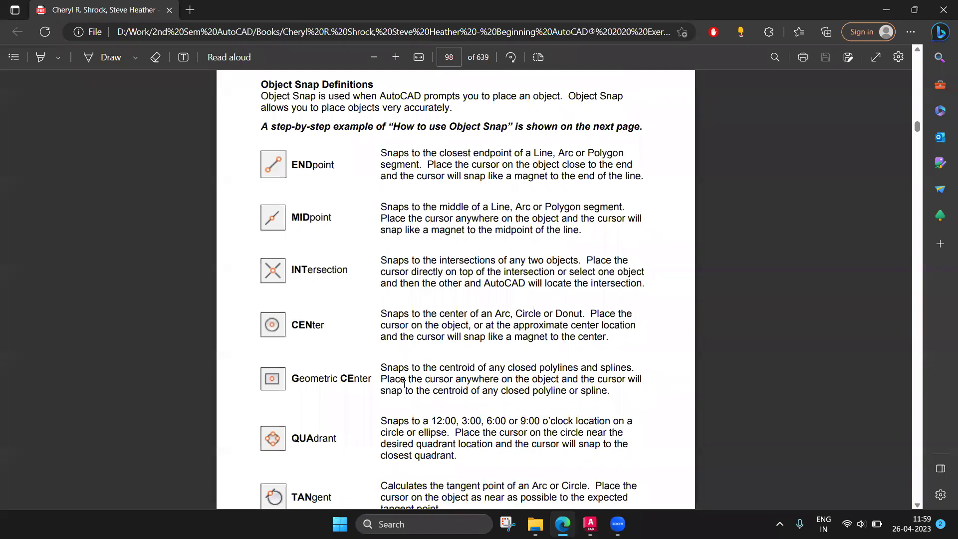
scroll(473, 381, down, 2)
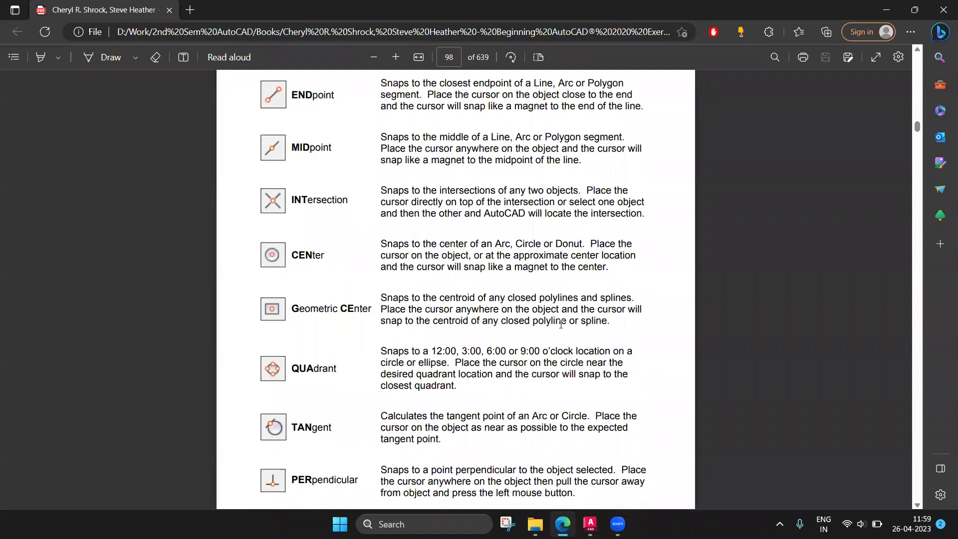
scroll(360, 330, down, 3)
scroll(360, 331, down, 6)
scroll(360, 327, down, 4)
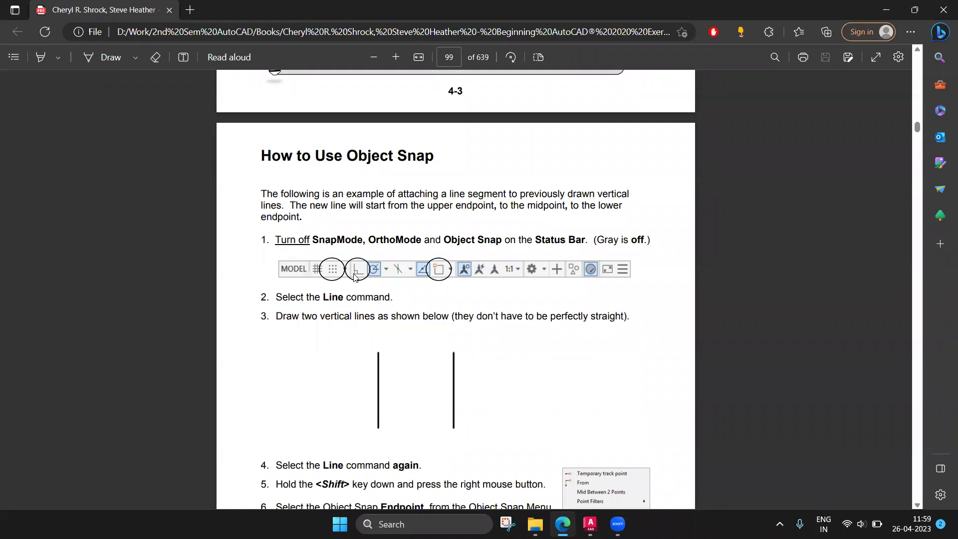
click(589, 523)
- With Ortho on, draw a small square of four line segments below the rectangle
middle_drag(482, 347, 530, 297)
scroll(454, 299, up, 2)
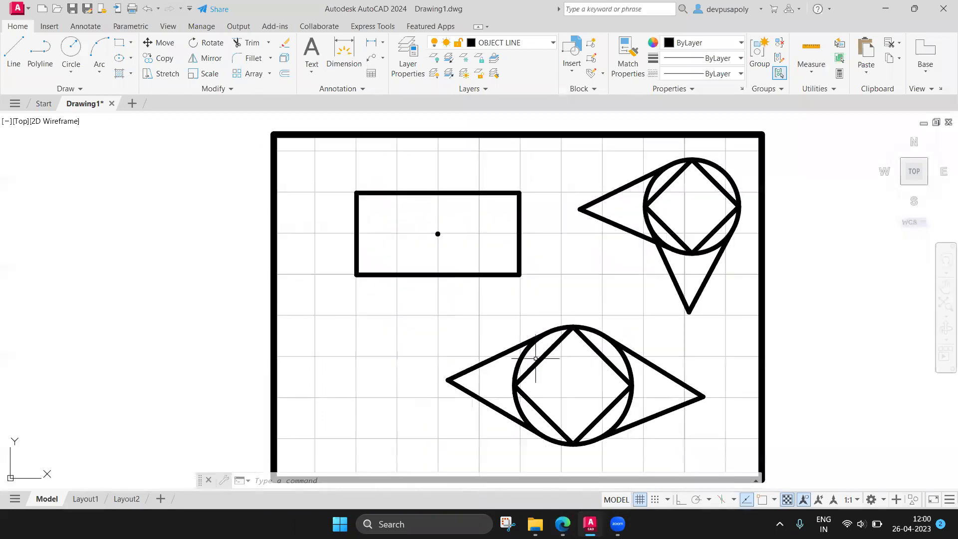
click(693, 496)
click(13, 50)
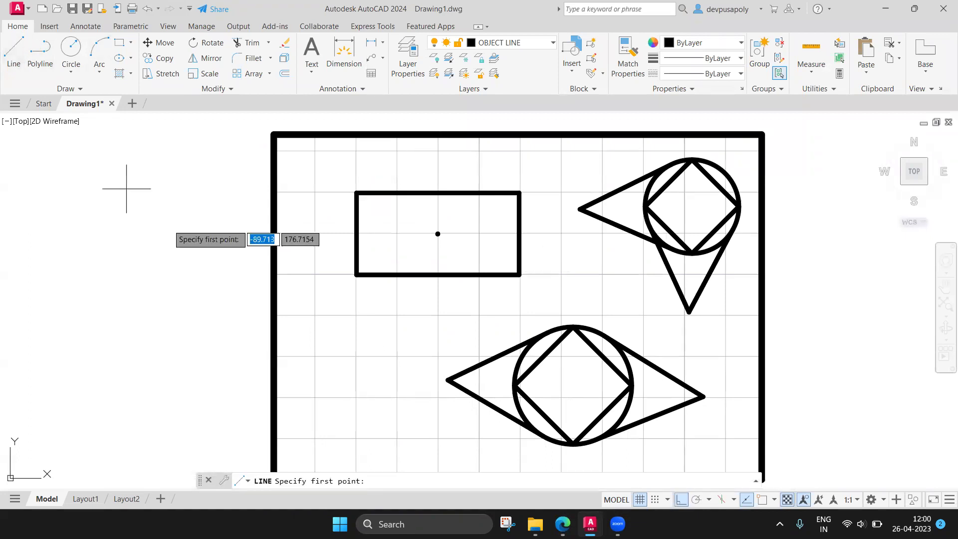
click(313, 397)
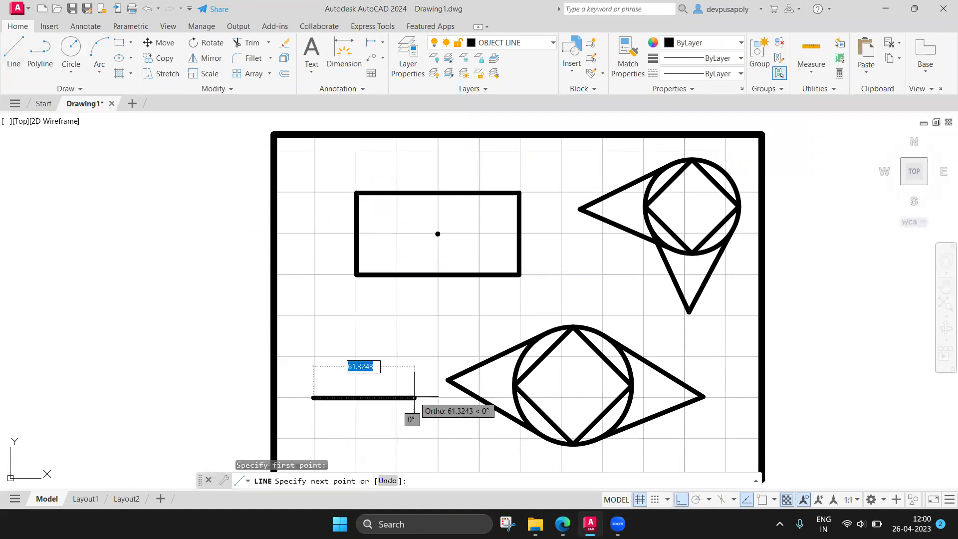
click(415, 398)
click(415, 311)
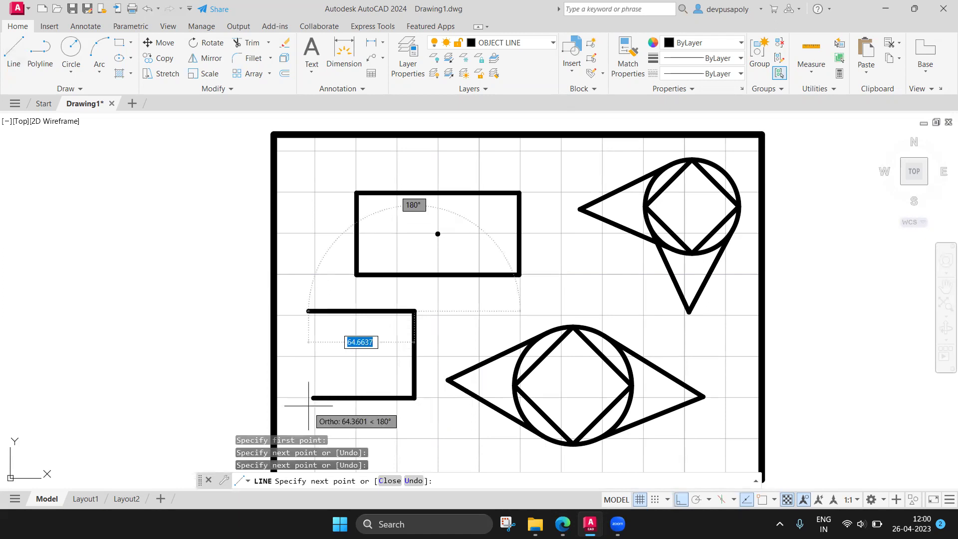
click(314, 311)
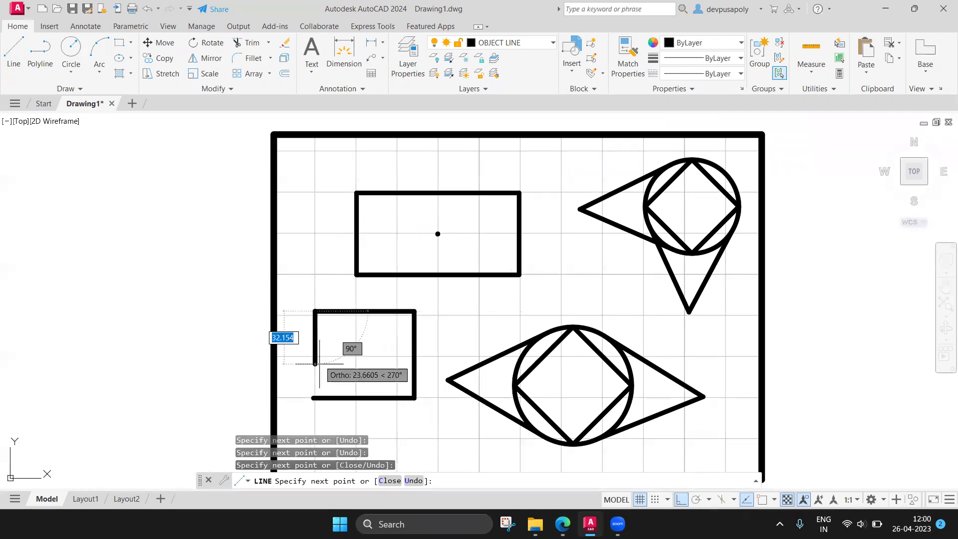
click(314, 398)
key(Escape)
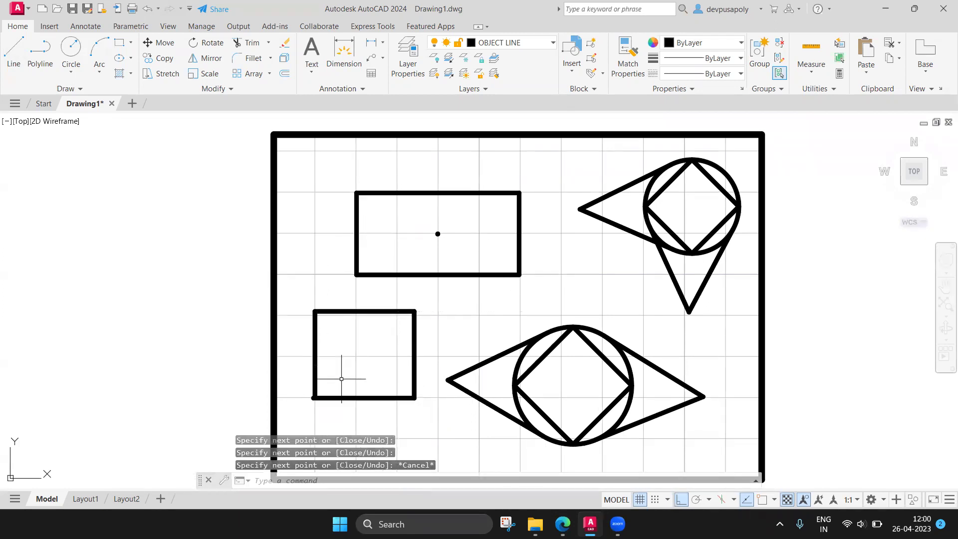
- Turn Osnap back on and toggle the intersection, tangent and nearest snap modes
key(F3)
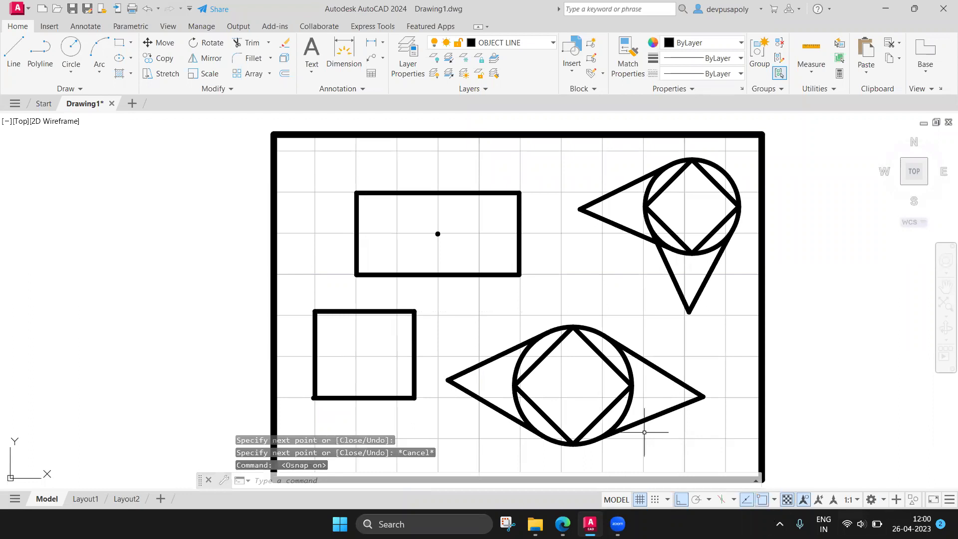
click(774, 499)
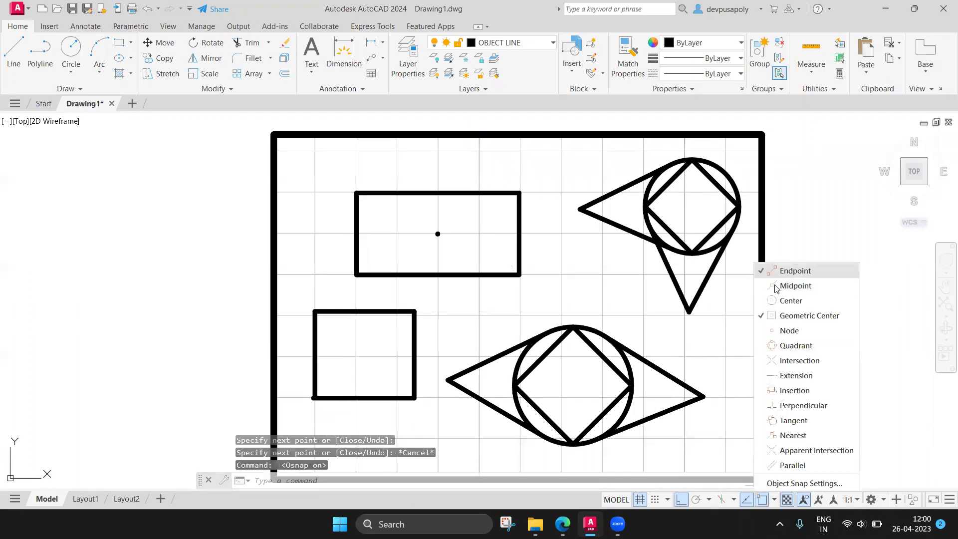
click(780, 345)
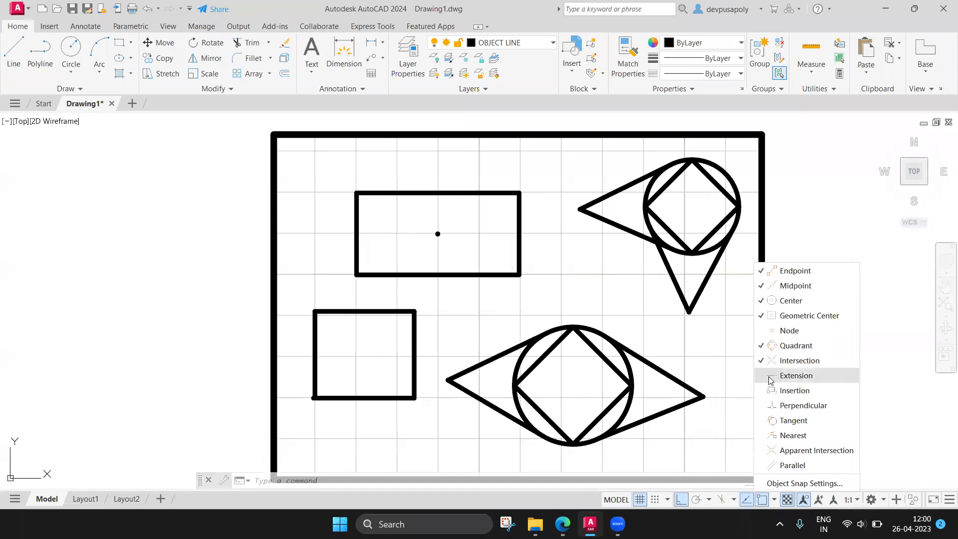
click(773, 420)
click(775, 437)
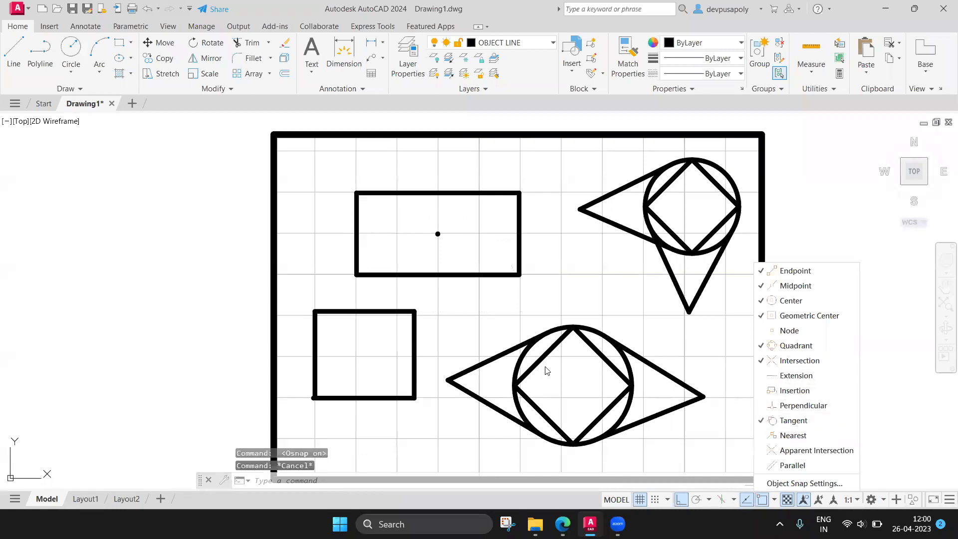
key(Escape)
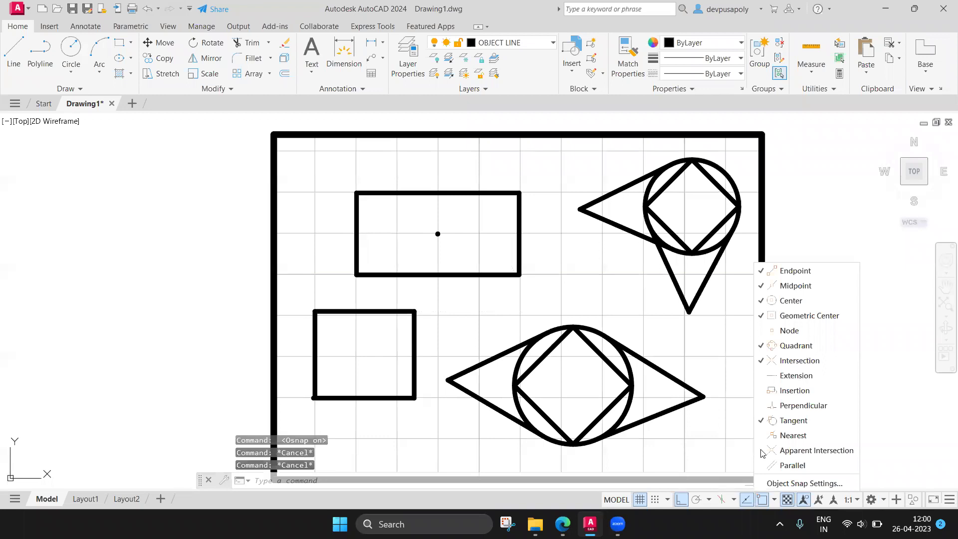
click(718, 450)
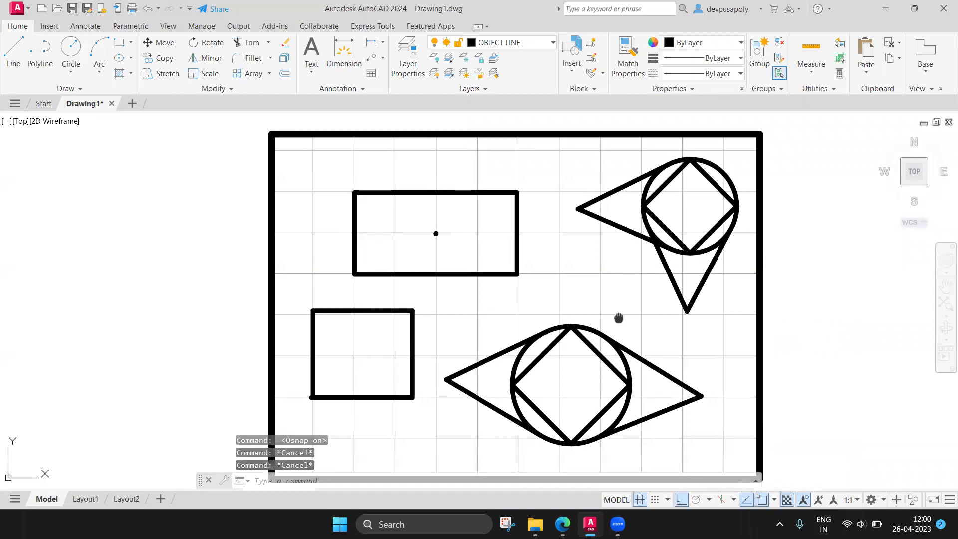
- Draw a second small closed square of four line segments near the lower shape
middle_drag(619, 319, 556, 245)
click(14, 52)
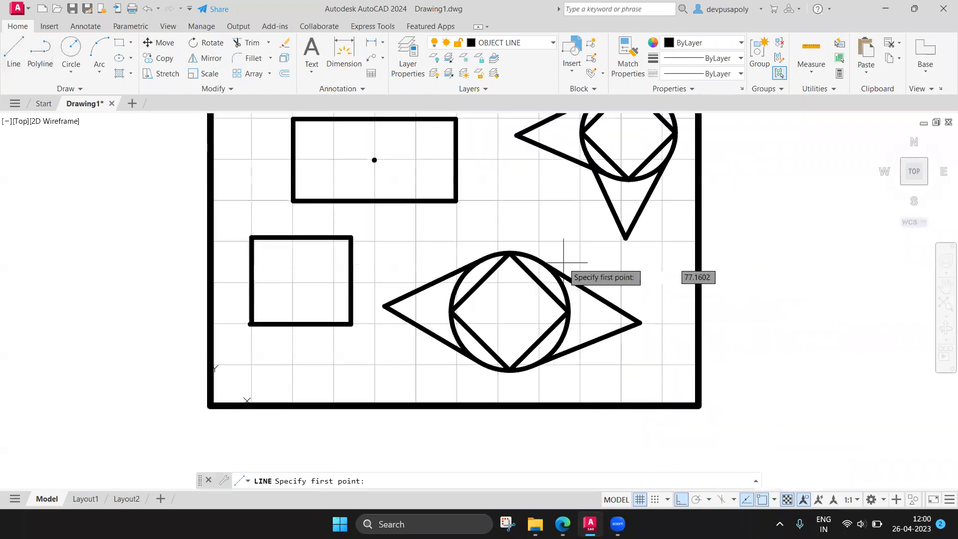
click(538, 242)
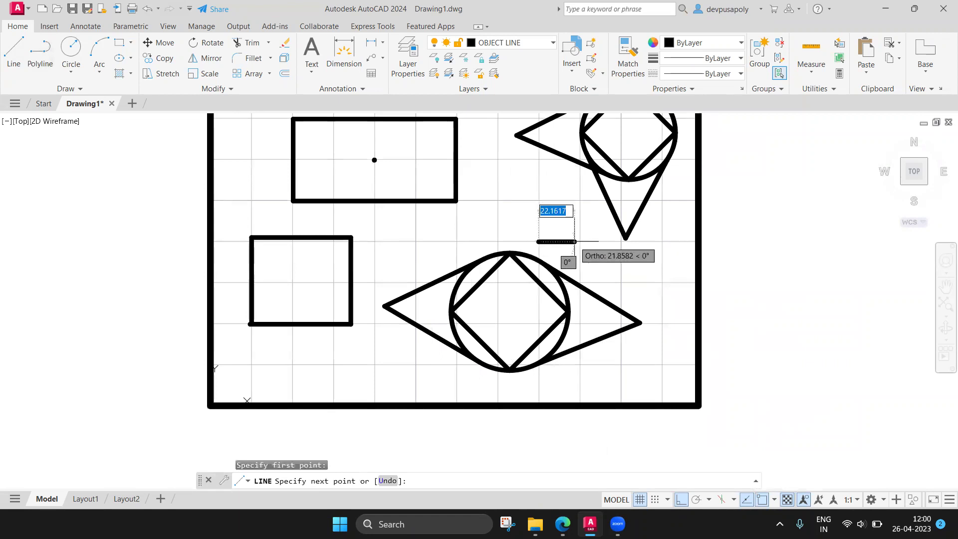
click(581, 241)
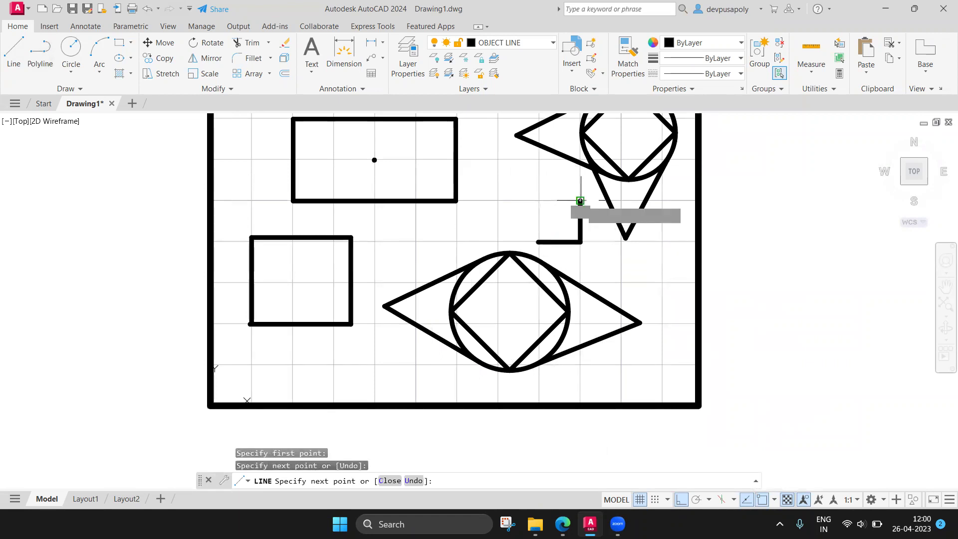
click(581, 200)
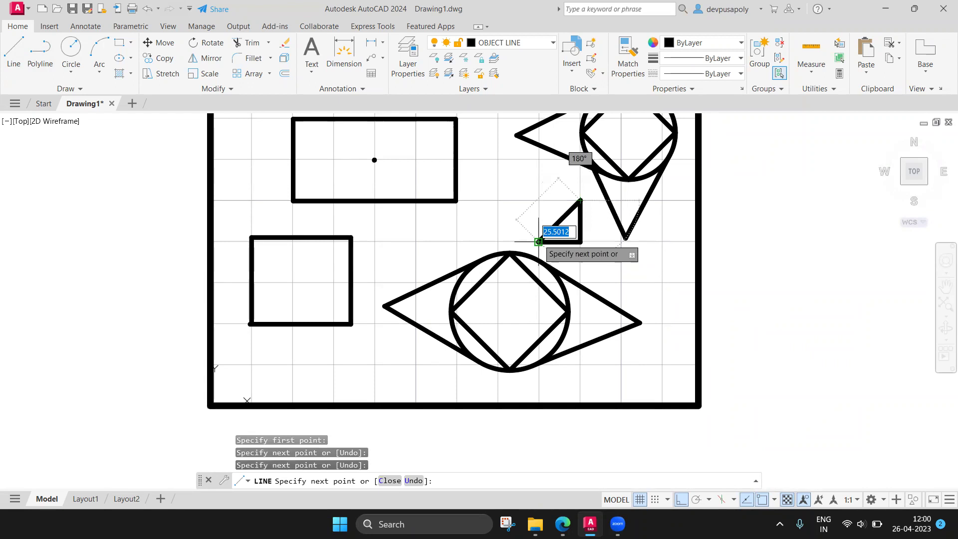
click(538, 200)
click(539, 241)
key(Escape)
scroll(594, 233, up, 2)
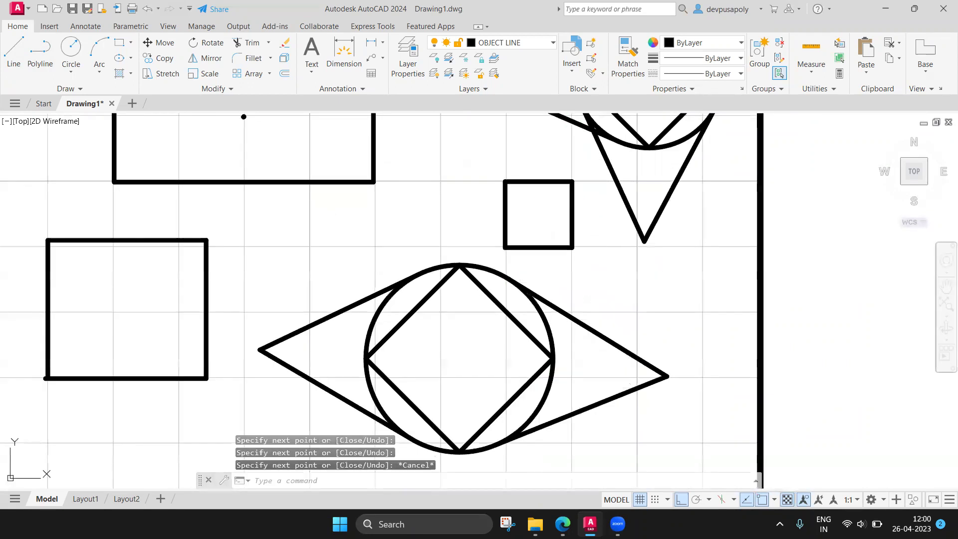
middle_drag(593, 232, 531, 259)
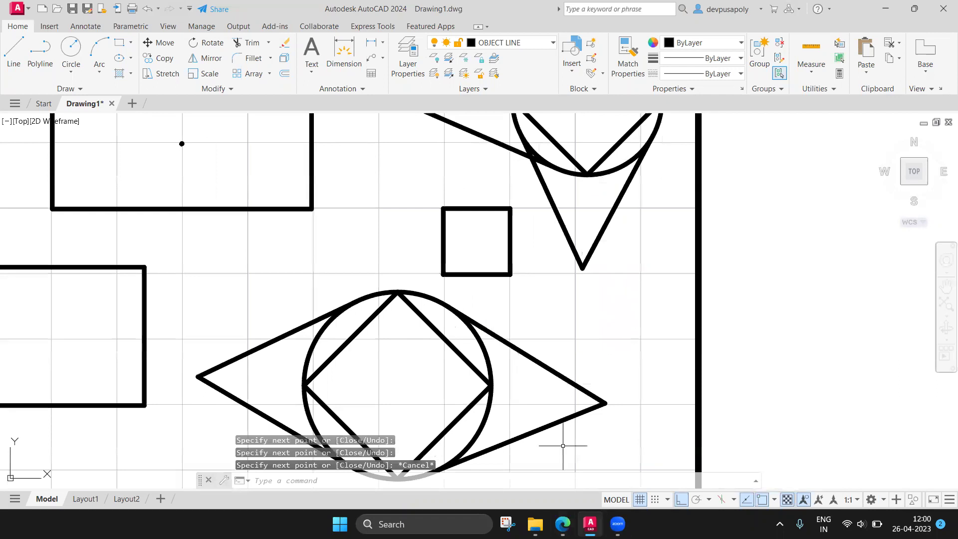
- Review the PDF's Object Snap Endpoint steps 4–8 on page 99, then return to AutoCAD
key(alt+Tab)
scroll(542, 352, down, 3)
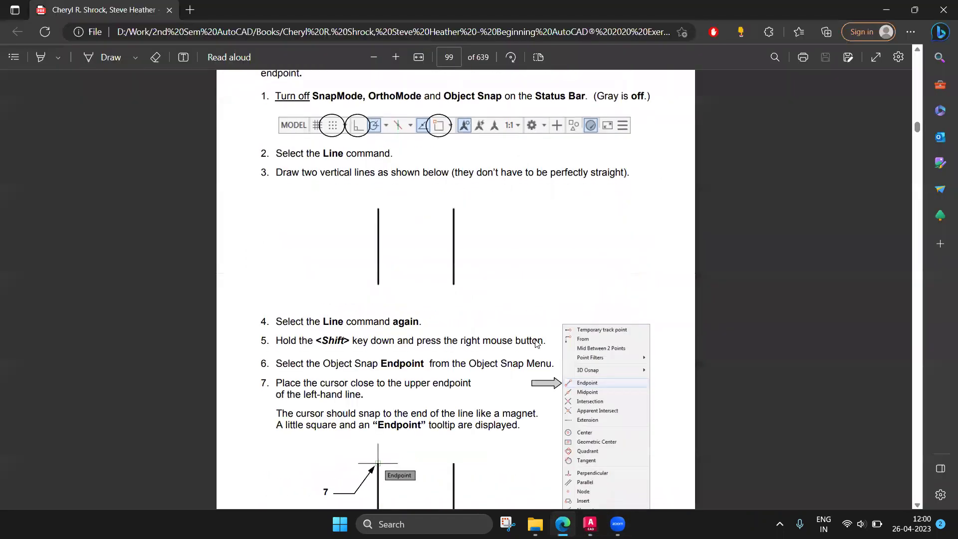
scroll(534, 334, down, 4)
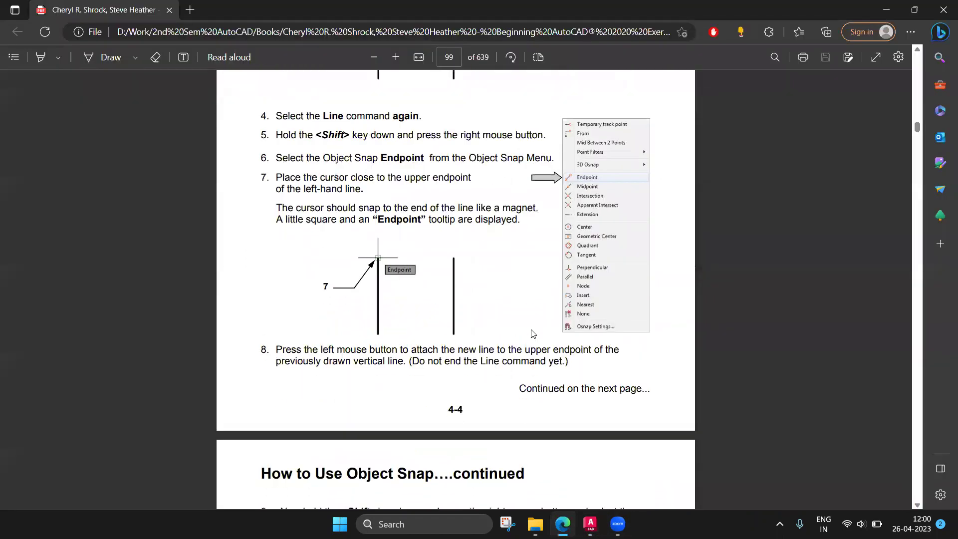
scroll(533, 333, up, 5)
scroll(535, 331, down, 4)
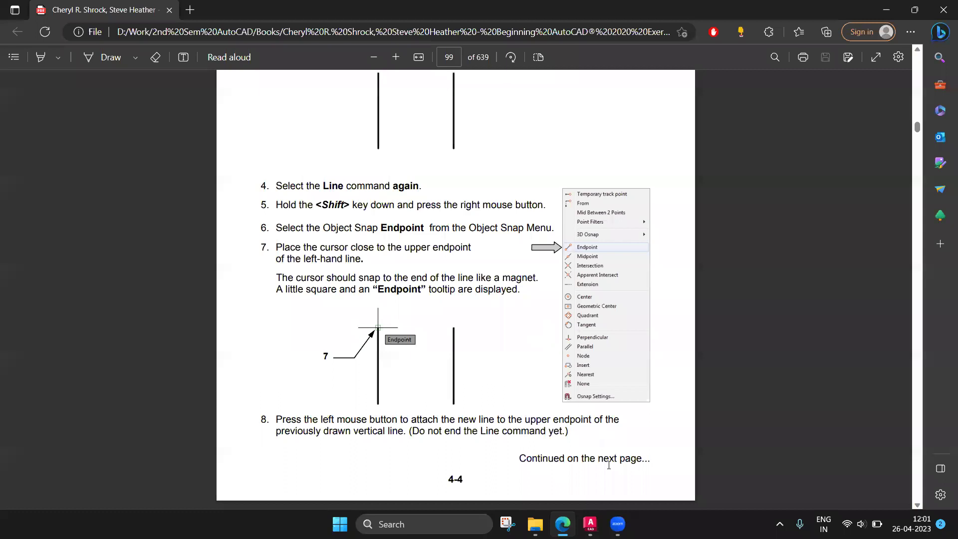
click(590, 525)
mouse_move(552, 306)
middle_down()
mouse_move(556, 231)
mouse_move(588, 229)
mouse_move(511, 262)
middle_up()
- Draw two parallel vertical lines just inside the right border
click(14, 50)
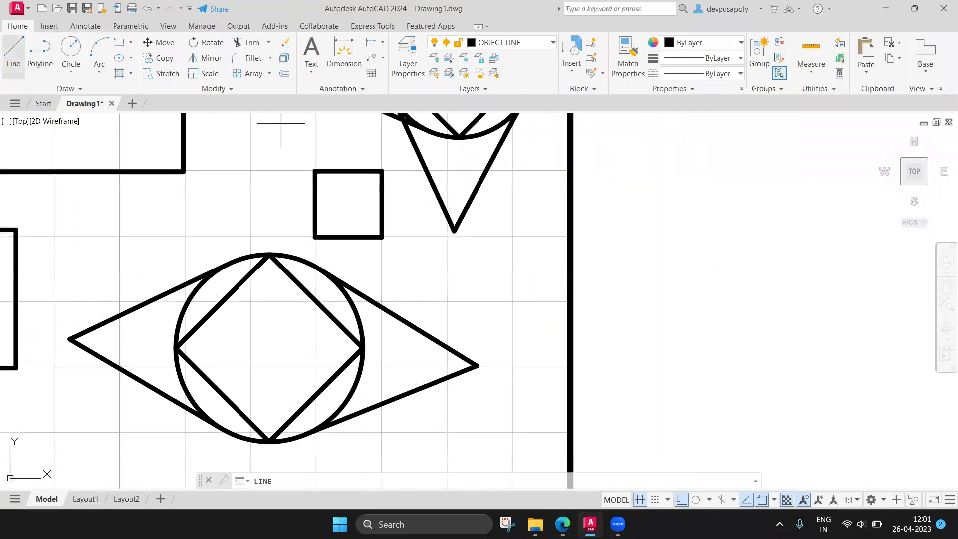
click(513, 236)
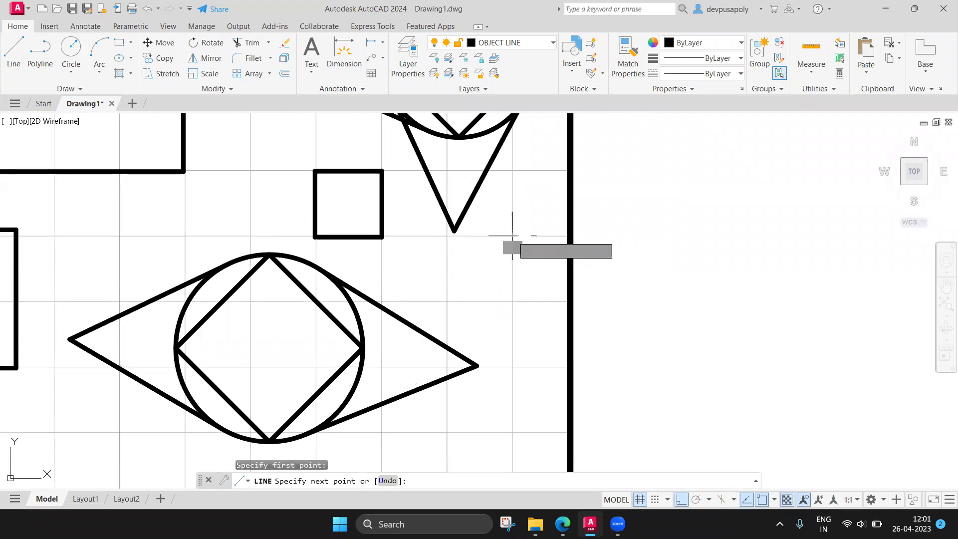
click(512, 367)
click(13, 50)
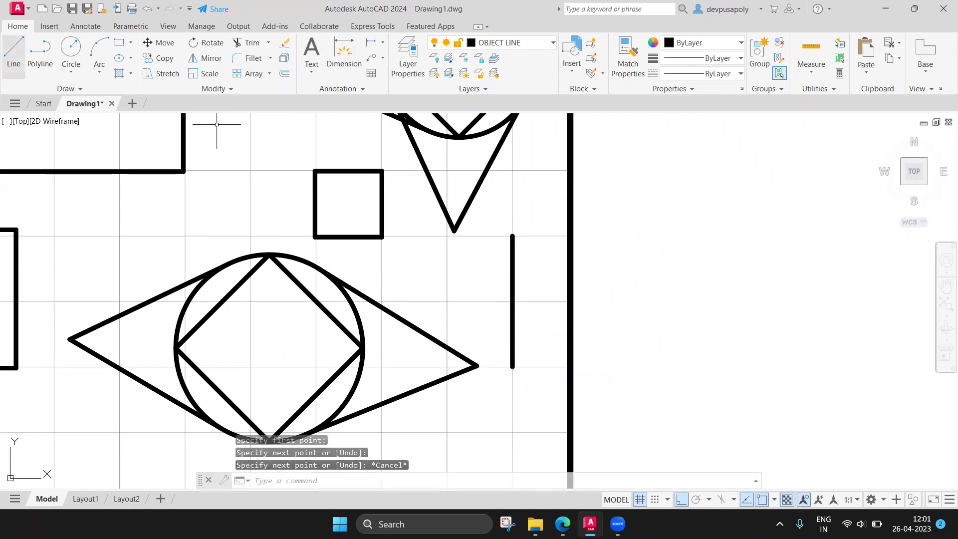
click(550, 236)
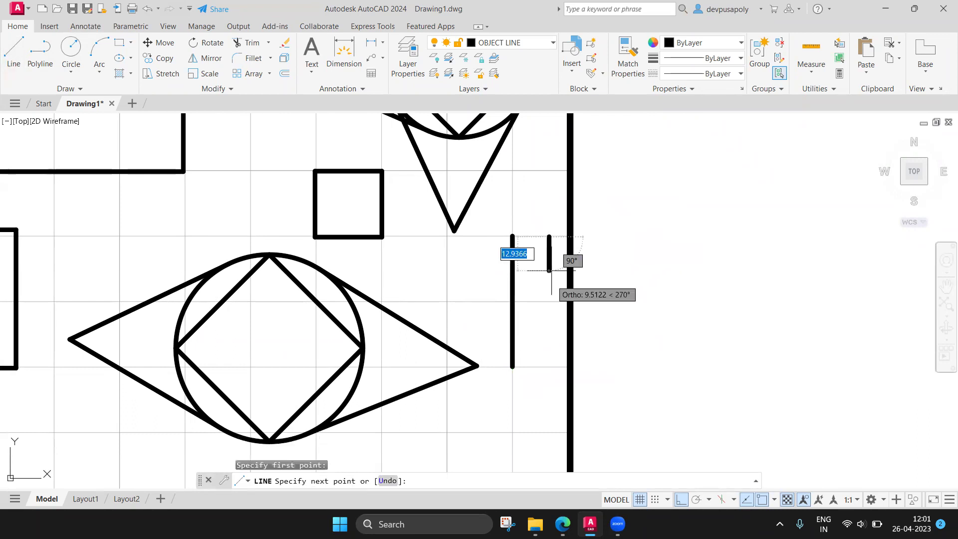
click(557, 372)
key(Escape)
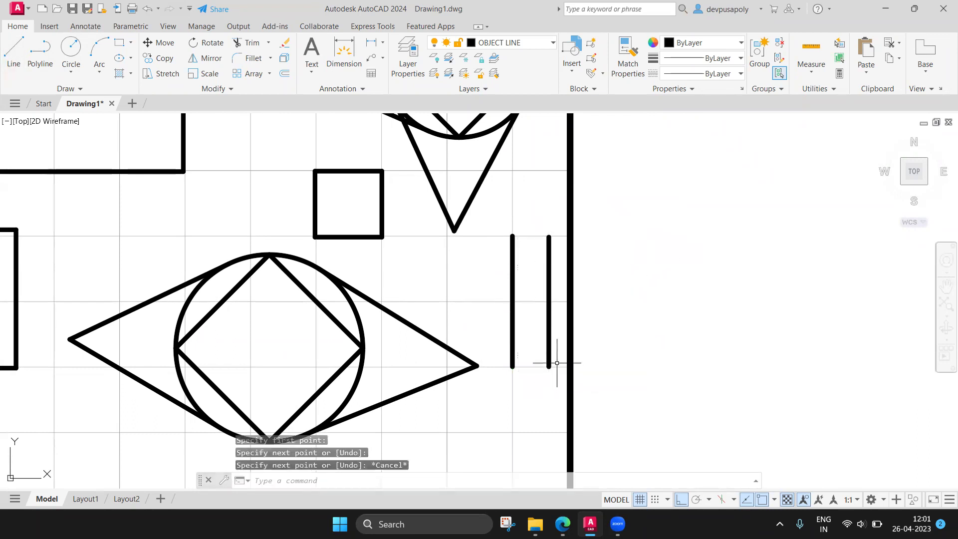
scroll(545, 299, down, 1)
scroll(498, 295, up, 3)
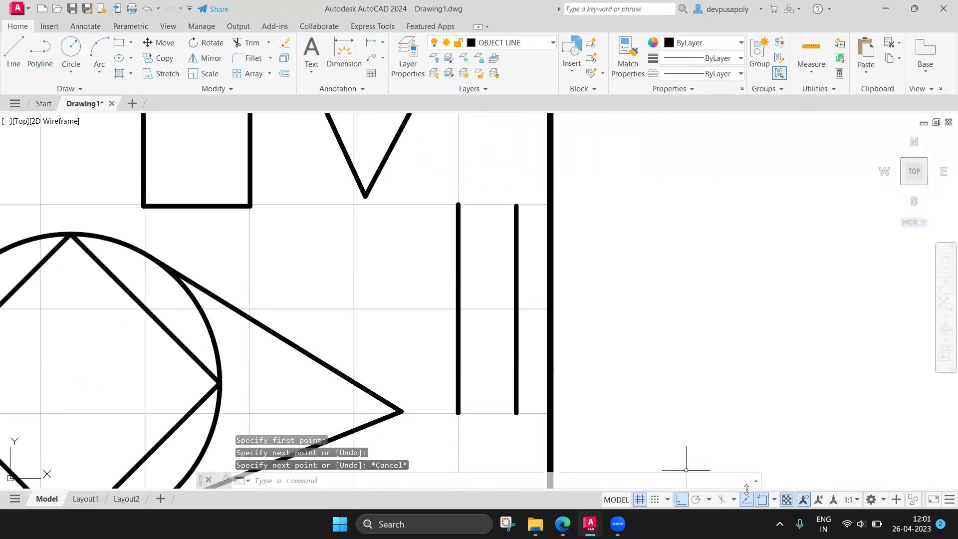
- Turn Osnap off, start a new line, and bring up the object snap menu
key(F3)
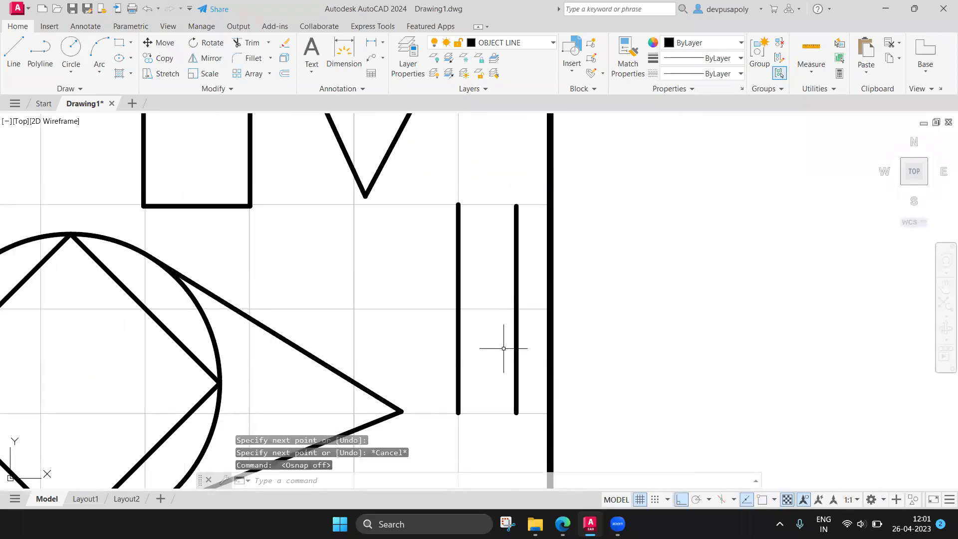
text(line)
key(Return)
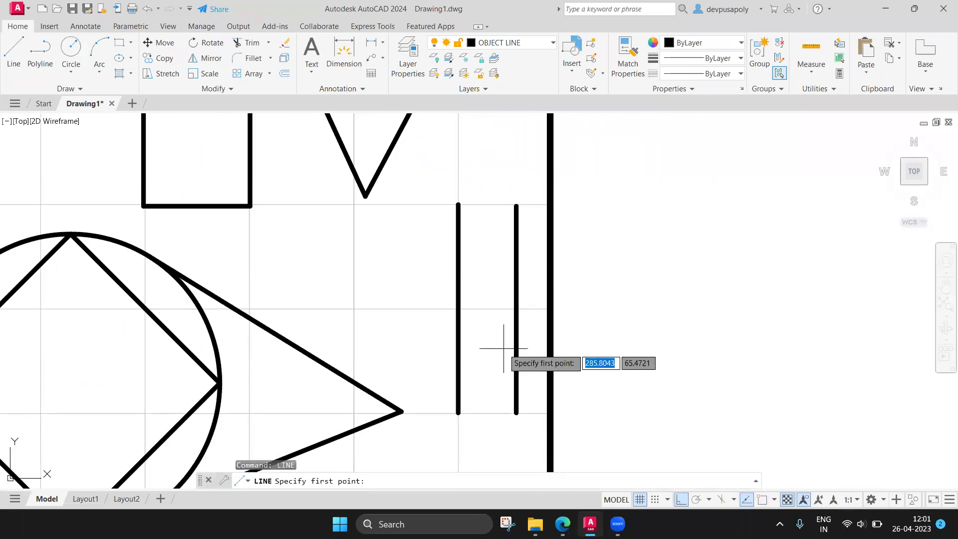
shift+right_click(504, 348)
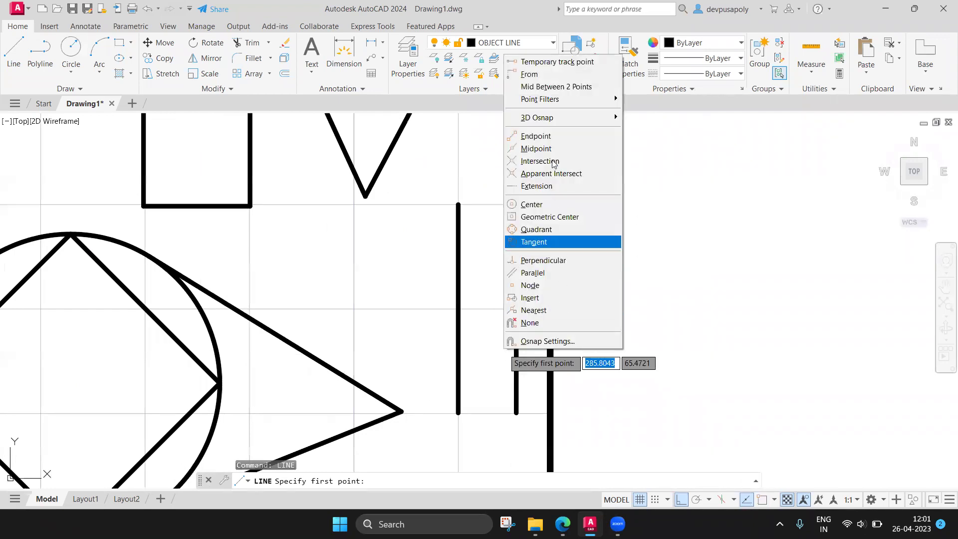
- With Ortho off, draw a diagonal from the left line's top endpoint to the right line's midpoint
click(535, 136)
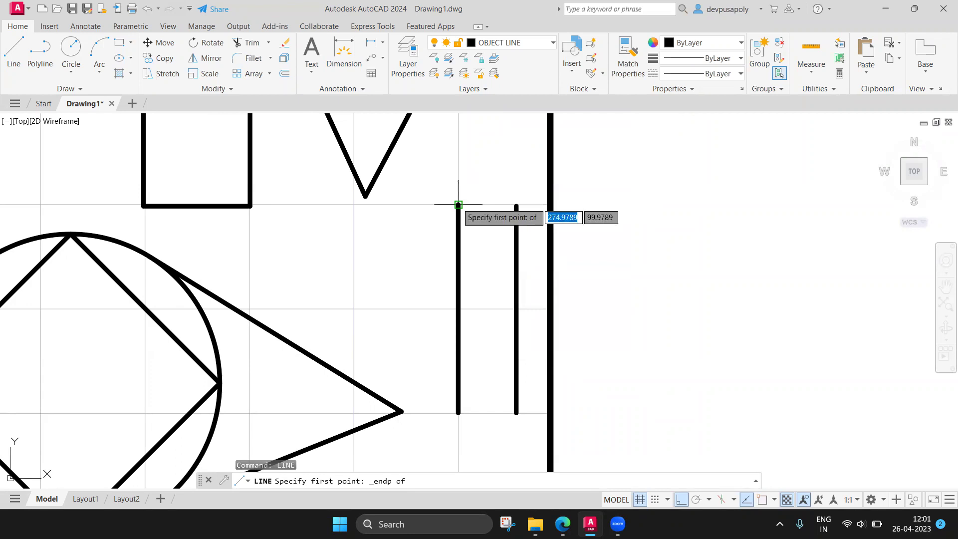
click(459, 204)
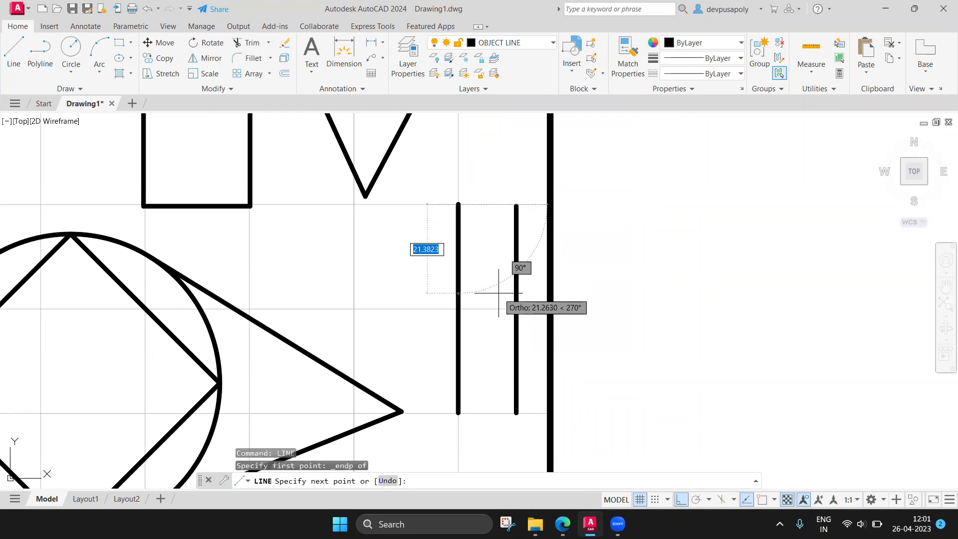
key(F8)
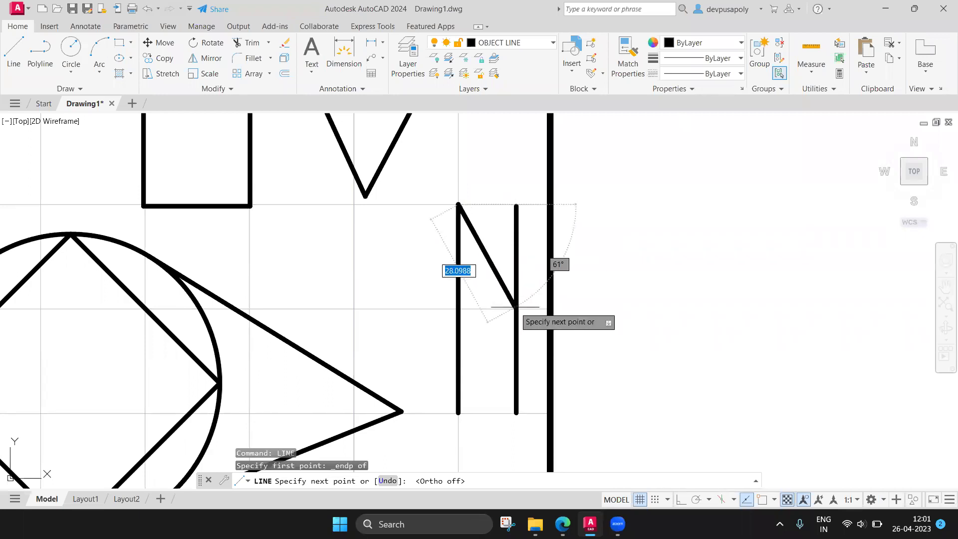
shift+right_click(517, 307)
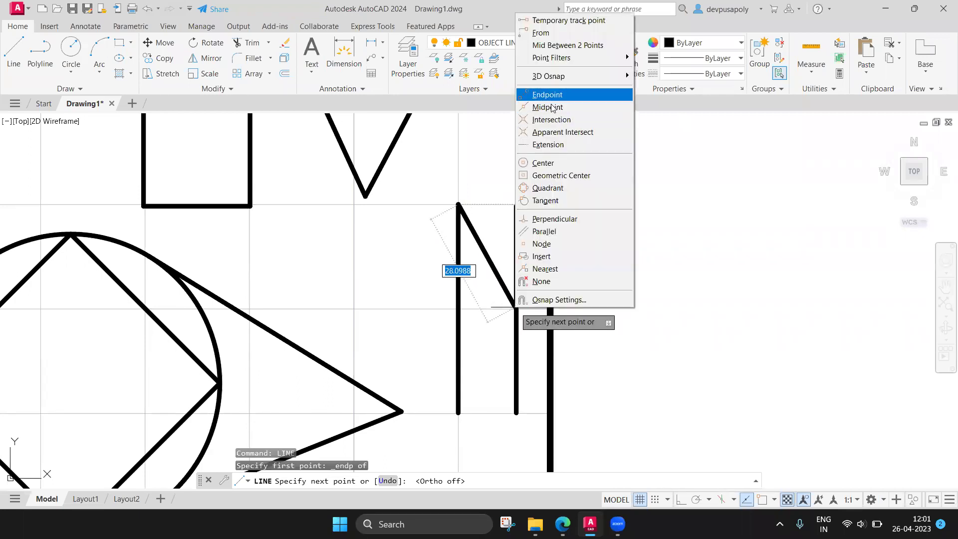
click(544, 105)
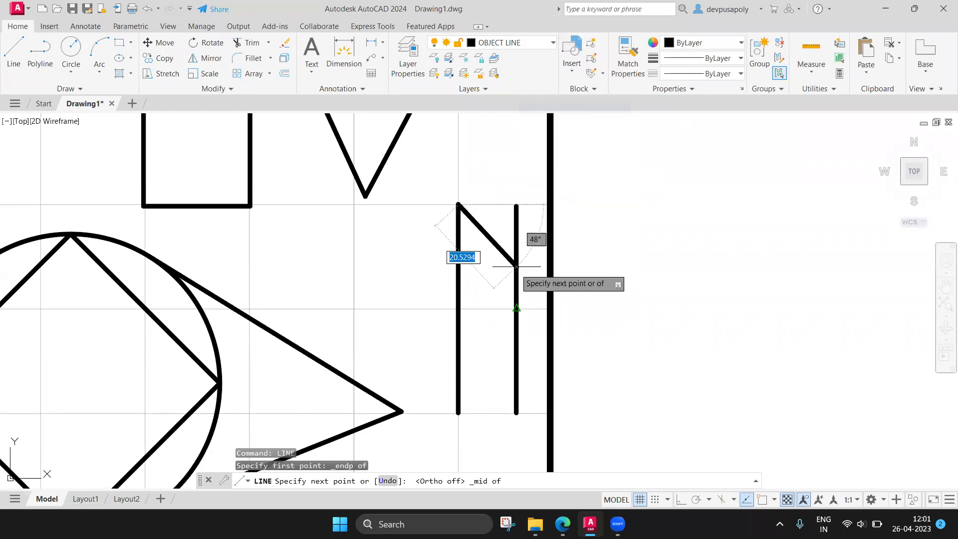
click(517, 308)
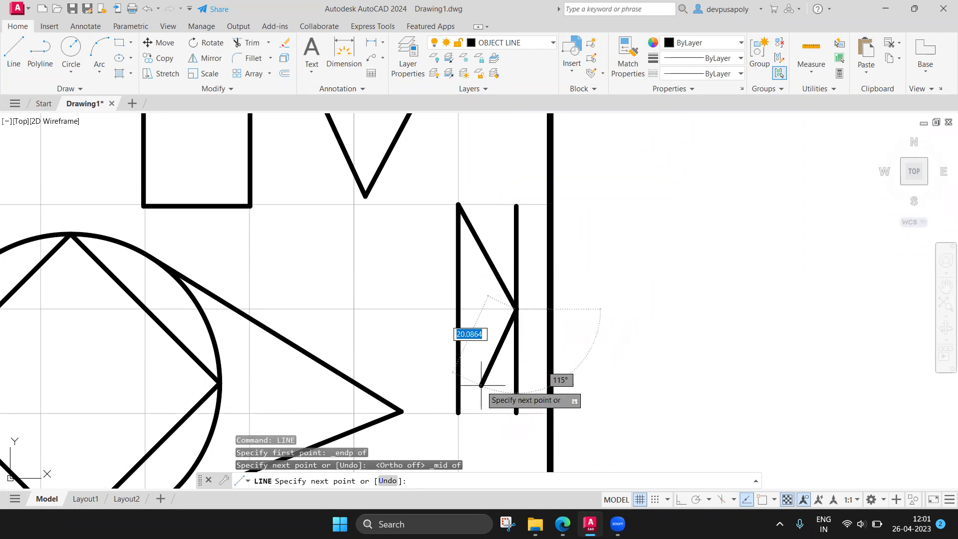
- Close the triangle with a diagonal to the left line's bottom endpoint, then check the right line
shift+right_click(482, 387)
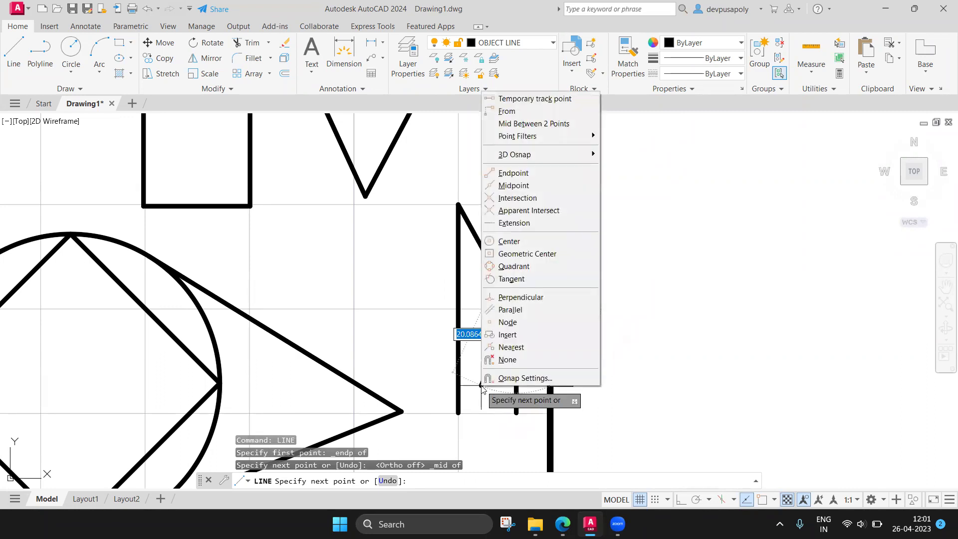
click(506, 175)
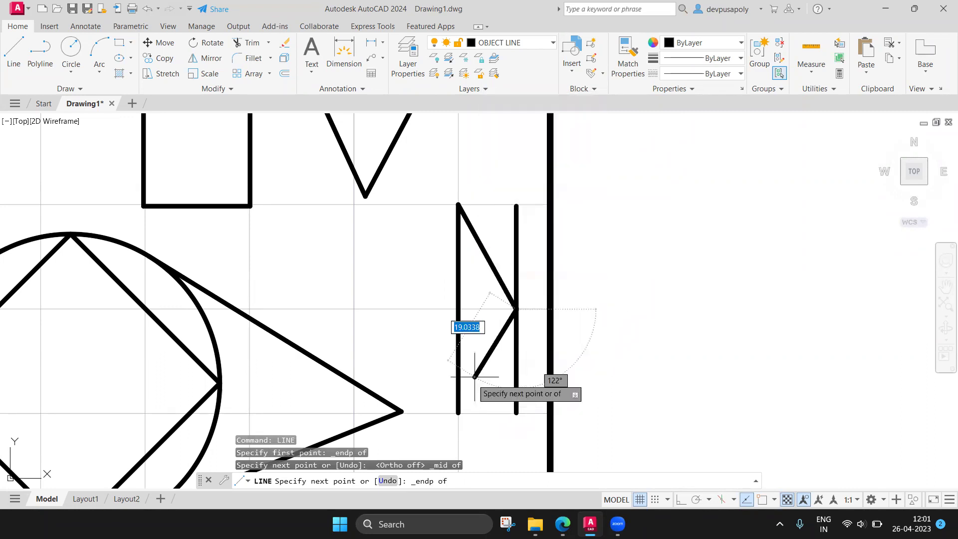
click(458, 411)
key(Escape)
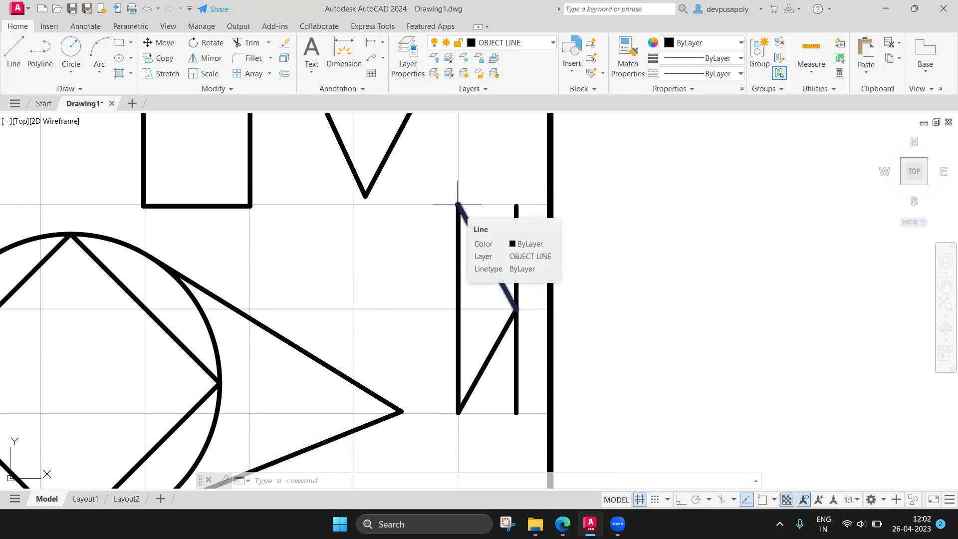
click(517, 293)
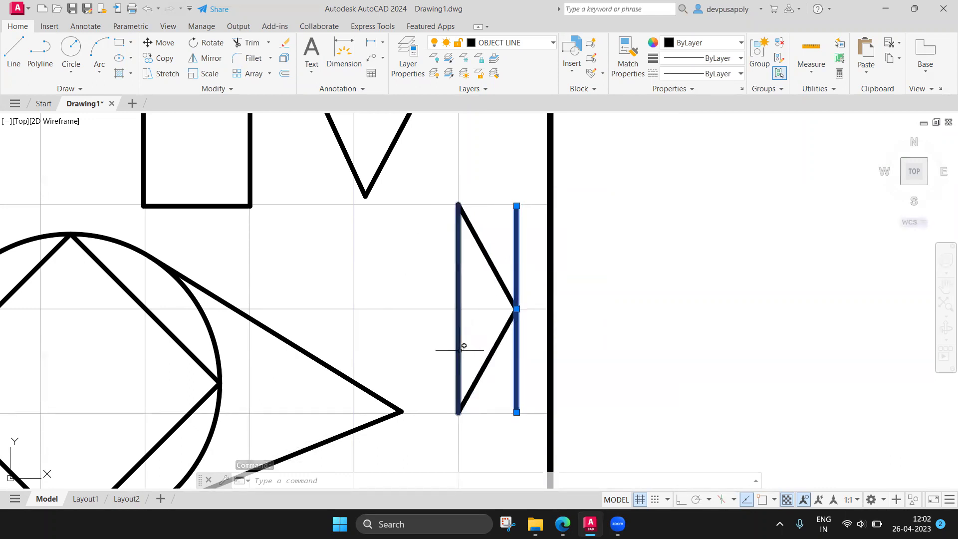
key(Escape)
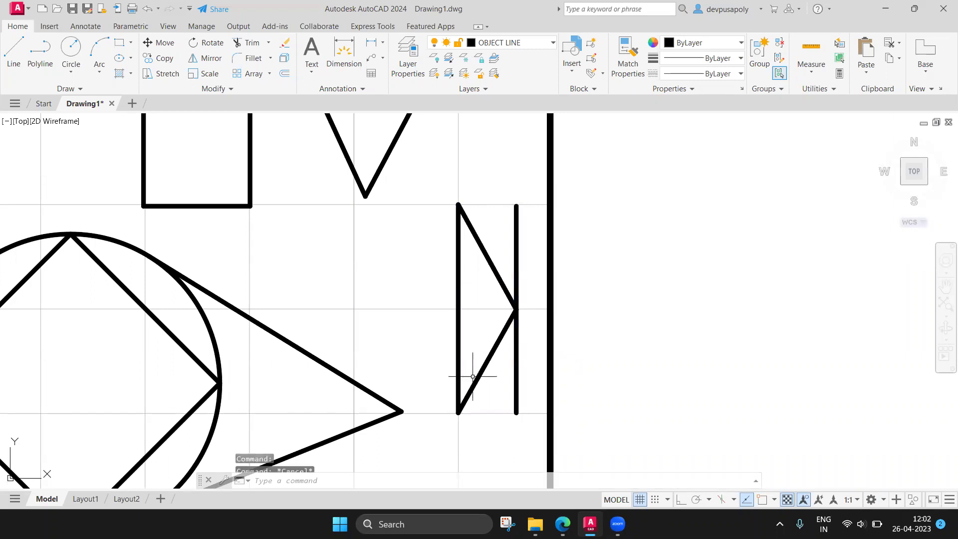
- Read the textbook's Running Object Snap instructions on page 101, then switch back to AutoCAD
click(569, 513)
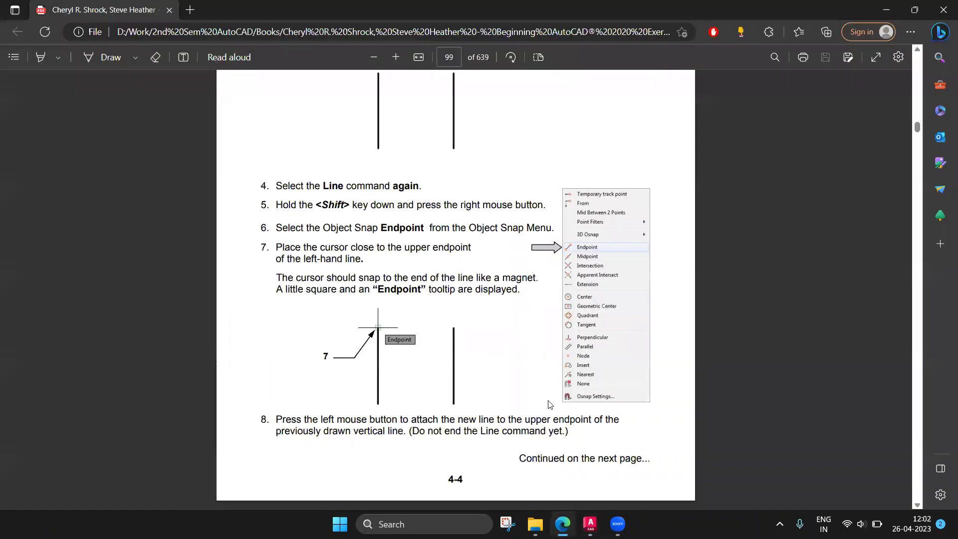
scroll(551, 404, down, 5)
scroll(587, 295, down, 2)
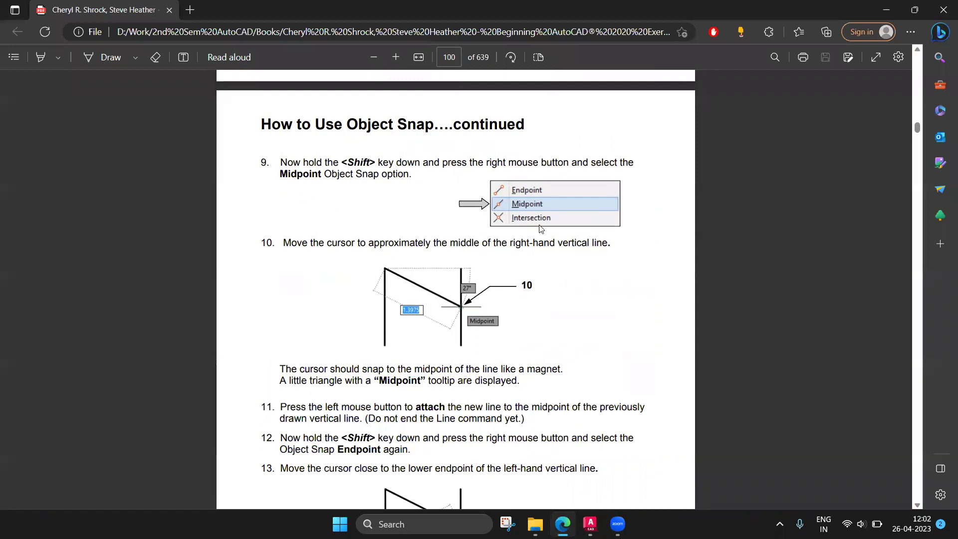
scroll(541, 228, down, 5)
scroll(433, 254, down, 4)
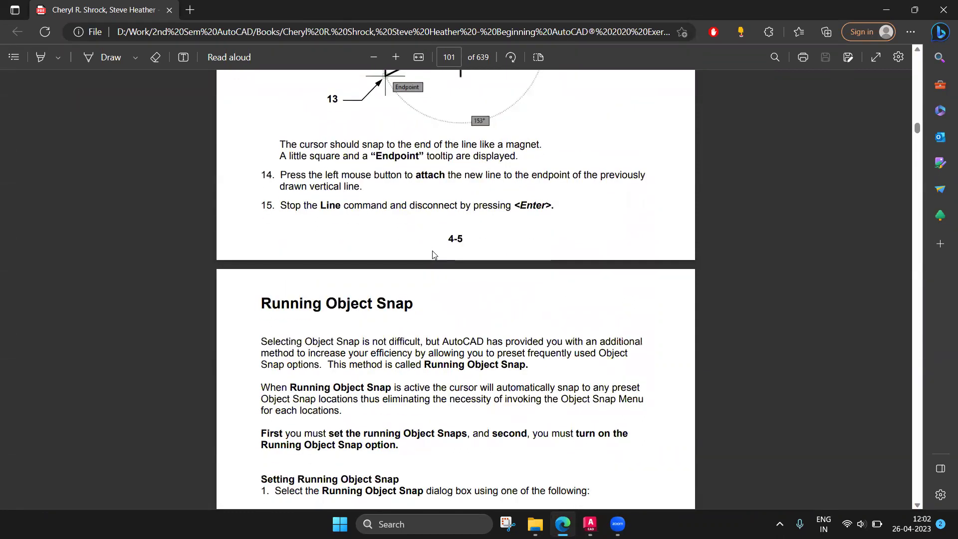
scroll(434, 255, down, 2)
scroll(432, 252, down, 2)
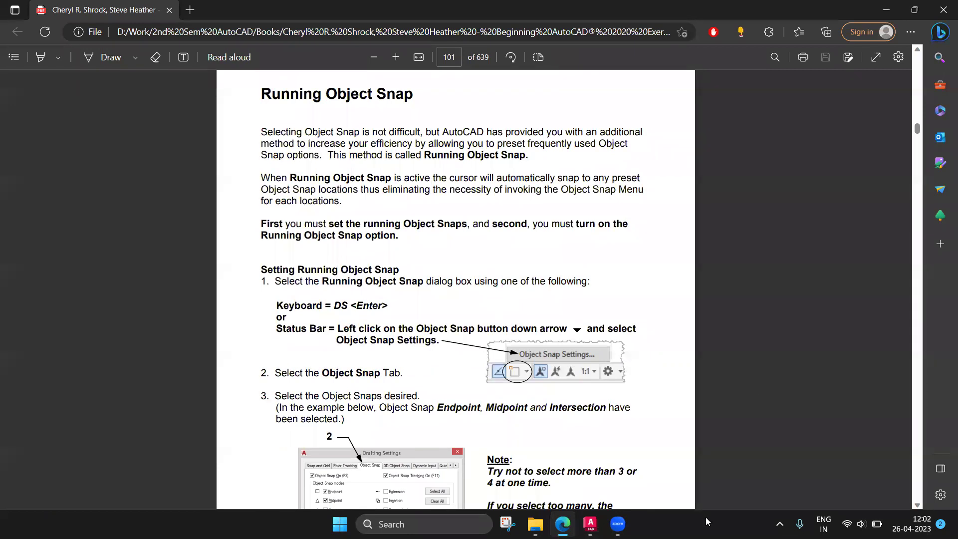
key(alt+Tab)
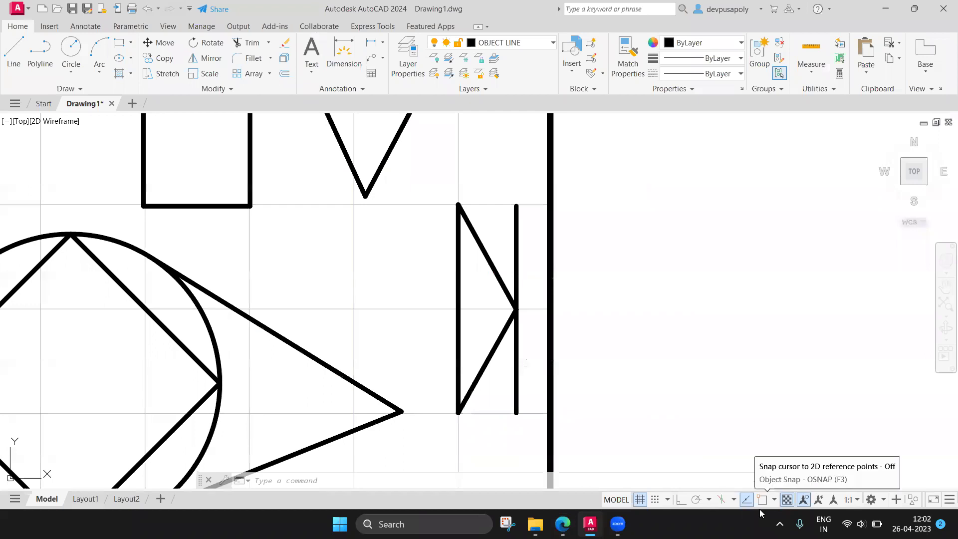
- Turn object snapping on, check the enabled snap modes, and pan to the lower area
click(760, 509)
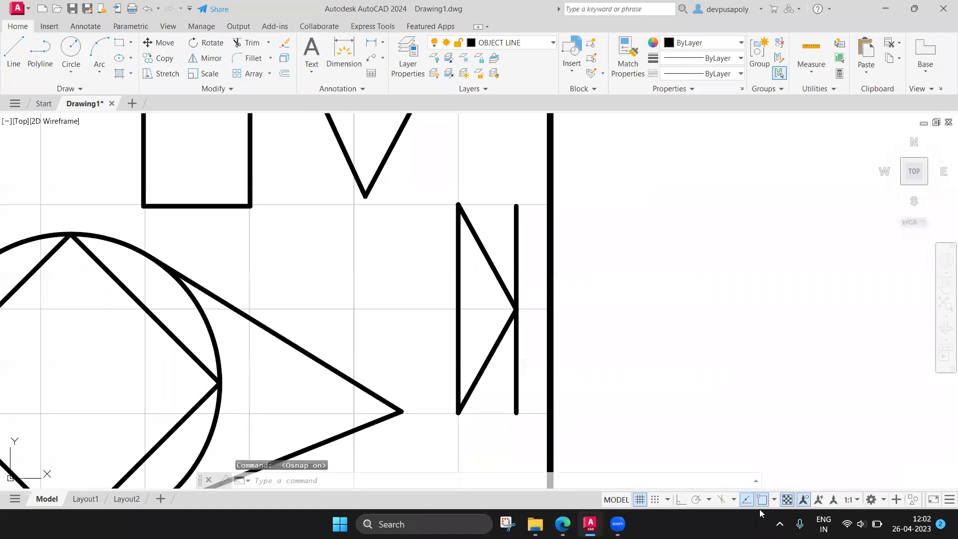
right_click(760, 510)
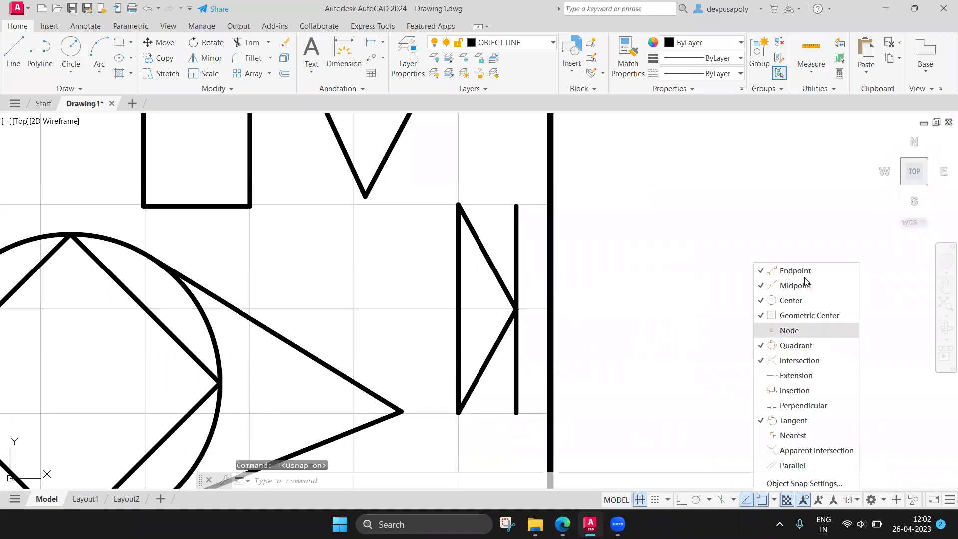
key(Escape)
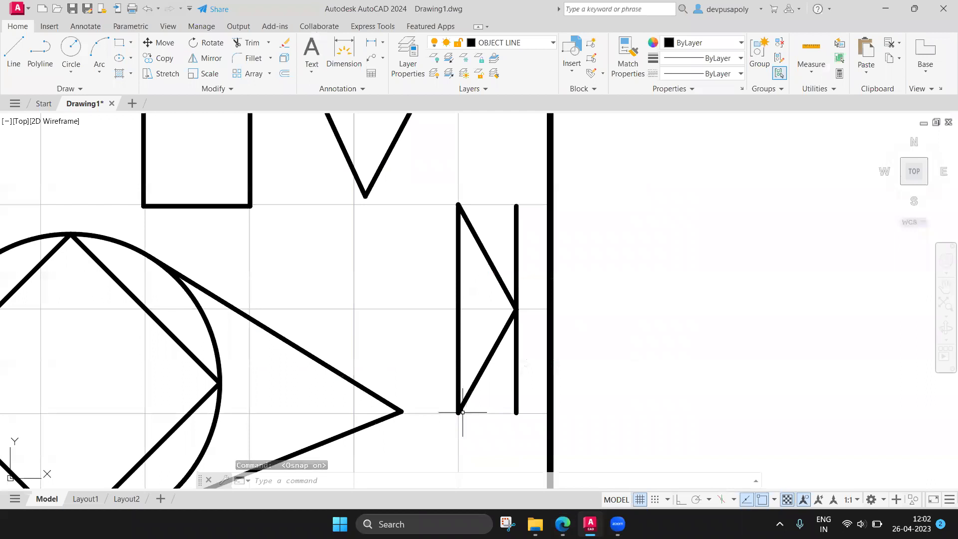
middle_drag(459, 307, 480, 150)
scroll(469, 146, down, 2)
mouse_move(479, 190)
middle_down()
mouse_move(492, 228)
mouse_move(483, 248)
middle_up()
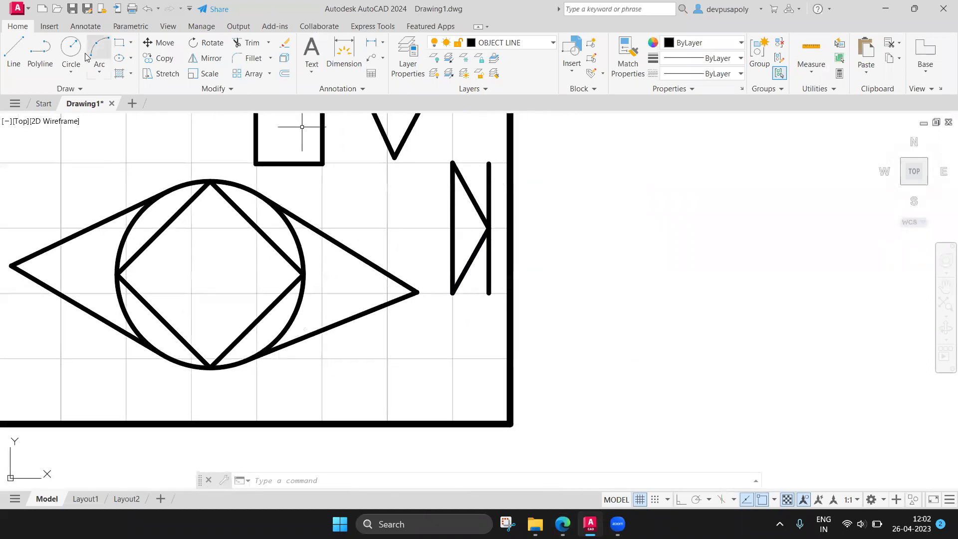
- Draw two parallel vertical lines below the first symbol, ending near the bottom border
click(14, 50)
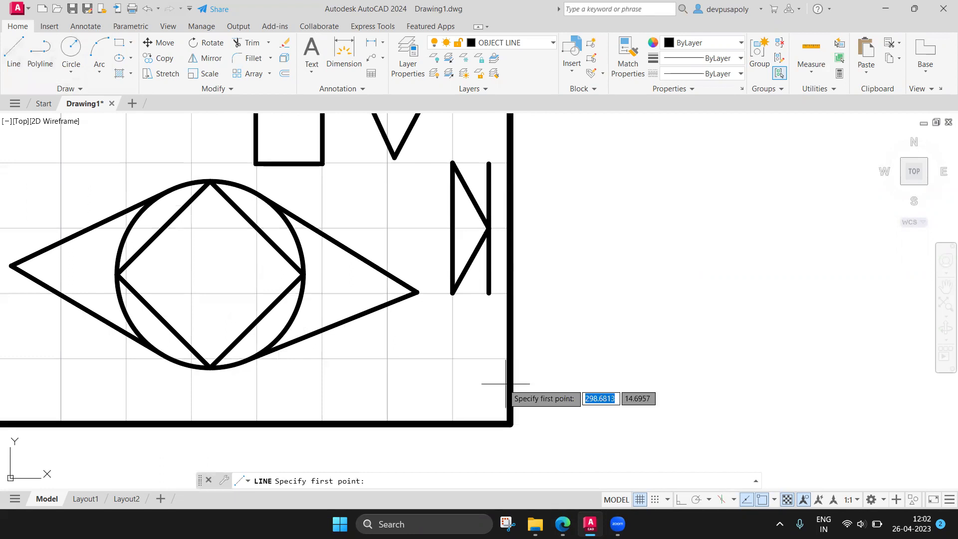
click(453, 310)
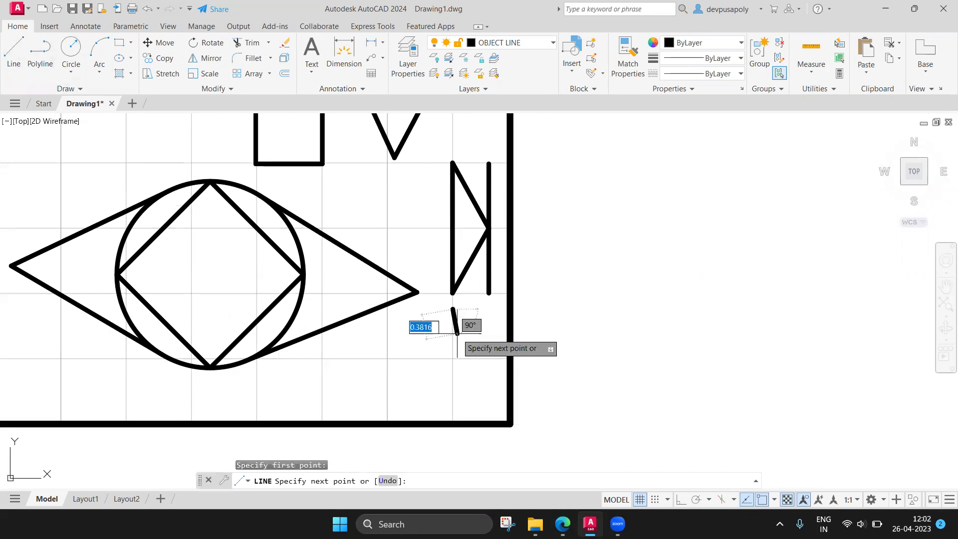
click(453, 413)
key(Return)
click(13, 50)
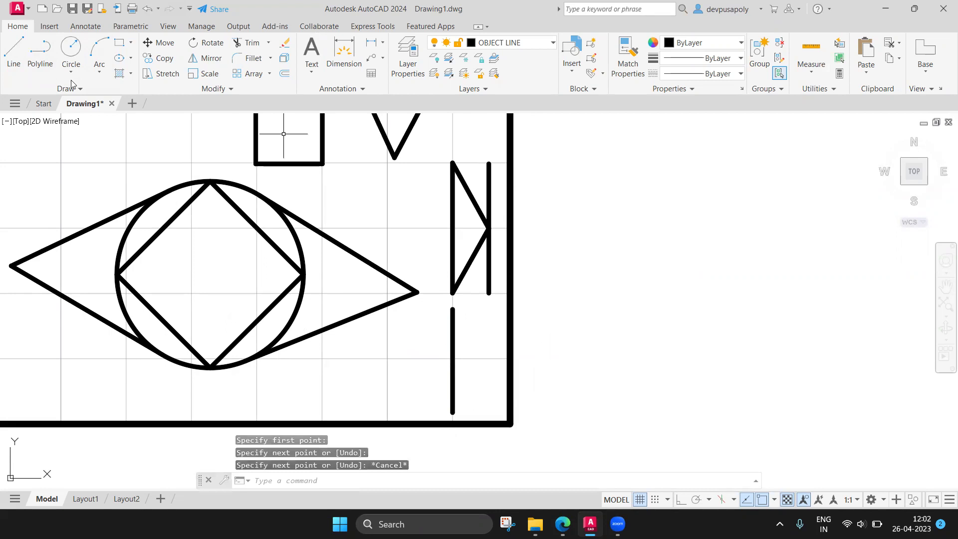
click(490, 311)
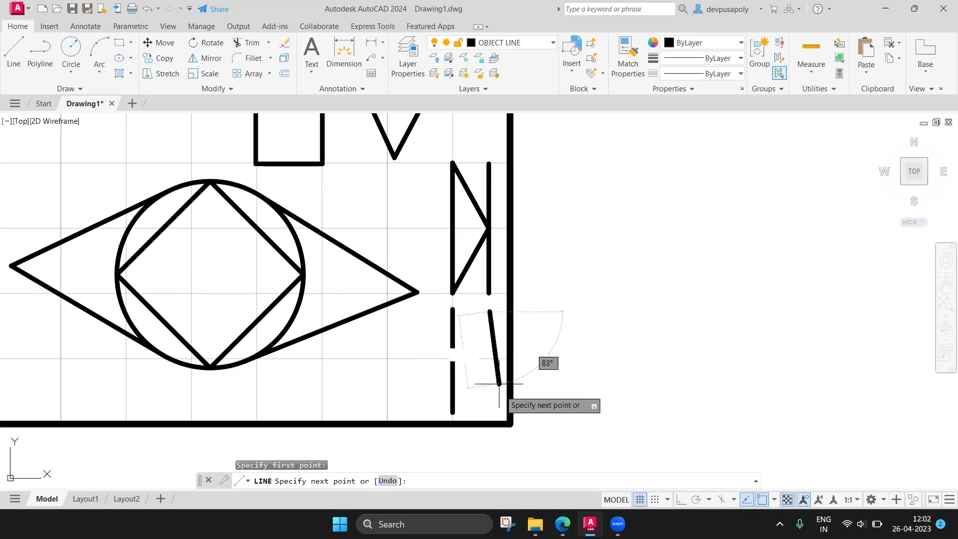
click(490, 413)
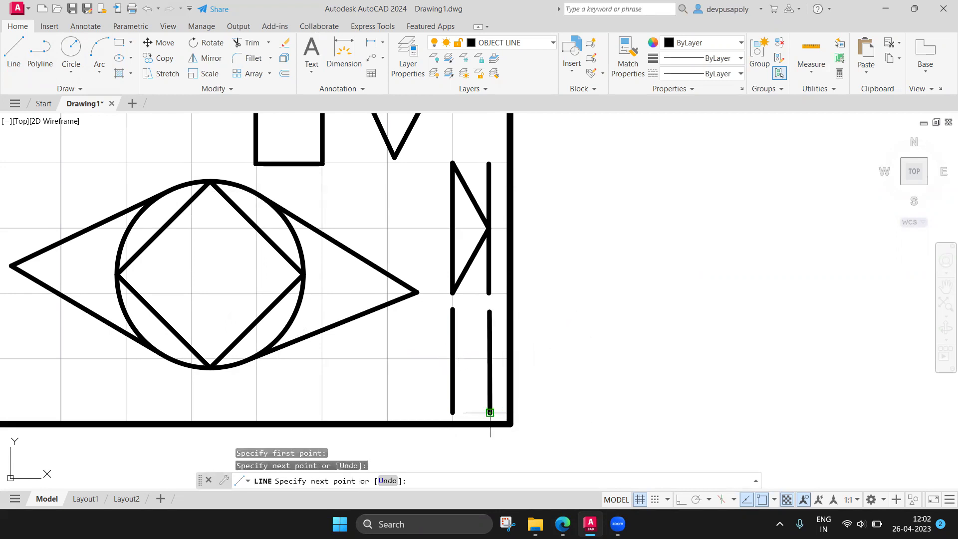
key(Escape)
- Join the left line's ends to the right line's midpoint, forming the second triangle
scroll(559, 352, up, 2)
middle_drag(561, 354, 597, 287)
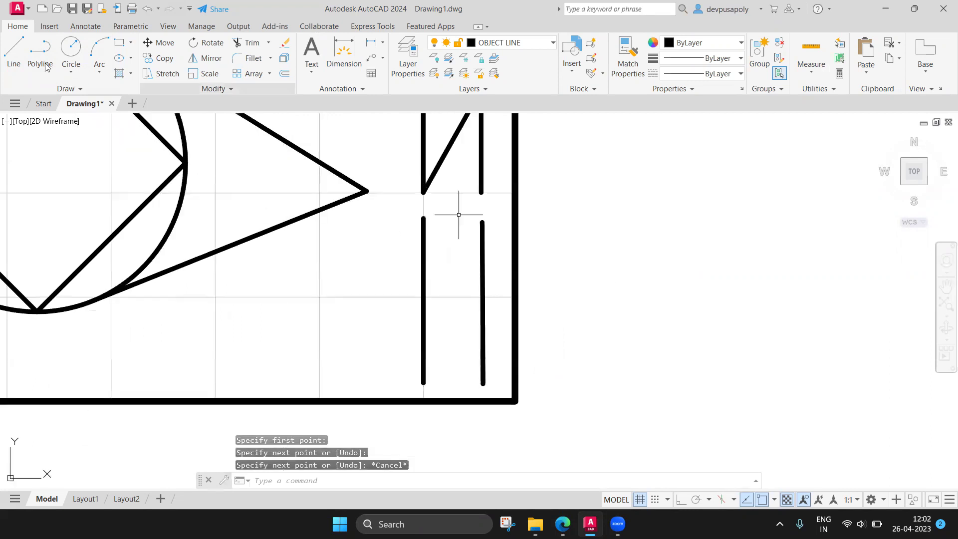
click(40, 50)
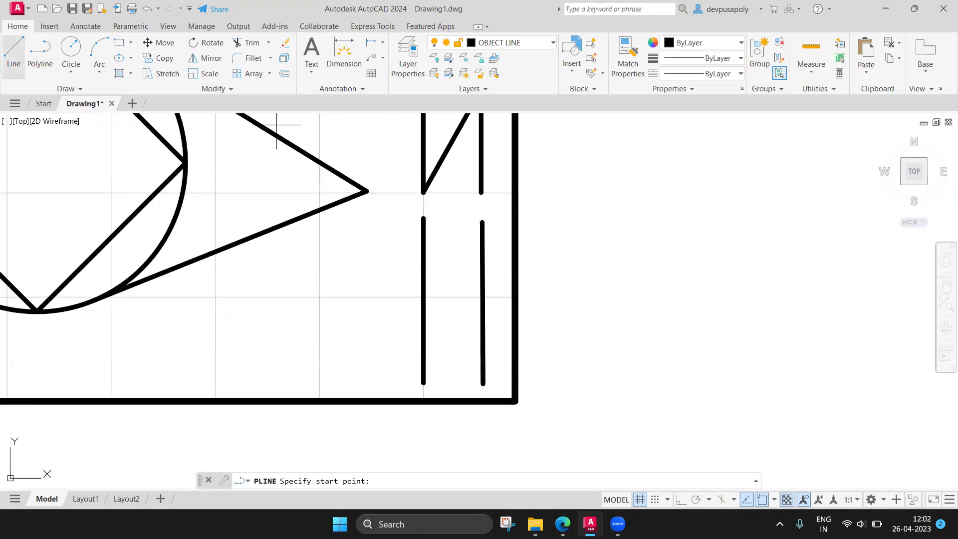
click(424, 218)
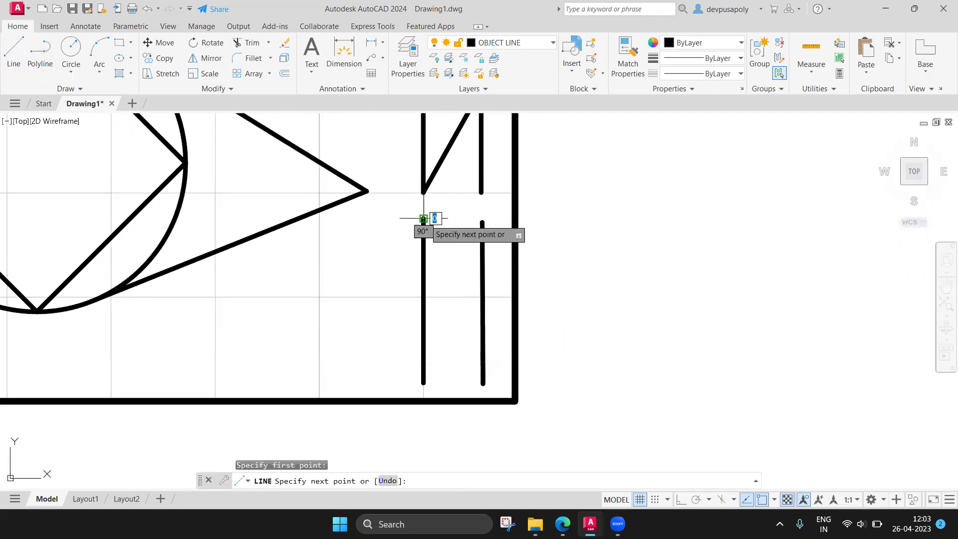
click(482, 301)
click(424, 382)
key(Escape)
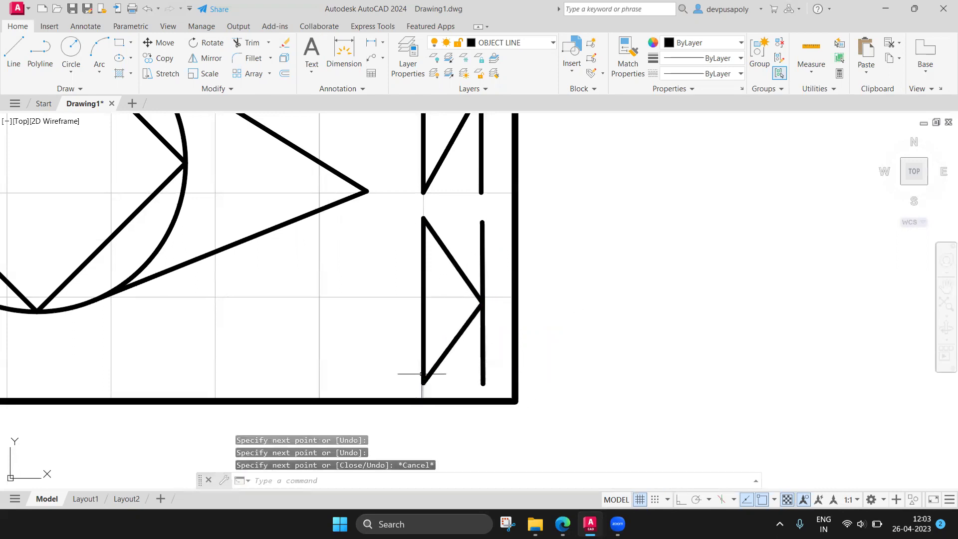
scroll(399, 300, down, 1)
scroll(399, 301, down, 2)
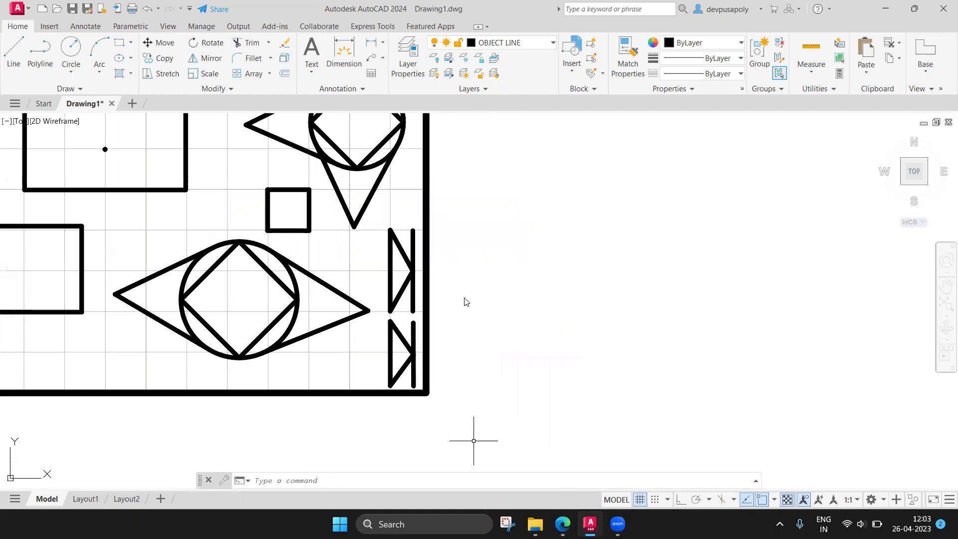
- Read on to the textbook's Zoom section on page 103, then return to AutoCAD
key(alt+Tab)
scroll(446, 252, down, 5)
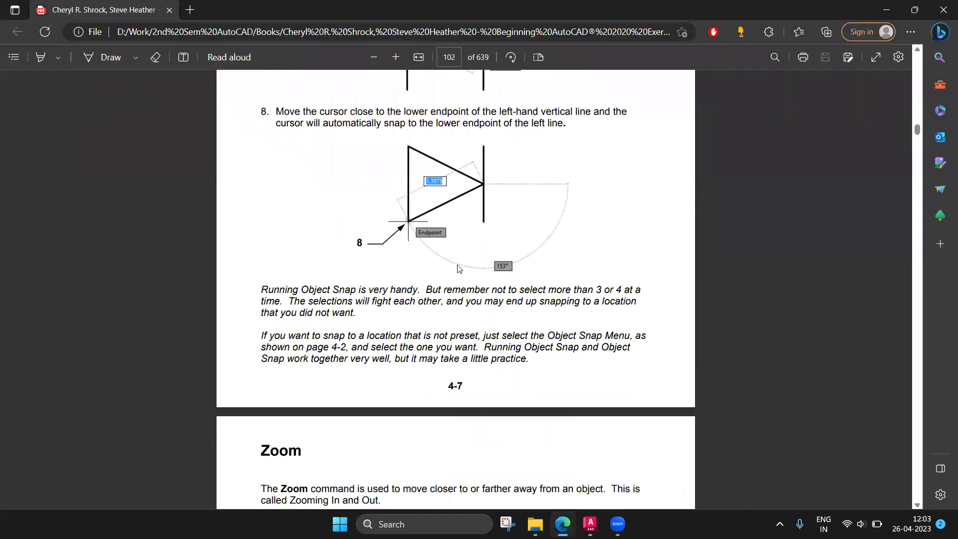
scroll(459, 268, down, 6)
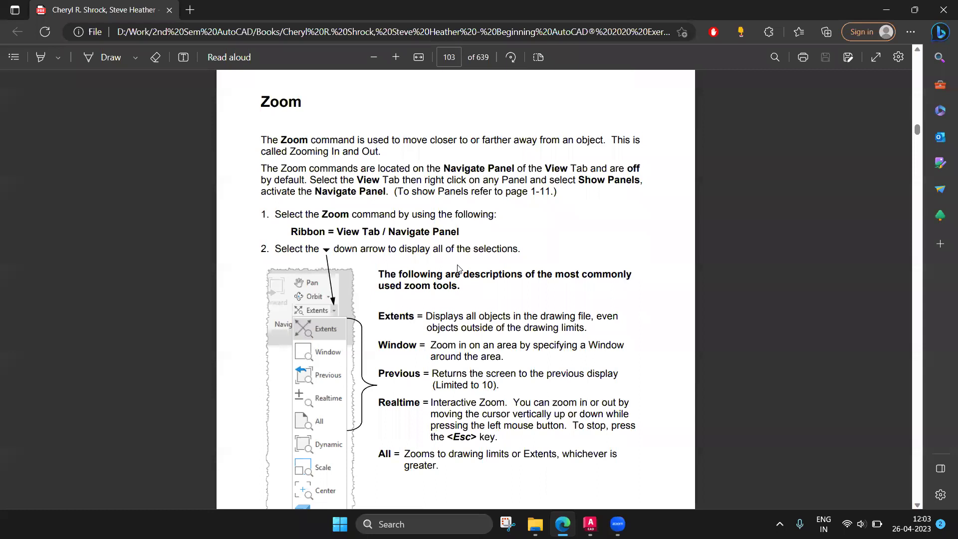
key(alt+Tab)
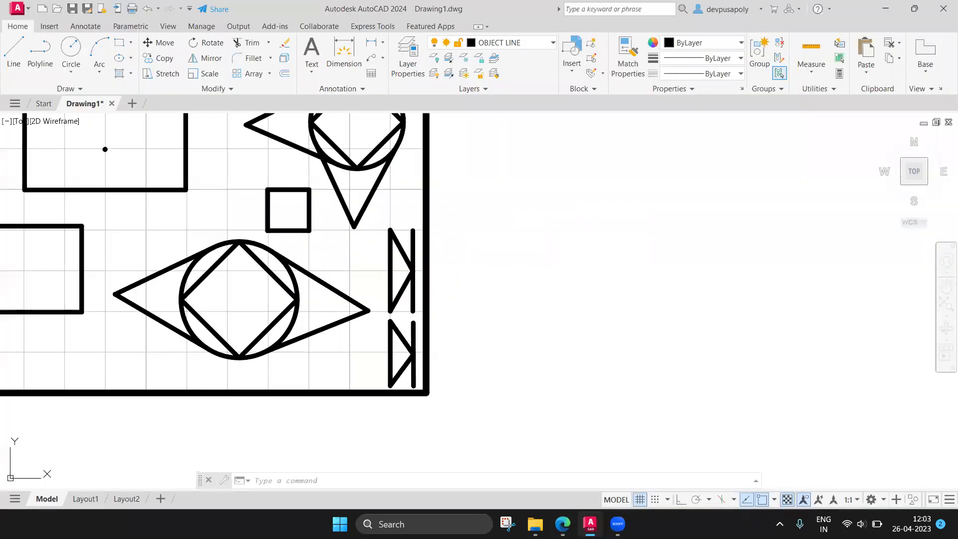
- Pan and zoom to show the left shapes and the border
scroll(344, 243, up, 2)
scroll(345, 243, up, 3)
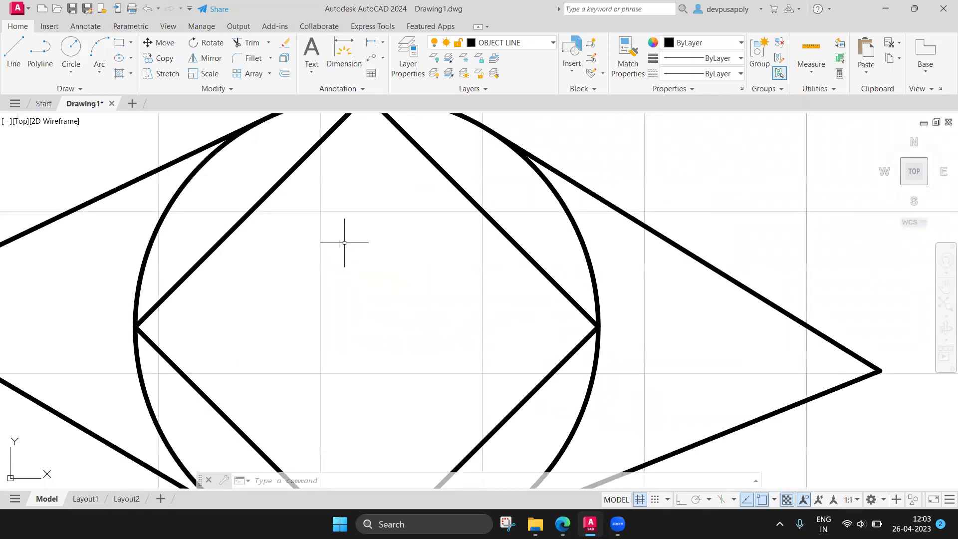
scroll(345, 243, down, 2)
scroll(344, 243, down, 2)
mouse_move(345, 243)
middle_down()
mouse_move(384, 236)
mouse_move(440, 321)
middle_up()
middle_drag(342, 246, 396, 218)
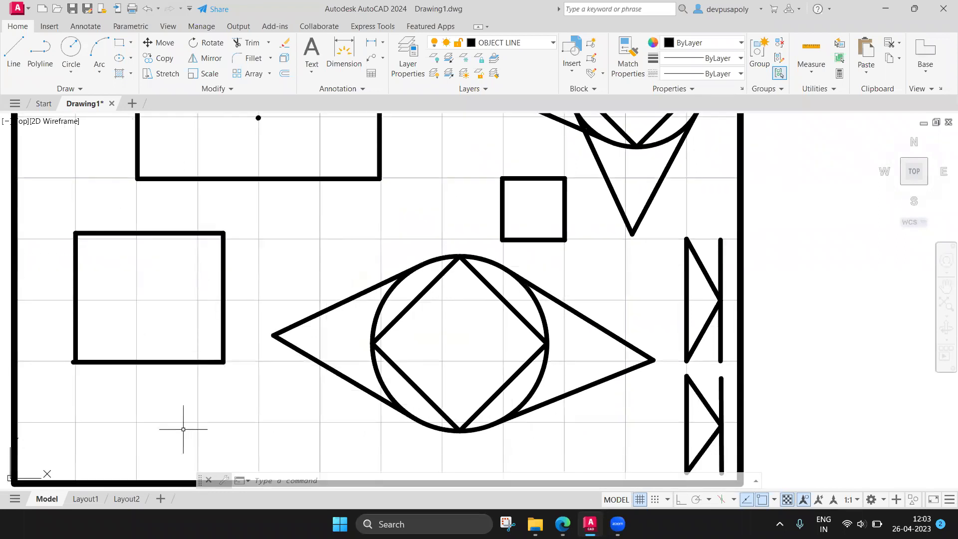
- Zoom Window in on the left square, then bring the full bordered drawing back into view
text(ZOO)
text(M)
key(Return)
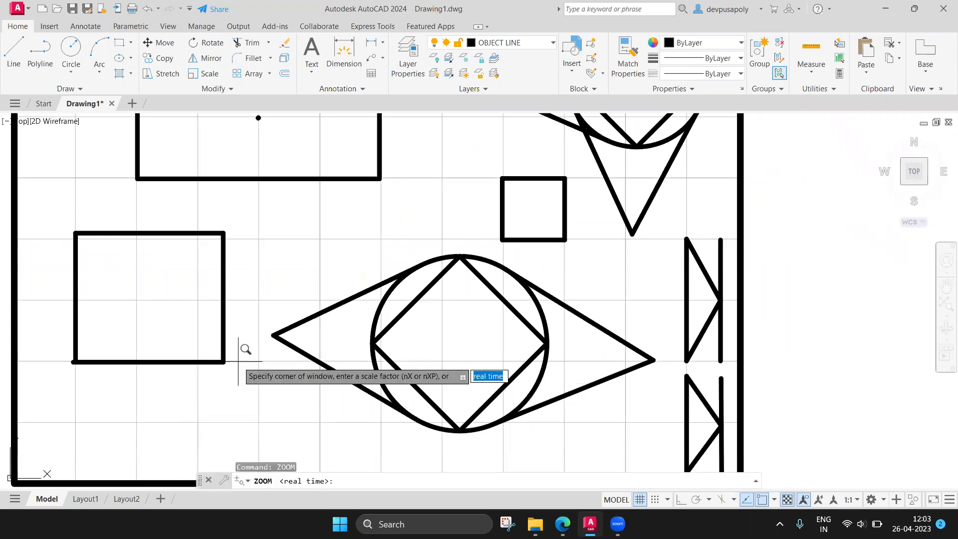
click(43, 210)
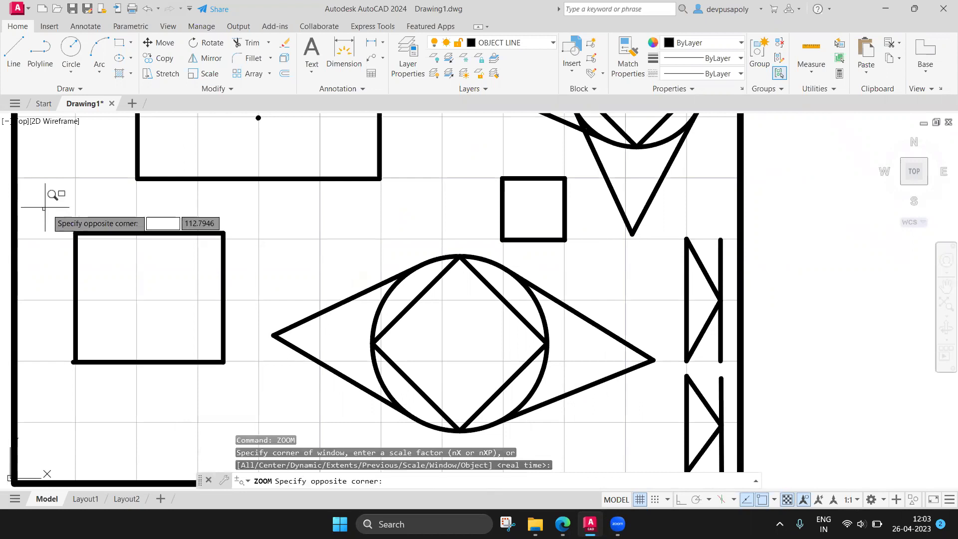
click(260, 395)
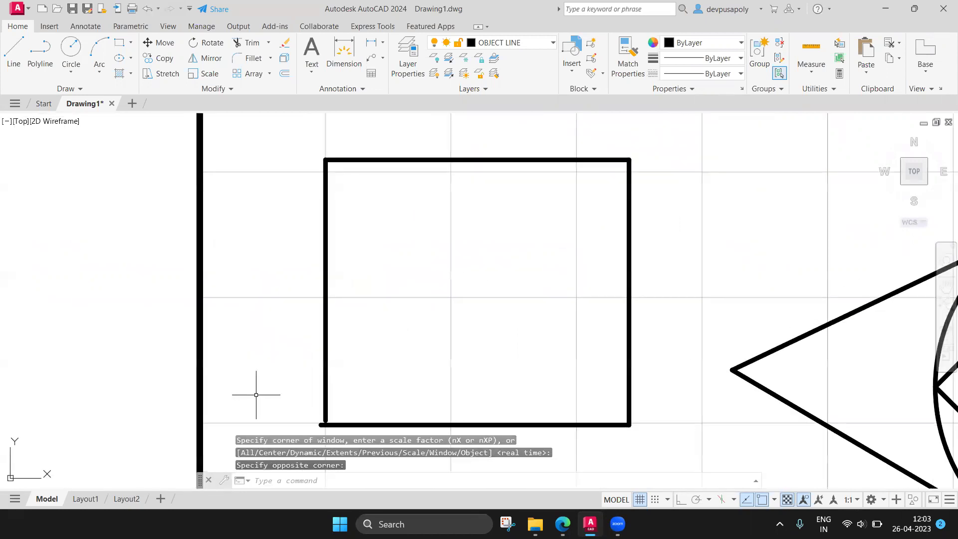
key(Escape)
scroll(257, 391, down, 5)
middle_drag(452, 380, 428, 333)
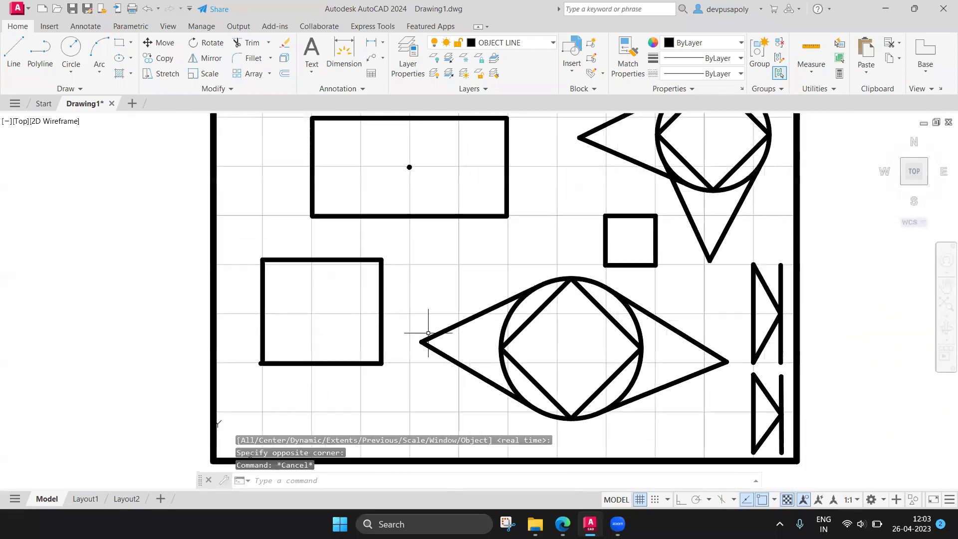
text(ZOOM)
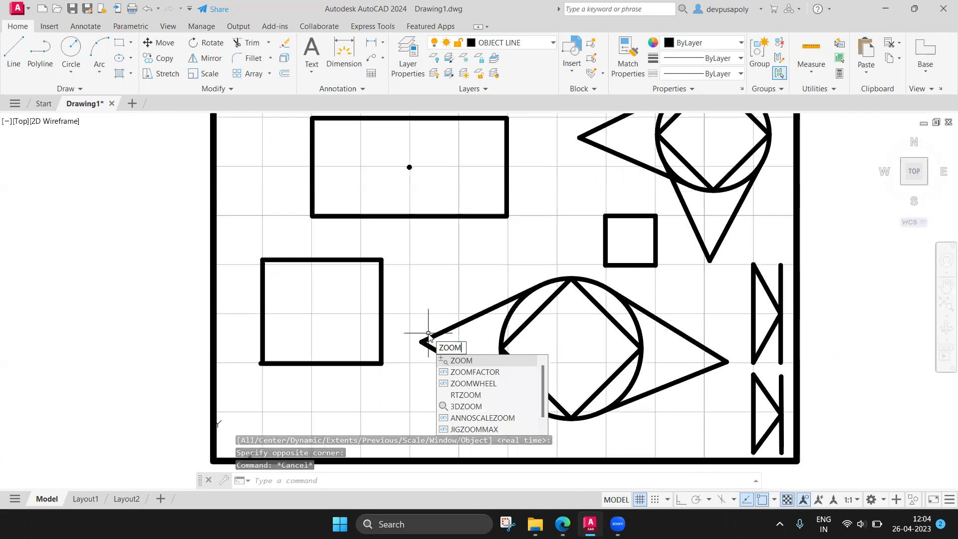
- Zoom Window in on the left square, then adjust the view with the wheel and a pan
key(Return)
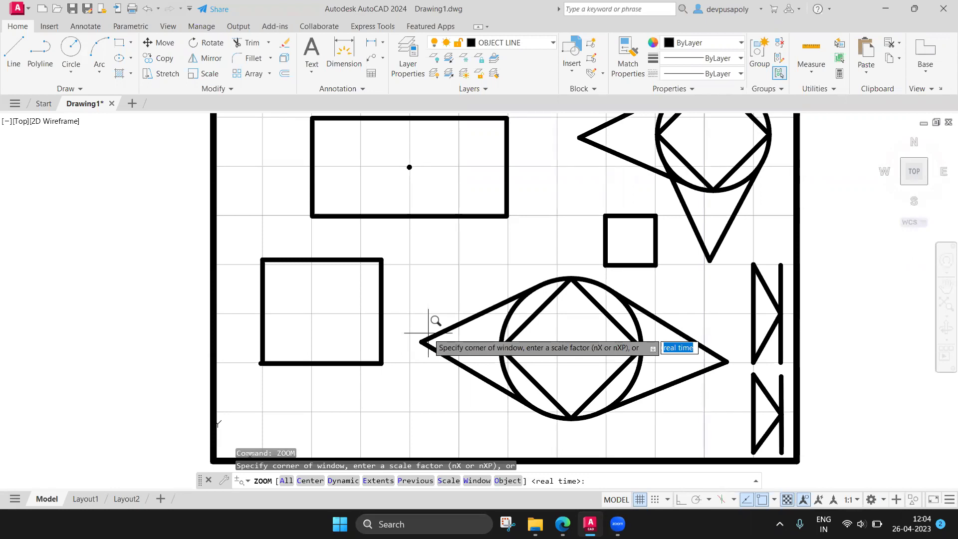
click(242, 245)
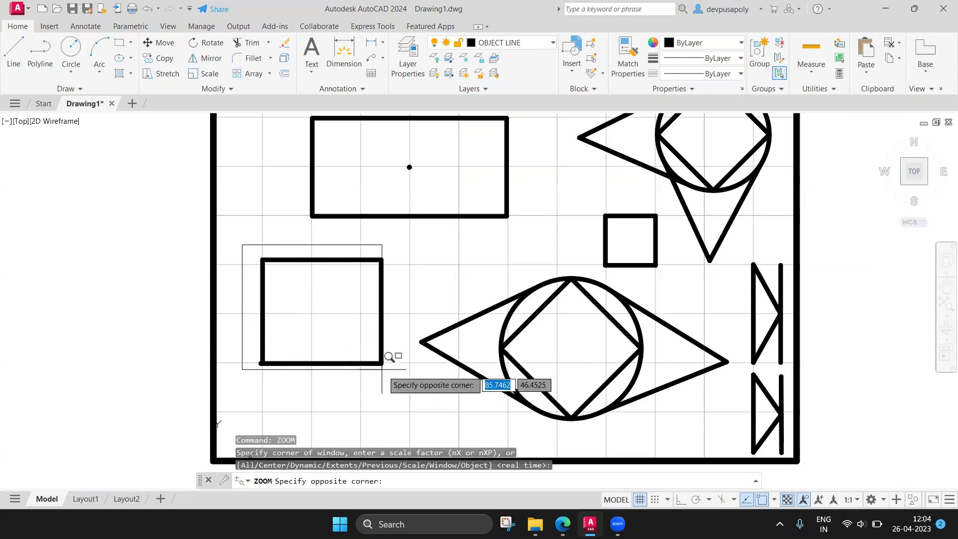
click(399, 369)
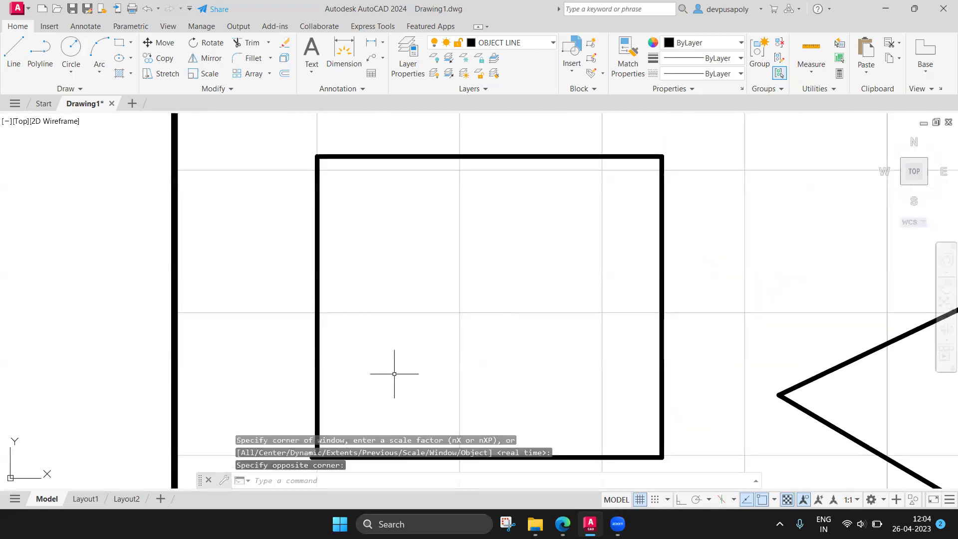
scroll(394, 374, down, 10)
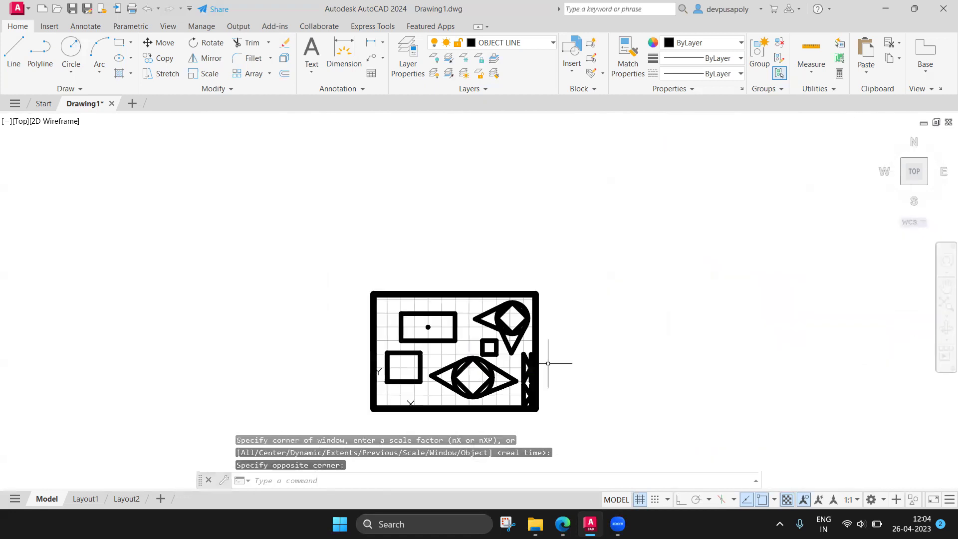
scroll(509, 370, up, 6)
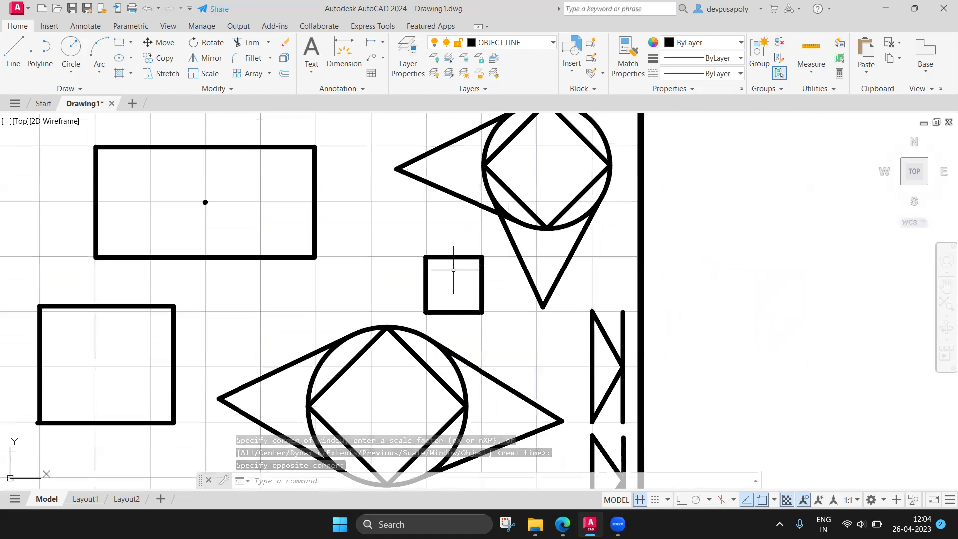
middle_drag(450, 307, 475, 252)
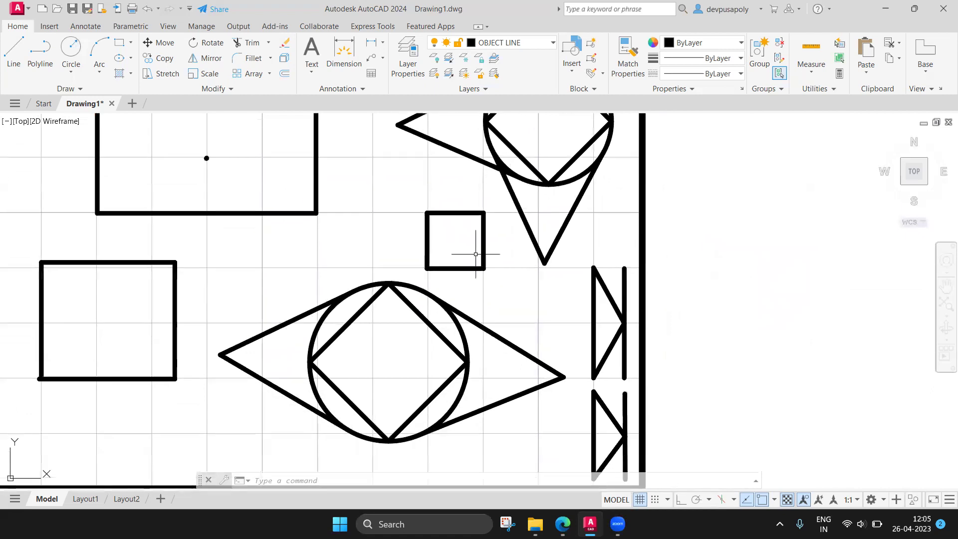
- Zoom Window in closely on the small square
text(zoom)
key(Return)
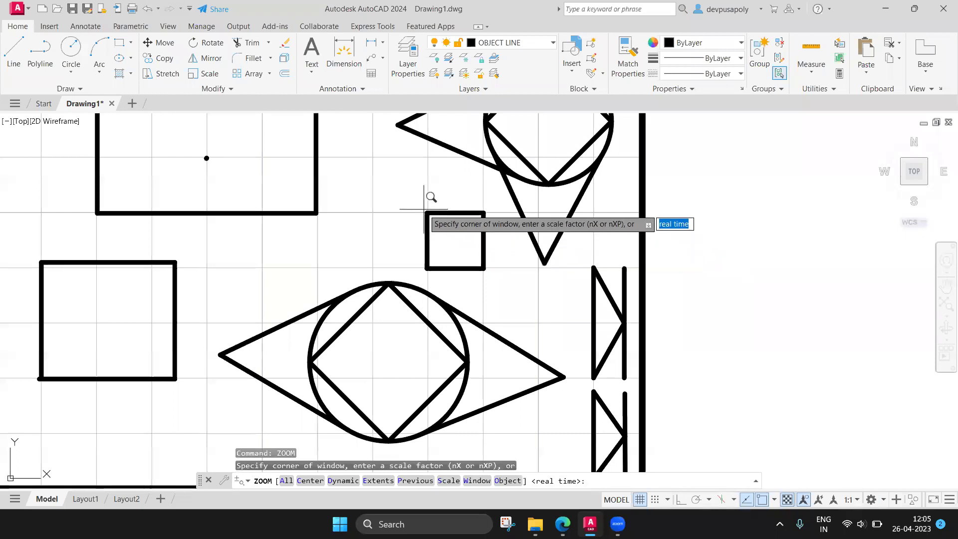
click(419, 209)
click(460, 238)
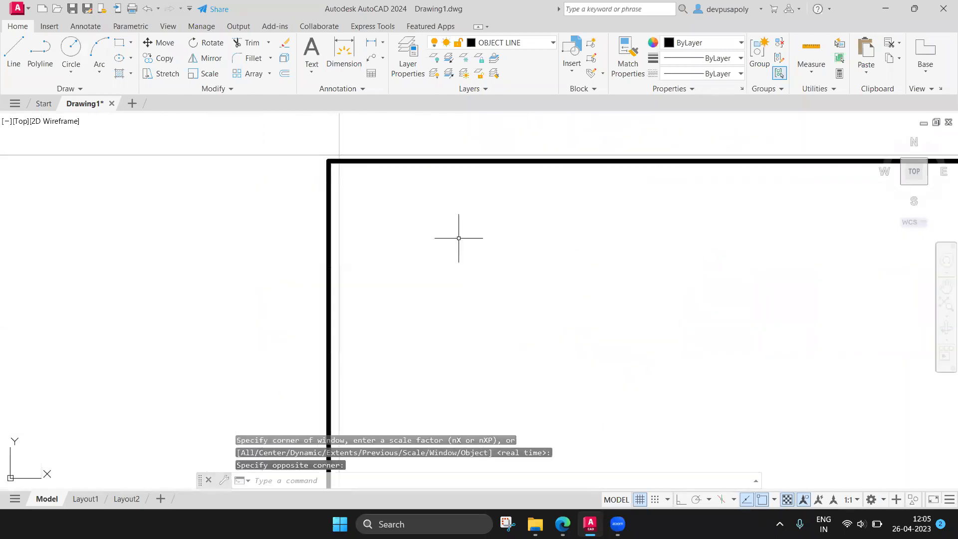
scroll(487, 260, down, 5)
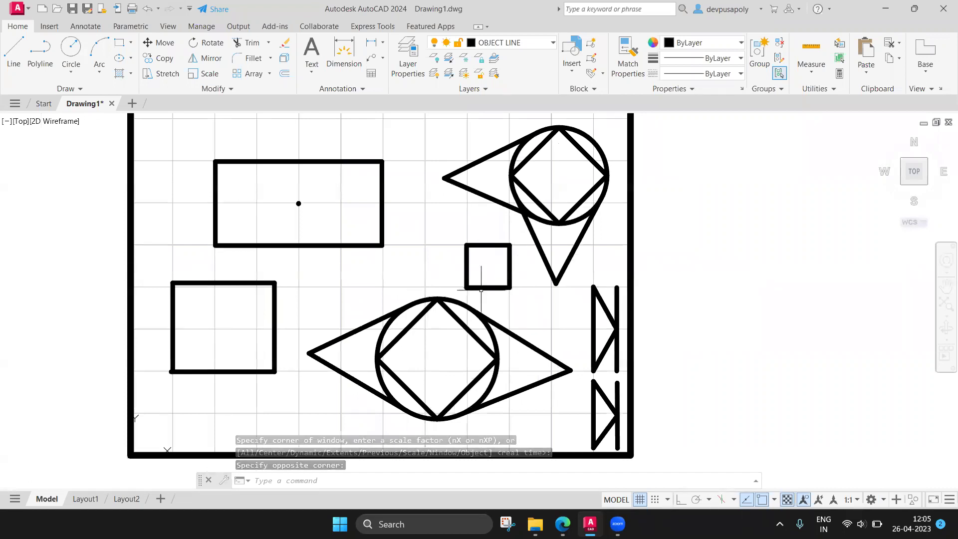
scroll(490, 271, up, 2)
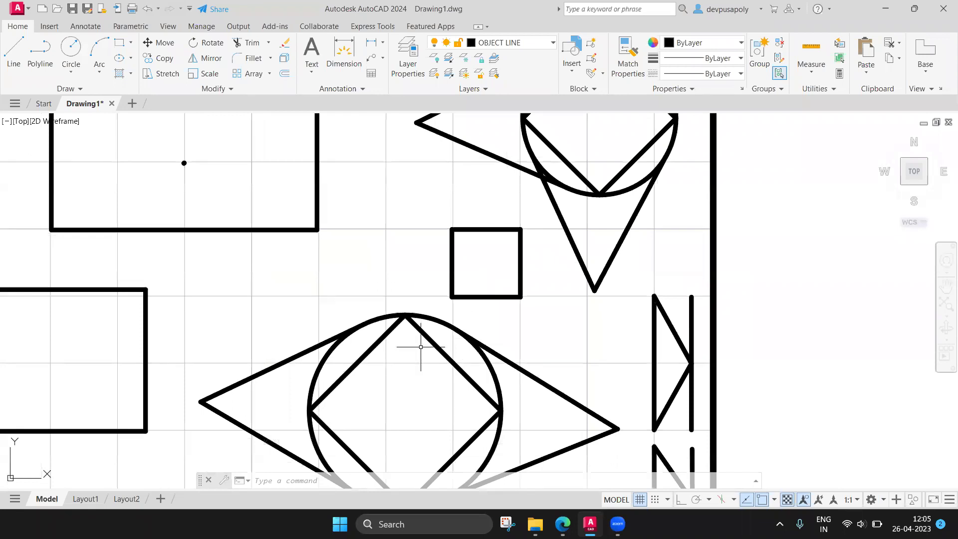
- Window-select the star, circle and square edge, shift the view, then cancel the selection
scroll(418, 347, down, 2)
drag(275, 310, 548, 456)
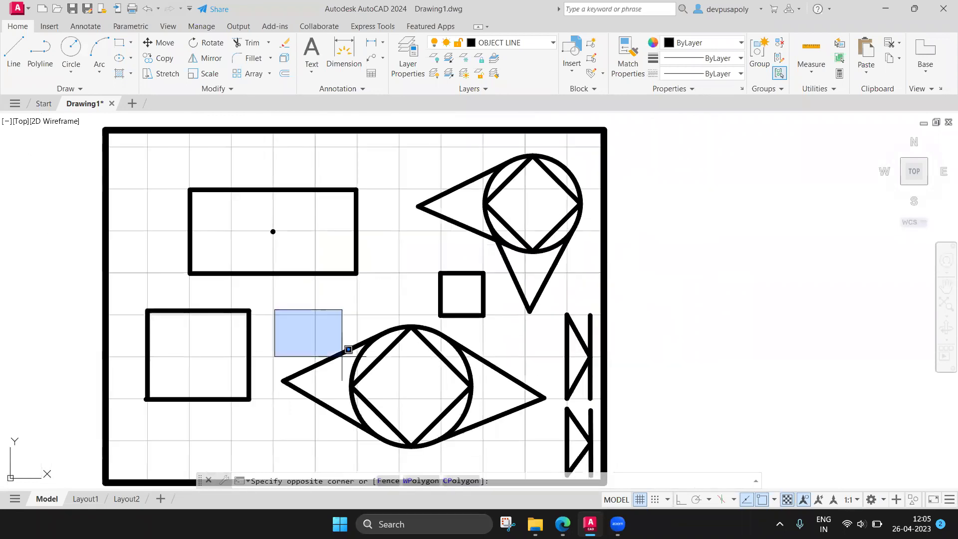
click(548, 455)
scroll(491, 415, up, 2)
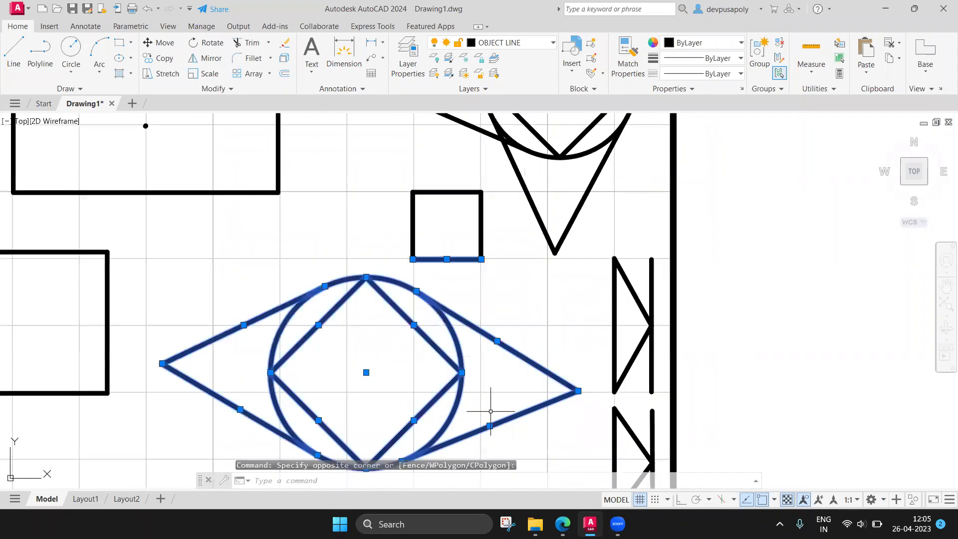
middle_drag(491, 411, 541, 358)
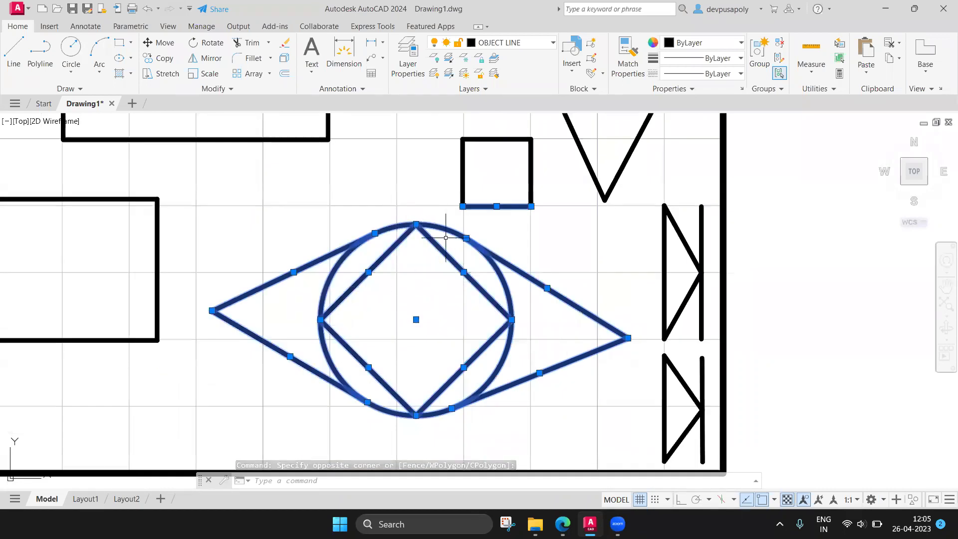
key(Escape)
- Zoom Window in on the top of the circle, then switch to the reference PDF
text(zo)
key(Return)
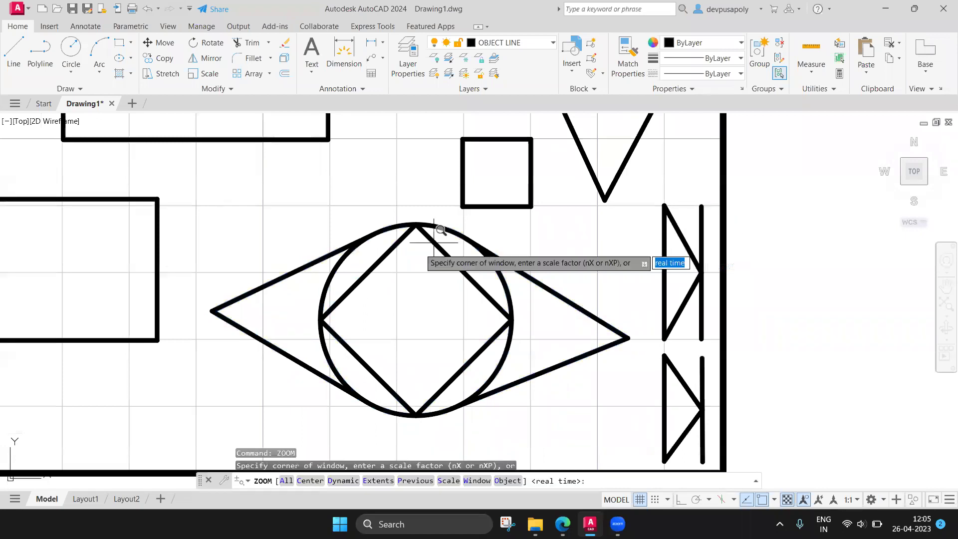
click(361, 209)
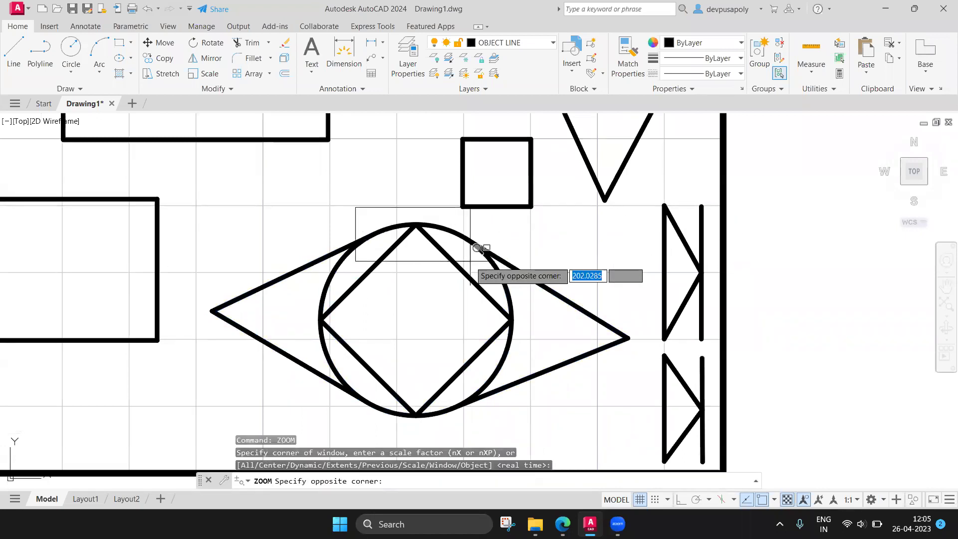
click(475, 259)
click(484, 252)
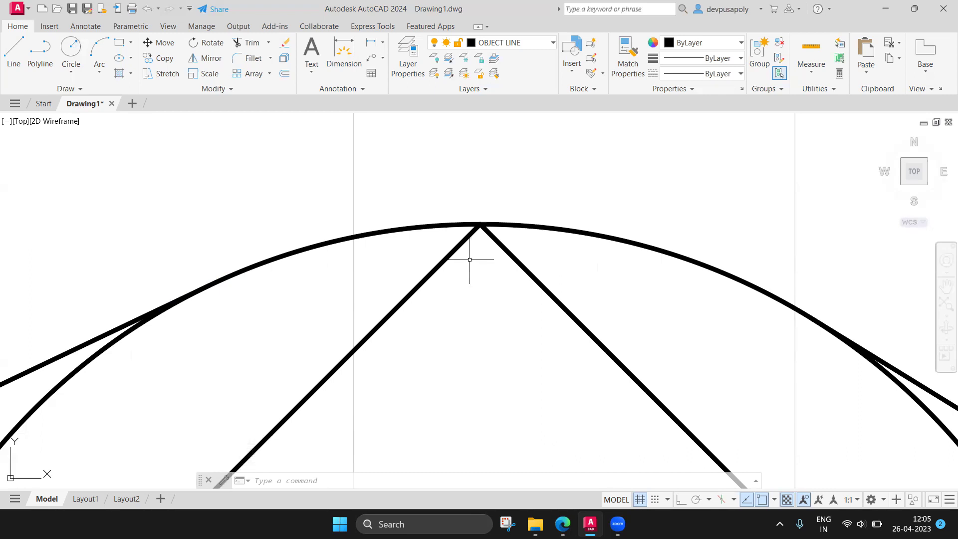
scroll(470, 260, down, 8)
middle_drag(503, 292, 489, 260)
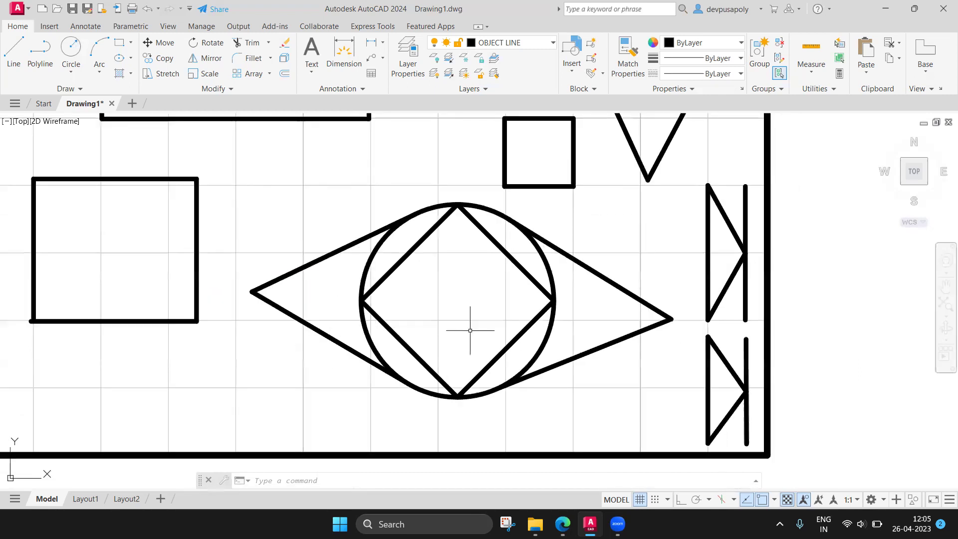
click(470, 331)
key(Escape)
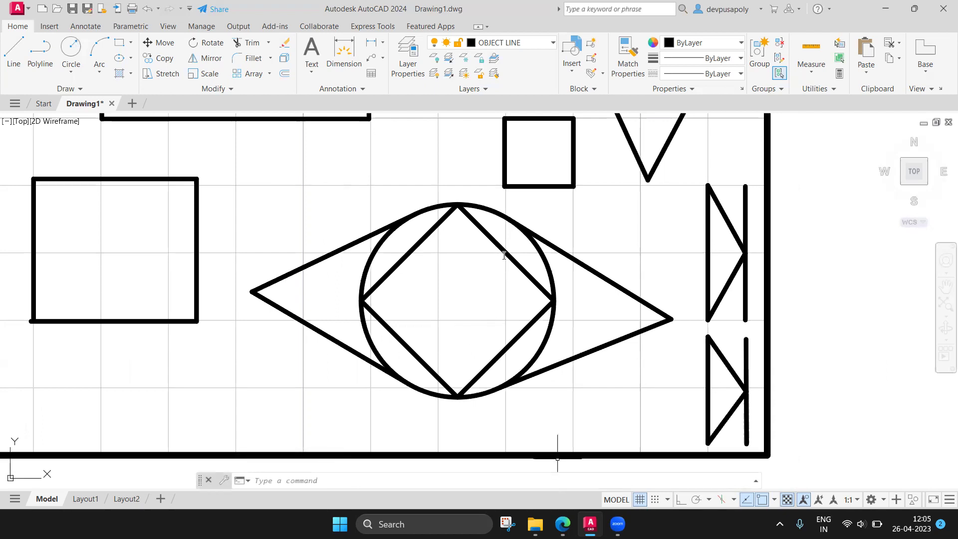
click(563, 525)
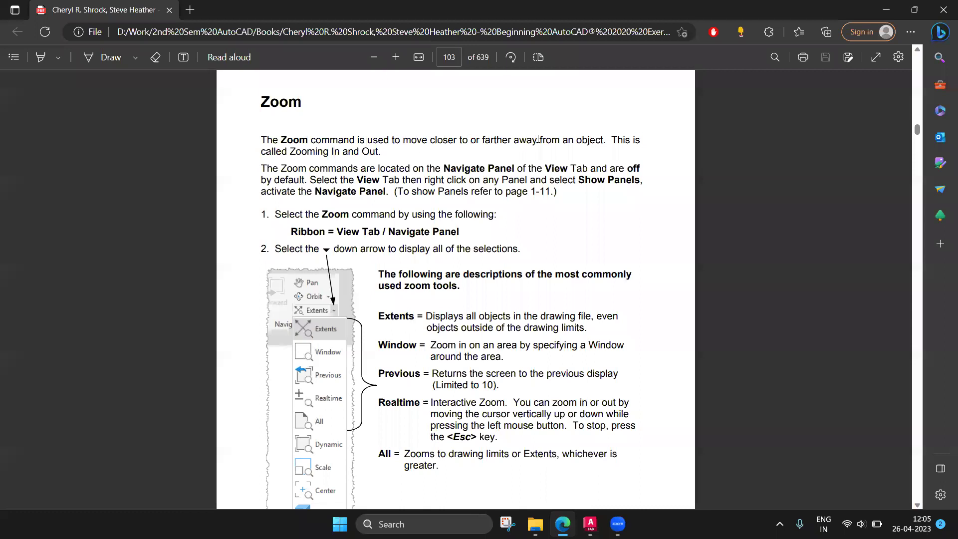
- Highlight the zoom description and Navigate Panel sentences in the PDF, then return to AutoCAD
drag(404, 140, 592, 140)
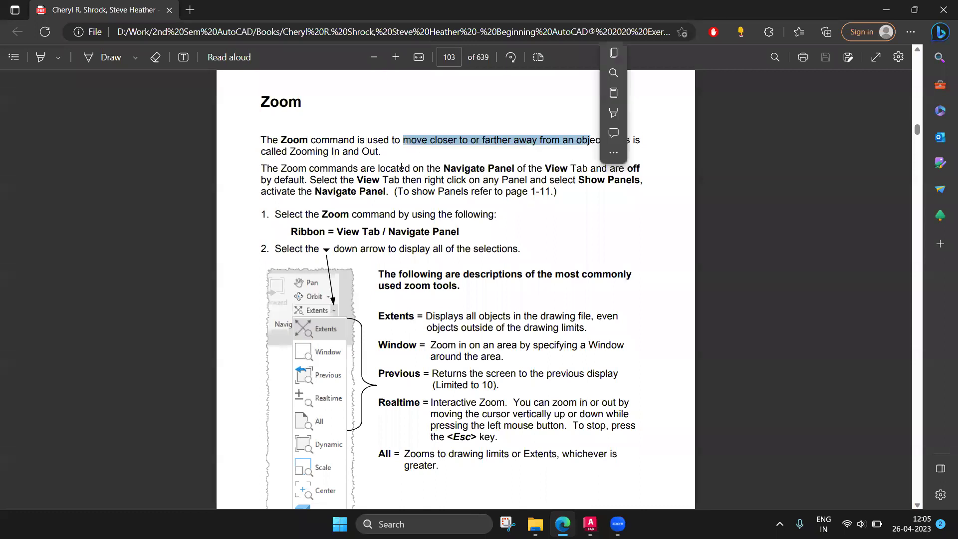
click(345, 170)
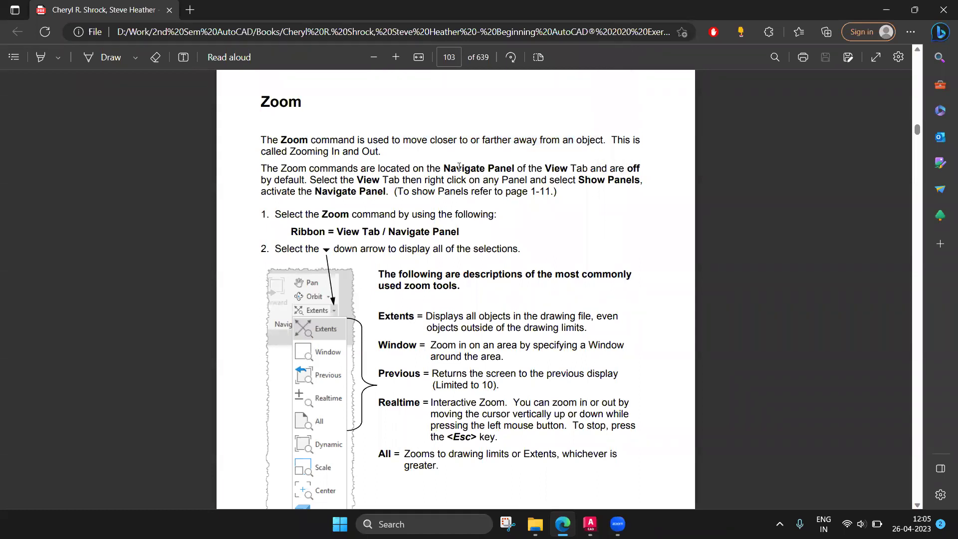
drag(444, 168, 502, 168)
drag(587, 167, 588, 169)
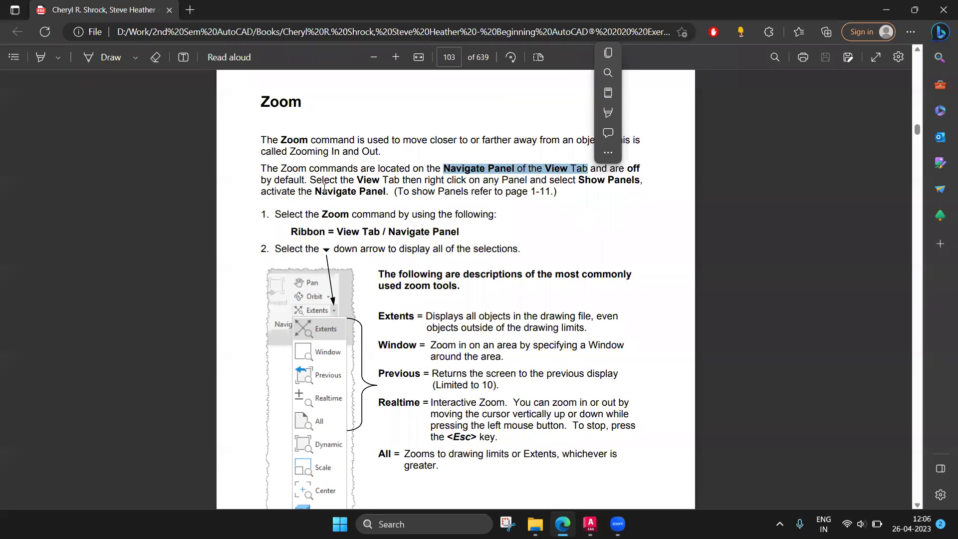
drag(310, 179, 615, 181)
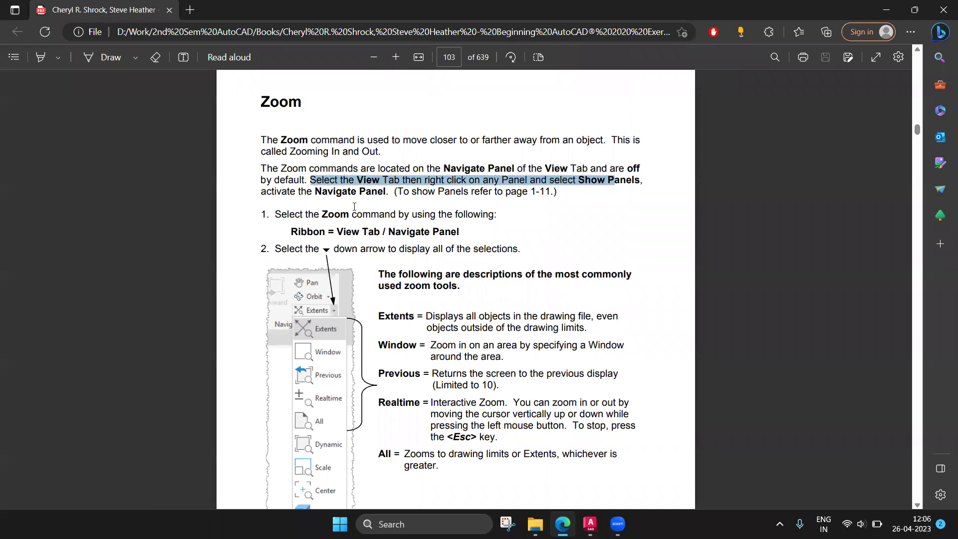
click(594, 520)
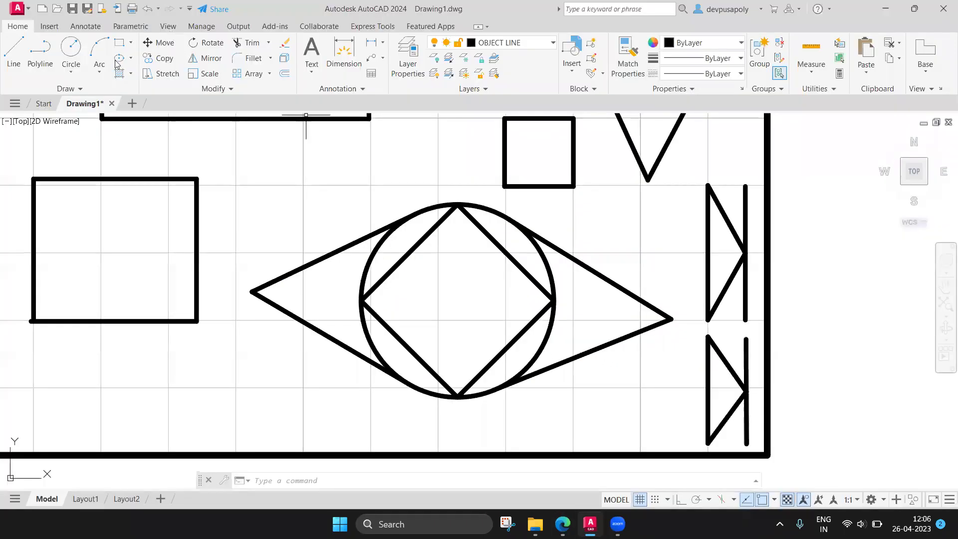
- On the View tab, toggle the Navigation Bar off and on so it stays visible
click(80, 64)
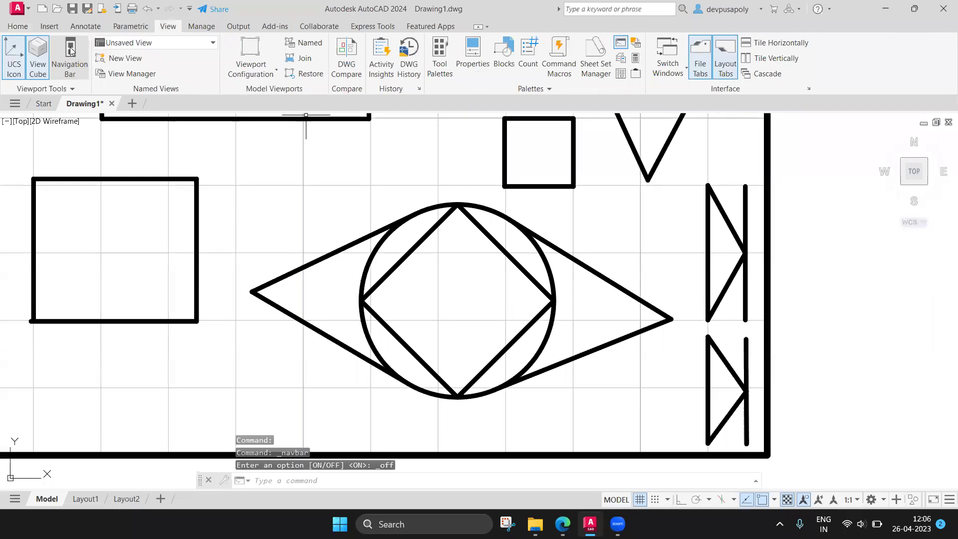
click(70, 50)
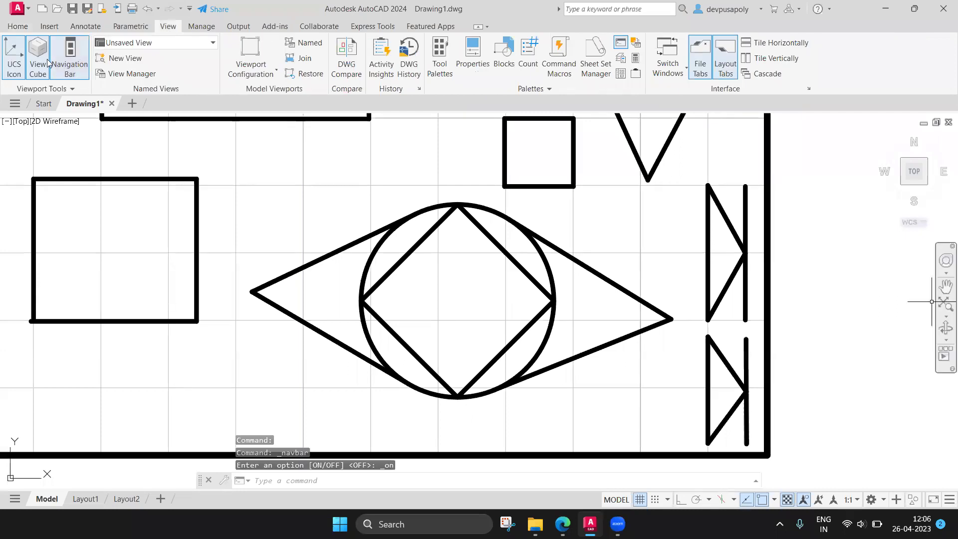
click(65, 64)
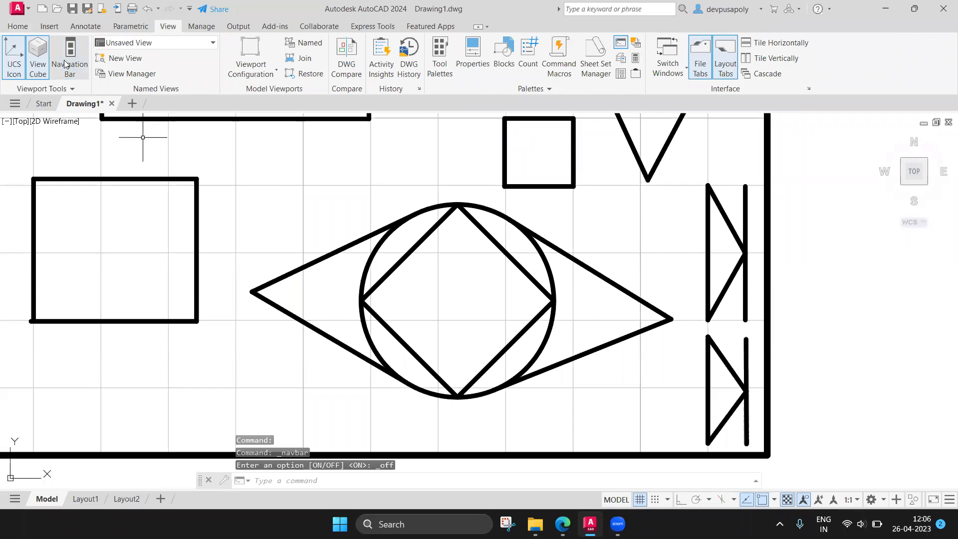
click(64, 66)
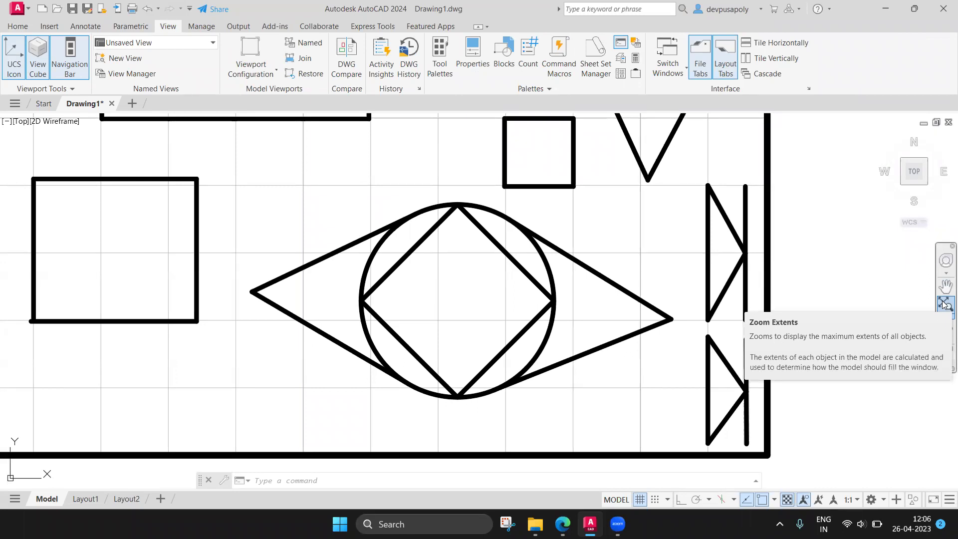
- Zoom Extents from the navigation bar twice, then expand the zoom options dropdown
click(945, 304)
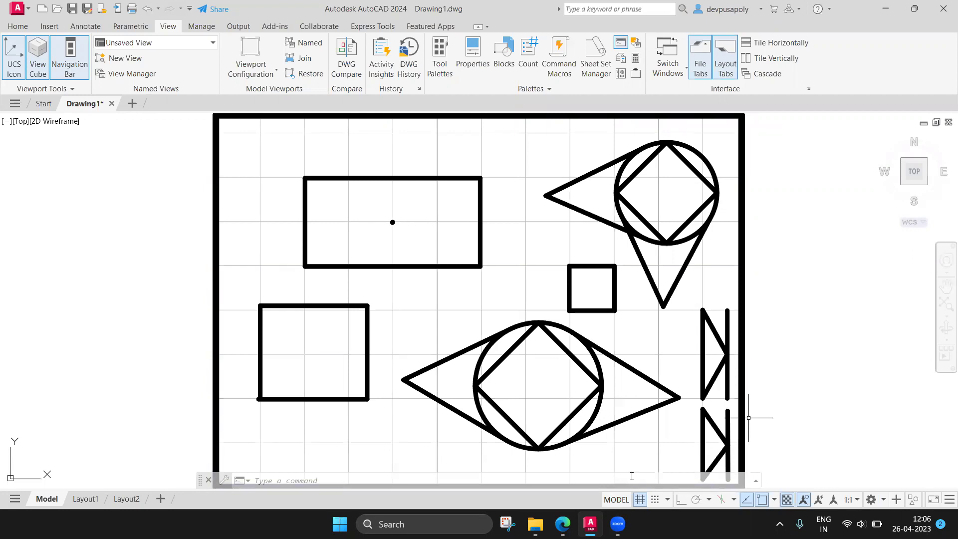
scroll(380, 369, up, 4)
scroll(385, 369, up, 2)
mouse_move(407, 360)
middle_down()
mouse_move(626, 305)
mouse_move(569, 347)
middle_up()
scroll(626, 305, down, 2)
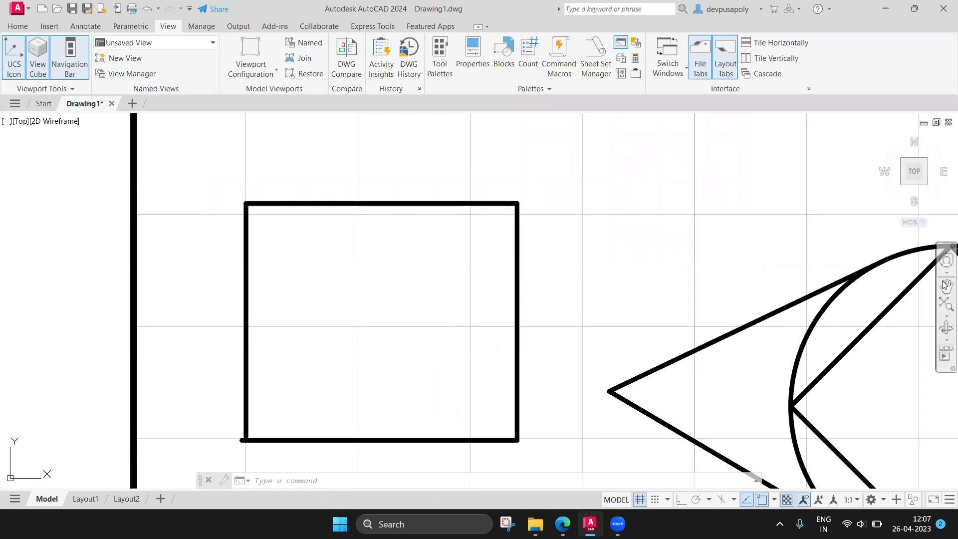
click(945, 306)
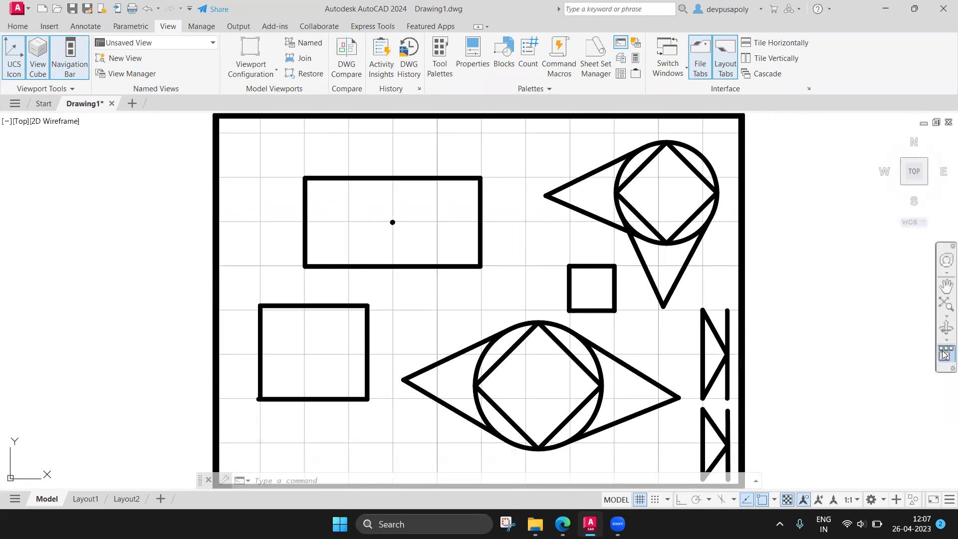
click(945, 318)
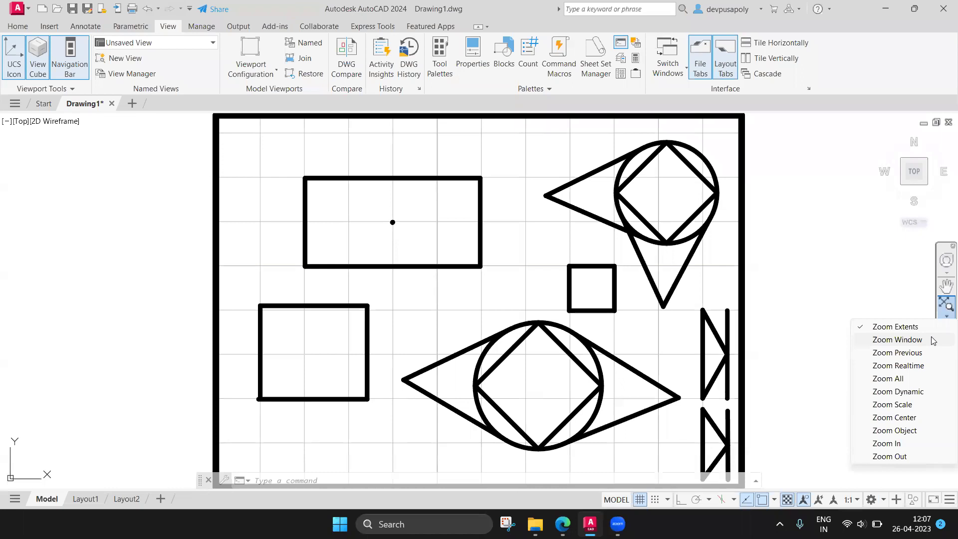
click(898, 340)
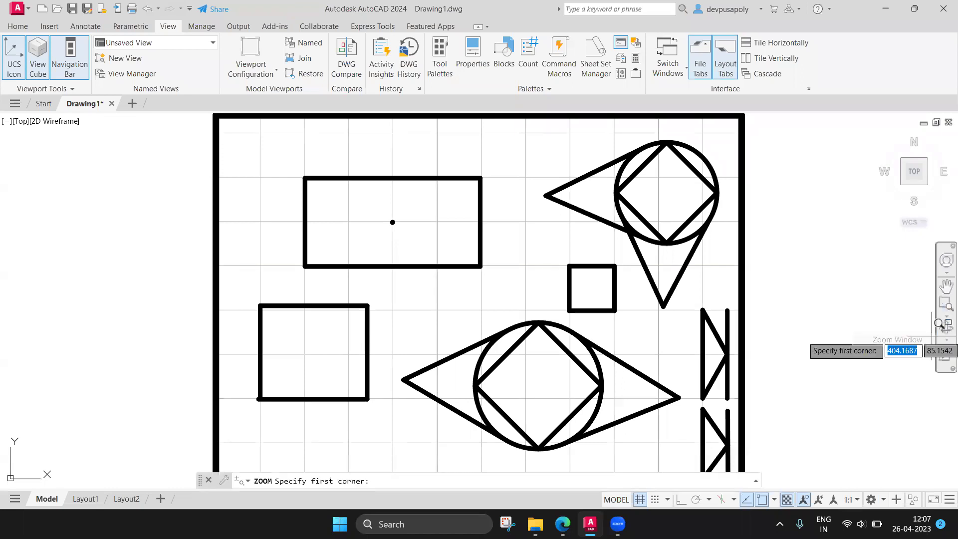
click(556, 258)
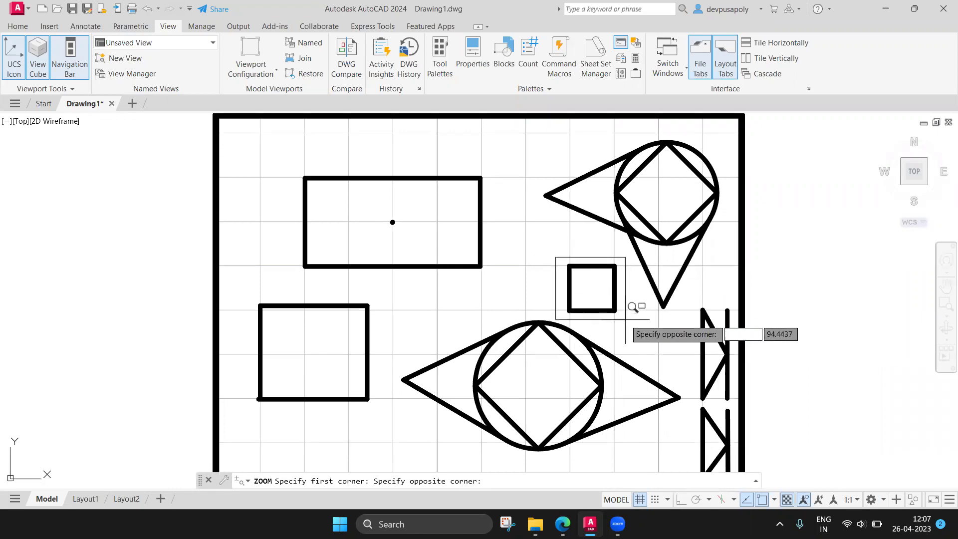
click(626, 317)
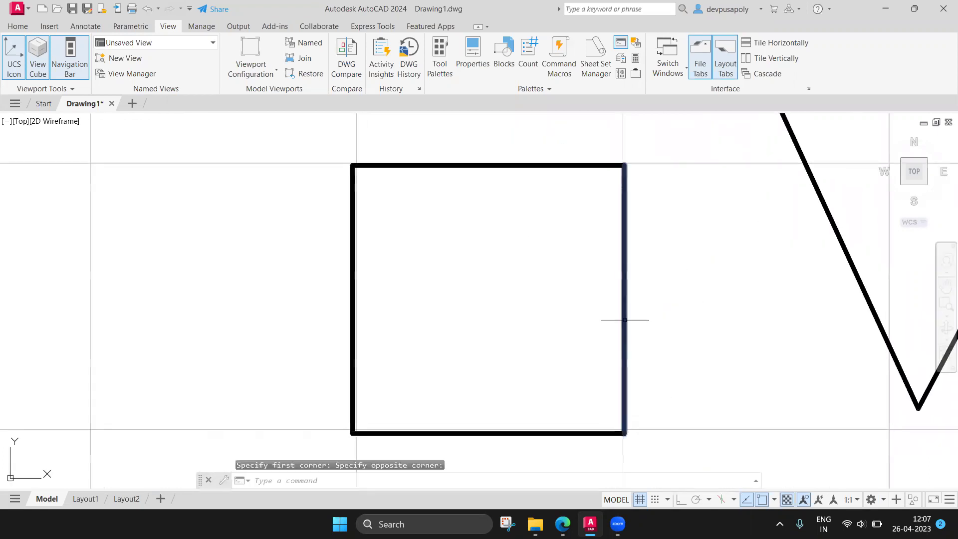
text(zoo)
key(Return)
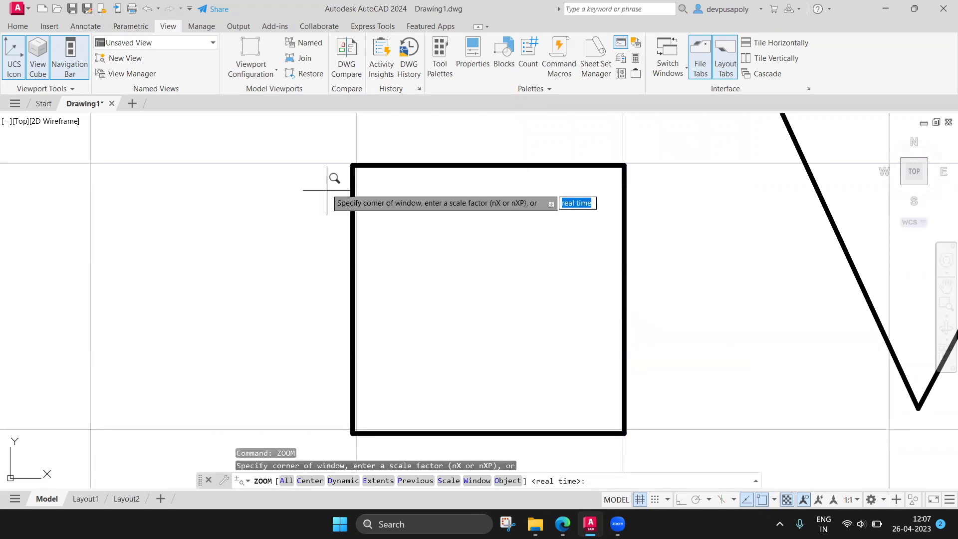
click(323, 147)
click(407, 204)
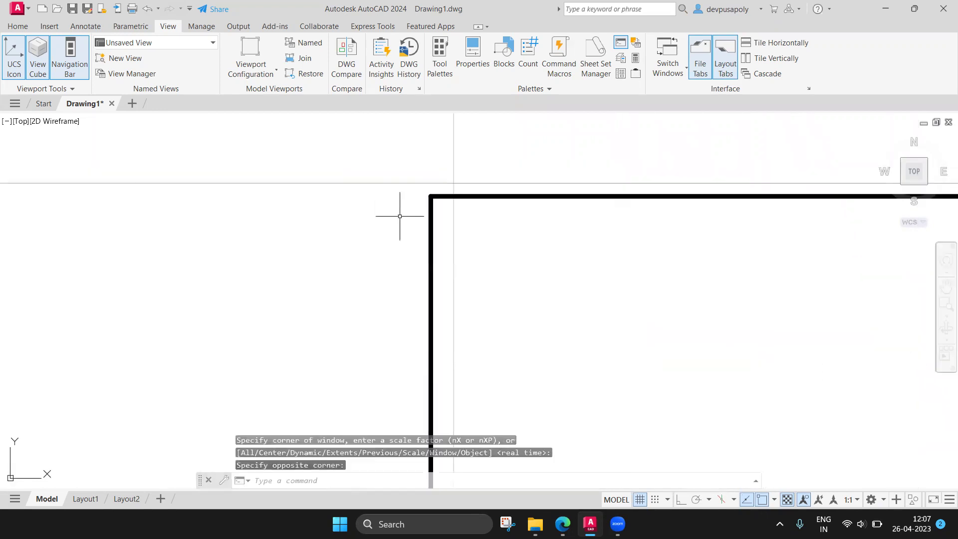
key(Escape)
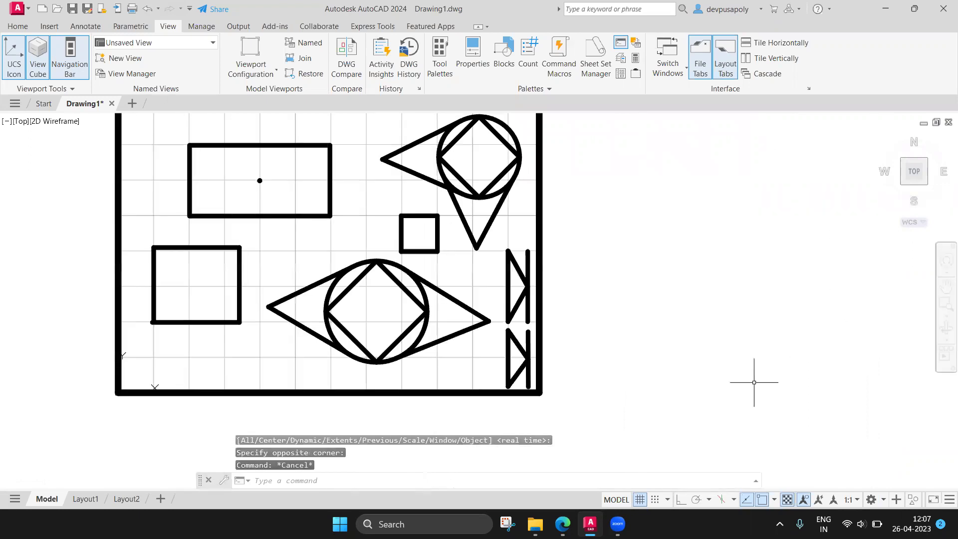
click(559, 523)
double_click(382, 316)
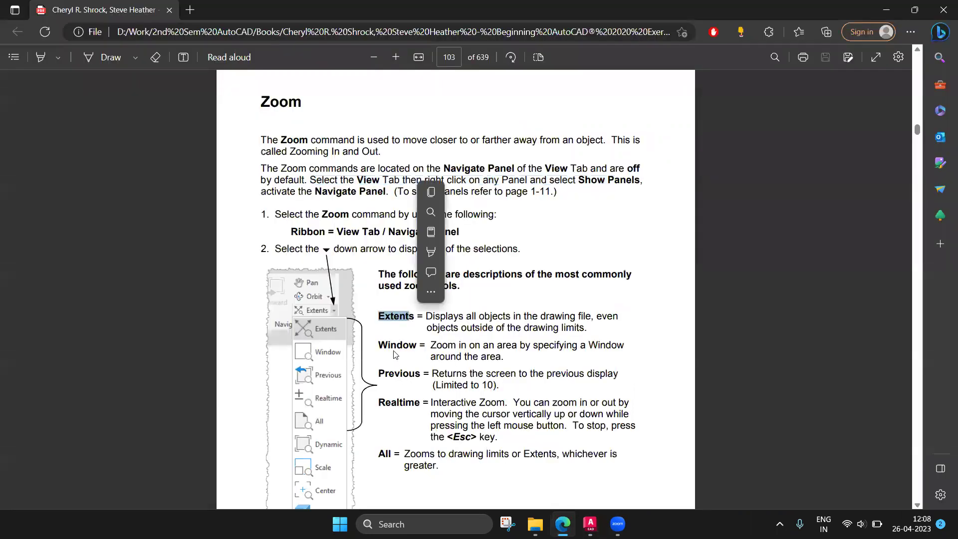
double_click(395, 346)
drag(402, 374, 381, 356)
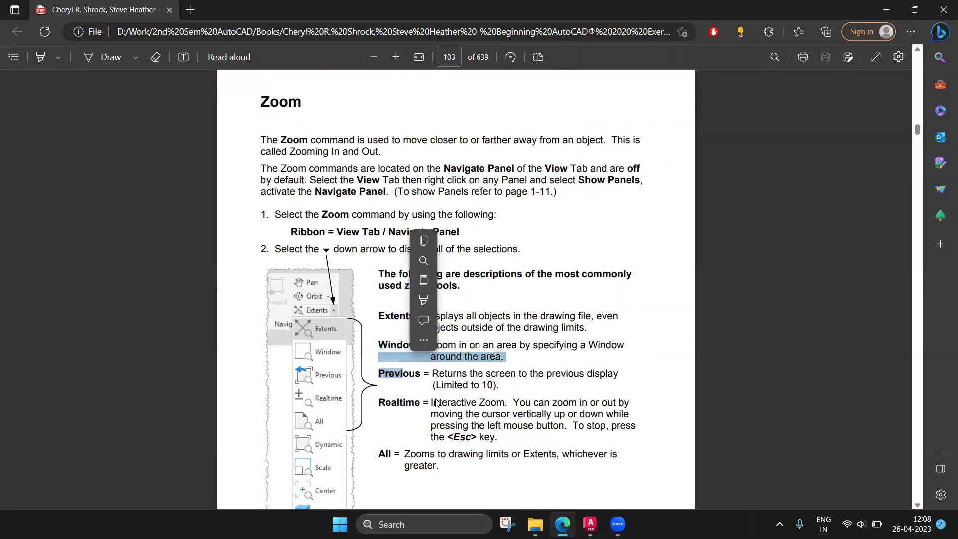
scroll(436, 402, down, 1)
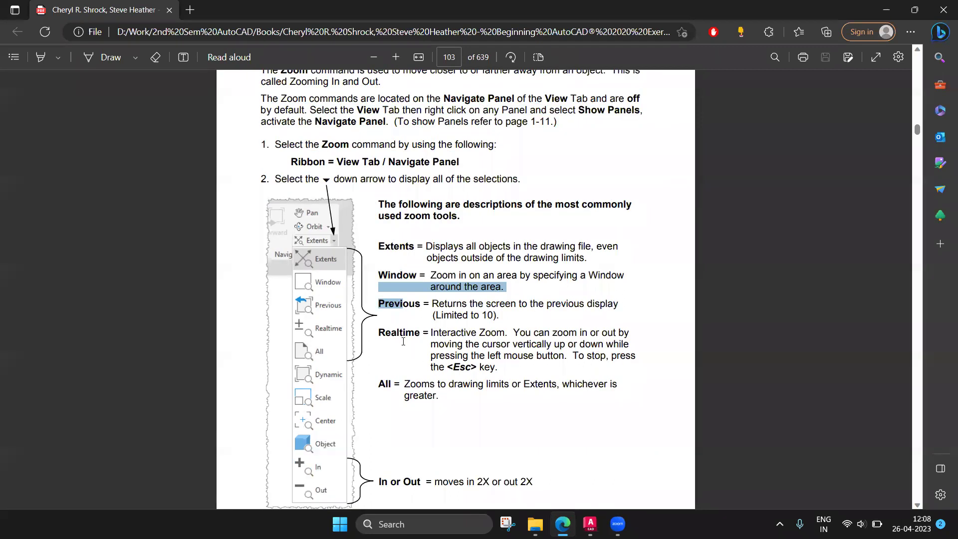
key(alt+Tab)
scroll(439, 314, up, 5)
scroll(395, 302, down, 5)
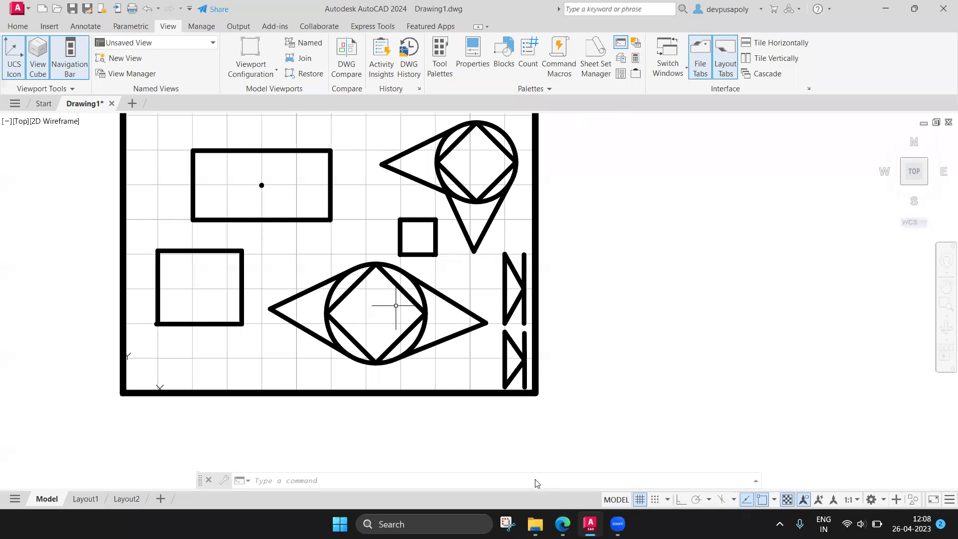
click(563, 524)
click(470, 373)
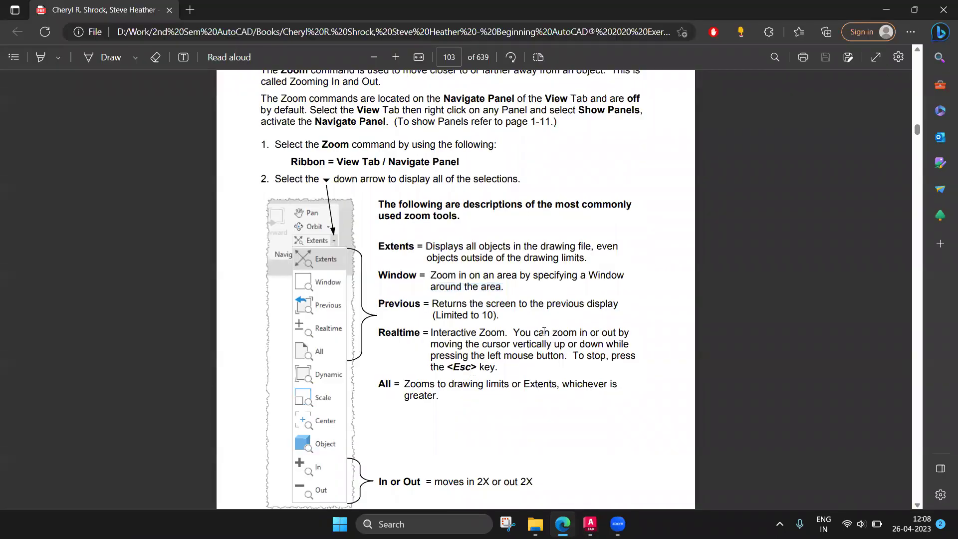
mouse_move(513, 332)
mouse_down()
mouse_move(631, 334)
mouse_move(537, 347)
mouse_move(631, 345)
mouse_move(551, 357)
mouse_move(614, 357)
mouse_up()
- Use Zoom Realtime to zoom out until the whole border fits, then pan it to centre
key(alt+Tab)
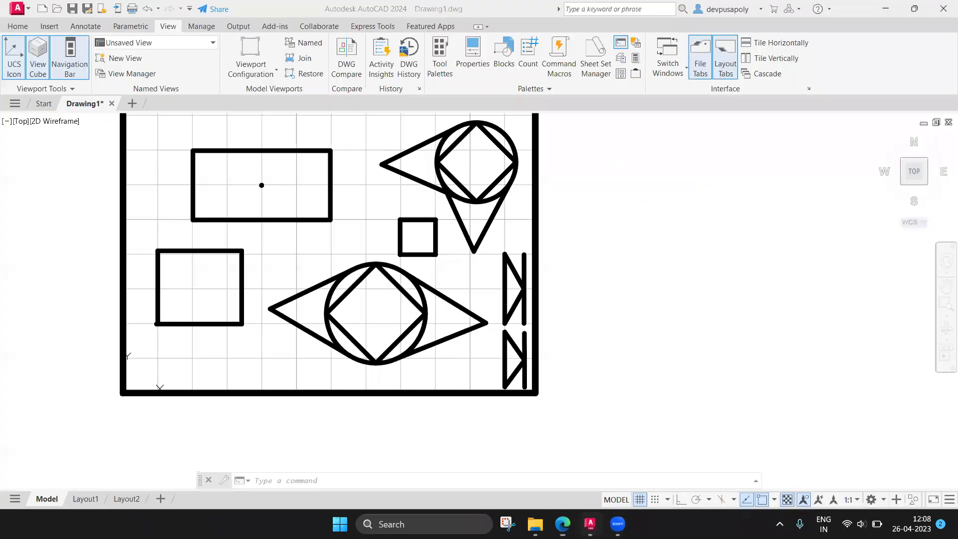
click(947, 316)
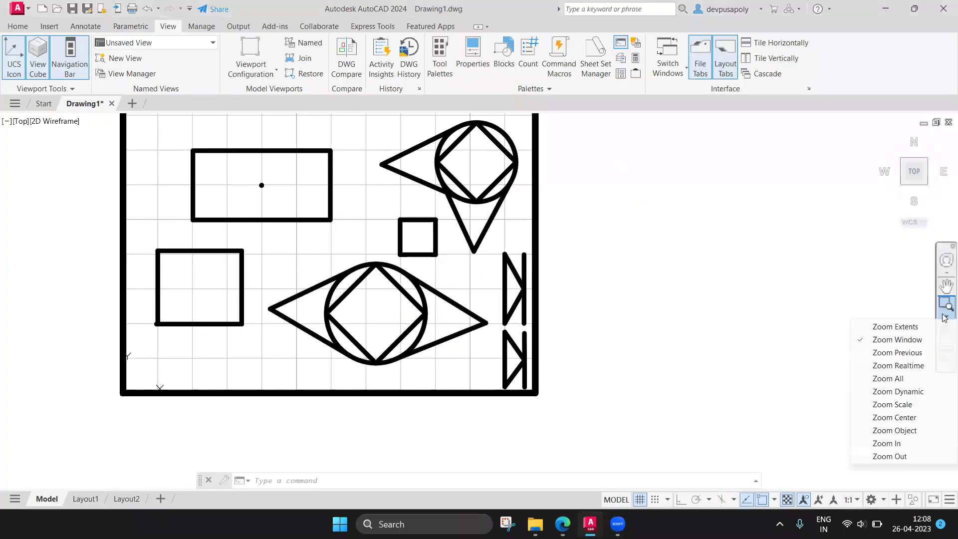
click(916, 367)
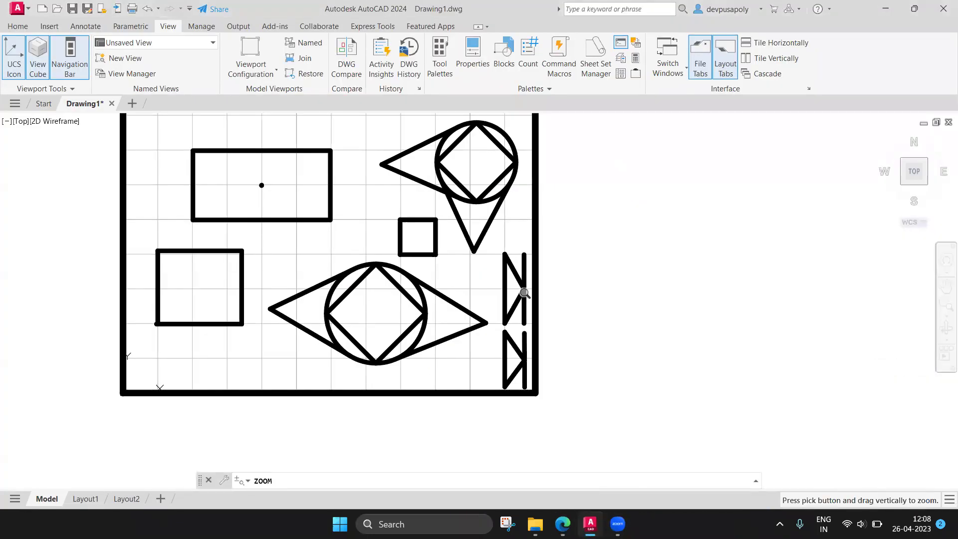
mouse_move(476, 156)
mouse_down()
mouse_move(485, 241)
mouse_move(488, 154)
mouse_move(487, 265)
mouse_move(489, 130)
mouse_up()
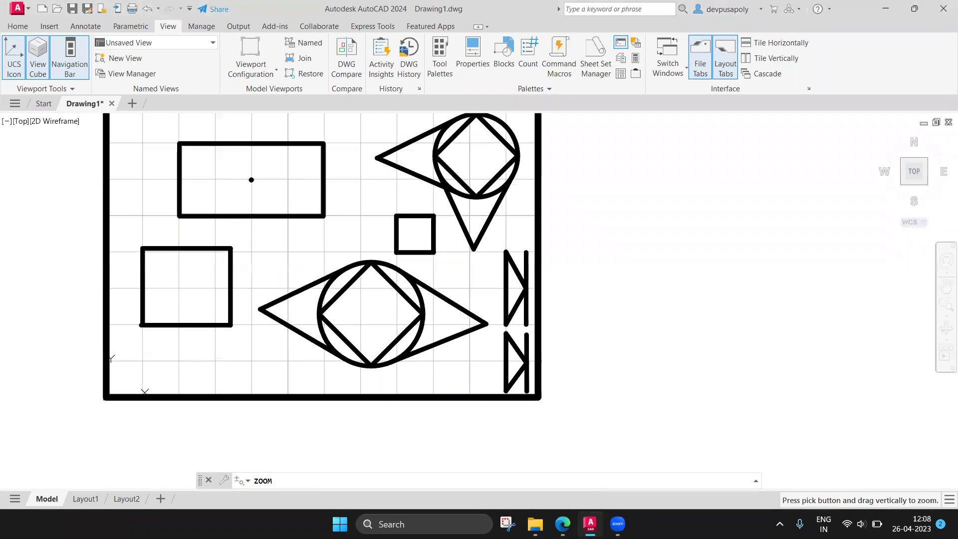
mouse_move(484, 145)
mouse_down()
mouse_move(478, 340)
mouse_move(488, 469)
mouse_move(459, 235)
mouse_move(430, 119)
mouse_move(439, 269)
mouse_move(442, 192)
mouse_move(453, 250)
mouse_up()
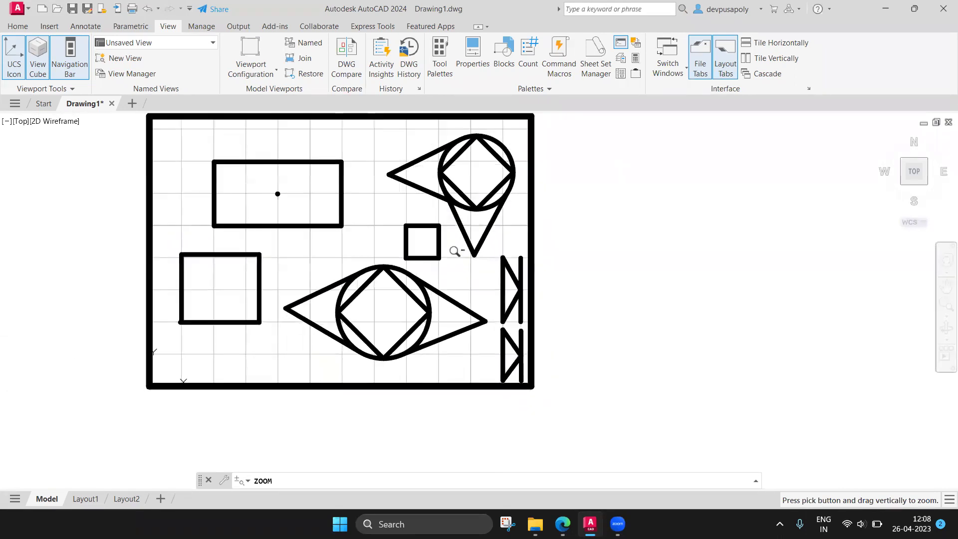
click(947, 316)
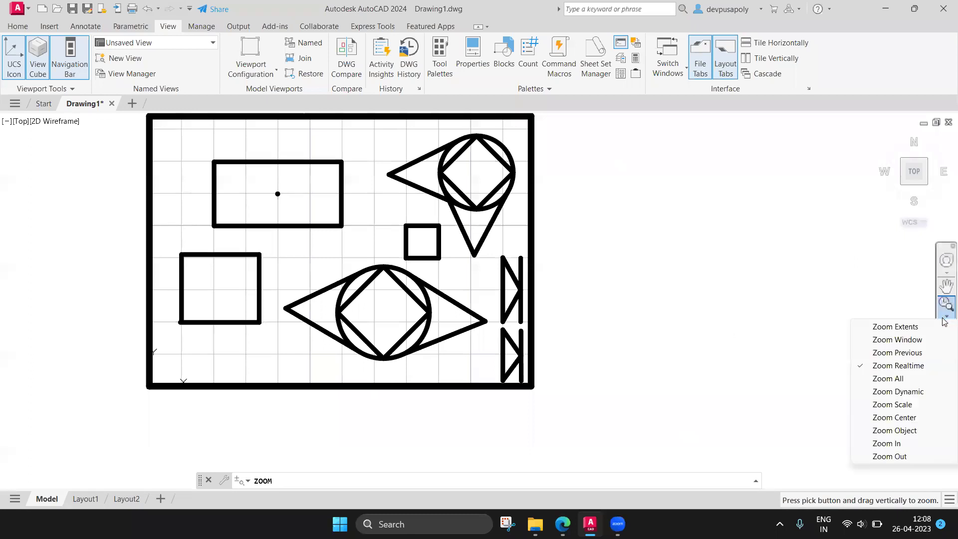
key(Escape)
key(Escape)
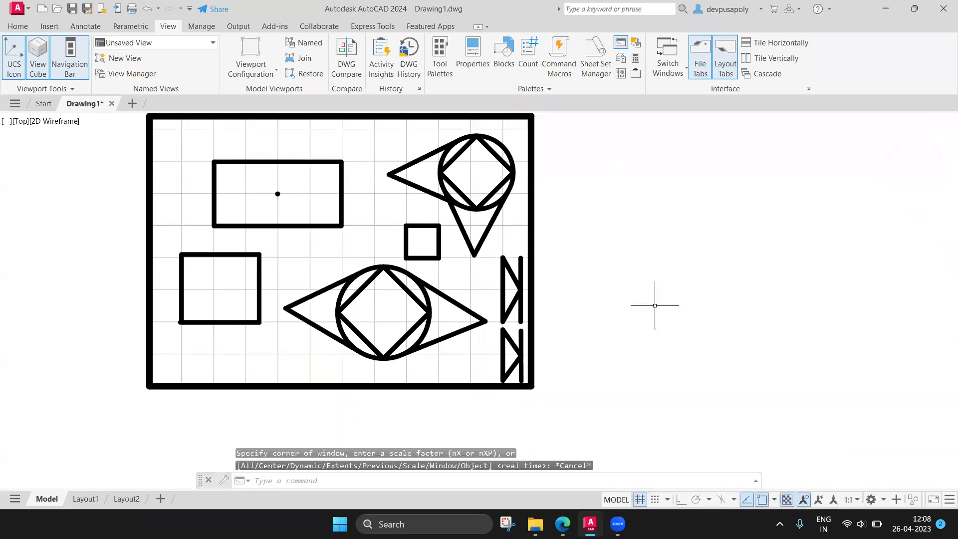
scroll(385, 250, up, 2)
middle_drag(385, 250, 455, 239)
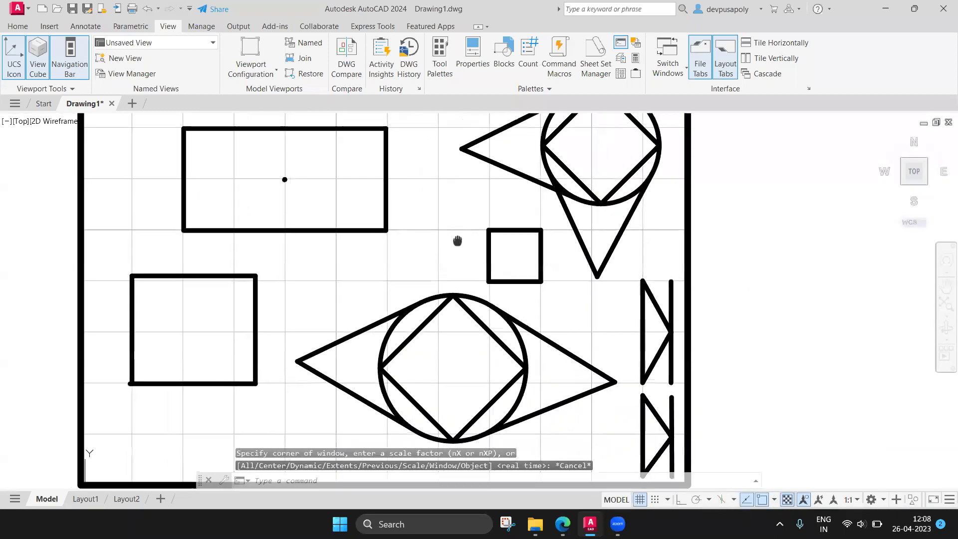
scroll(458, 237, down, 2)
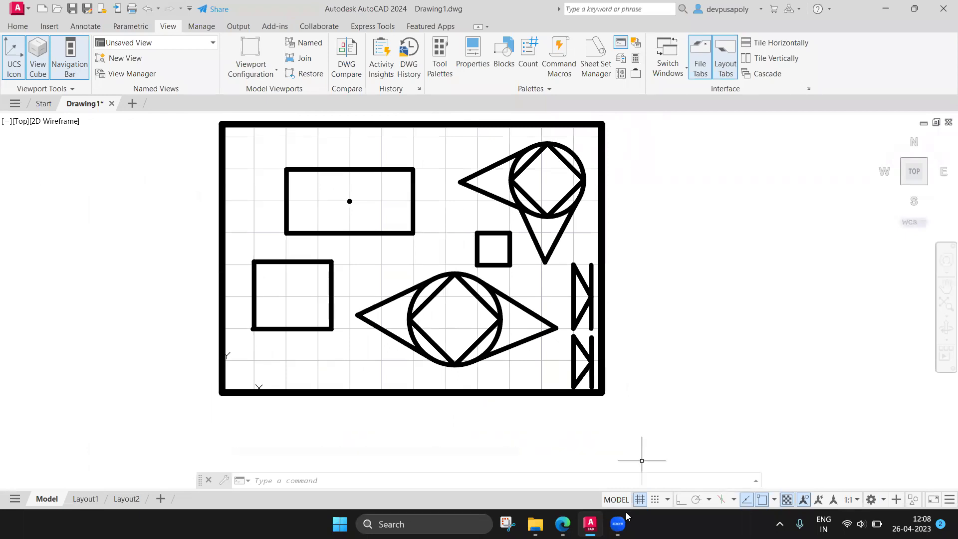
- Switch to the PDF book and scroll down to page 105, Drawing Setup
click(572, 524)
scroll(507, 335, down, 5)
scroll(449, 330, down, 3)
scroll(407, 324, down, 5)
scroll(407, 324, down, 3)
scroll(409, 326, down, 4)
scroll(414, 327, down, 2)
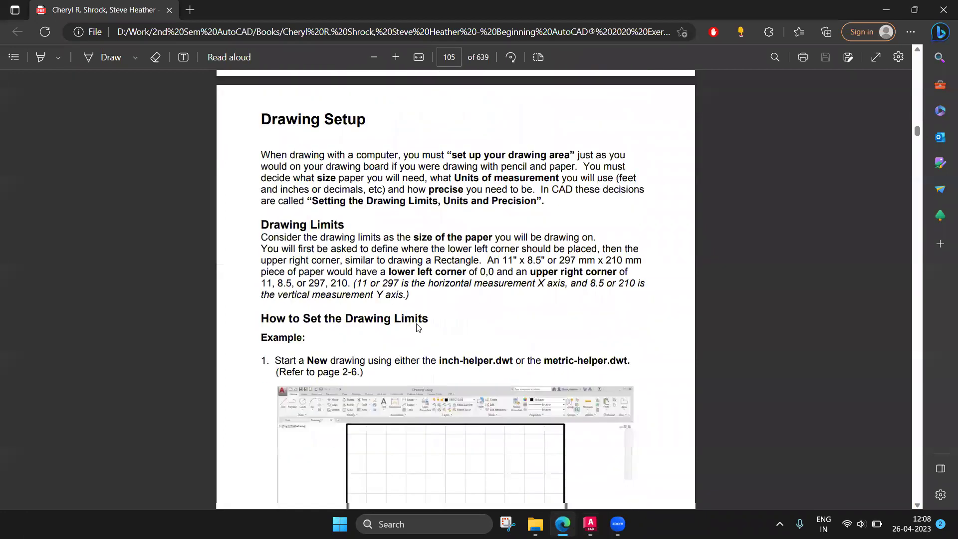
scroll(418, 328, down, 1)
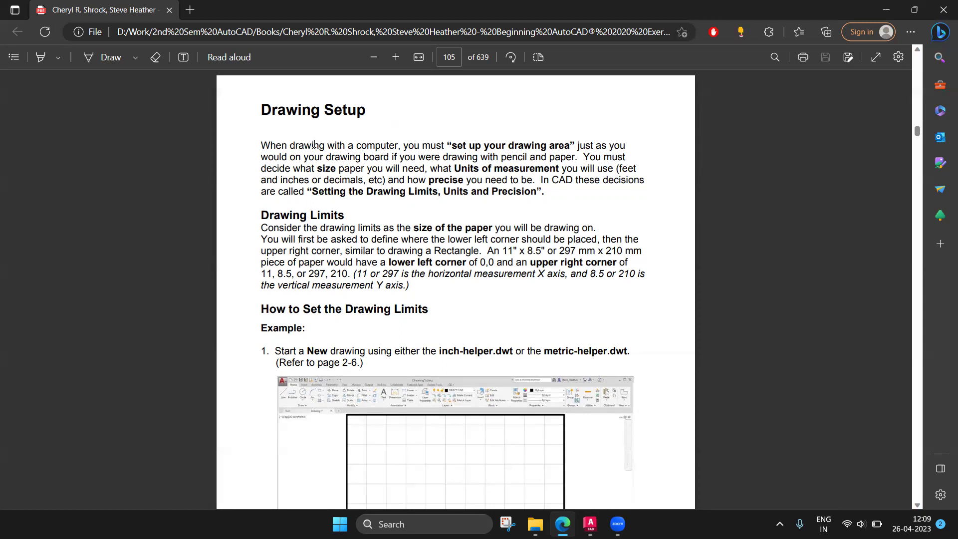
- Highlight the opening Drawing Setup sentence and 'what size paper you will need'
drag(275, 146, 448, 146)
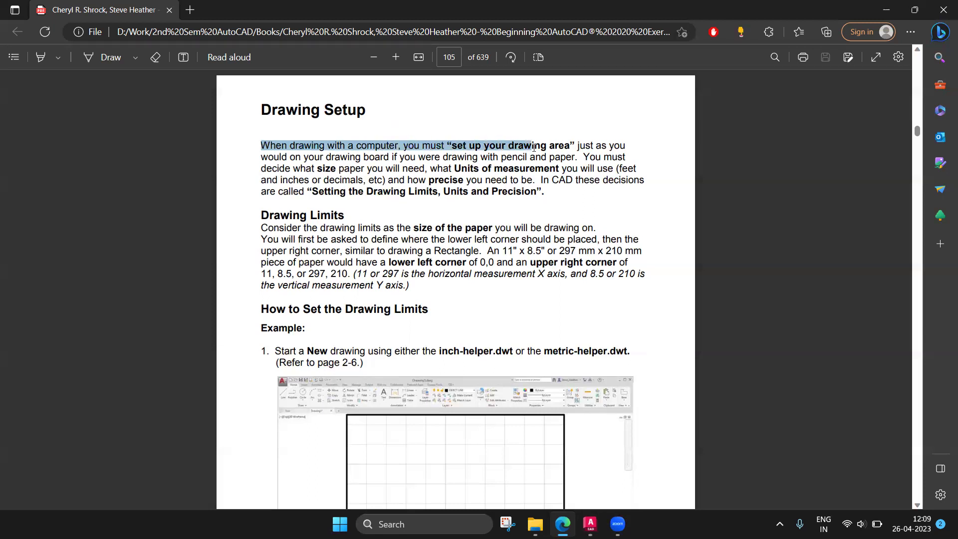
drag(448, 146, 571, 146)
key(ctrl+shift+Left)
drag(293, 168, 417, 168)
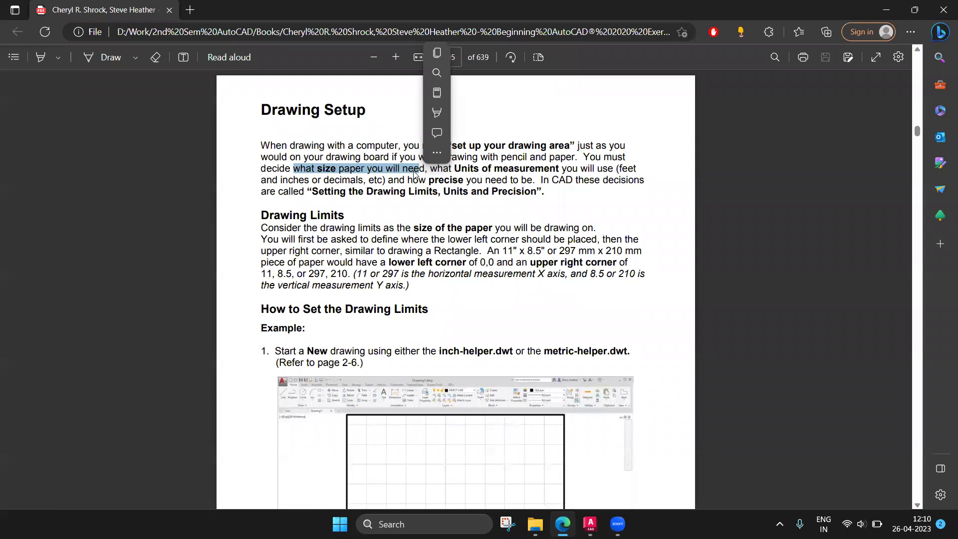
- Highlight the drawing limits definition and the 297 mm x 210 mm paper size
click(304, 231)
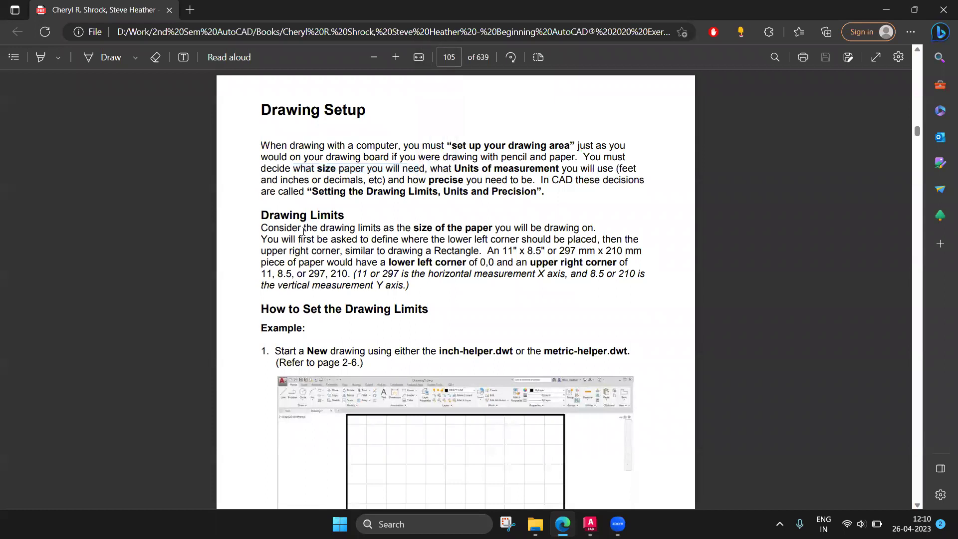
drag(261, 228, 584, 228)
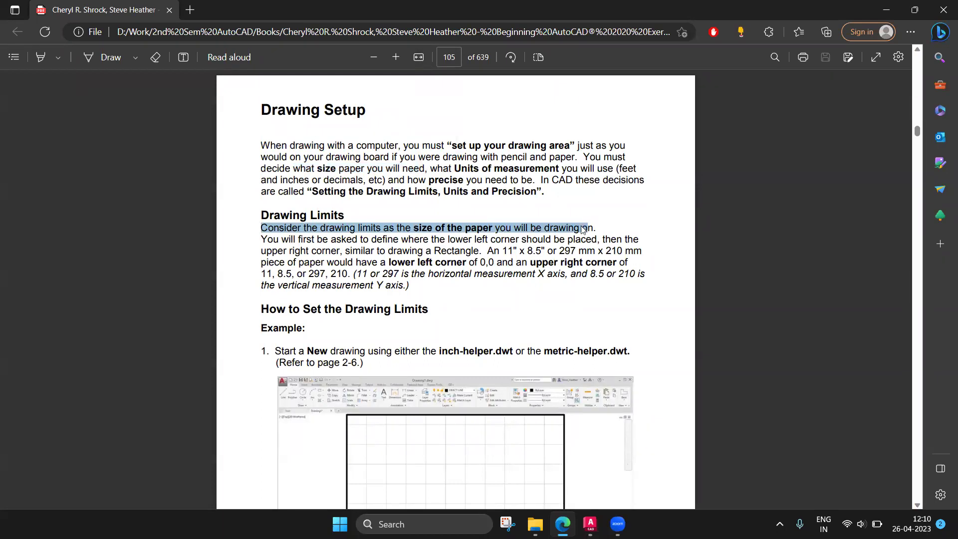
drag(487, 251, 495, 263)
click(483, 264)
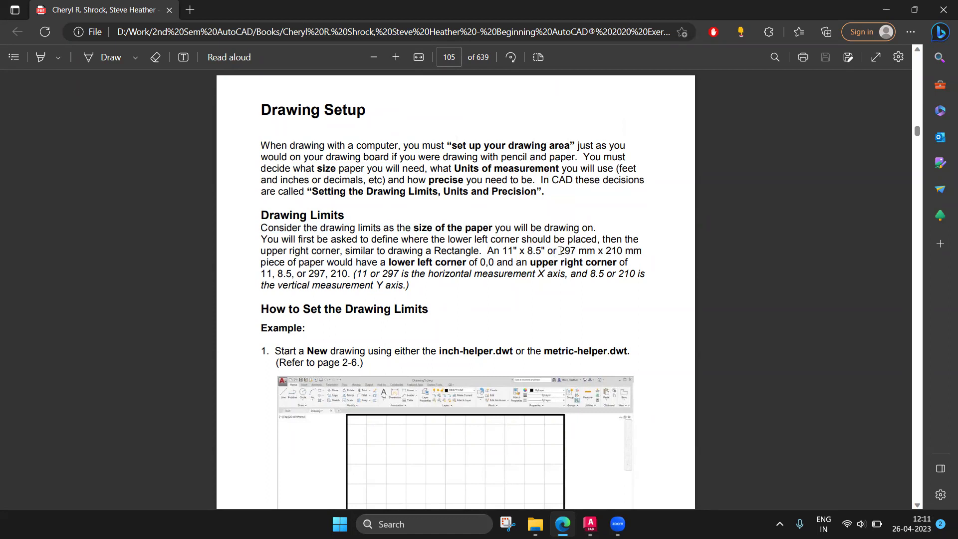
drag(560, 251, 632, 257)
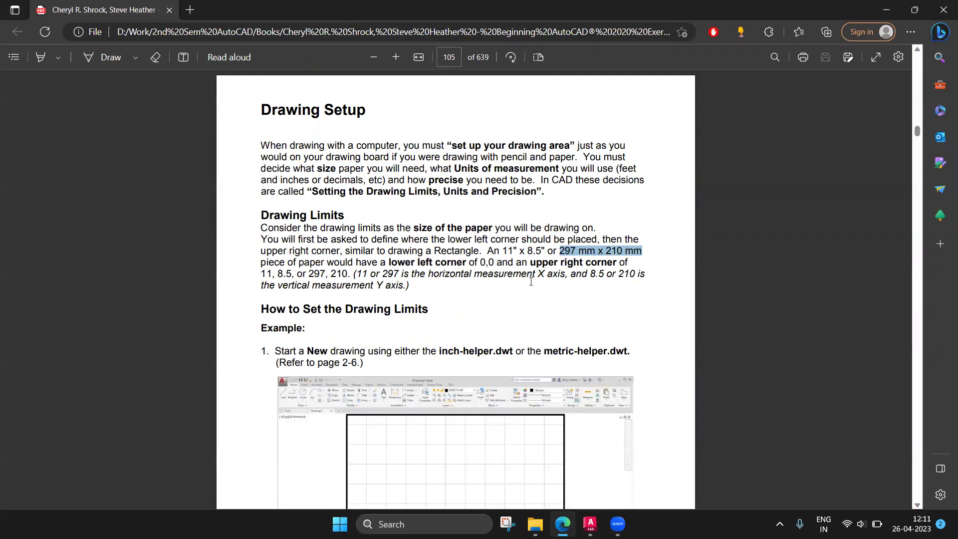
- Scroll to page 106's limit-corner steps, highlighting a line, then return to AutoCAD
scroll(496, 347, down, 2)
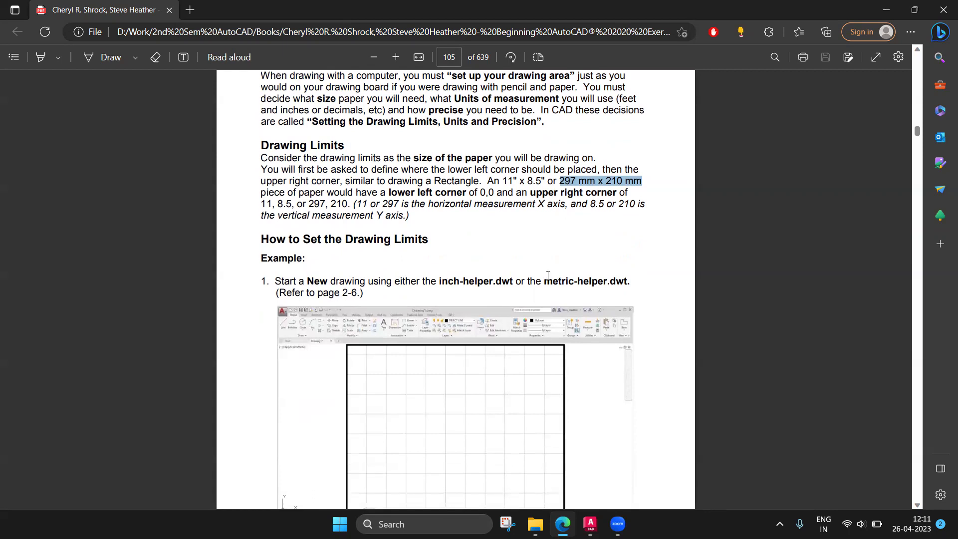
scroll(547, 278, down, 5)
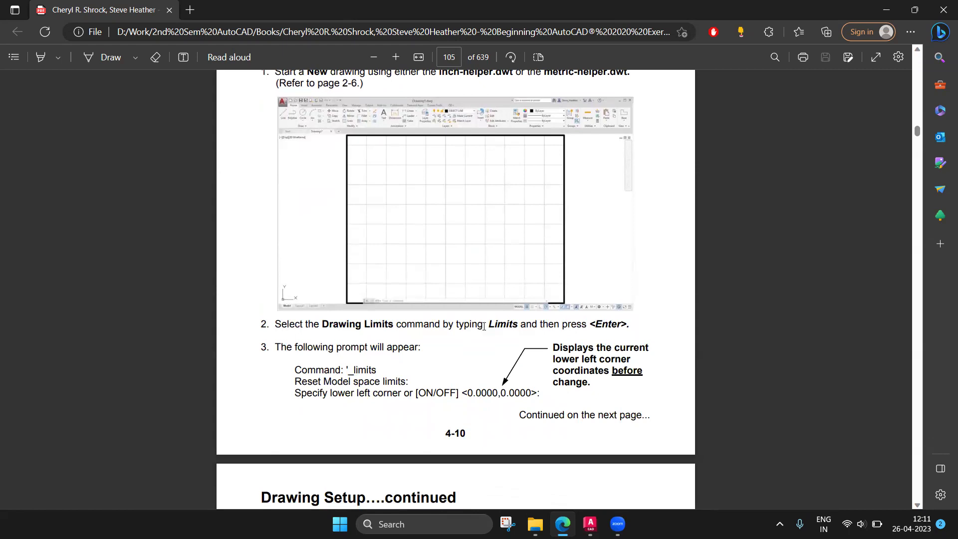
drag(486, 324, 618, 325)
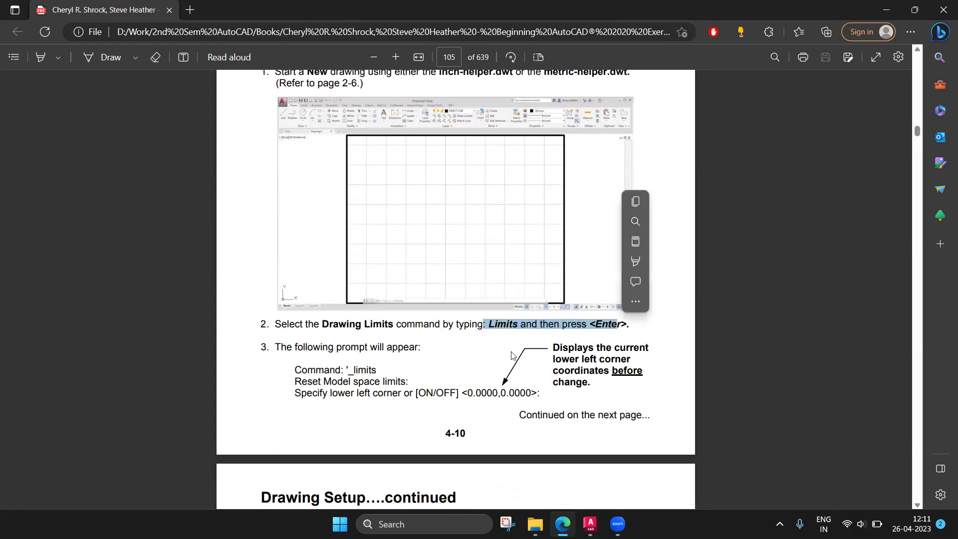
scroll(494, 355, down, 1)
scroll(494, 355, down, 3)
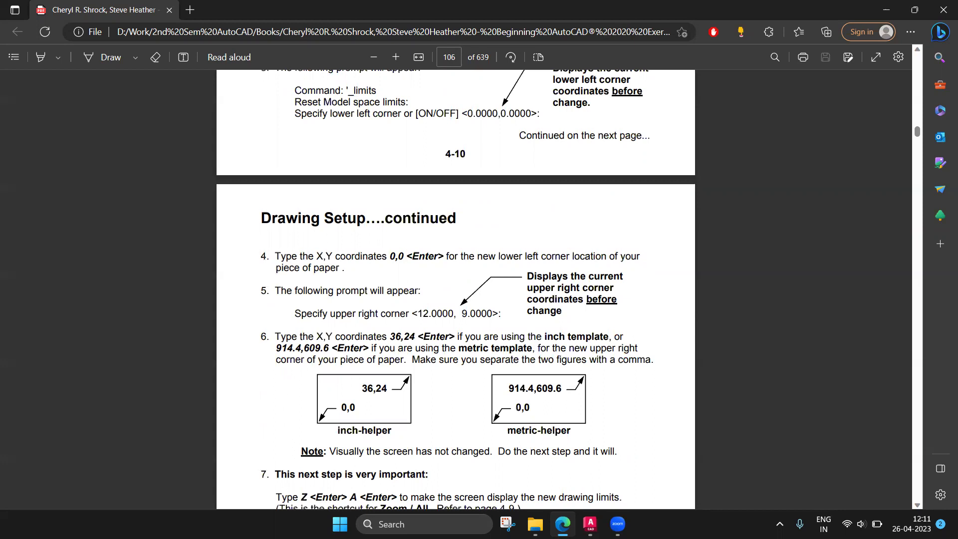
key(alt+Tab)
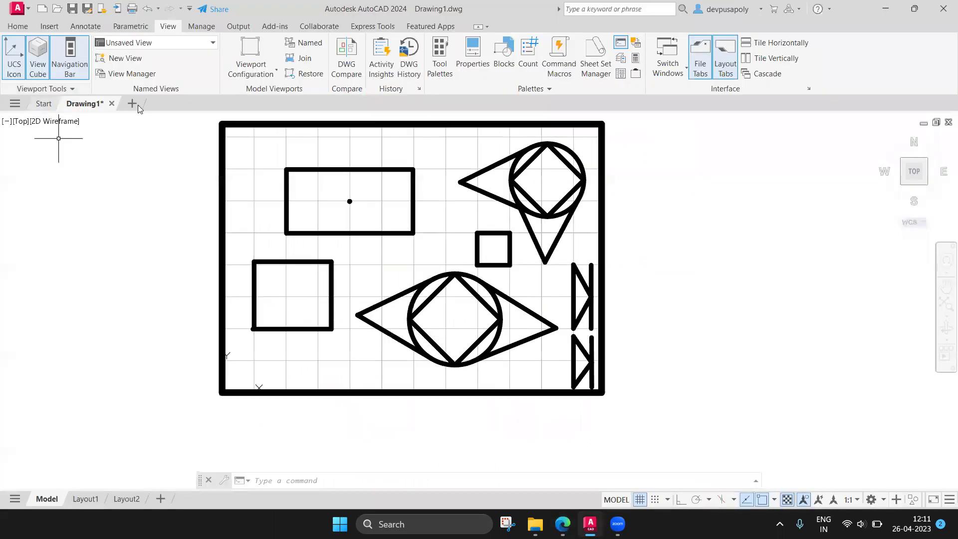
- Run LIMITS, picking the lower-left border corner and accepting 297,210 as upper-right
click(134, 104)
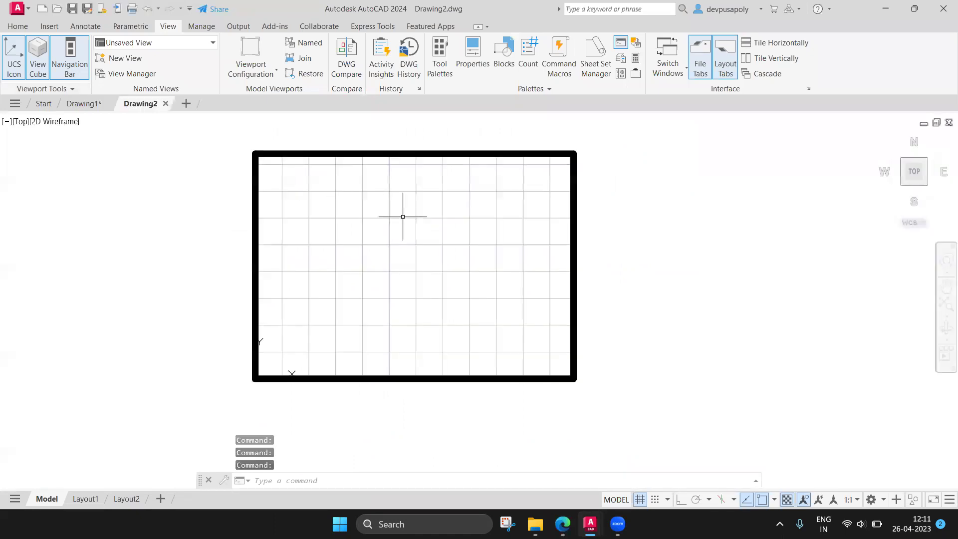
scroll(421, 228, up, 1)
scroll(422, 228, down, 1)
text(limits)
key(Return)
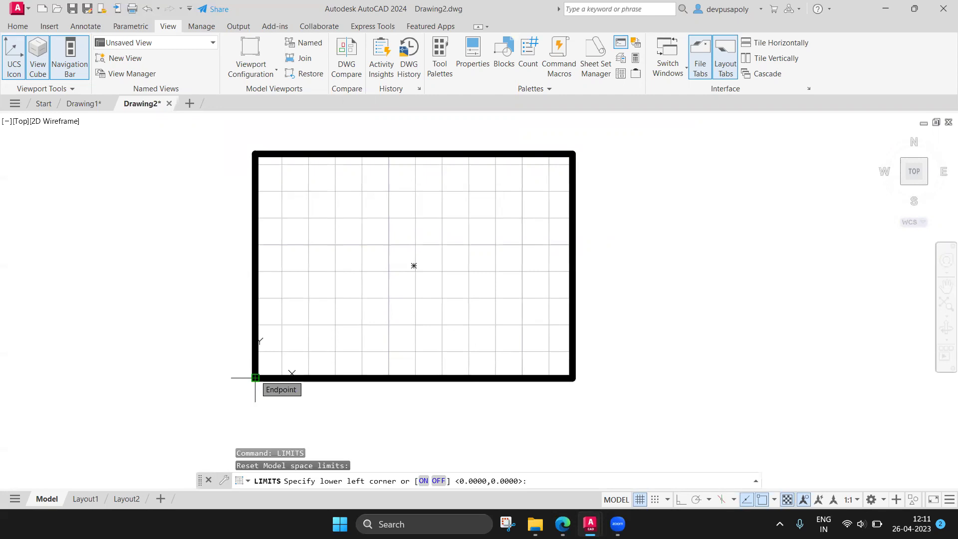
click(255, 378)
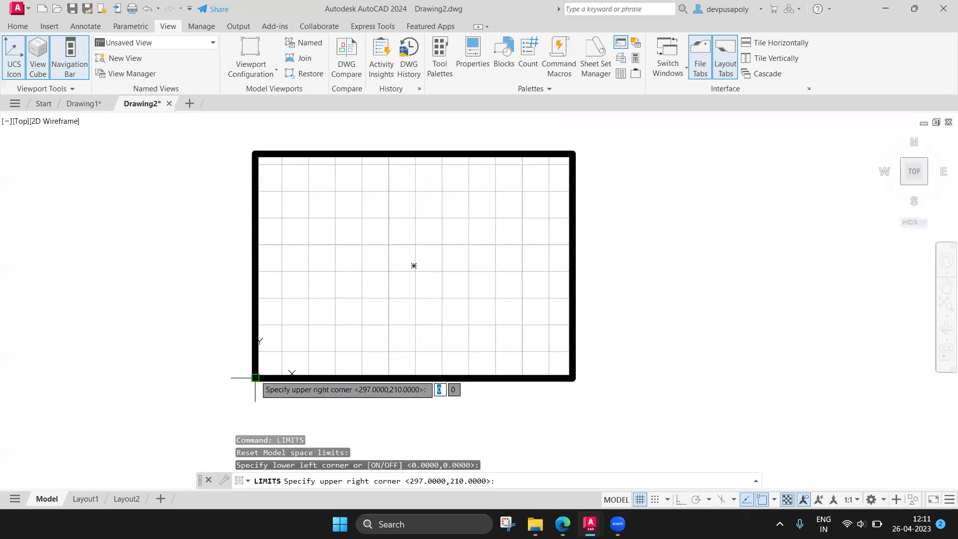
click(572, 154)
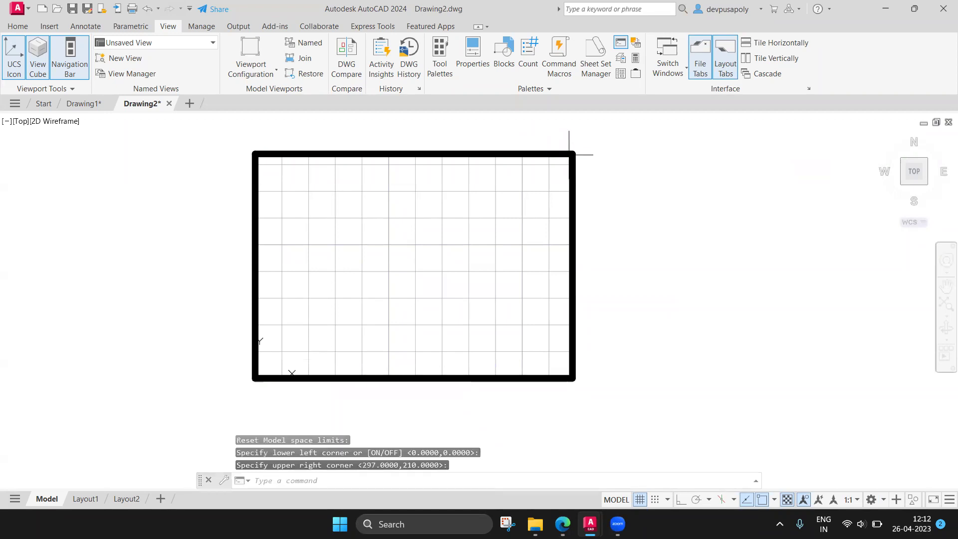
- Create a new drawing from the acad.dwt template
click(20, 28)
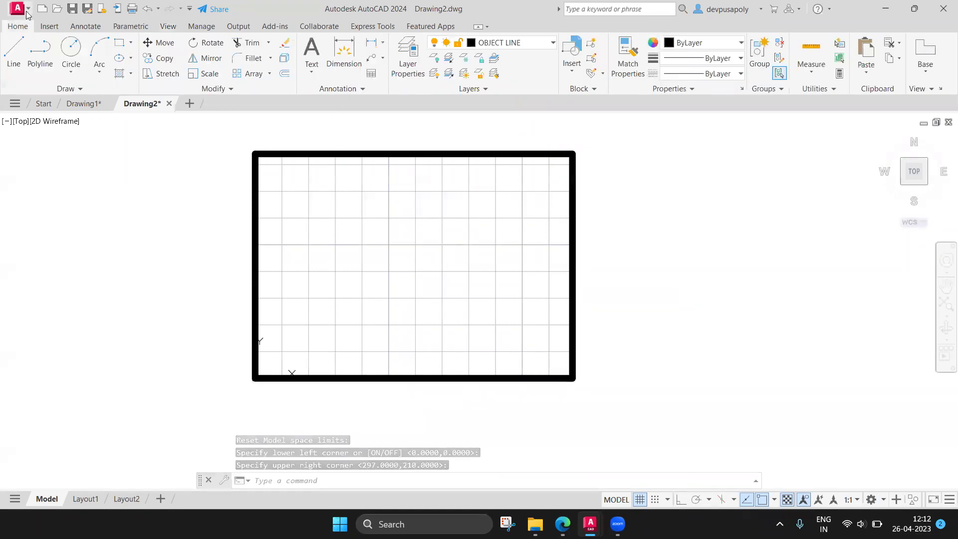
click(19, 9)
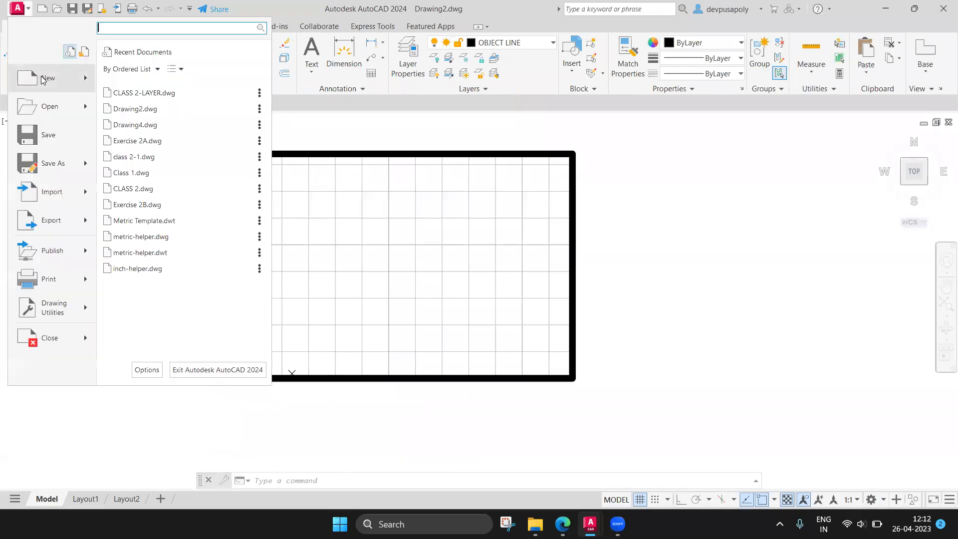
click(159, 86)
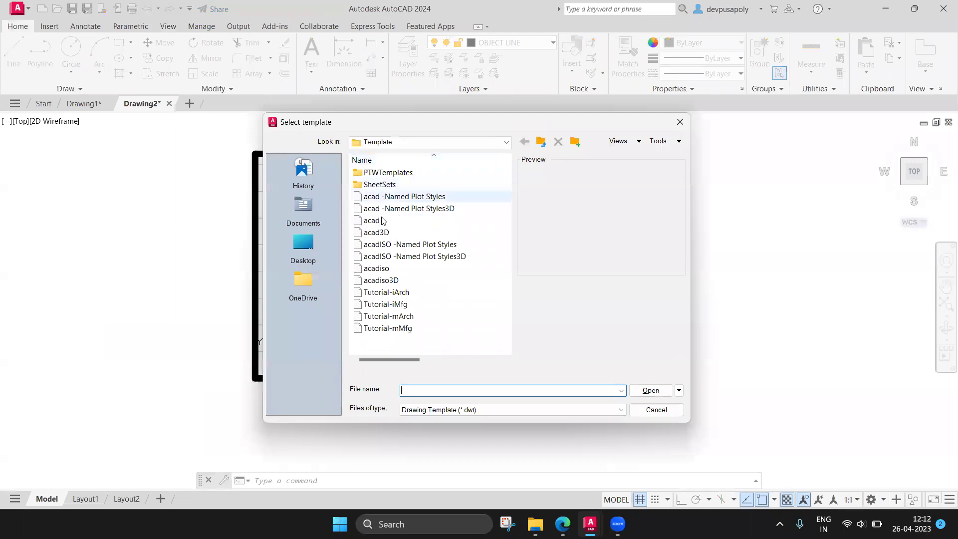
click(372, 220)
click(644, 391)
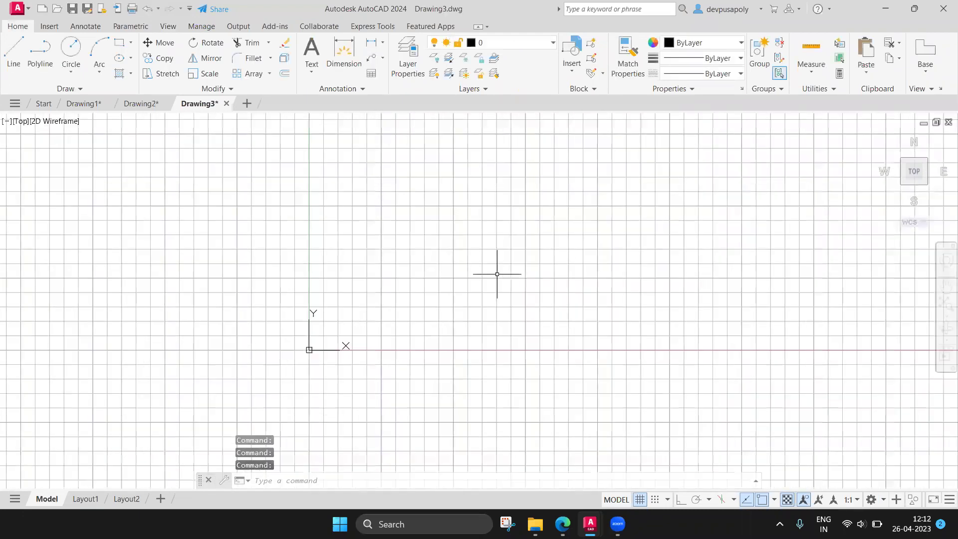
- Start the LIMITS command in the new Drawing3
scroll(607, 235, down, 2)
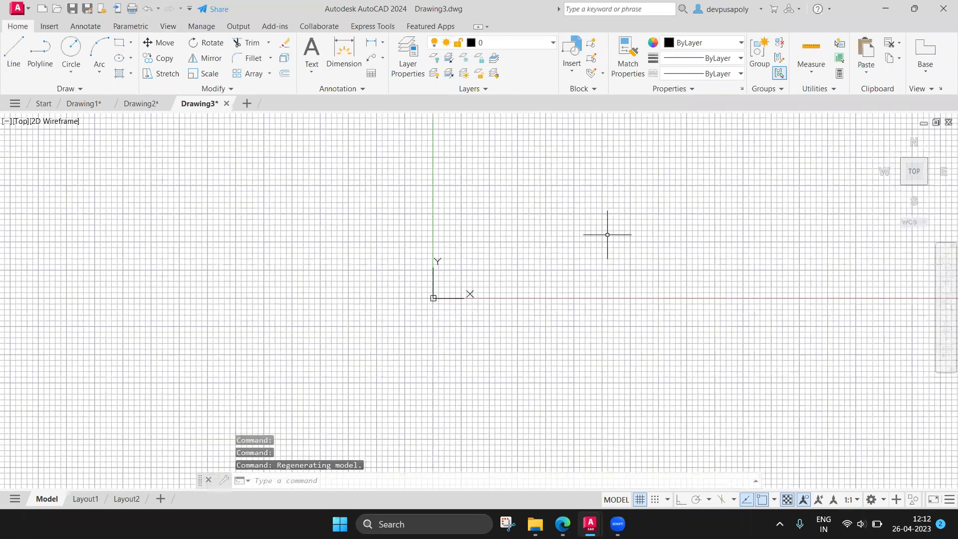
scroll(607, 235, up, 3)
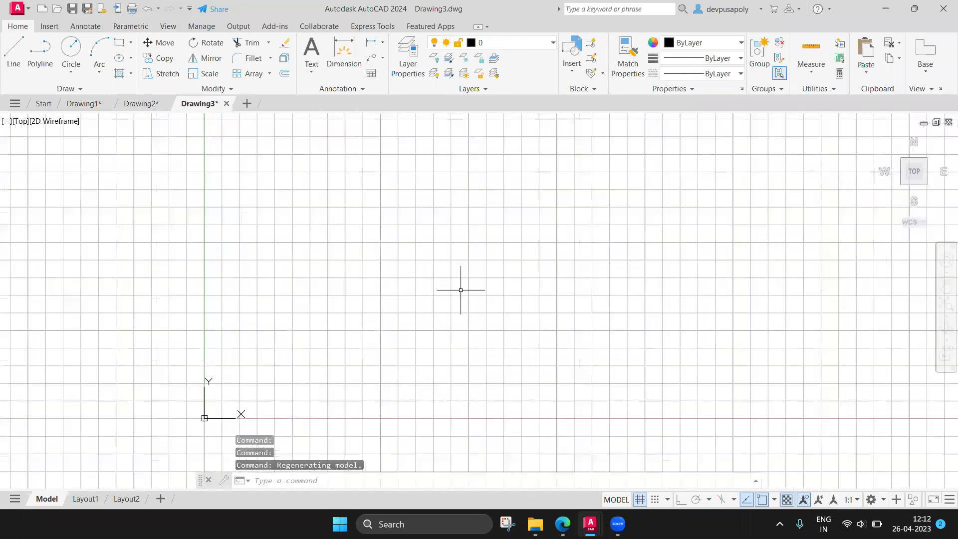
text(limits)
key(Return)
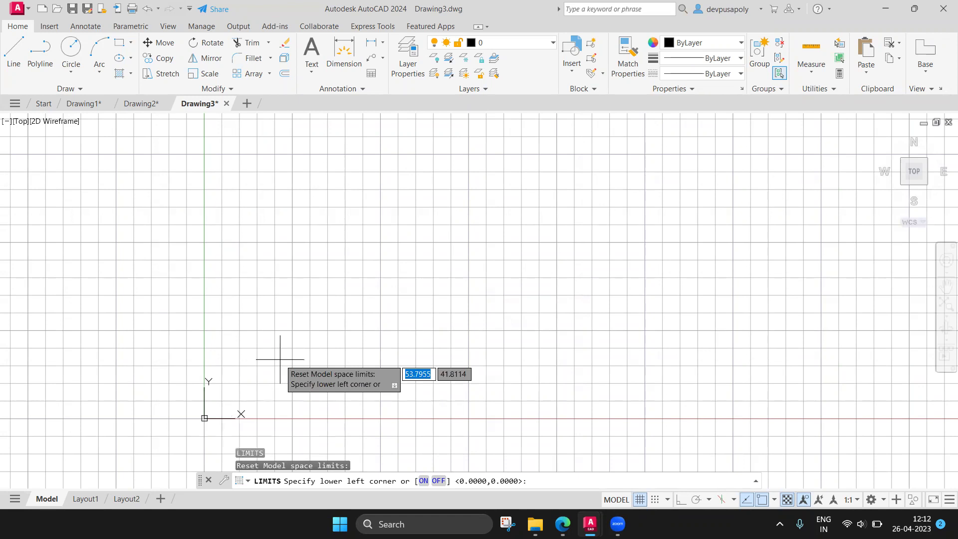
- Enter 0,0 as the lower-left limit and 297,210 as the upper-right, then pan the view
text(0)
key(Tab)
text(0)
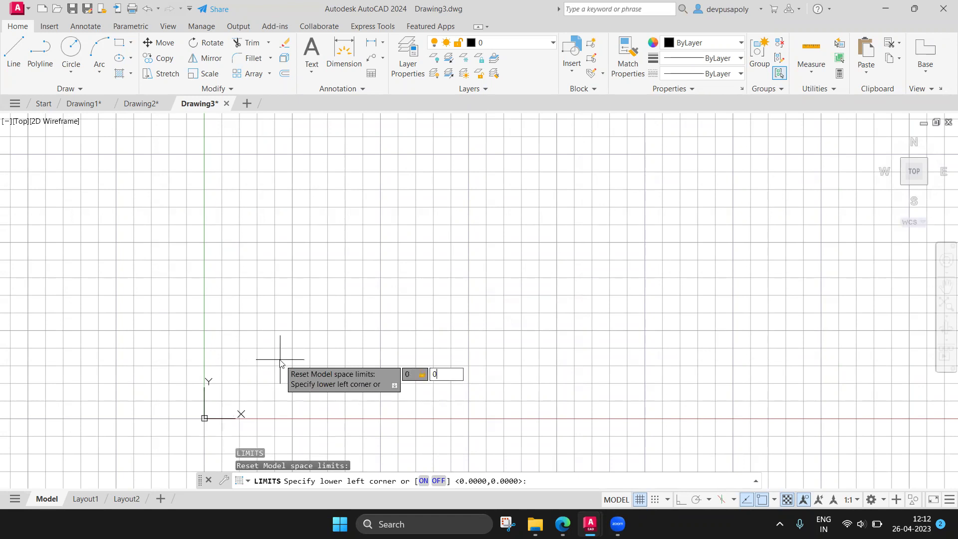
key(Tab)
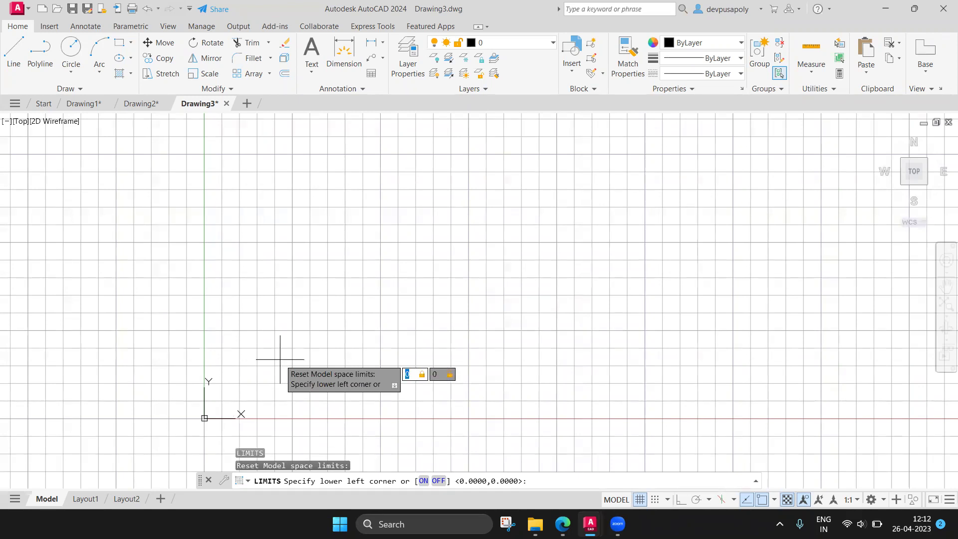
key(Return)
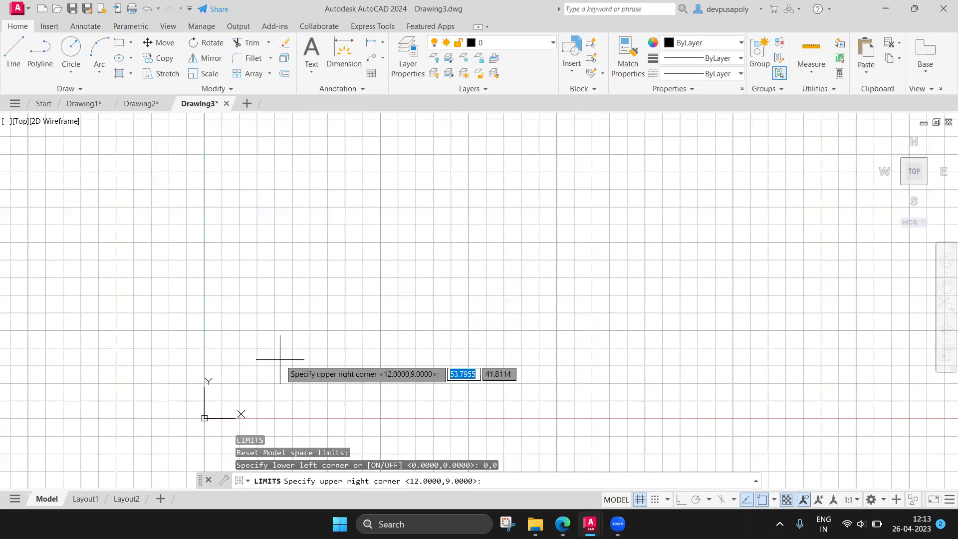
text(297)
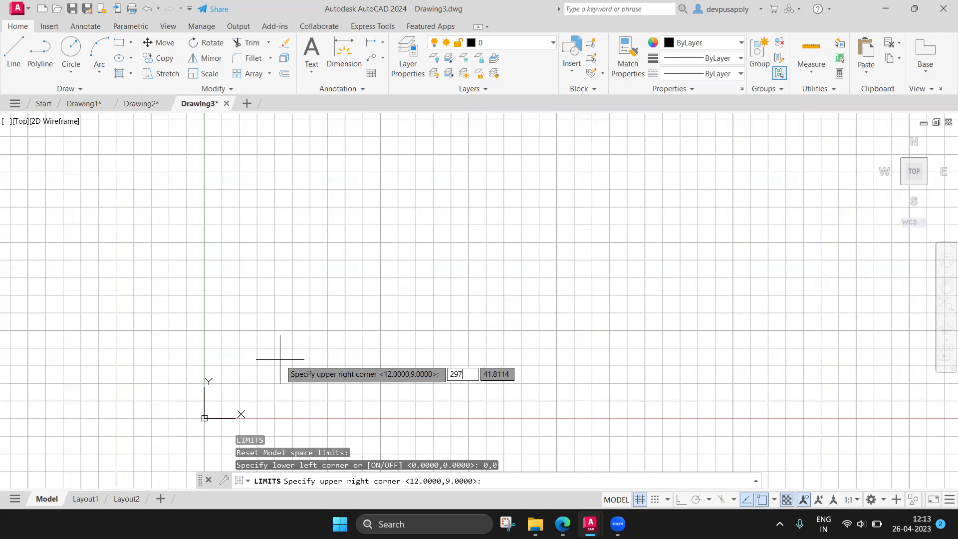
text(,)
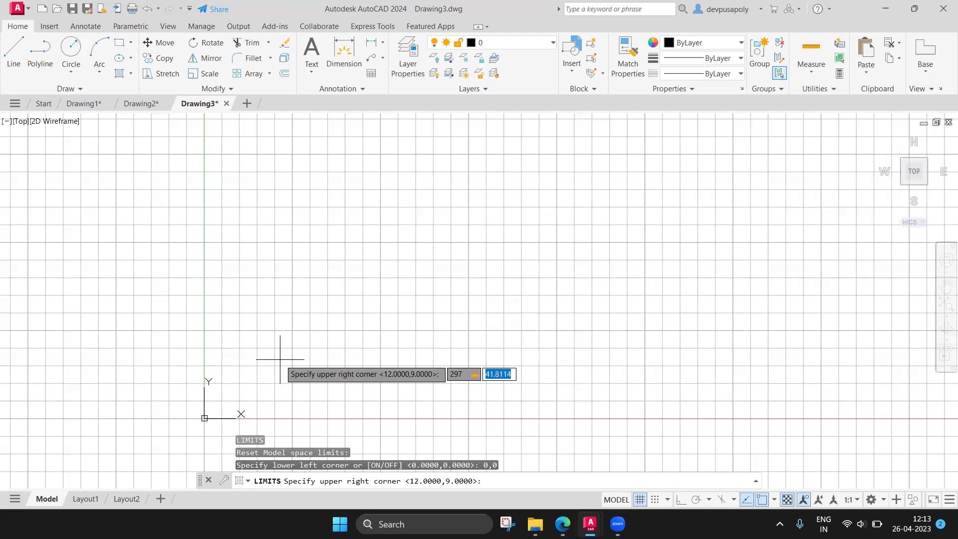
text(210)
key(Return)
scroll(654, 185, down, 2)
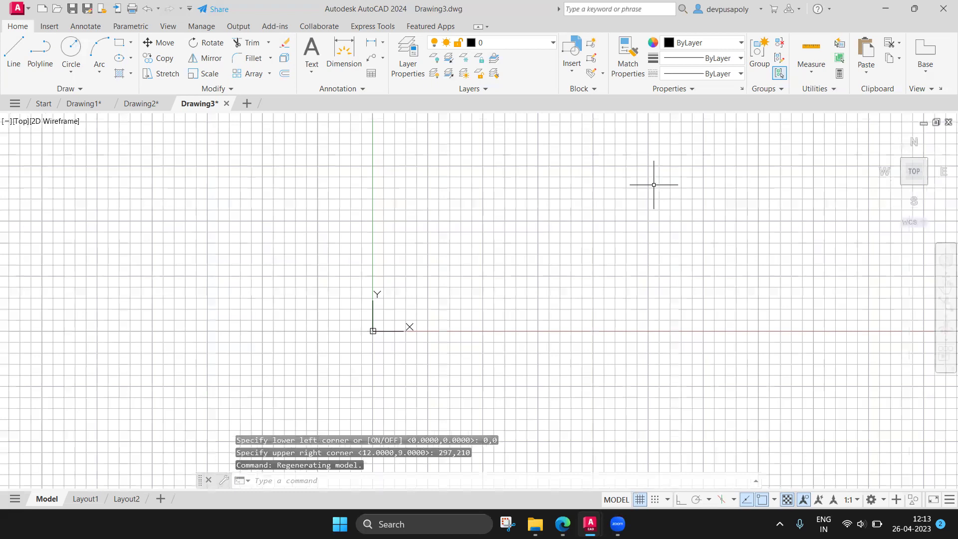
middle_drag(654, 184, 381, 370)
scroll(381, 370, up, 1)
scroll(354, 276, down, 1)
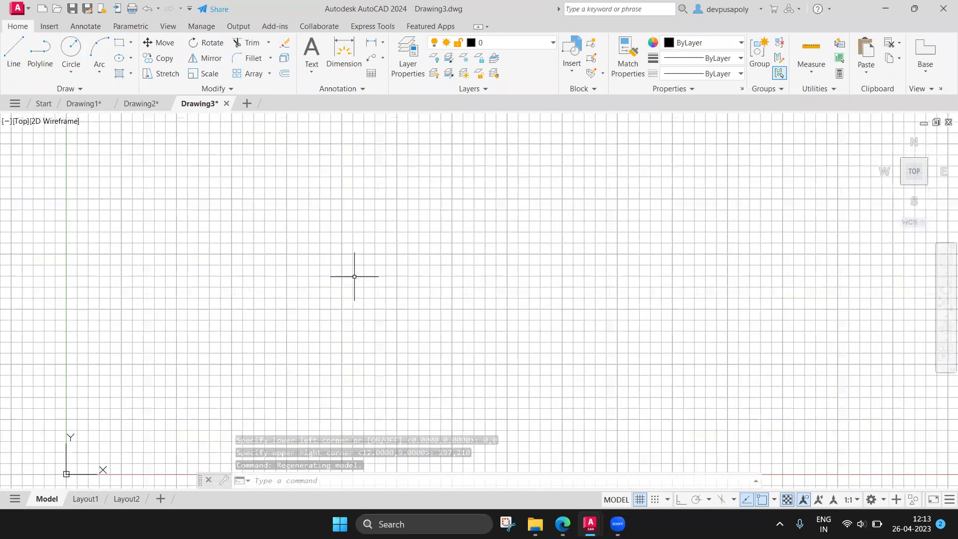
- Bring the book PDF to page 106 and highlight the step 4 lower-left corner instruction
click(563, 525)
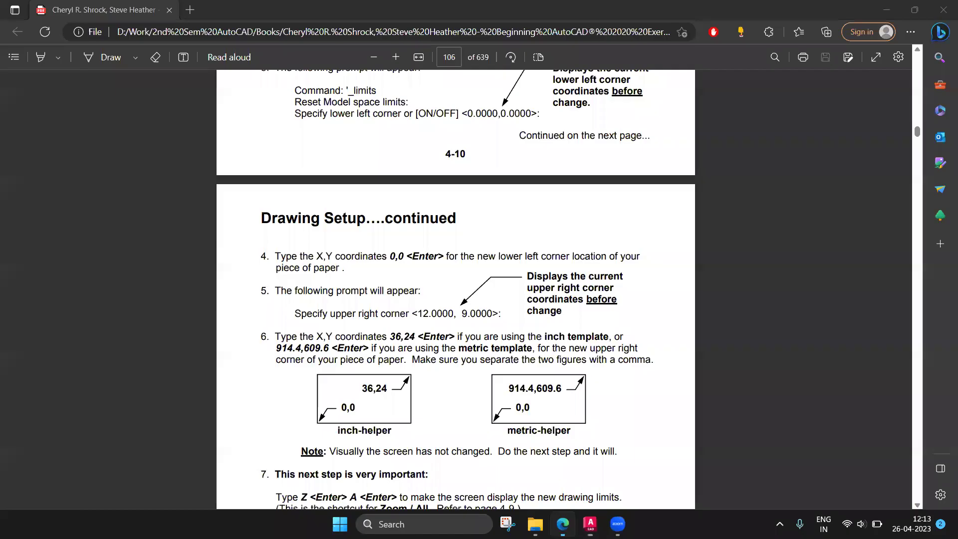
scroll(467, 330, up, 1)
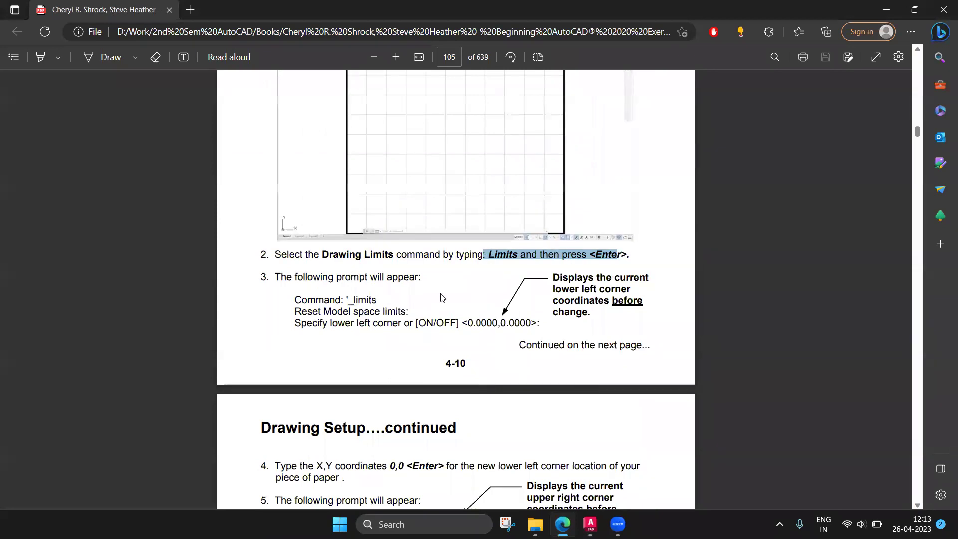
scroll(422, 293, down, 1)
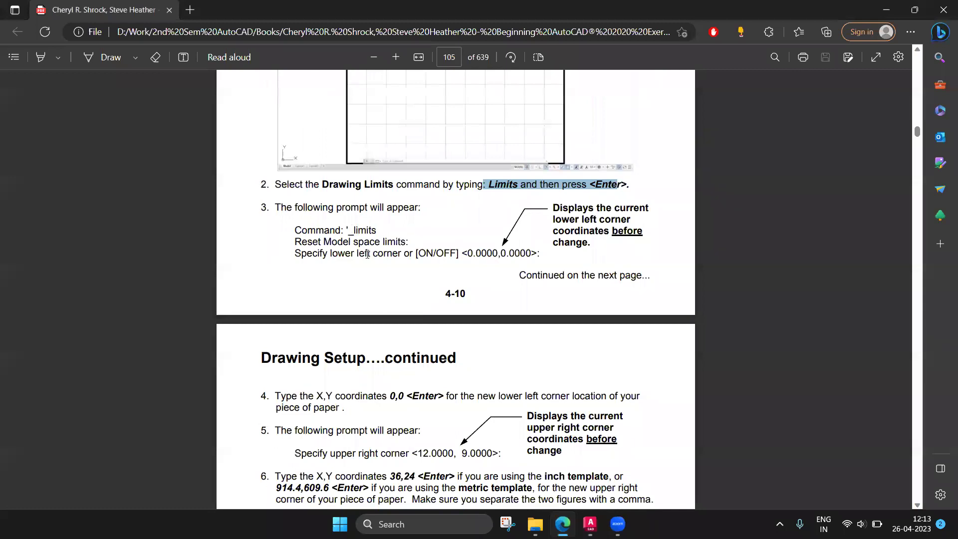
scroll(381, 258, down, 1)
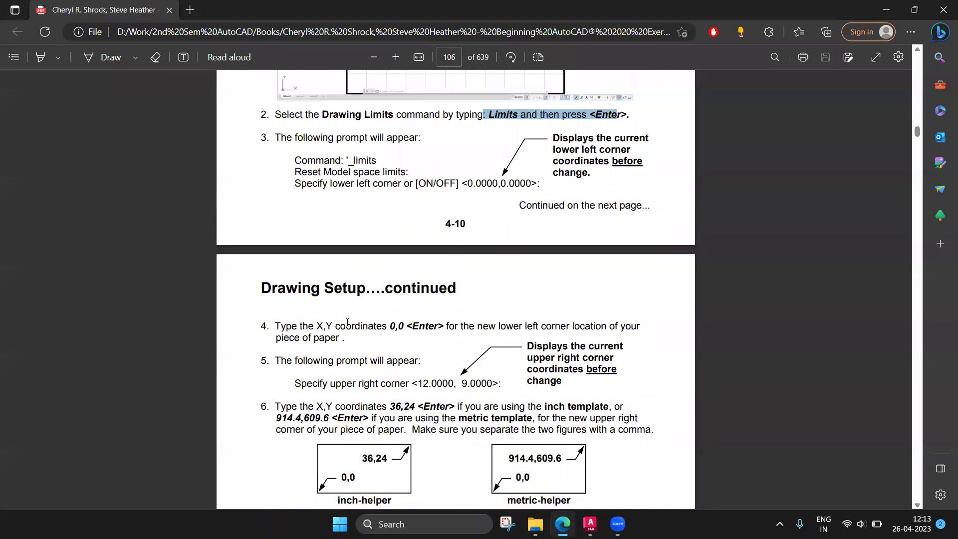
drag(438, 326, 275, 326)
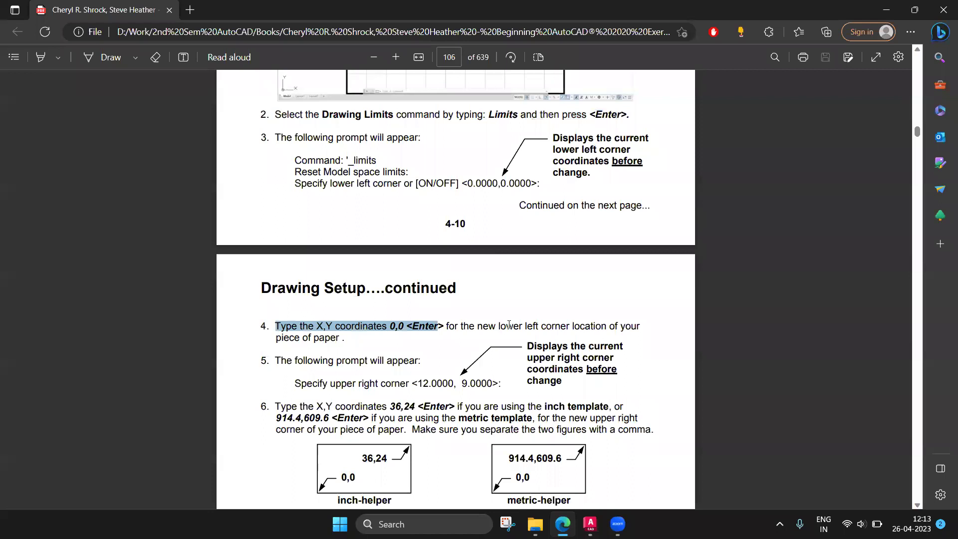
- Highlight step 5's default upper-right corner value, then preview the open AutoCAD drawings
drag(509, 325, 514, 326)
scroll(532, 351, down, 1)
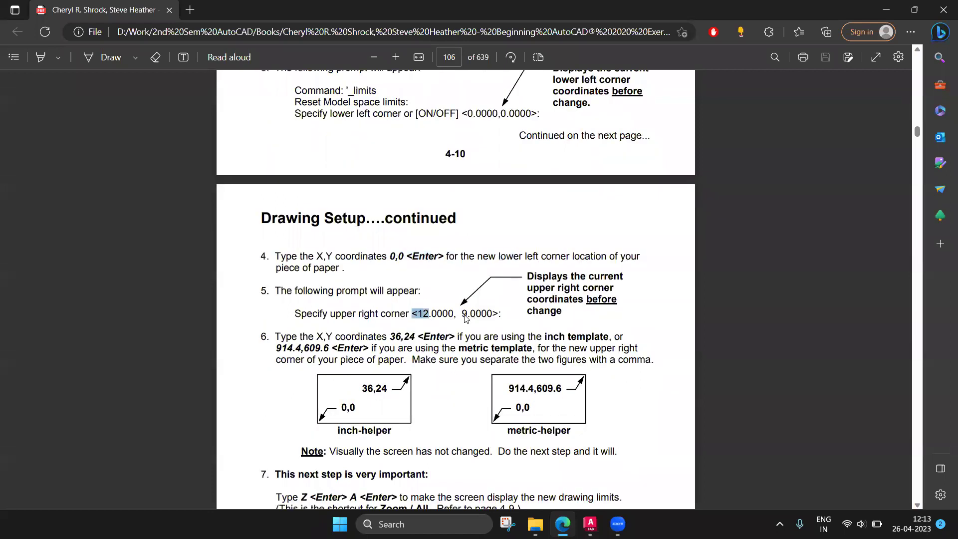
drag(451, 314, 501, 314)
click(595, 514)
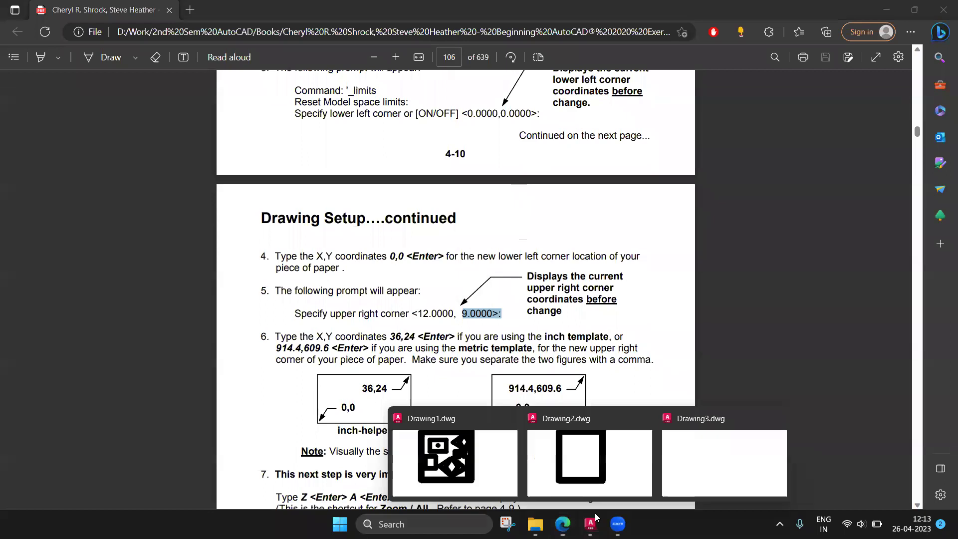
click(725, 463)
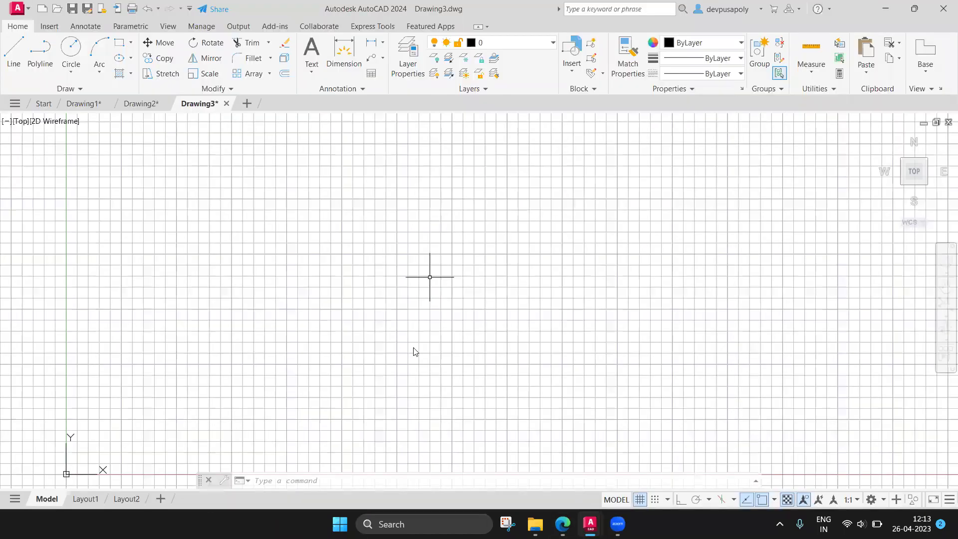
right_click(506, 140)
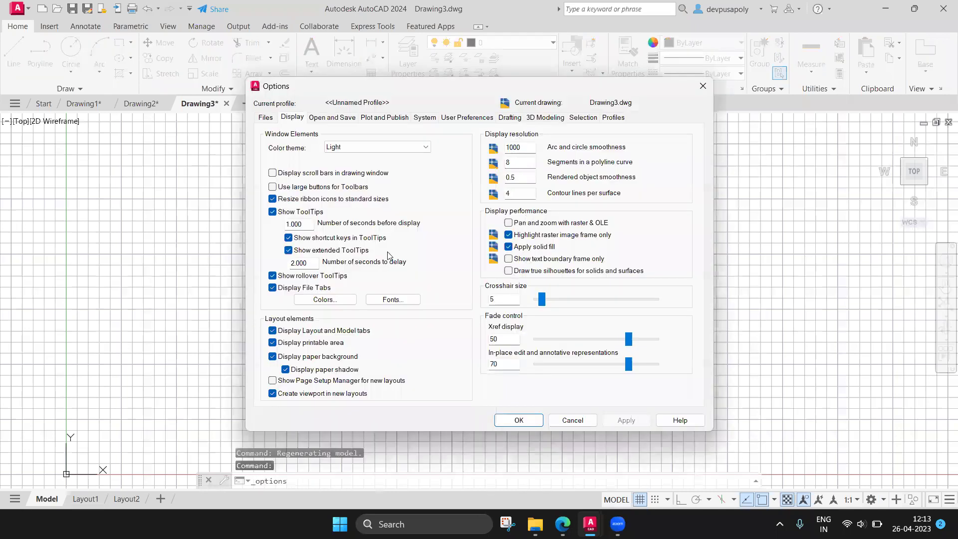
click(266, 118)
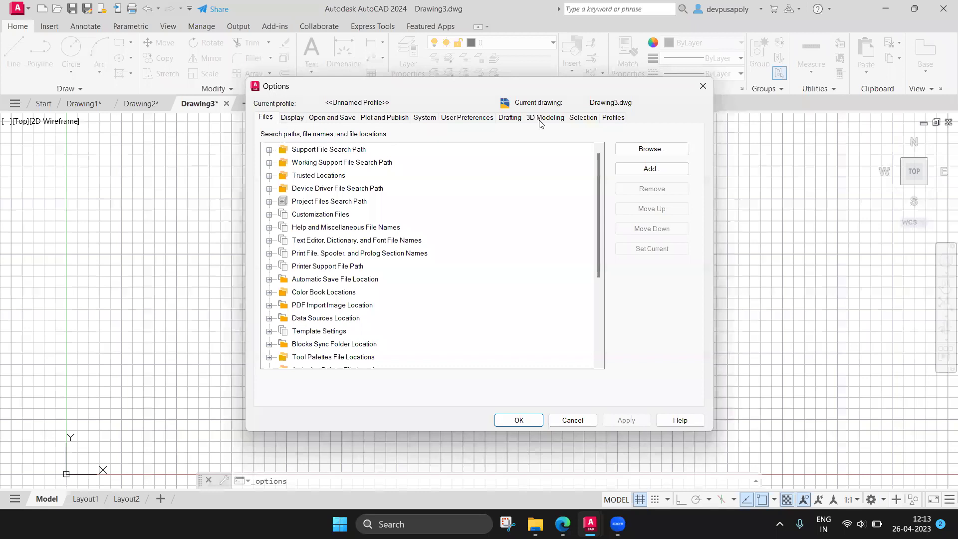
click(424, 120)
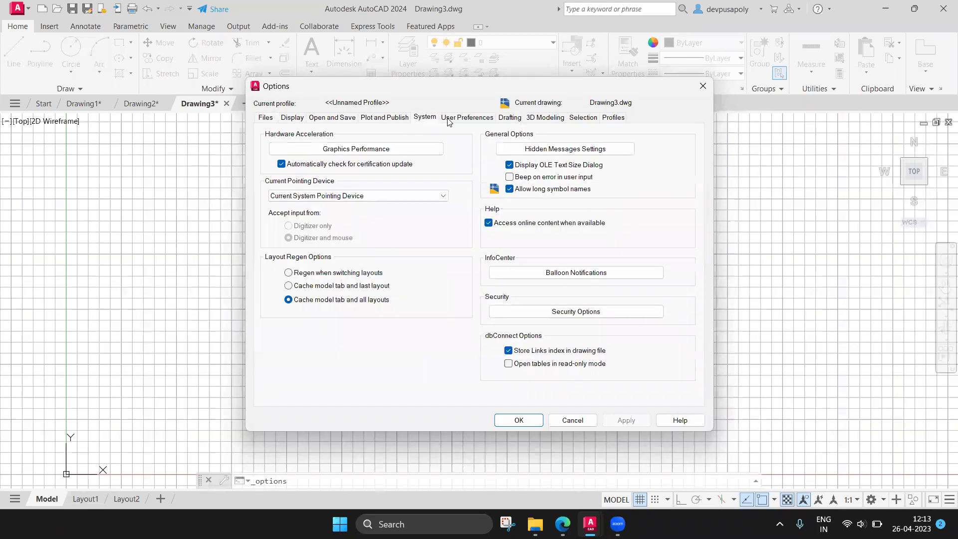
click(448, 120)
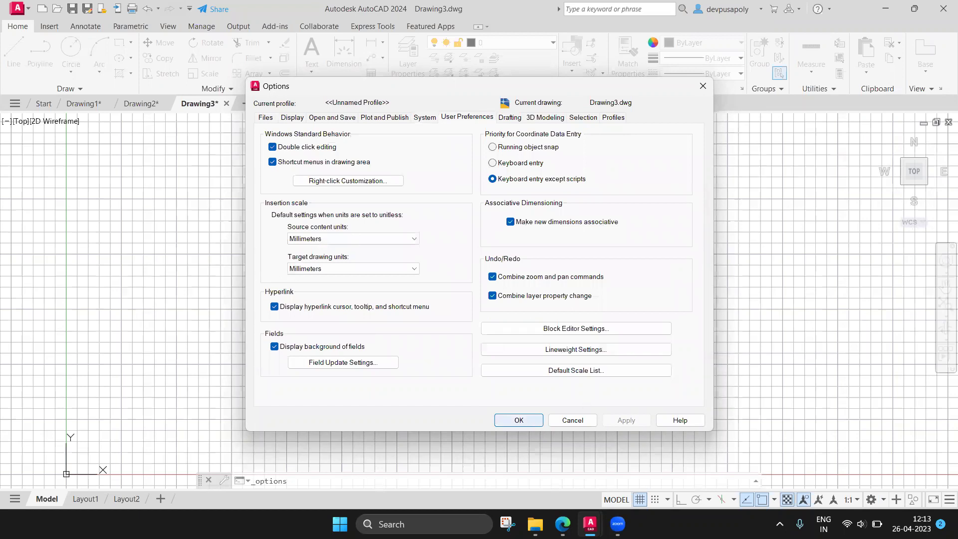
key(alt+Tab)
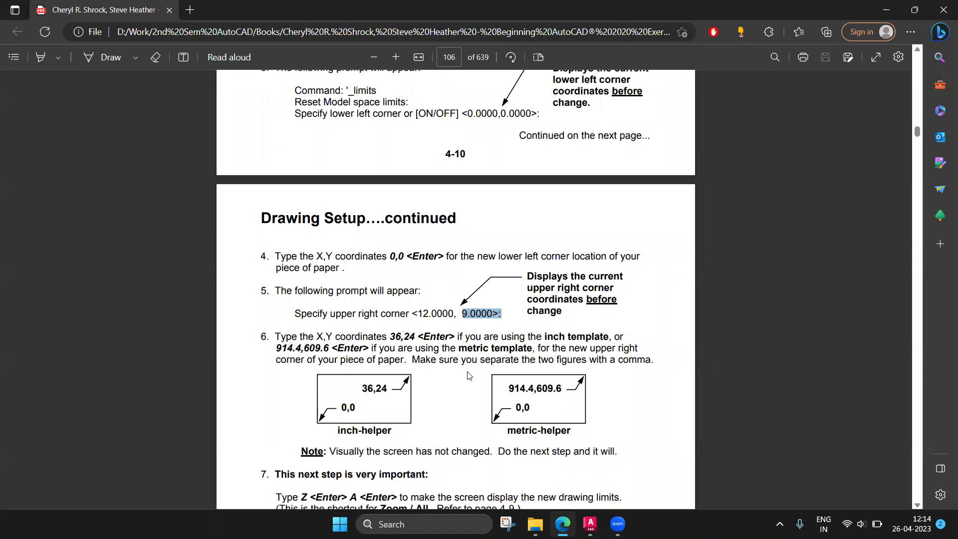
- Return the PDF to page 106's limits and Zoom All steps 4–7, then switch to Drawing3
scroll(469, 376, down, 1)
scroll(467, 372, down, 3)
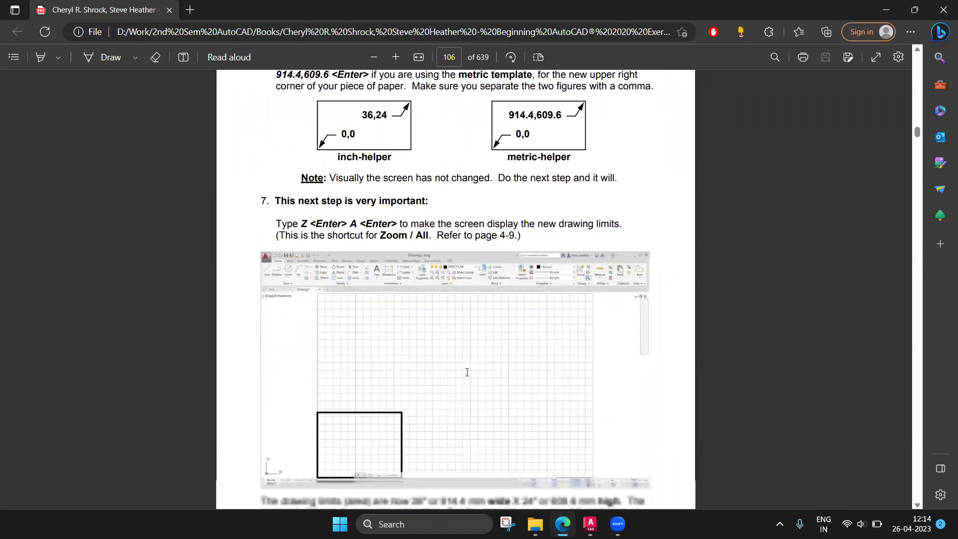
scroll(467, 373, down, 3)
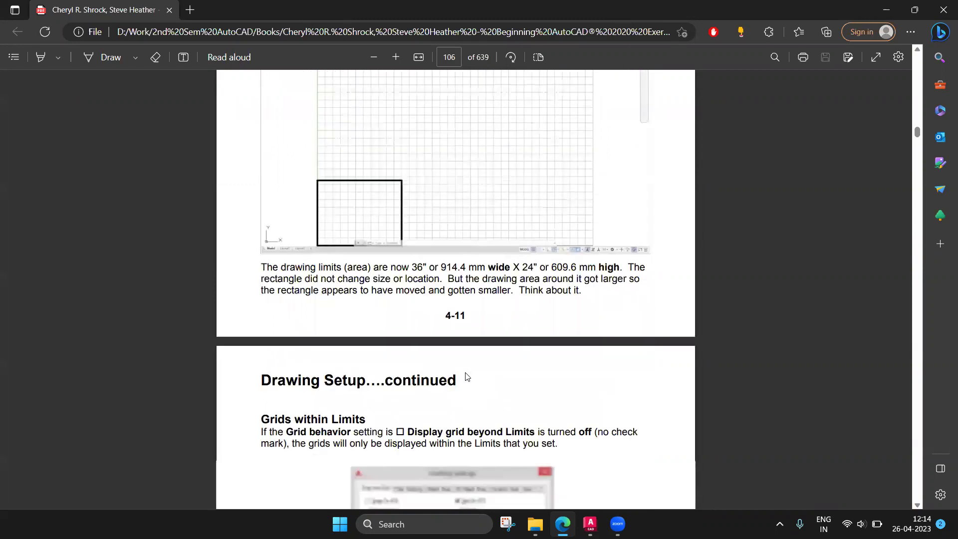
scroll(467, 377, down, 4)
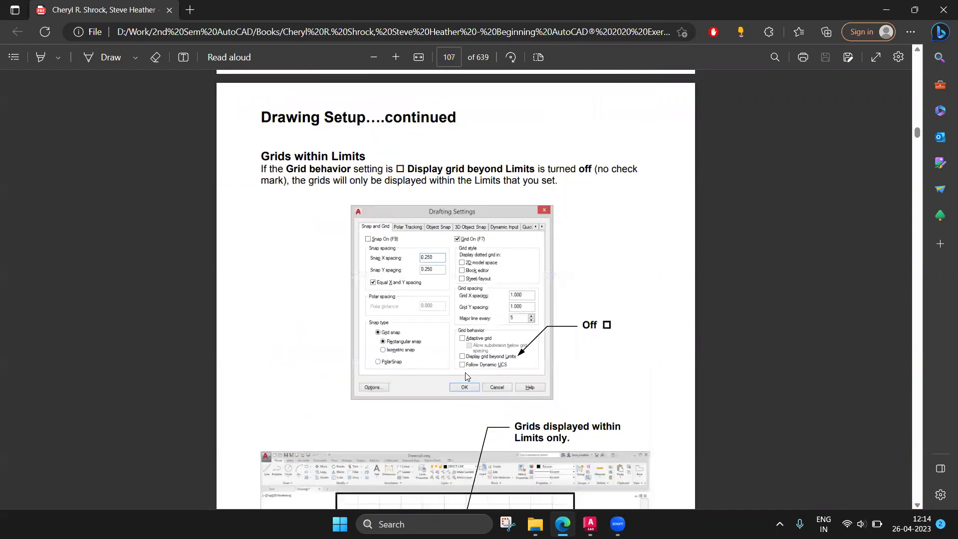
scroll(466, 377, up, 10)
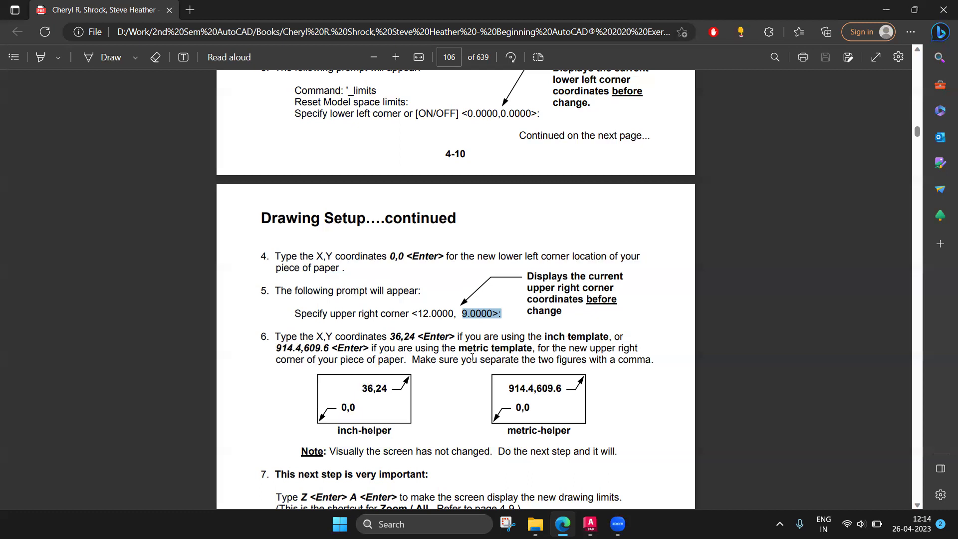
scroll(469, 359, down, 3)
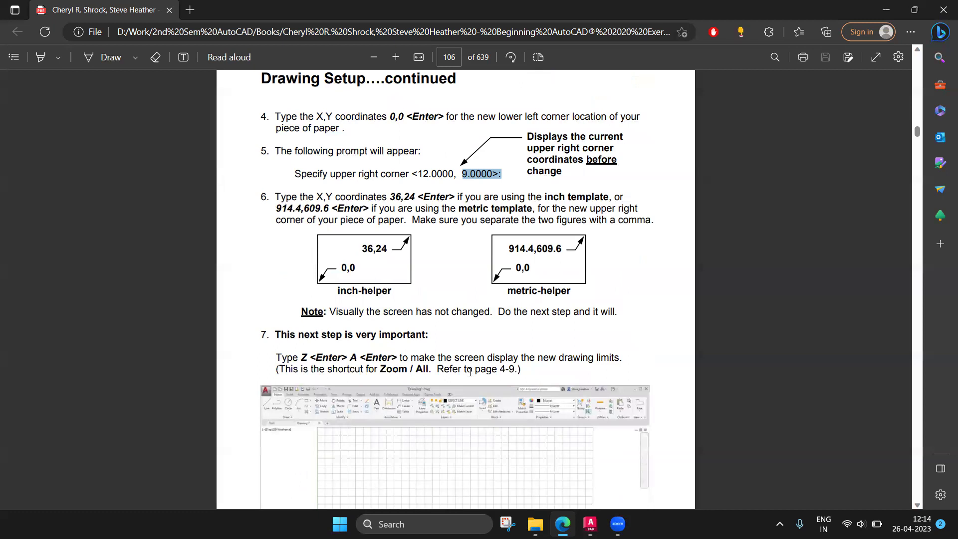
click(619, 522)
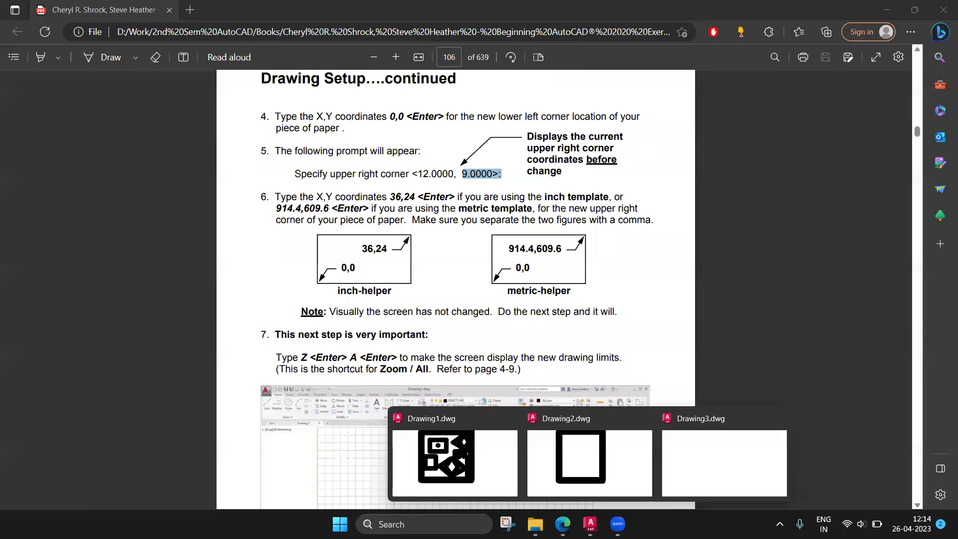
click(724, 464)
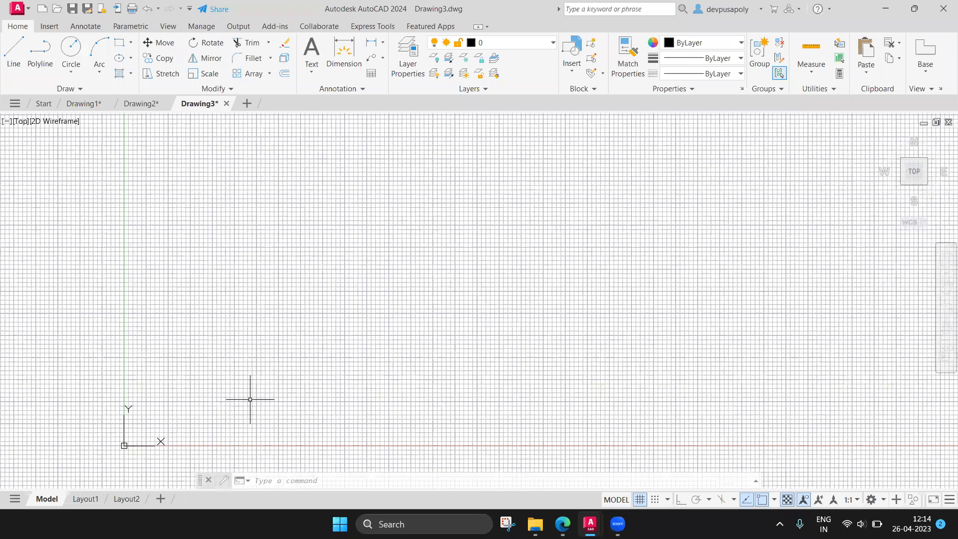
- Set Drawing3's limits with LIMITS from 0,0 to 297,210
text(limits)
key(Return)
text(0,0)
key(Return)
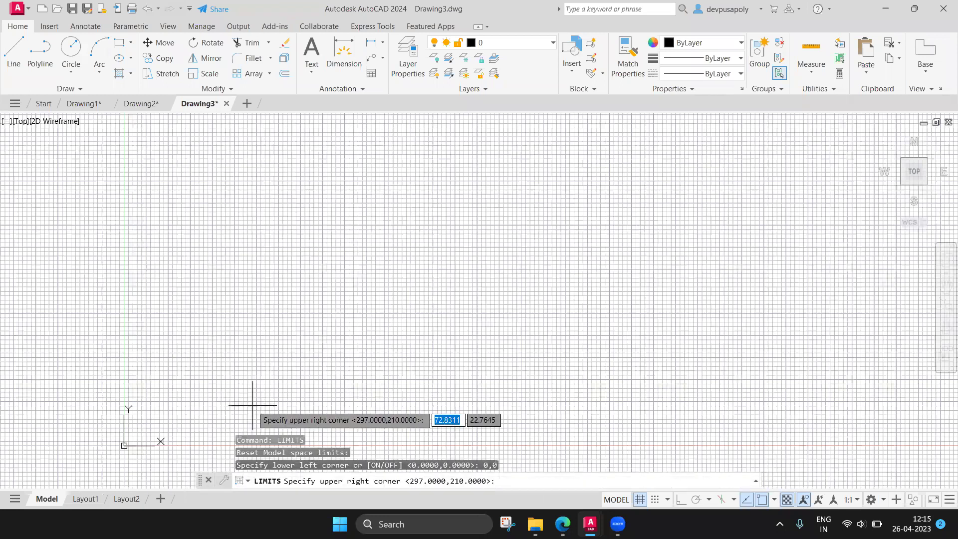
text(297)
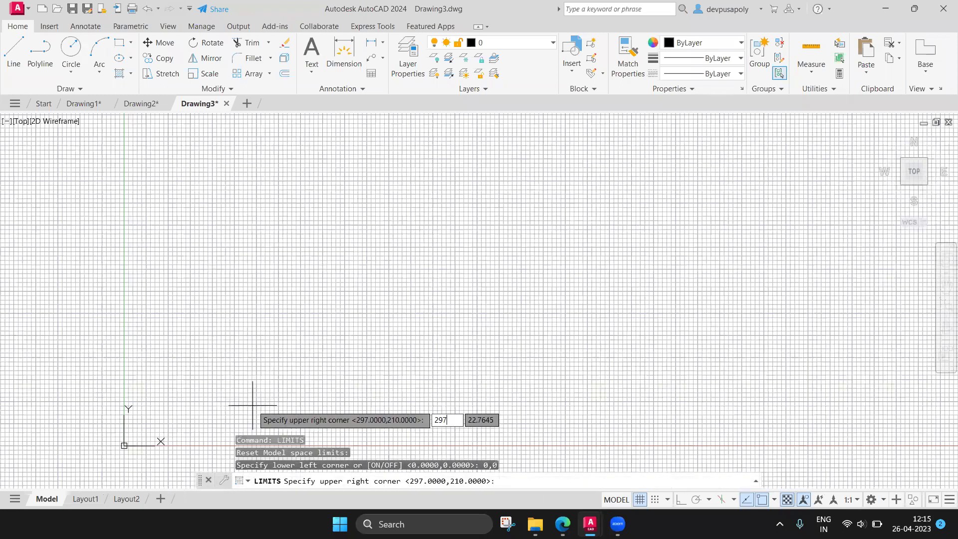
text(,210)
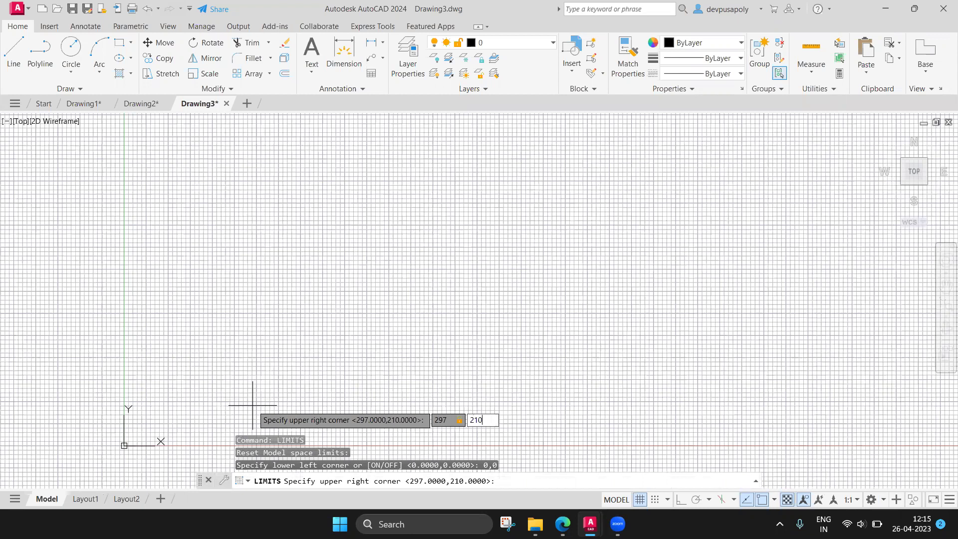
key(Return)
- Zoom All to show the whole limits area, zoom out, and switch back to the book PDF
text(z)
key(Return)
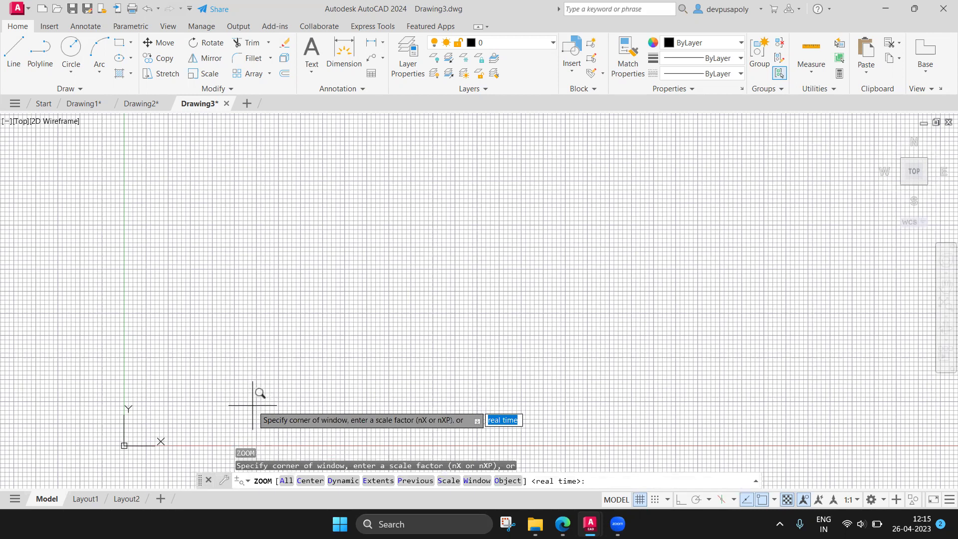
text(a)
key(Return)
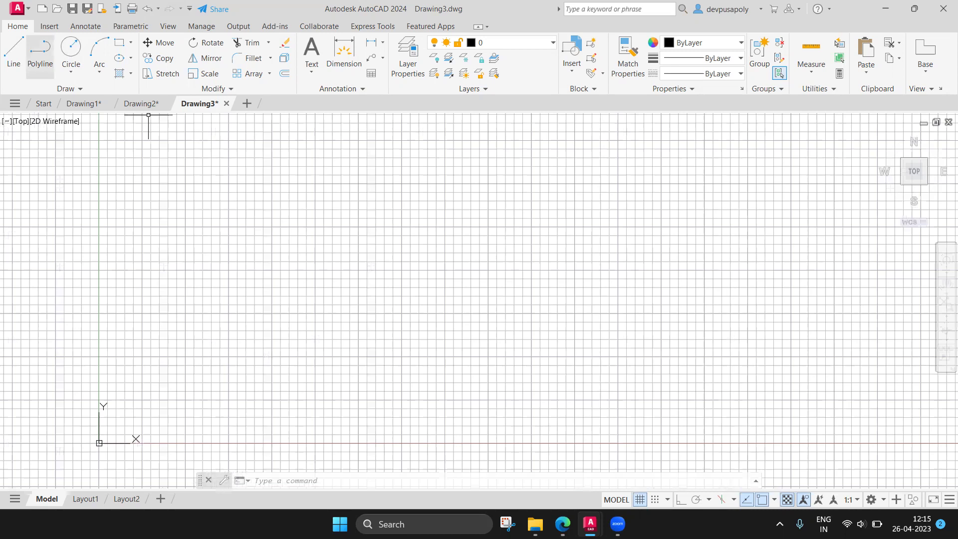
scroll(289, 257, down, 2)
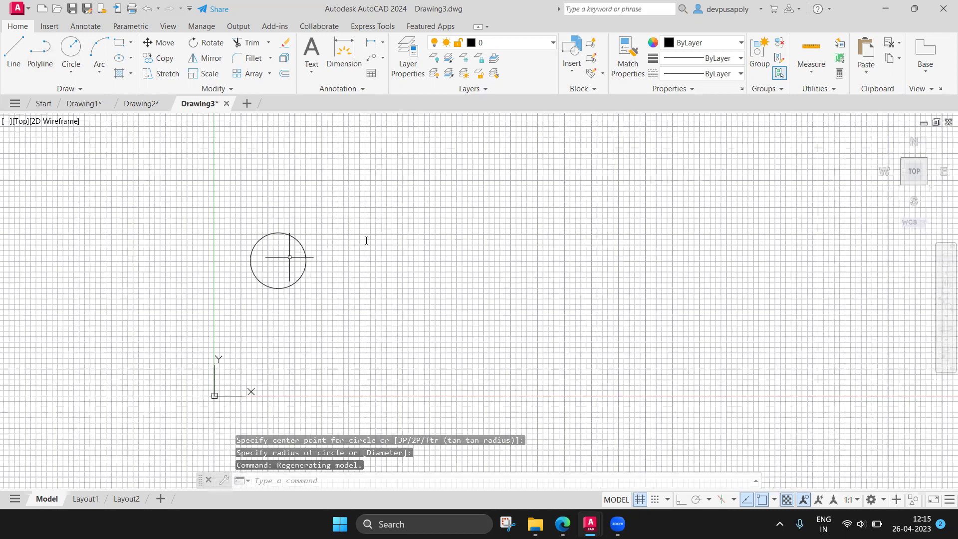
key(alt+Tab)
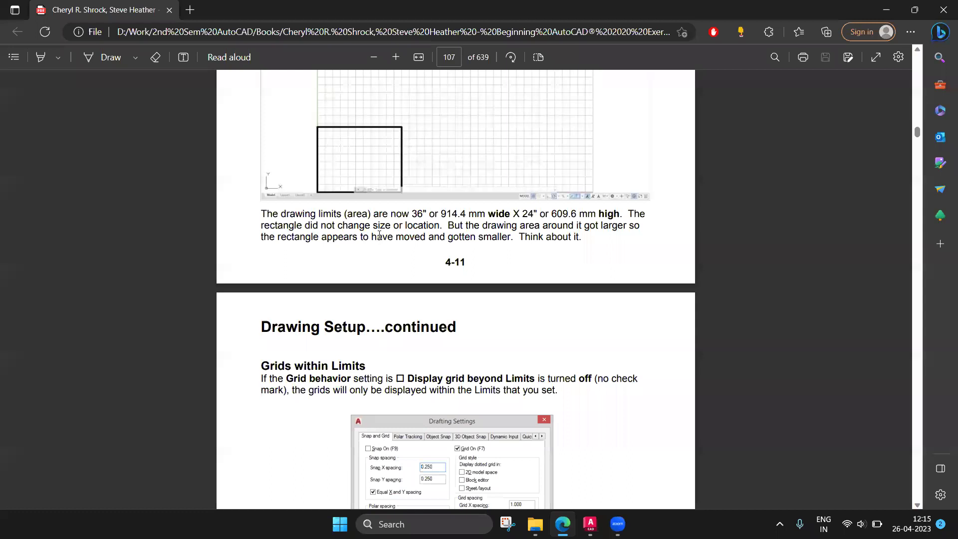
- Scroll the PDF back up to page 106's steps 5–7, then return to Drawing2 in AutoCAD
scroll(379, 234, up, 2)
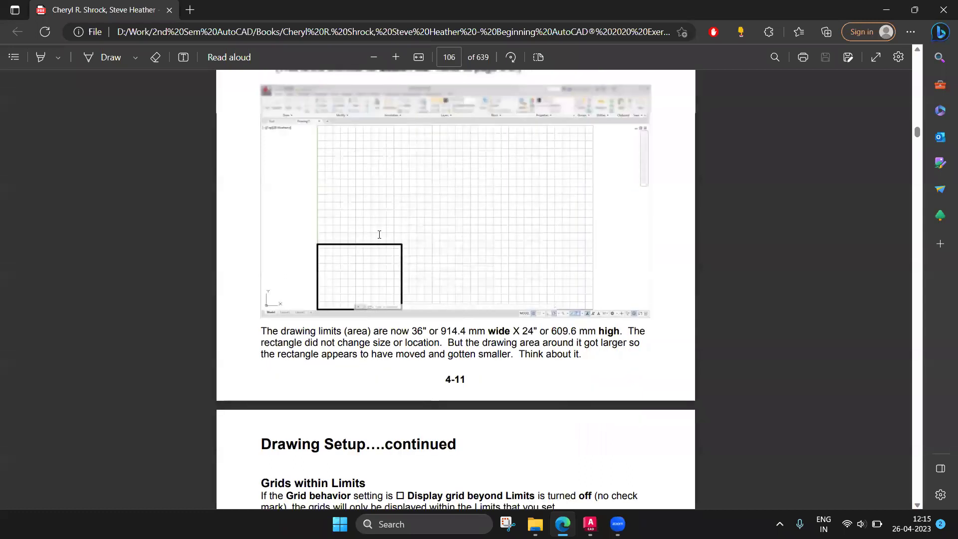
scroll(456, 289, up, 4)
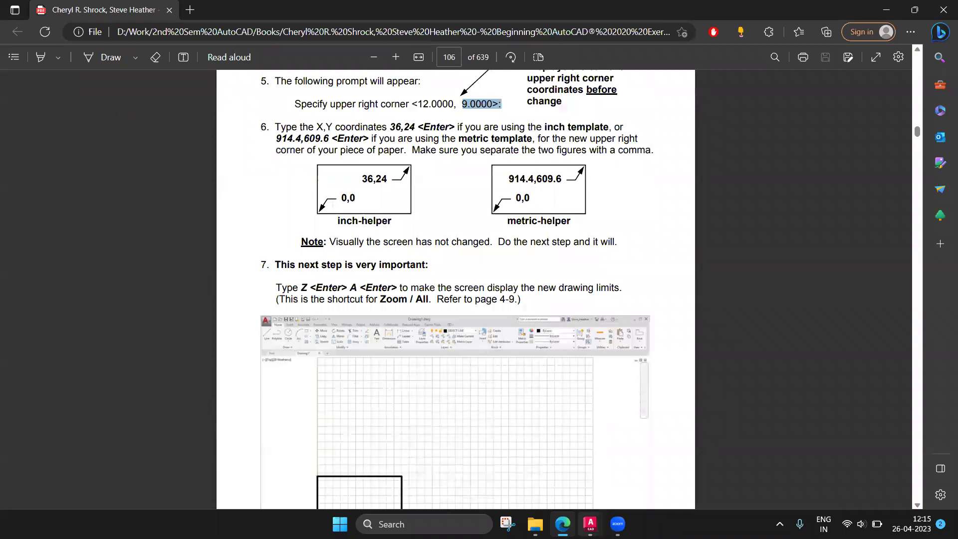
key(alt+Tab)
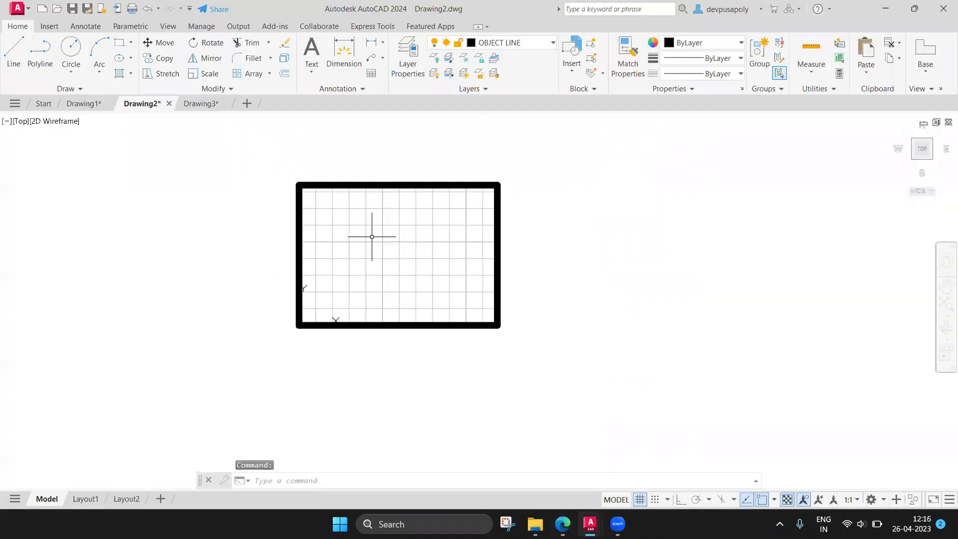
- Start LIMITS on Drawing2 with a 300,300 lower-left corner, cancel it, and return to the PDF
scroll(331, 231, up, 2)
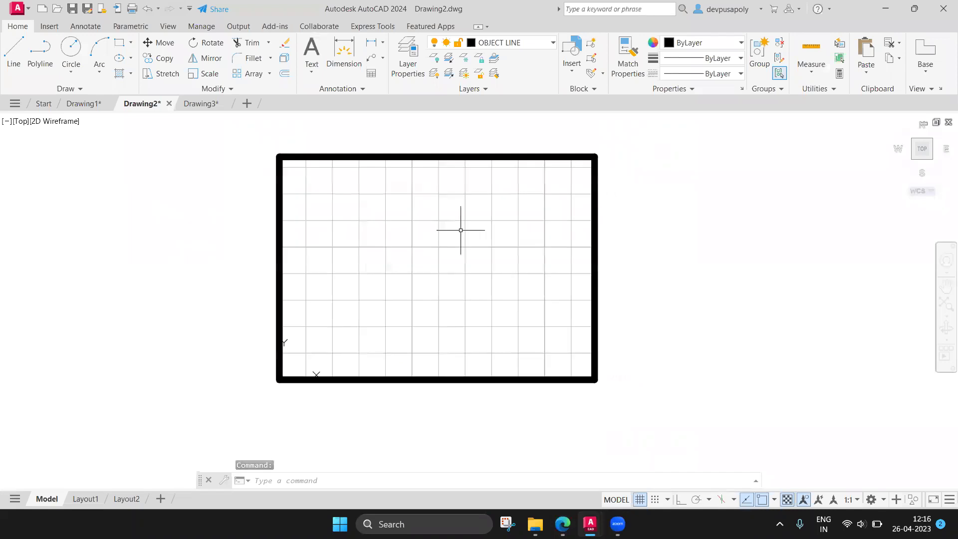
text(LIMITS)
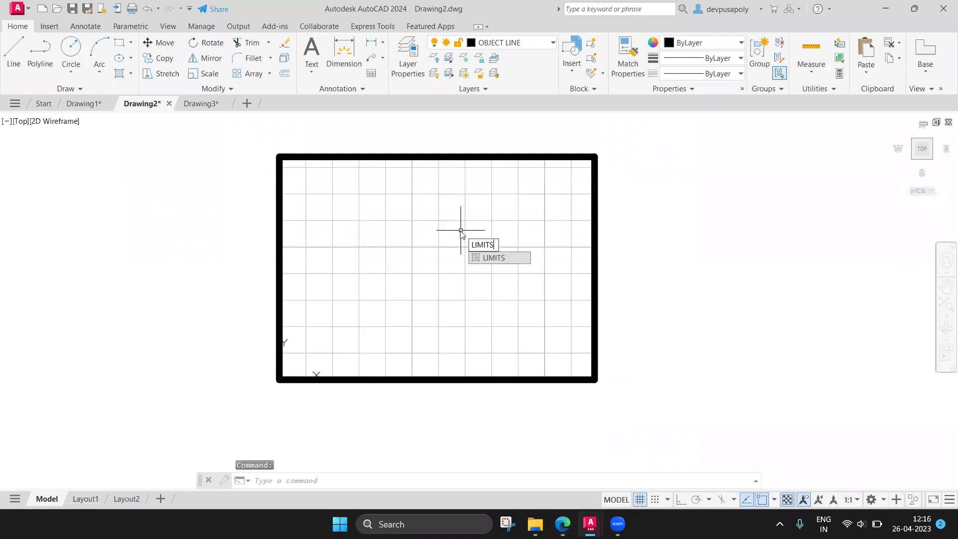
key(Return)
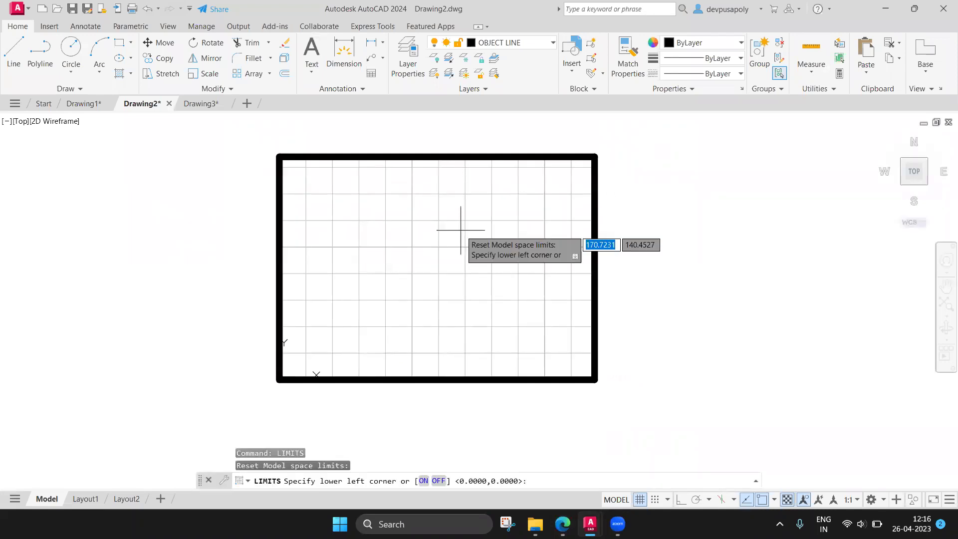
text(0,0)
key(Tab)
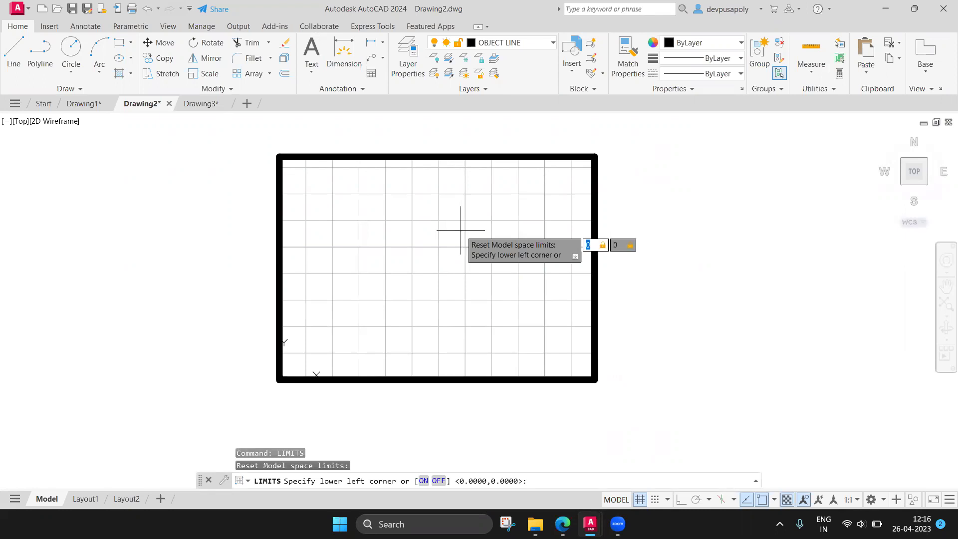
text(3)
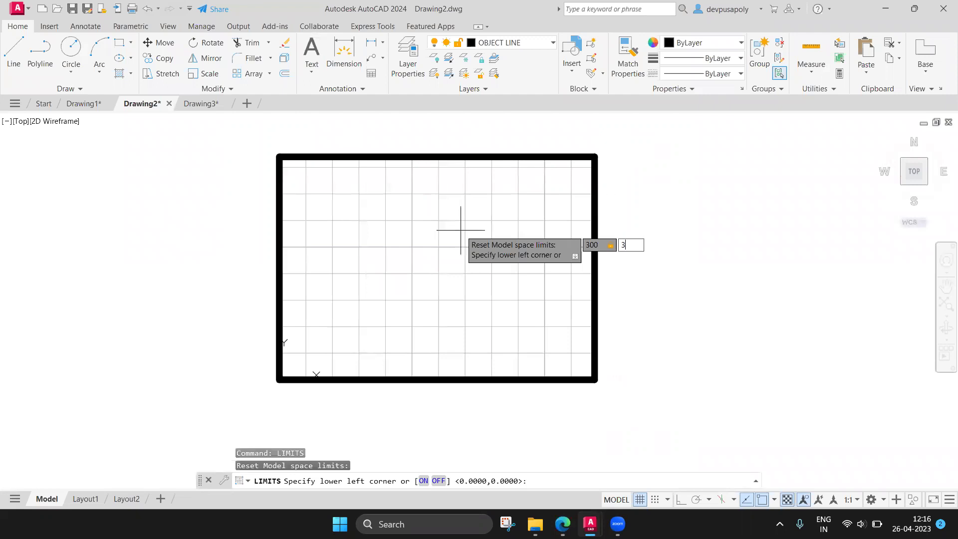
text(00,300)
key(Tab)
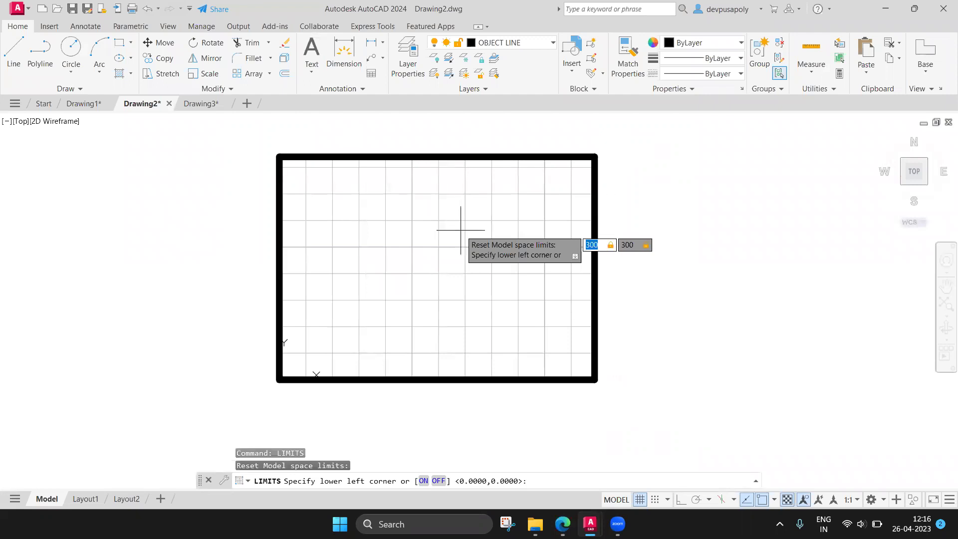
key(Return)
key(Escape)
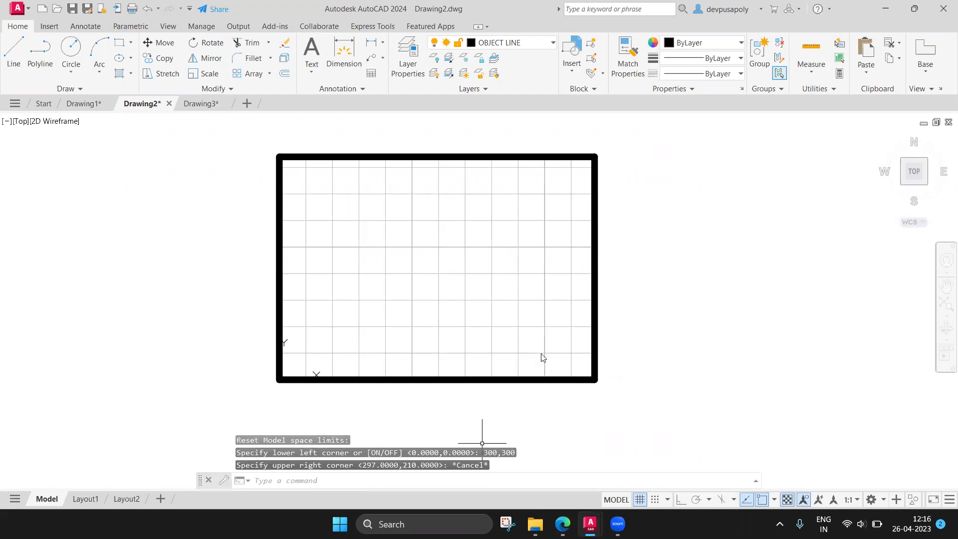
key(alt+Tab)
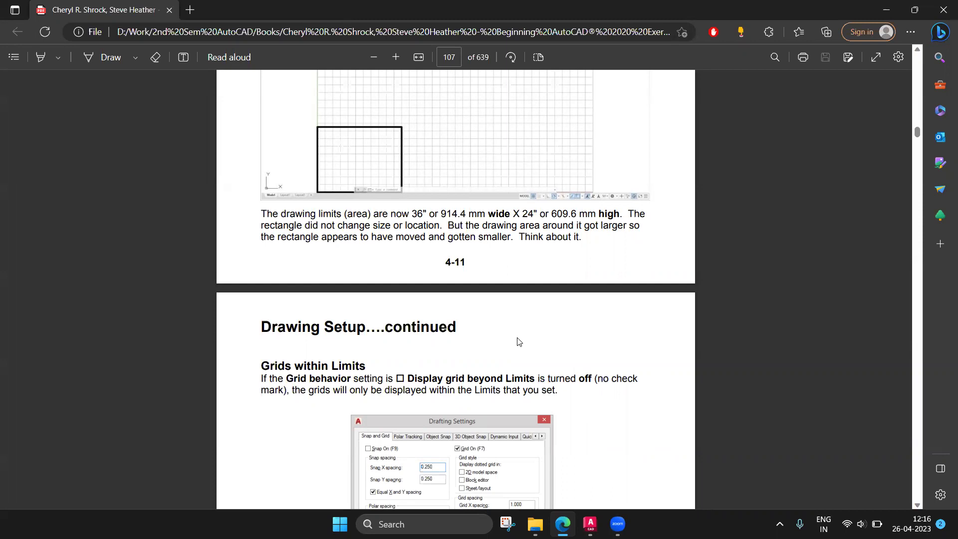
- Read PDF pages 107–108 on grids within and beyond limits, then switch to Drawing2
scroll(518, 342, down, 3)
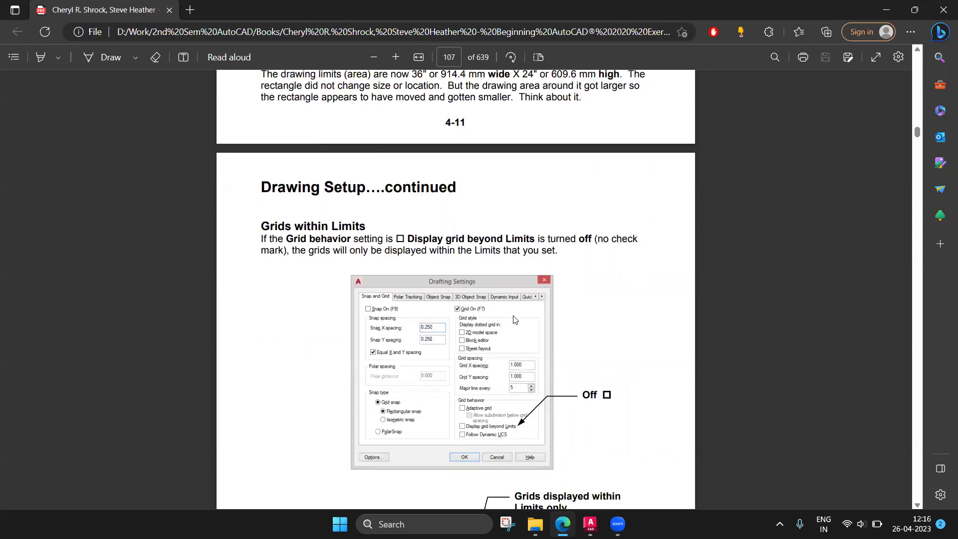
scroll(513, 320, down, 1)
scroll(513, 320, down, 4)
scroll(515, 319, down, 4)
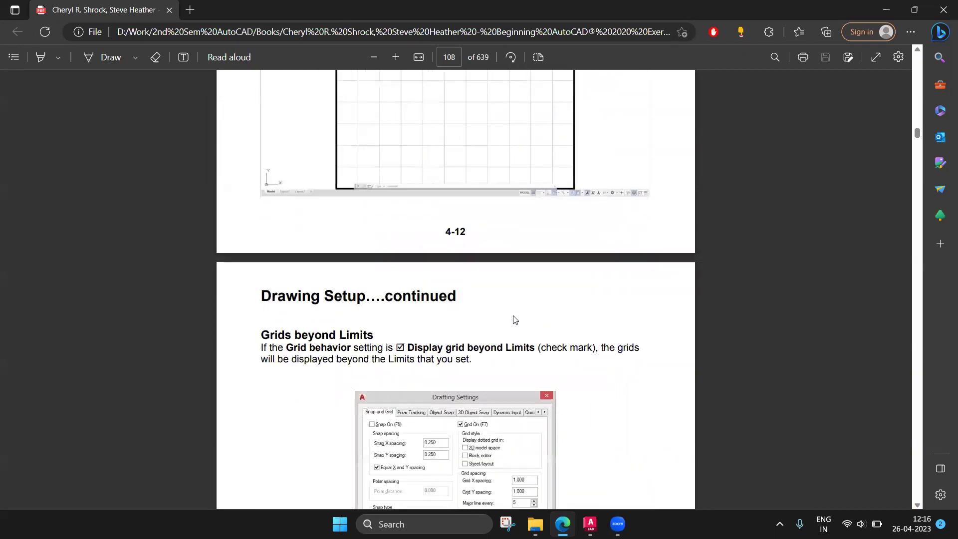
scroll(516, 320, down, 5)
scroll(516, 320, up, 2)
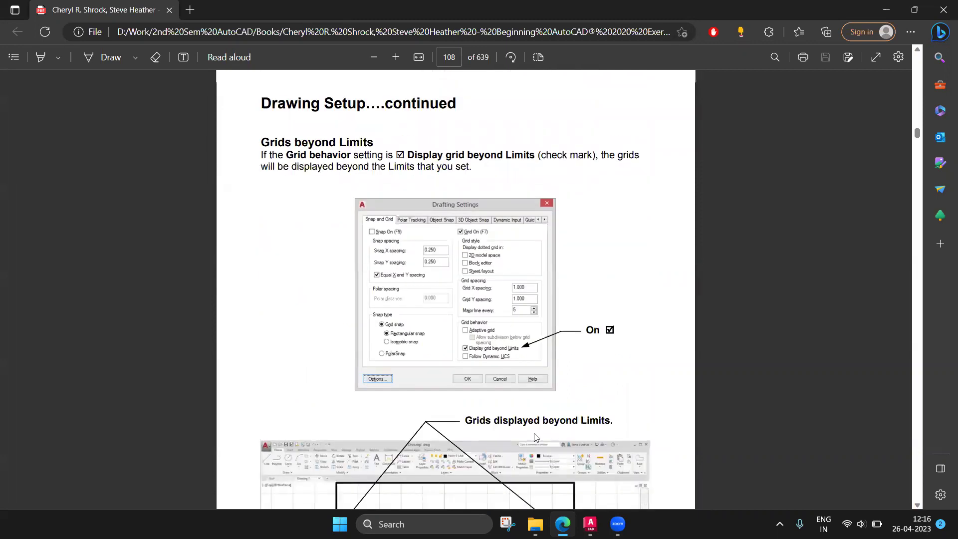
scroll(516, 320, up, 6)
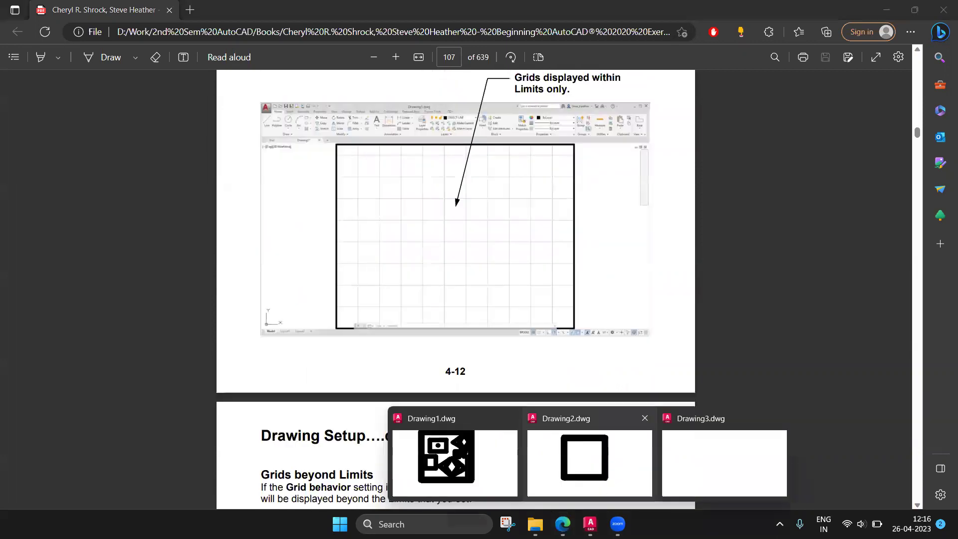
mouse_move(590, 524)
click(626, 471)
- Open Drawing2's Options dialog from the right-click menu and view the Display and Files tabs
right_click(465, 464)
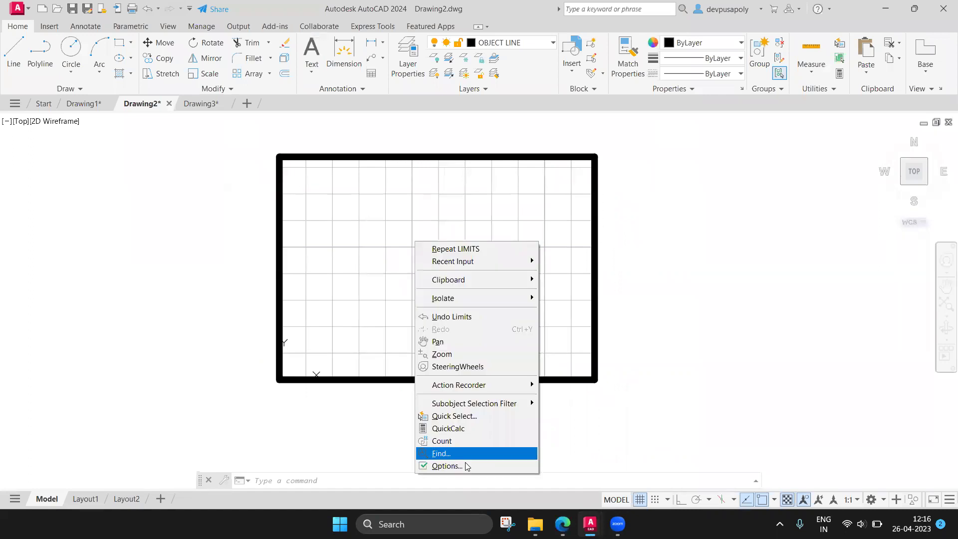
click(465, 464)
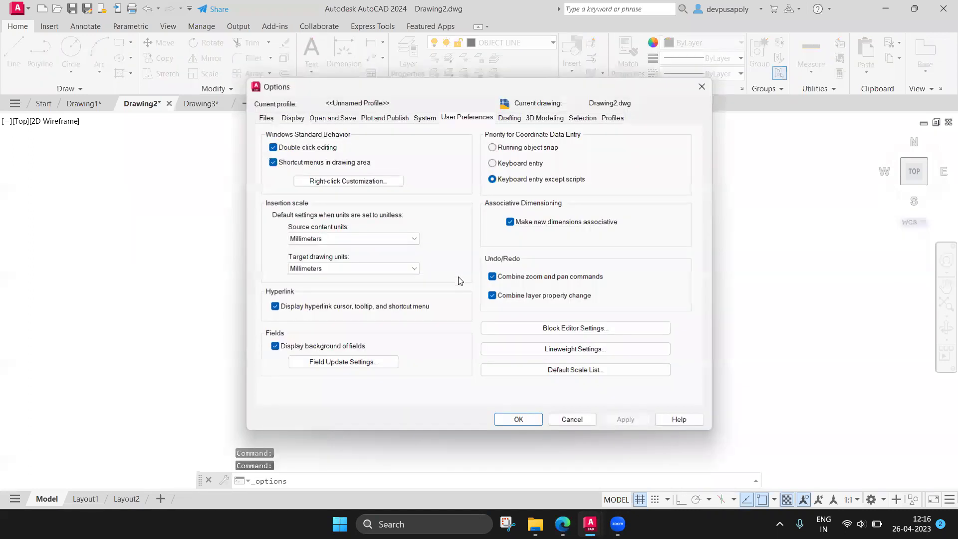
click(301, 122)
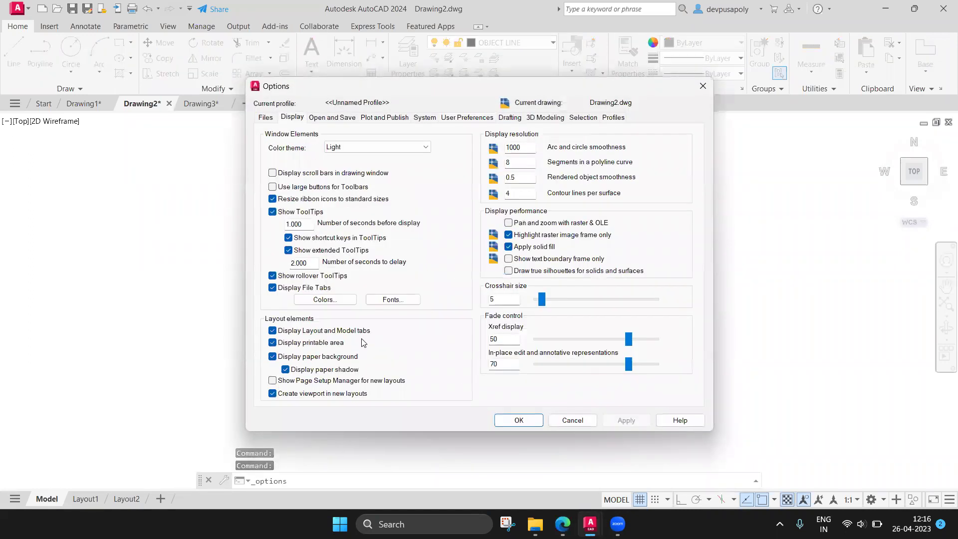
click(265, 117)
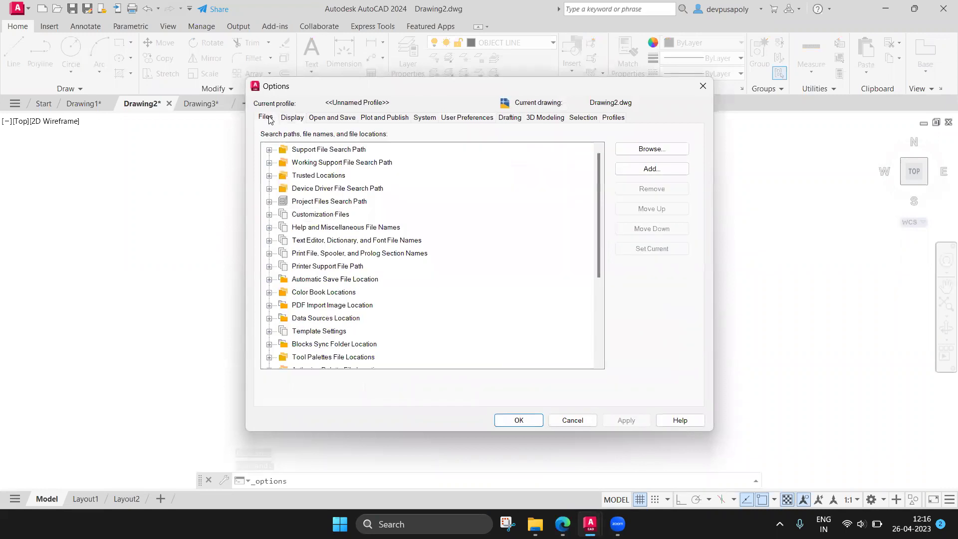
click(292, 117)
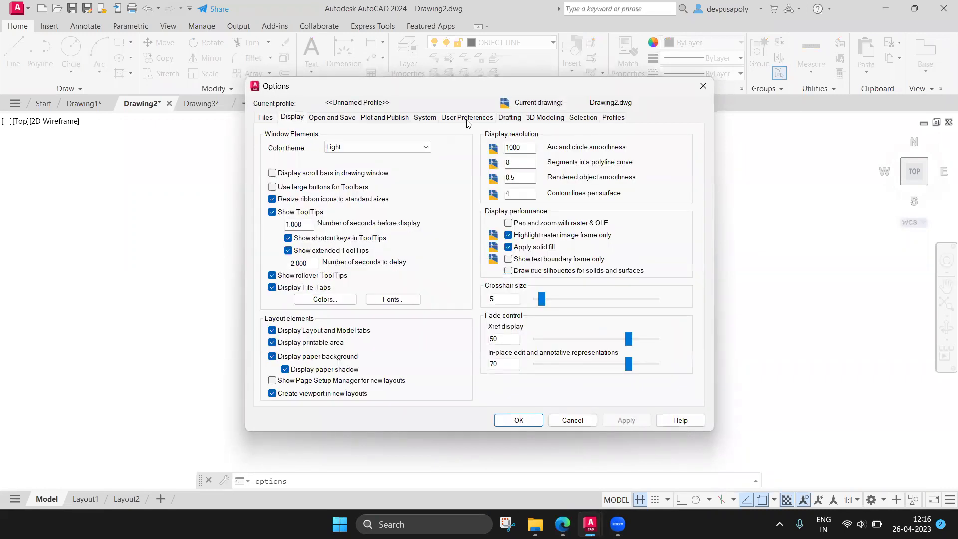
- Browse the 3D Modeling, User Preferences, System, Plot and Publish, and Open and Save tabs, ending on Display
click(544, 118)
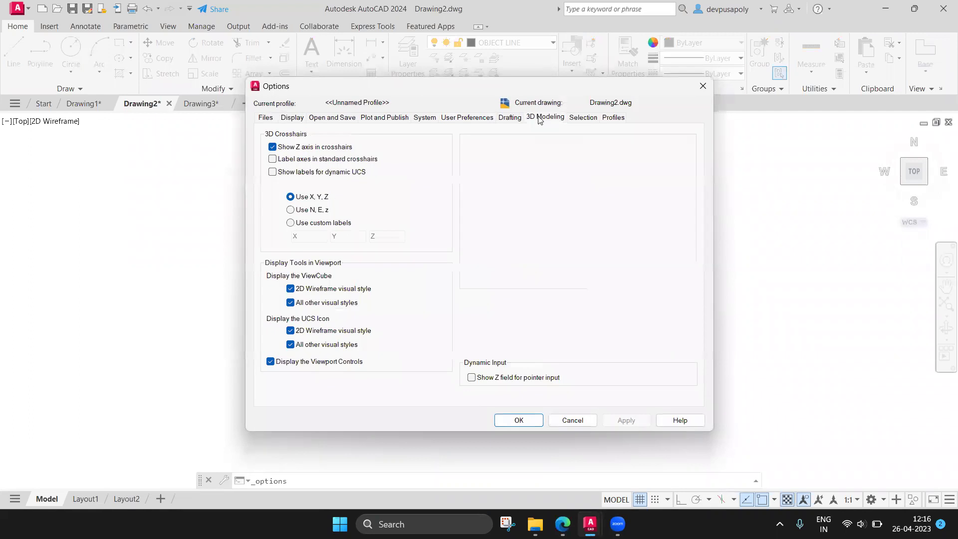
click(481, 120)
click(424, 119)
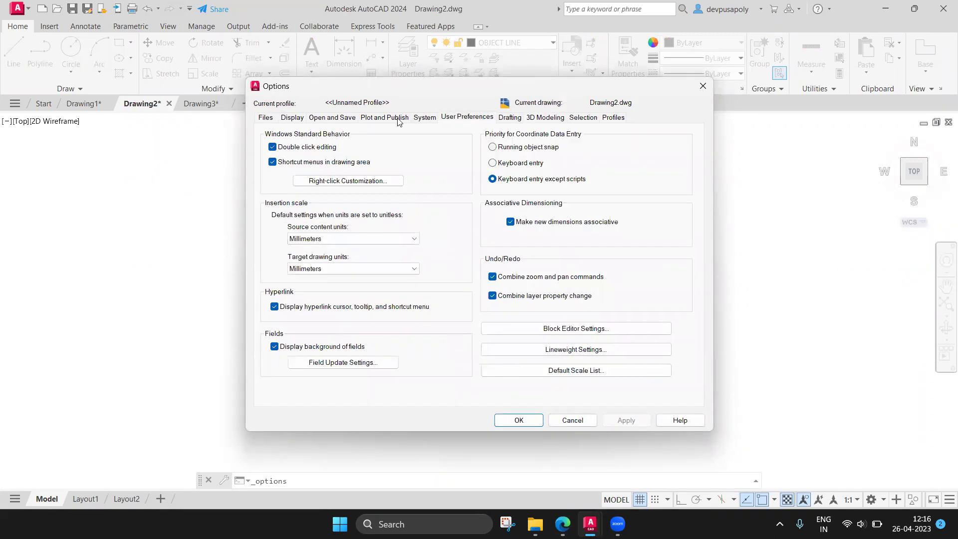
click(392, 120)
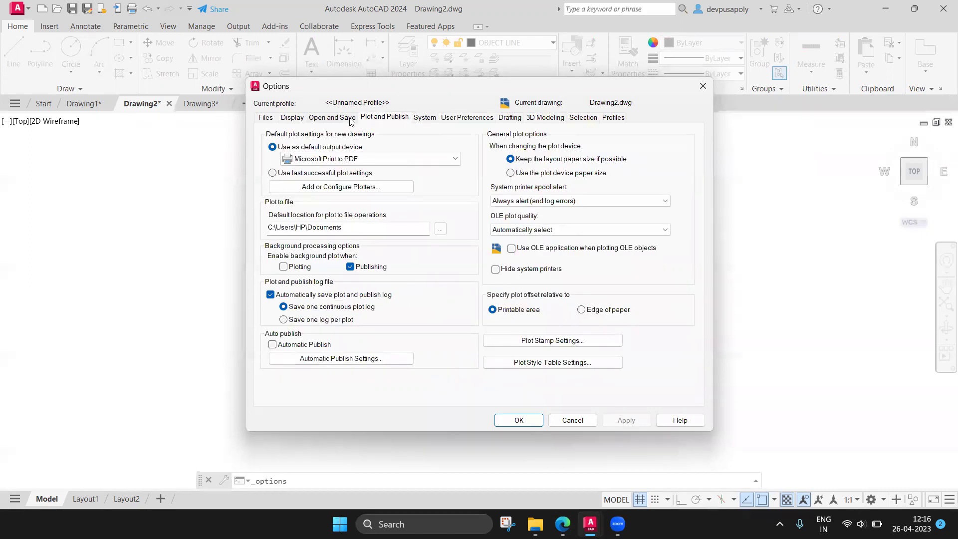
click(350, 119)
click(295, 119)
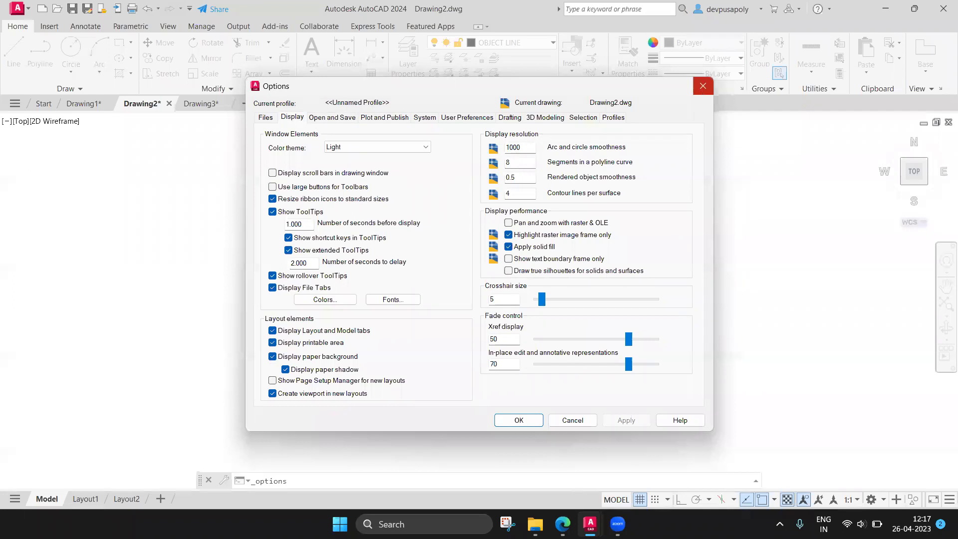
key(alt+Tab)
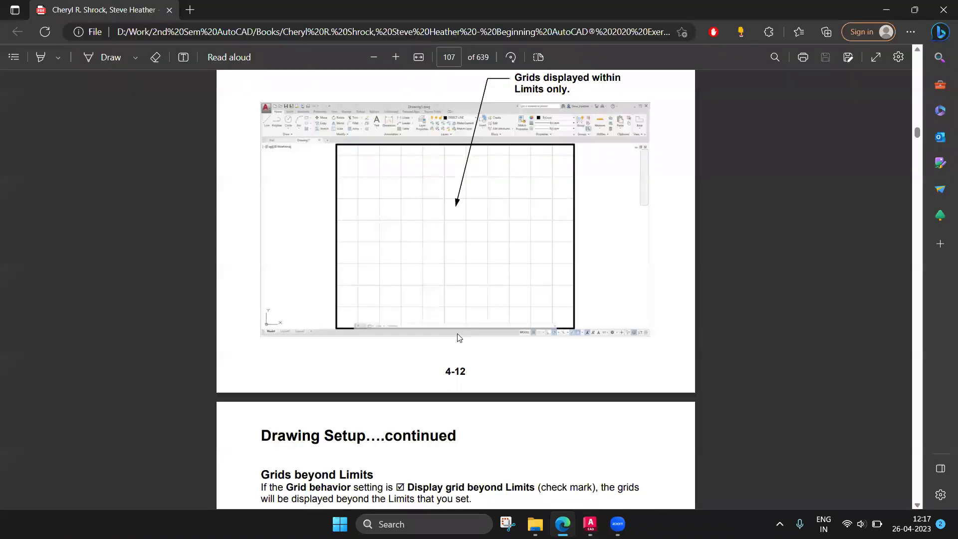
- Reread page 107's Grids within Limits section, then bring back AutoCAD's Drawing3 window
scroll(460, 338, up, 3)
scroll(460, 338, down, 4)
scroll(460, 338, up, 5)
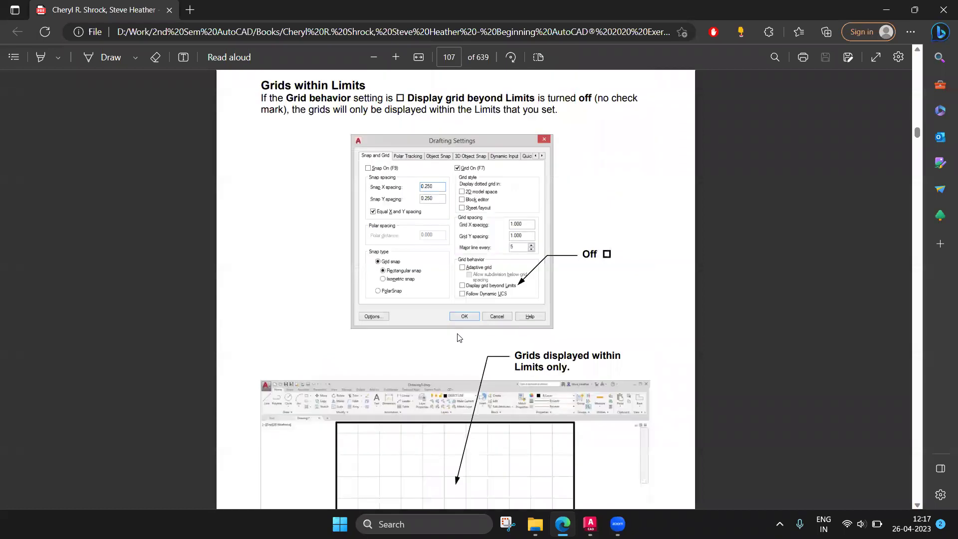
scroll(460, 338, up, 5)
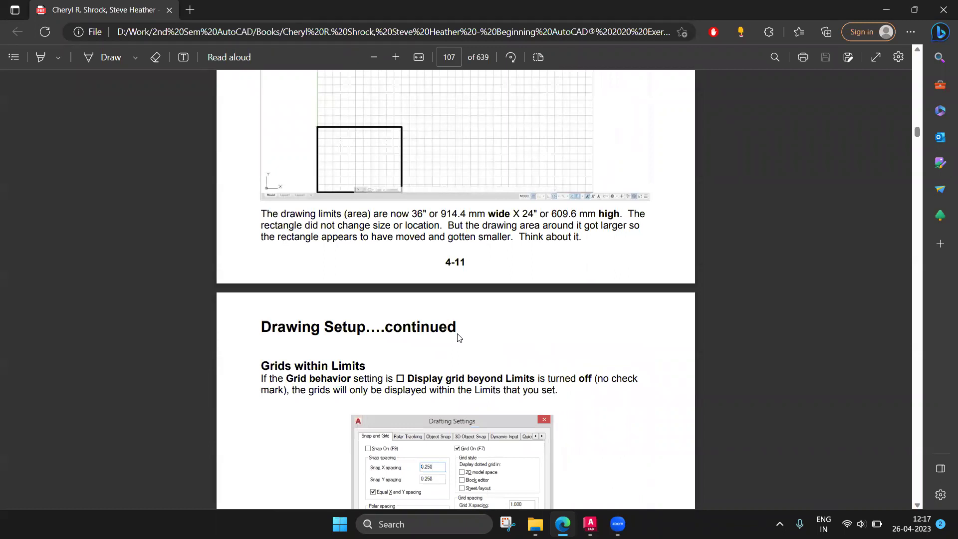
scroll(459, 338, down, 3)
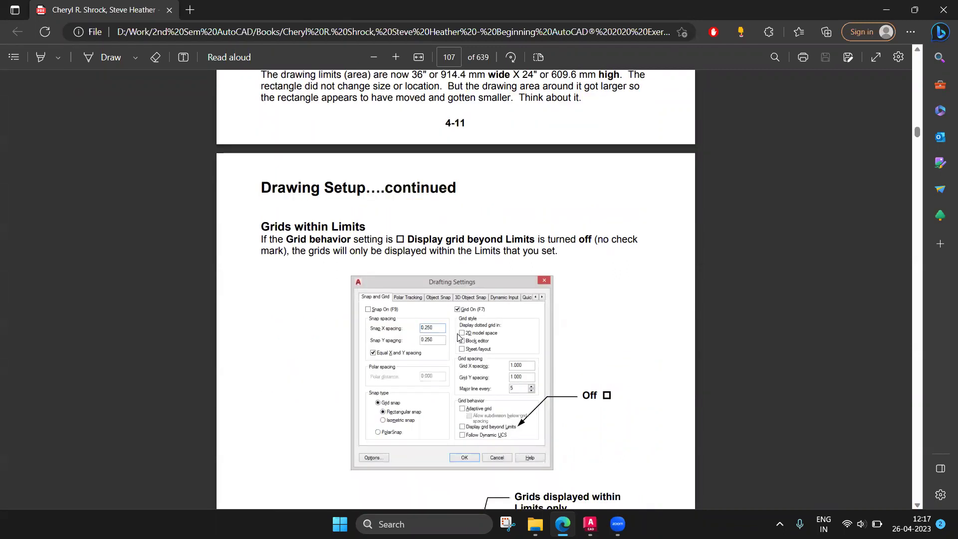
scroll(459, 338, down, 3)
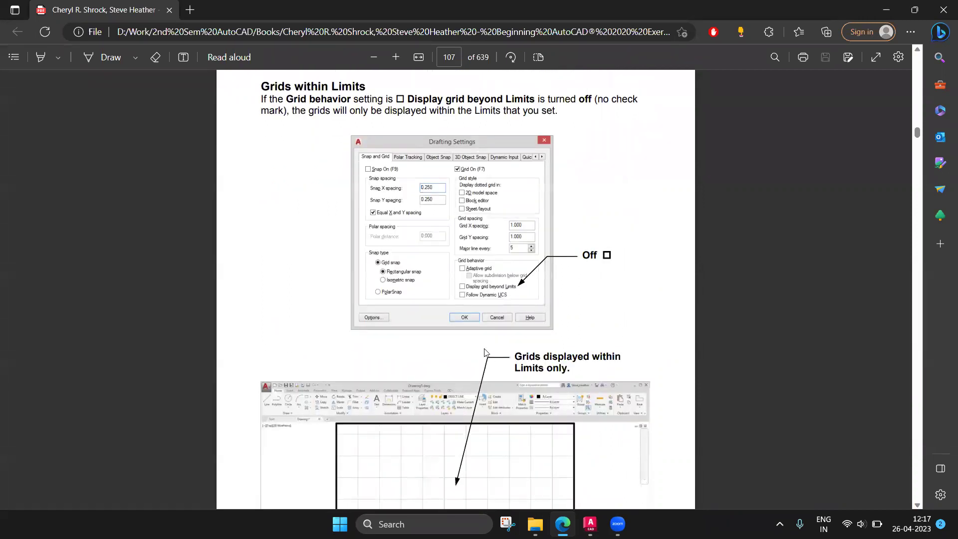
scroll(485, 352, up, 10)
scroll(484, 349, down, 10)
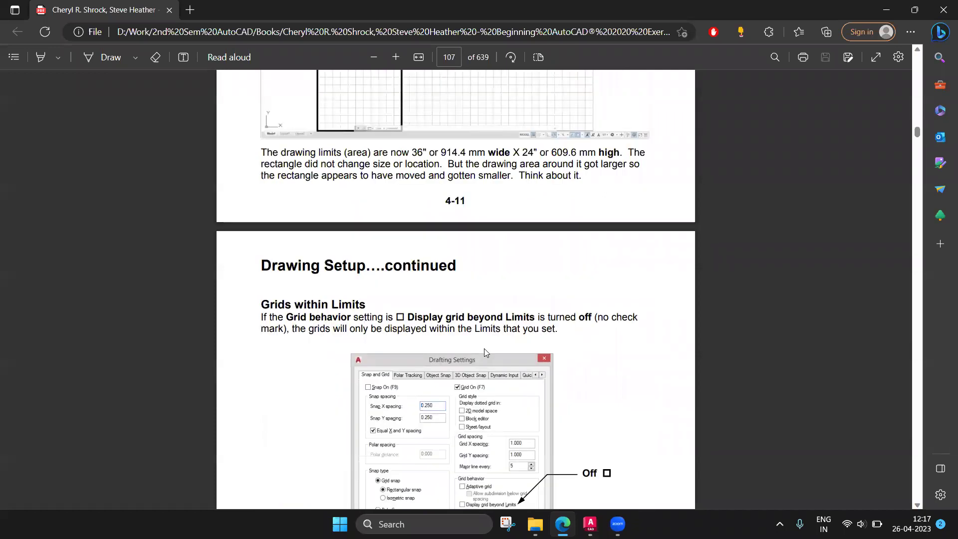
scroll(485, 348, down, 6)
scroll(328, 248, up, 6)
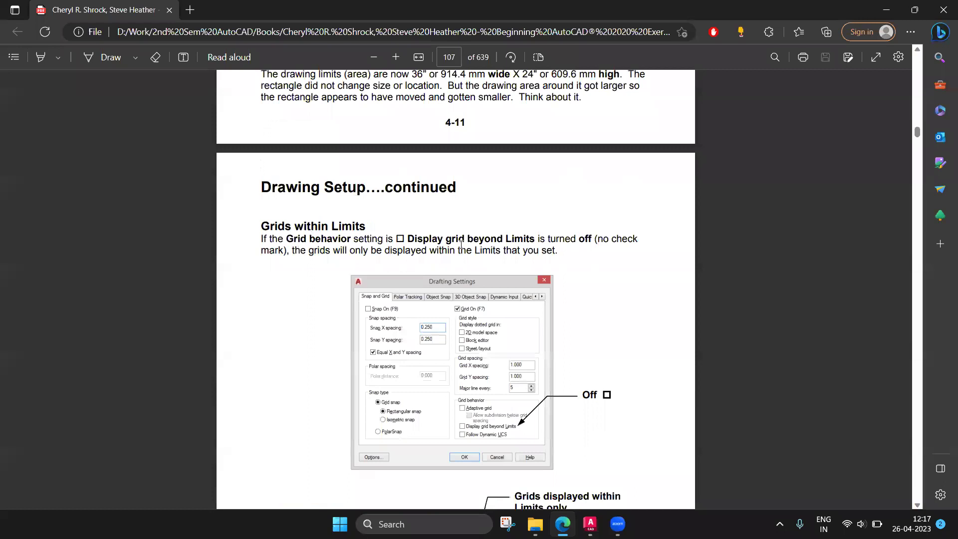
scroll(461, 244, down, 5)
scroll(461, 244, down, 5)
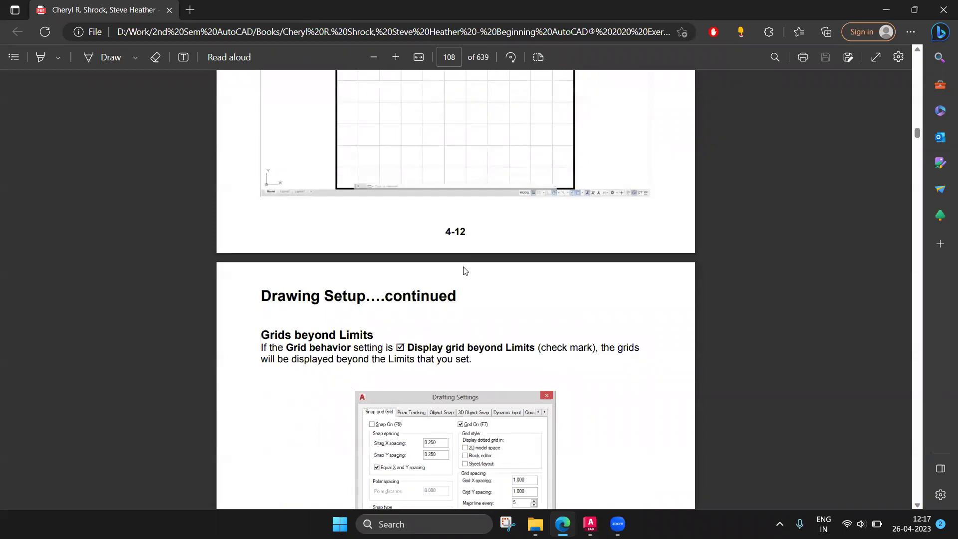
scroll(464, 271, up, 5)
scroll(555, 483, up, 2)
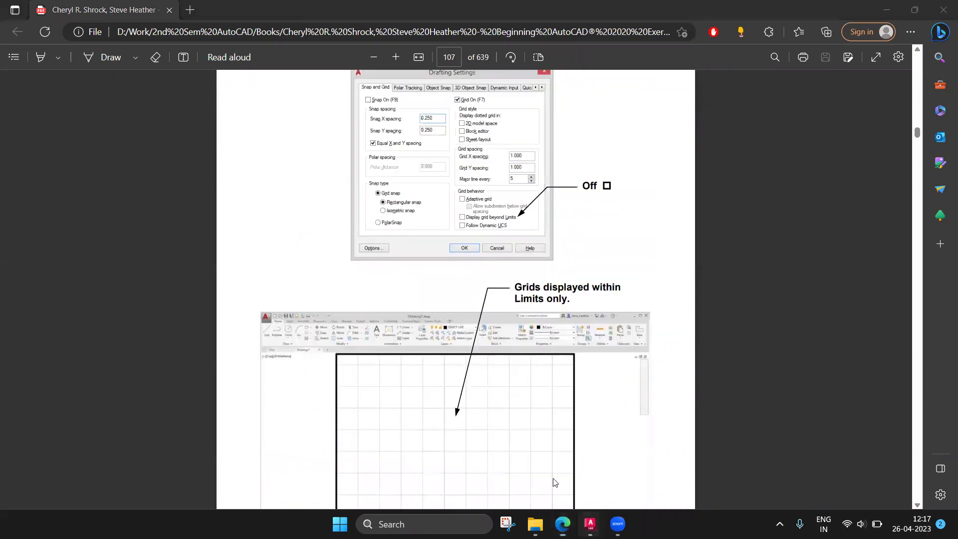
mouse_move(590, 524)
click(694, 467)
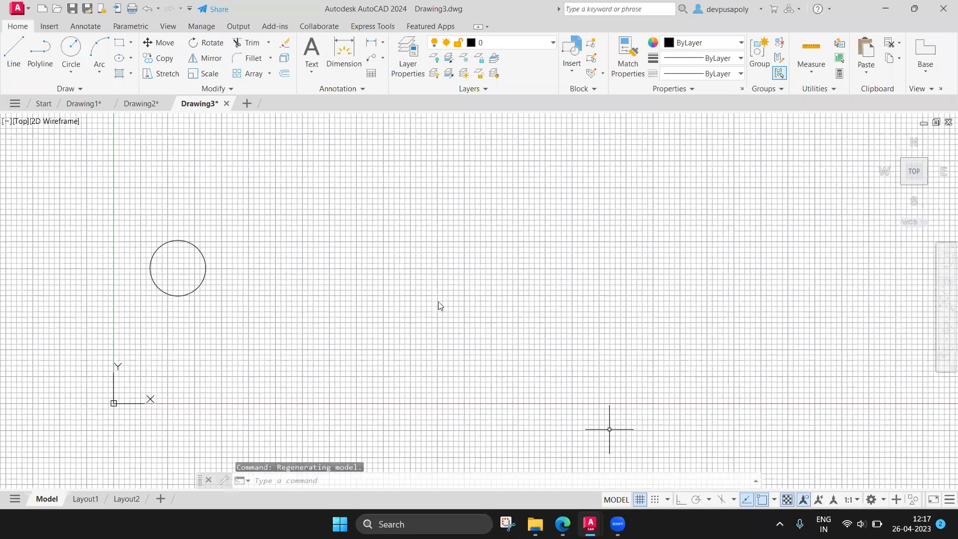
- View the Drafting tab of Drawing3's Options dialog, close it unchanged, and minimise AutoCAD
text(drafting)
key(Return)
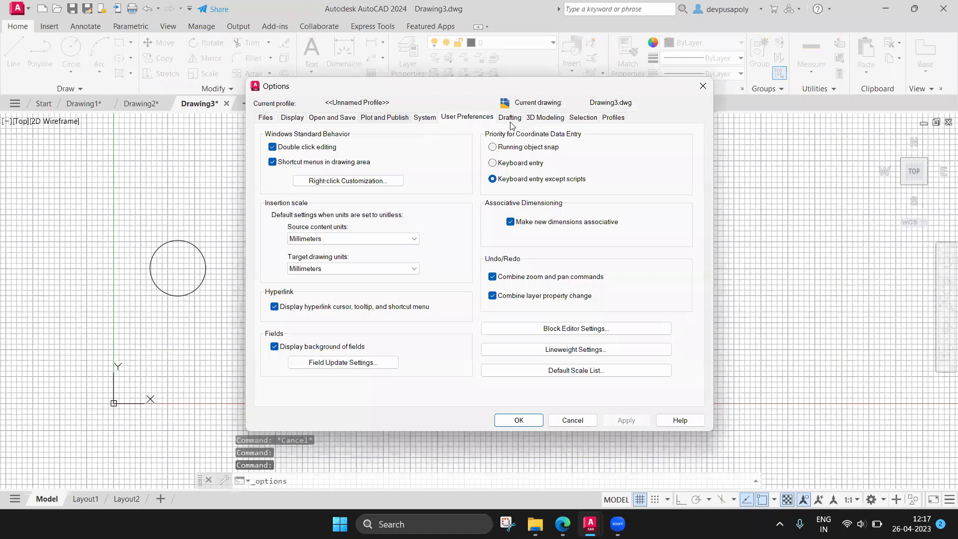
click(510, 119)
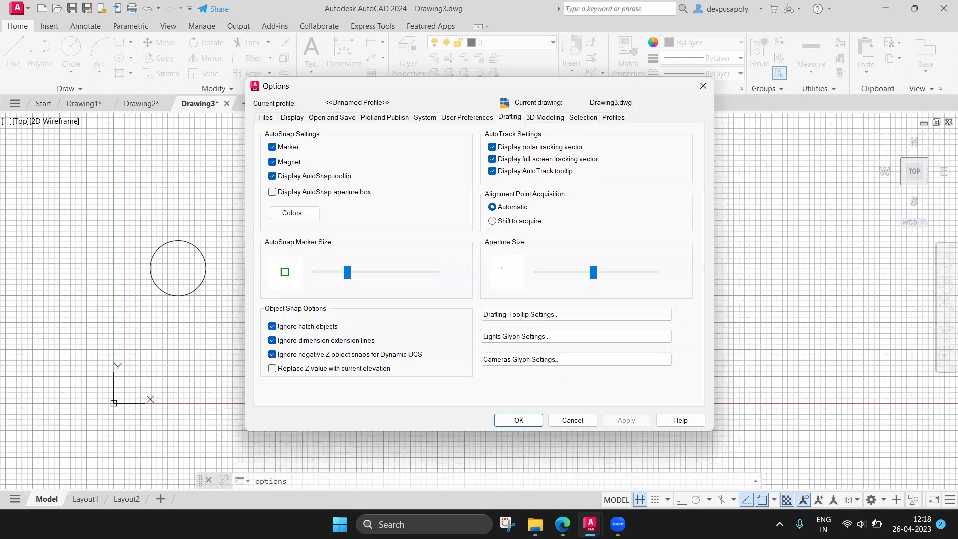
key(Return)
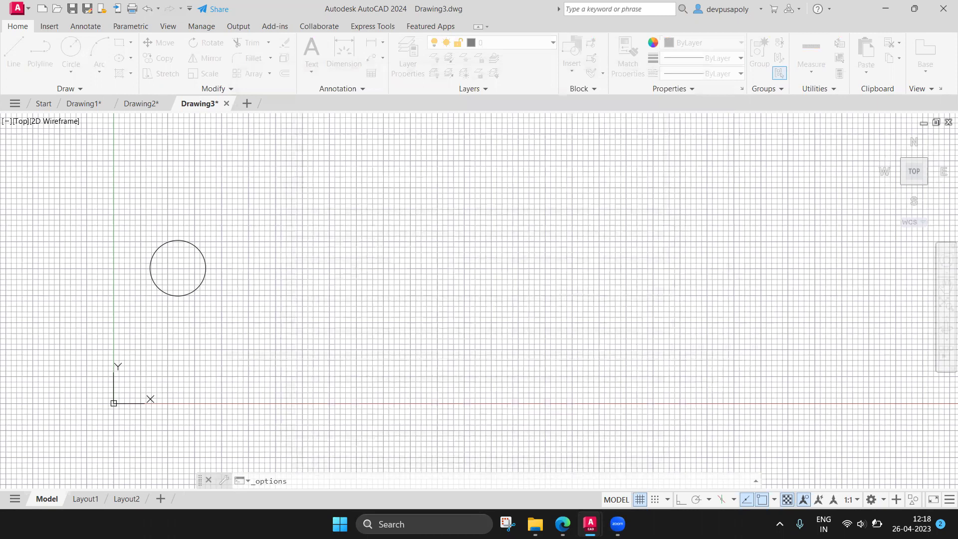
click(590, 524)
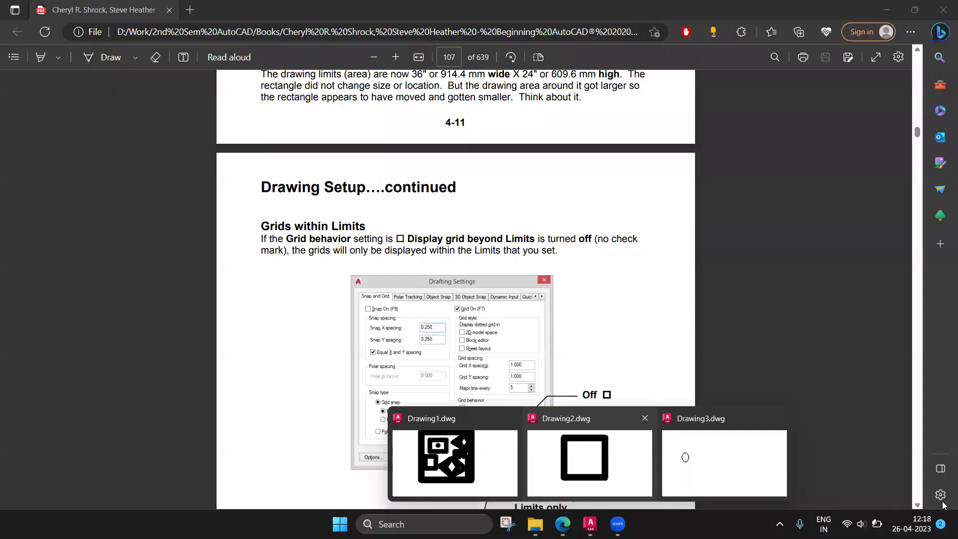
- Restore Drawing3, toggle snap (F9) and grid (F7), and adjust Snap and Grid settings via DS
click(699, 511)
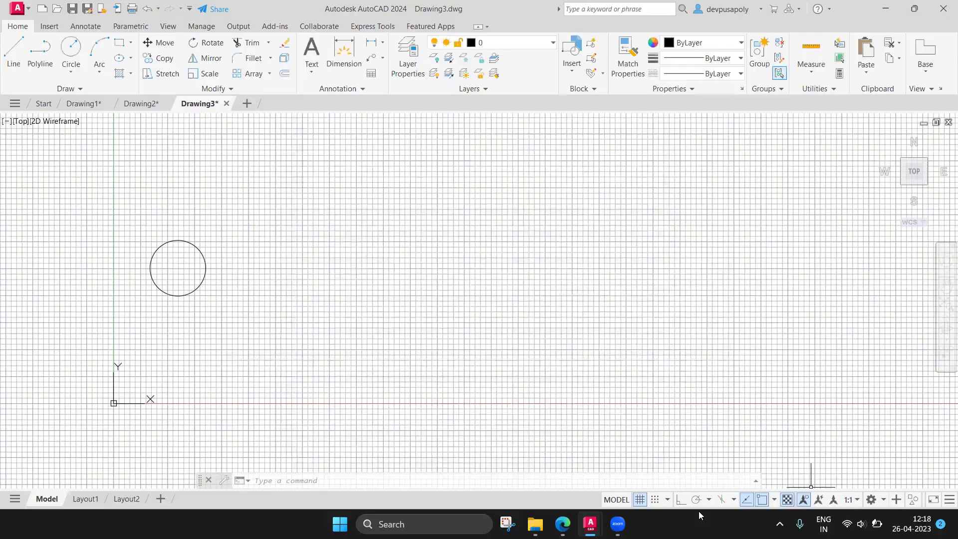
key(F9)
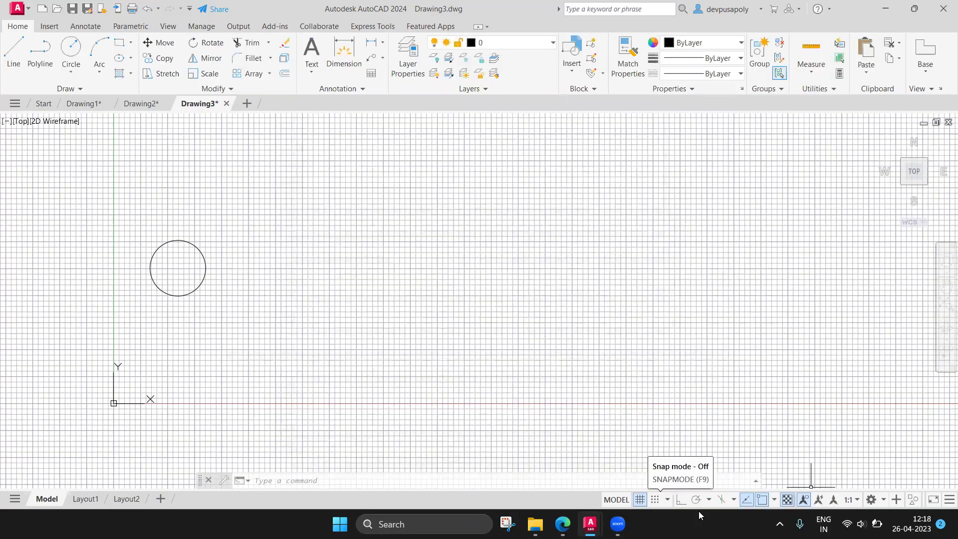
key(F7)
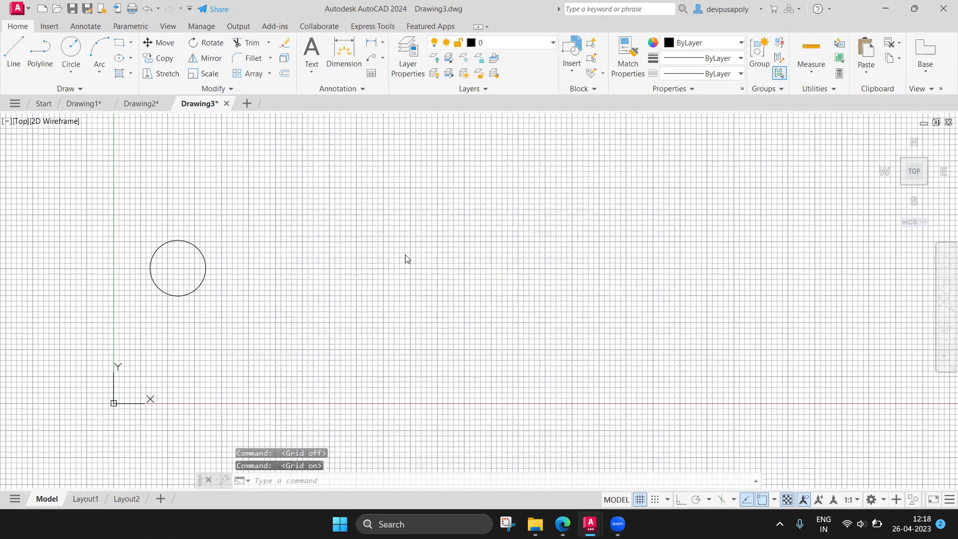
text(ds)
key(Return)
mouse_move(340, 253)
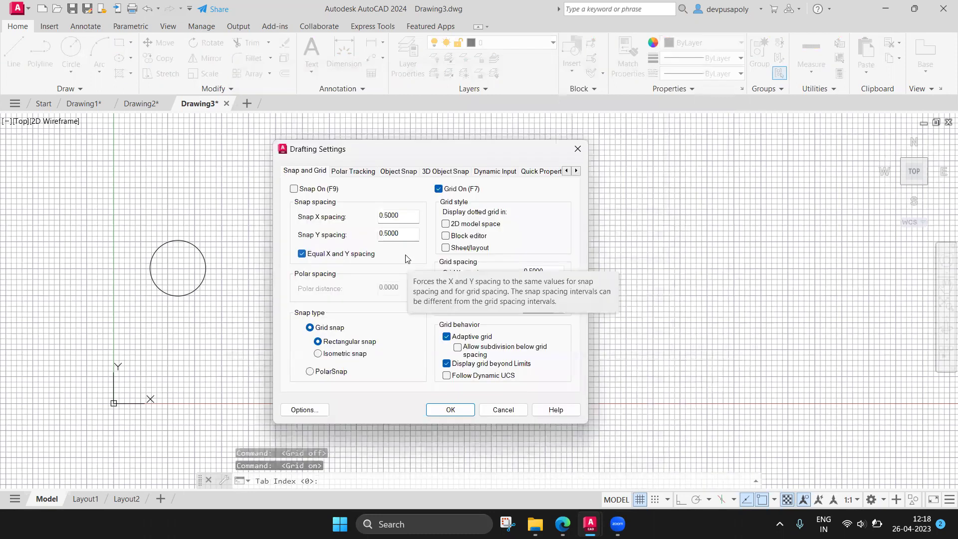
click(352, 255)
click(350, 254)
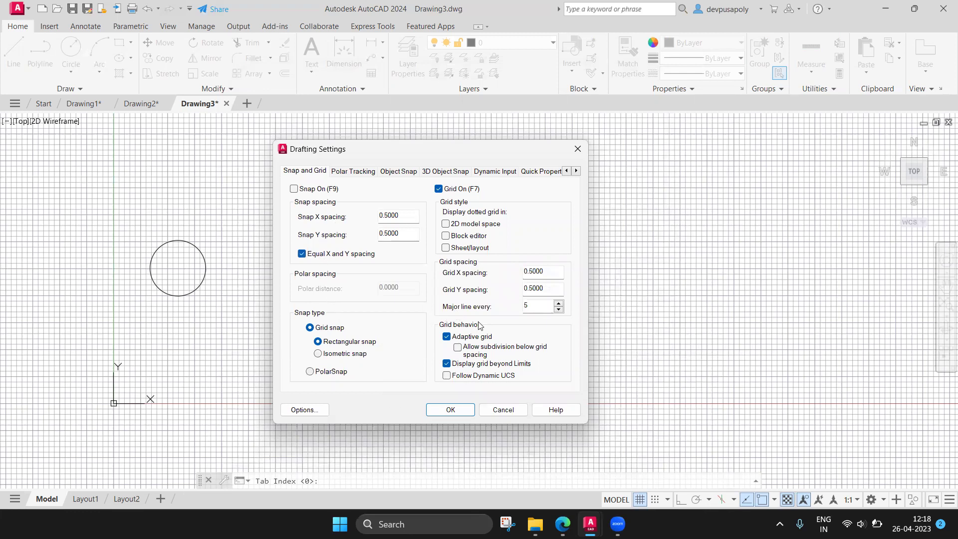
click(562, 524)
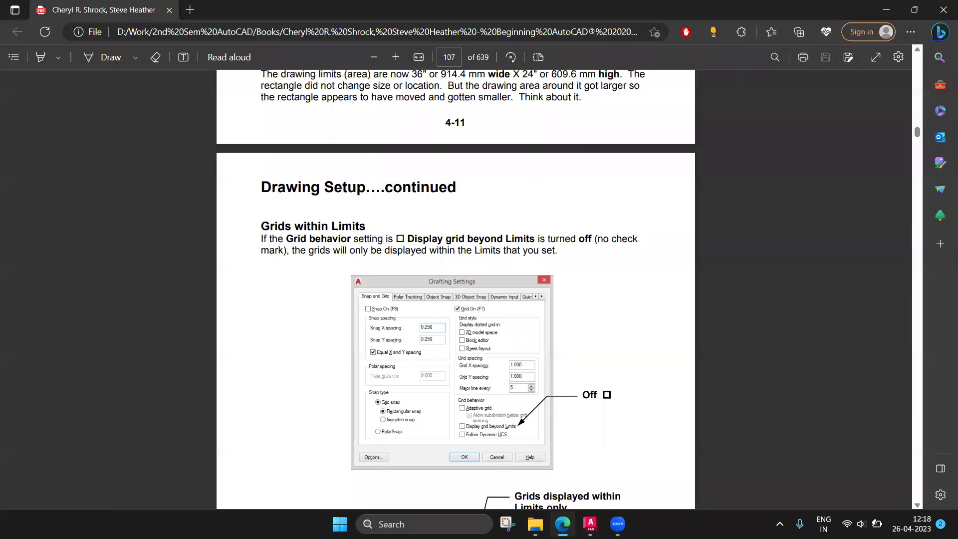
key(alt+Tab)
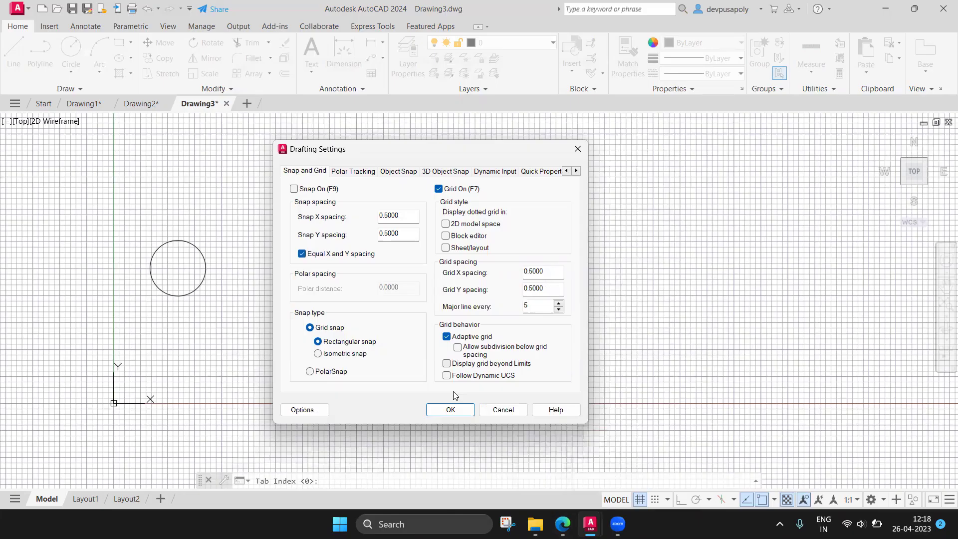
- Apply the grid-within-limits setting and pan Drawing3 to find the leftover circle
click(451, 411)
middle_drag(294, 340, 522, 243)
scroll(397, 280, up, 2)
scroll(397, 280, up, 2)
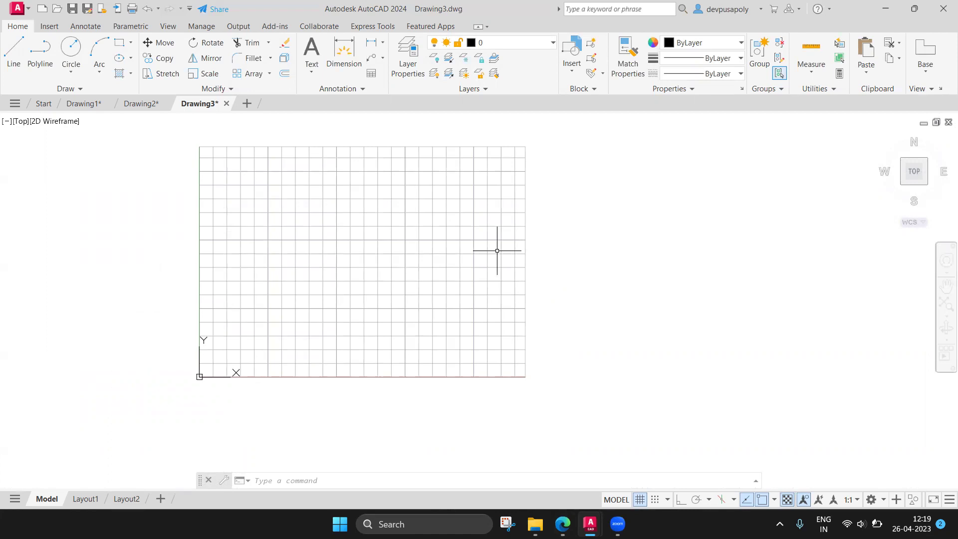
scroll(449, 270, down, 2)
mouse_move(473, 254)
middle_down()
mouse_move(485, 277)
mouse_move(476, 304)
middle_up()
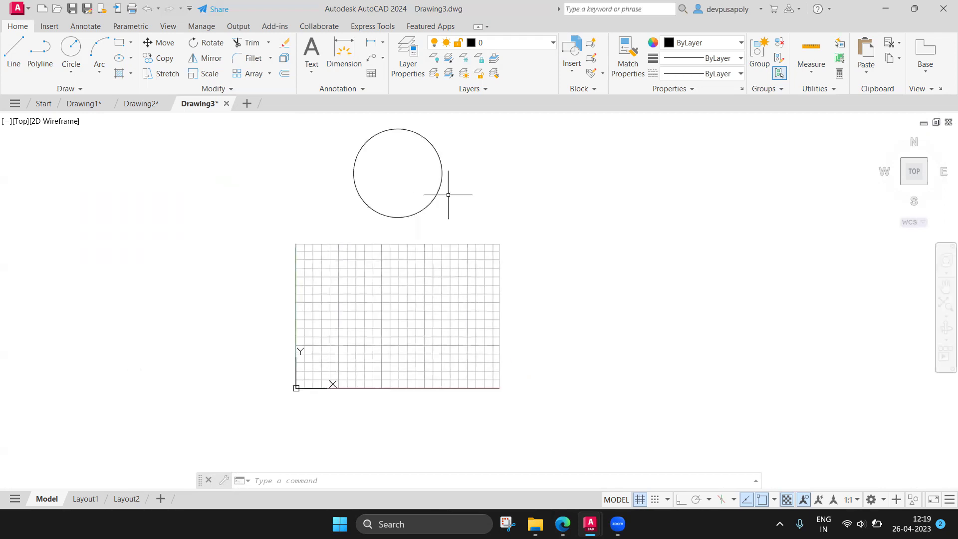
- Delete the circle so only the grid inside Drawing3's limits remains
click(443, 182)
key(Delete)
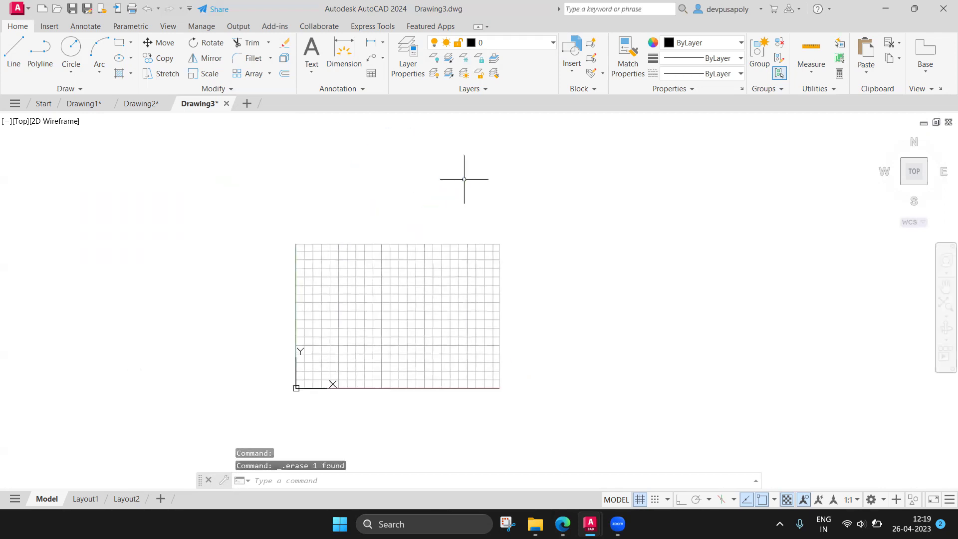
scroll(440, 304, up, 2)
middle_drag(440, 304, 468, 259)
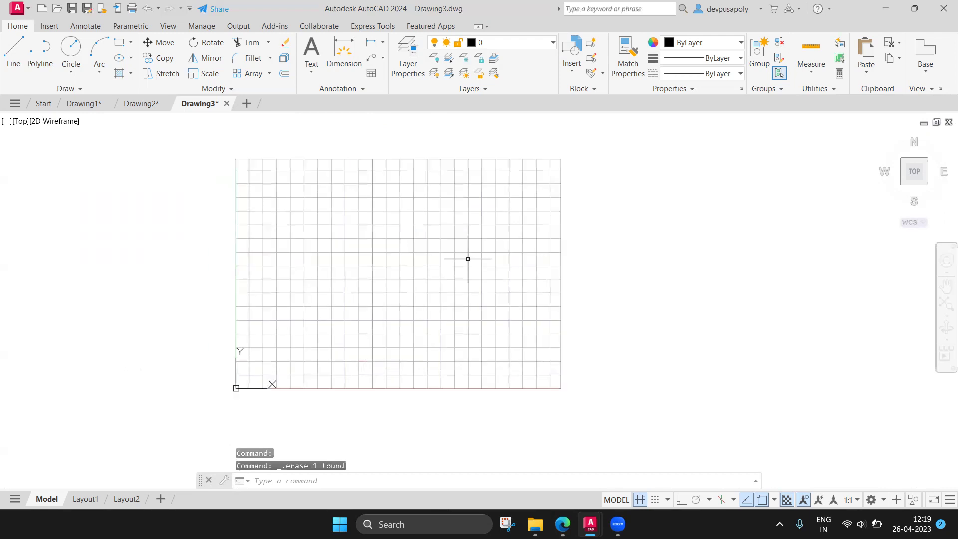
text(l)
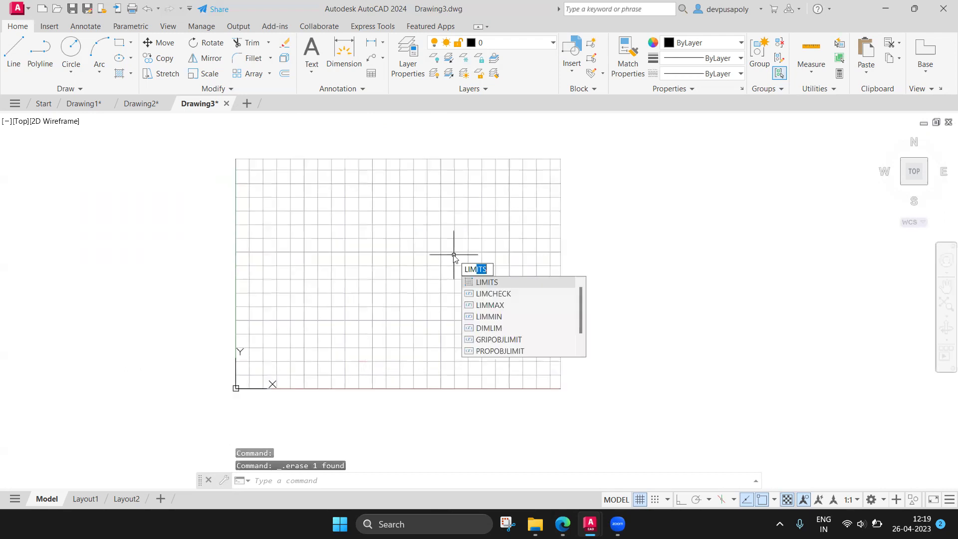
key(BackSpace)
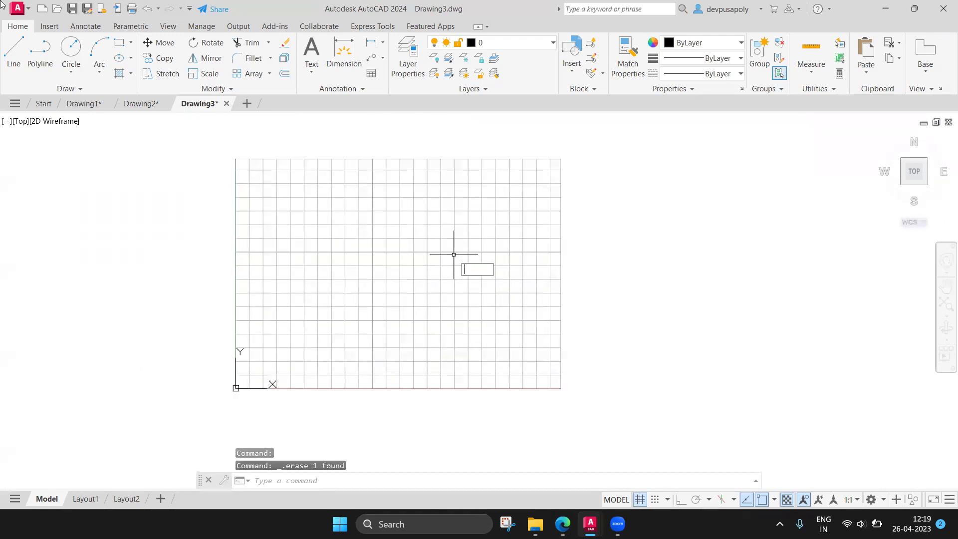
- Create a new drawing, Drawing4, from the acad template
click(23, 11)
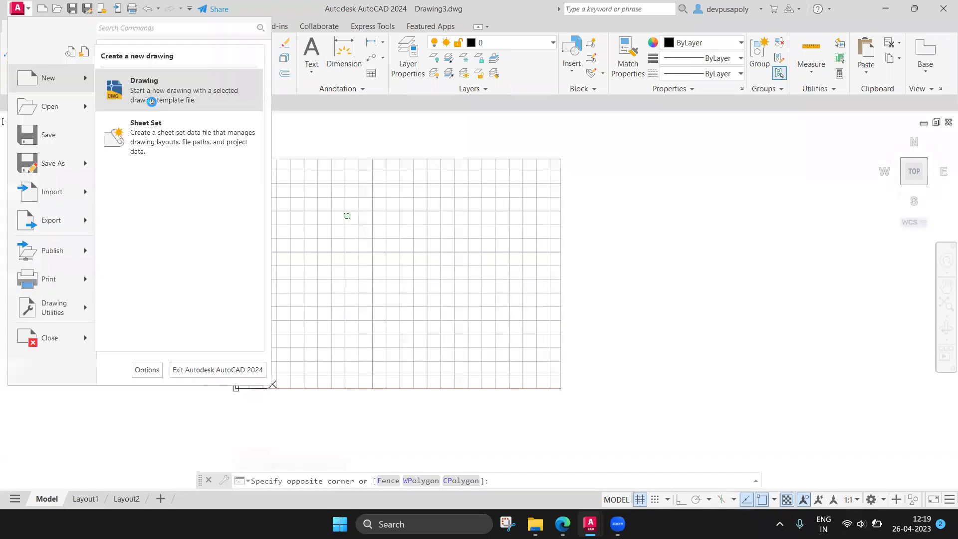
click(153, 105)
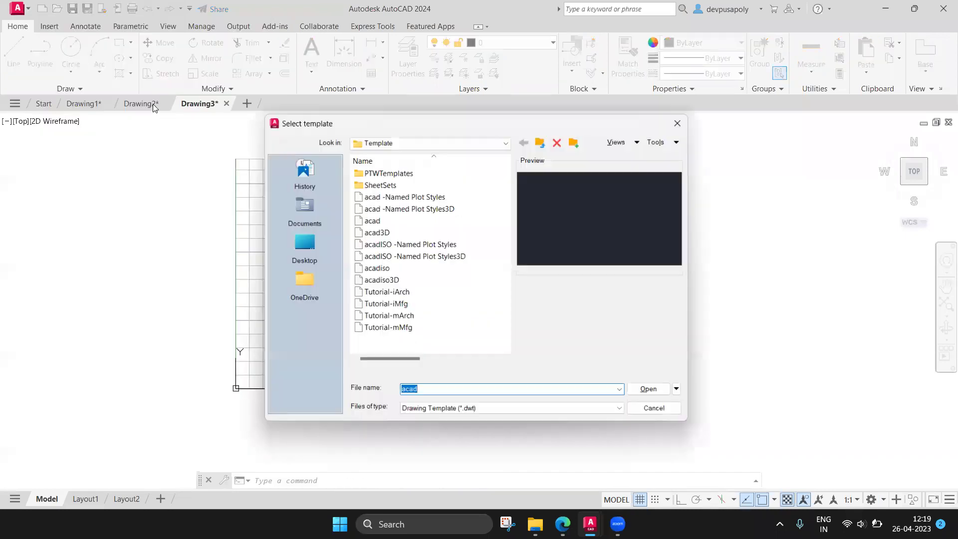
click(651, 393)
text(LIMITS)
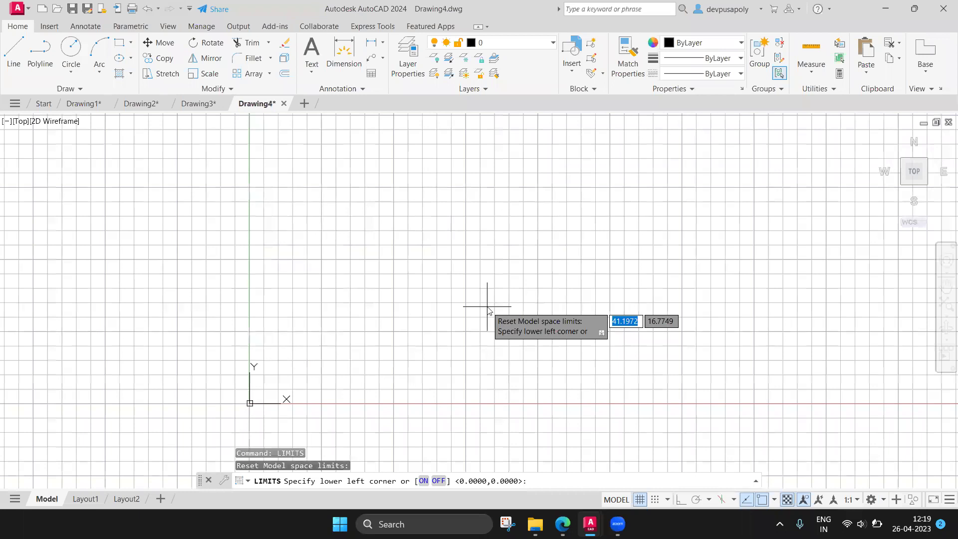
- Set Drawing4's limits from 0,0 to 297,210, then switch to Drawing2
text(0)
text(,0)
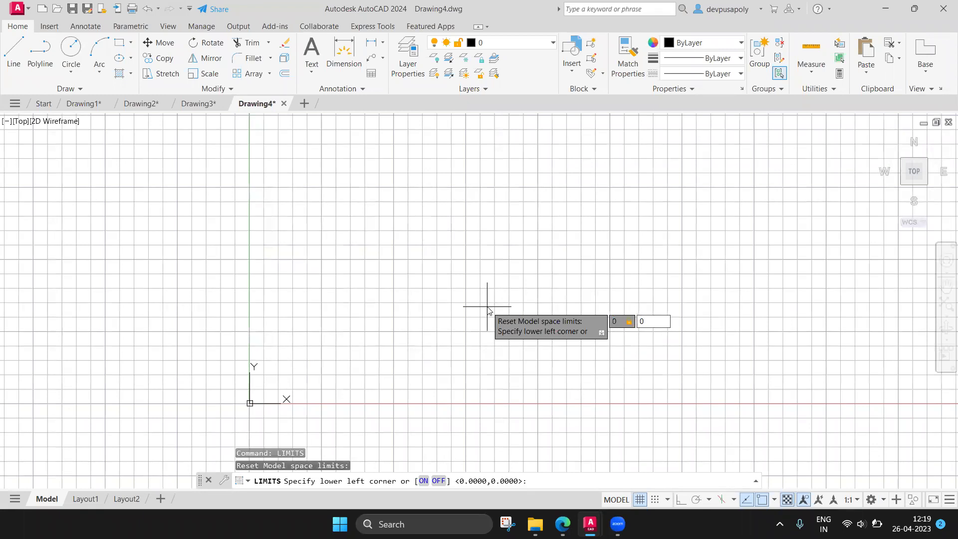
key(Return)
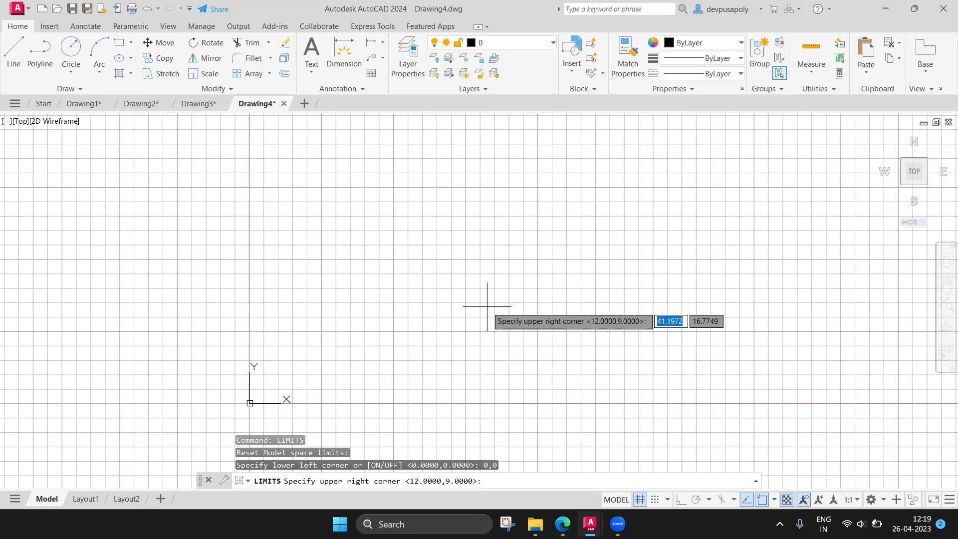
text(297)
key(Tab)
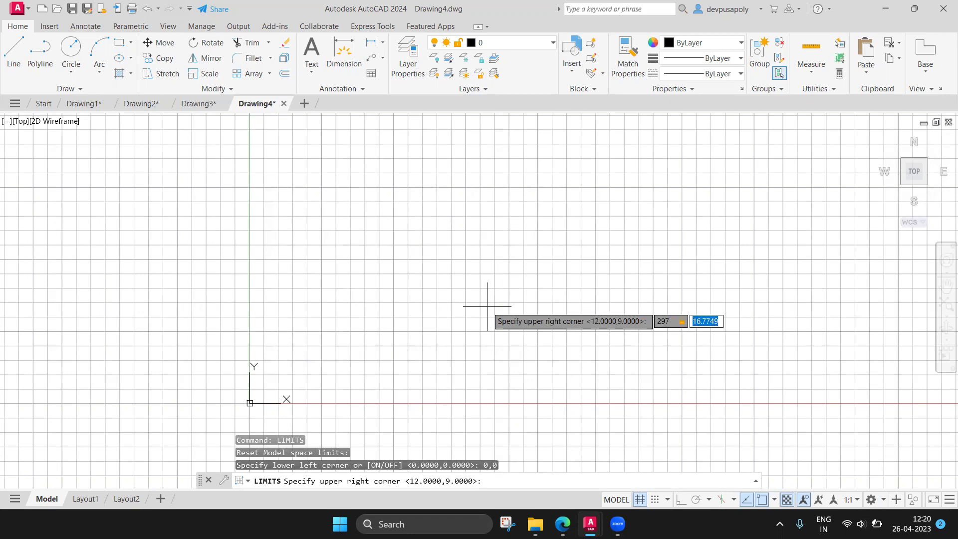
text(210)
key(Return)
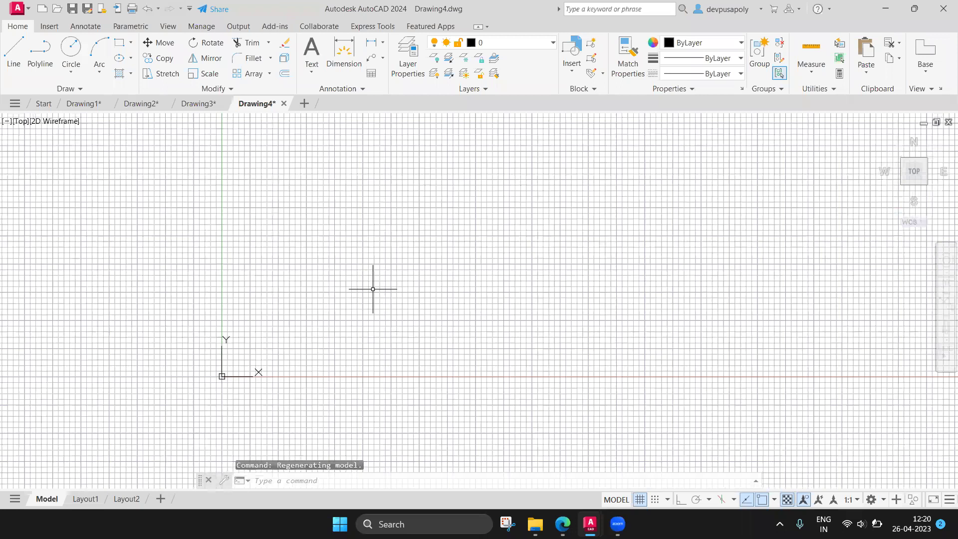
key(ctrl+Tab)
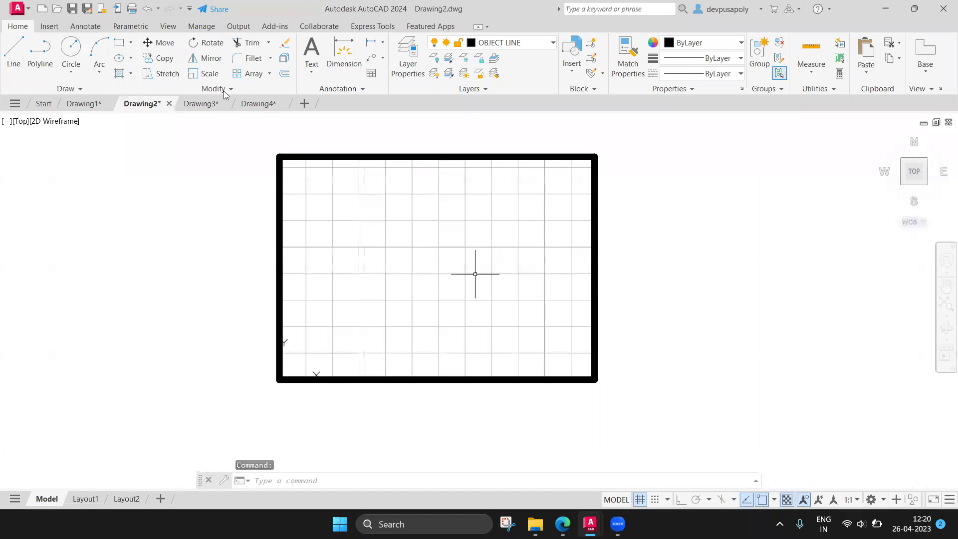
- In Drawing4, turn off Display grid beyond Limits in Drafting Settings (DS)
click(255, 104)
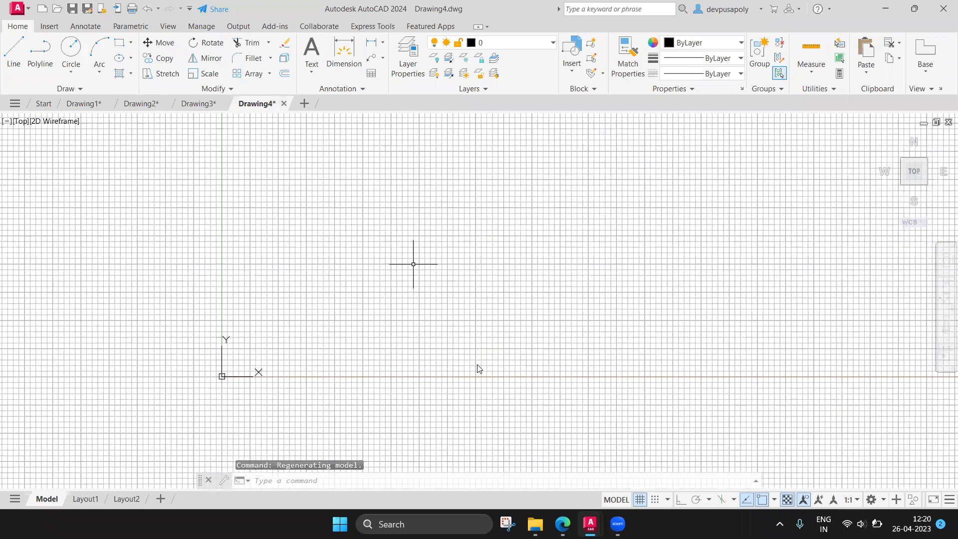
text(ds)
key(Return)
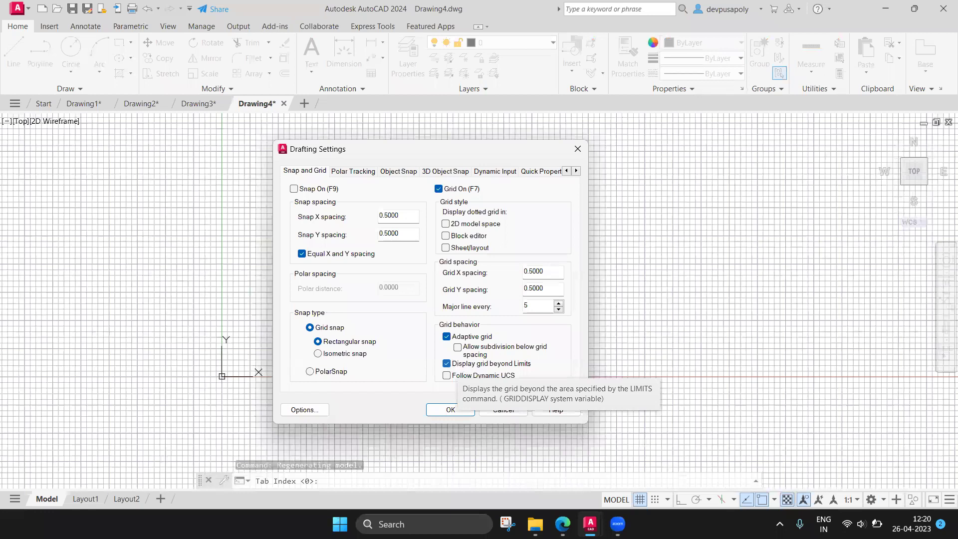
key(Return)
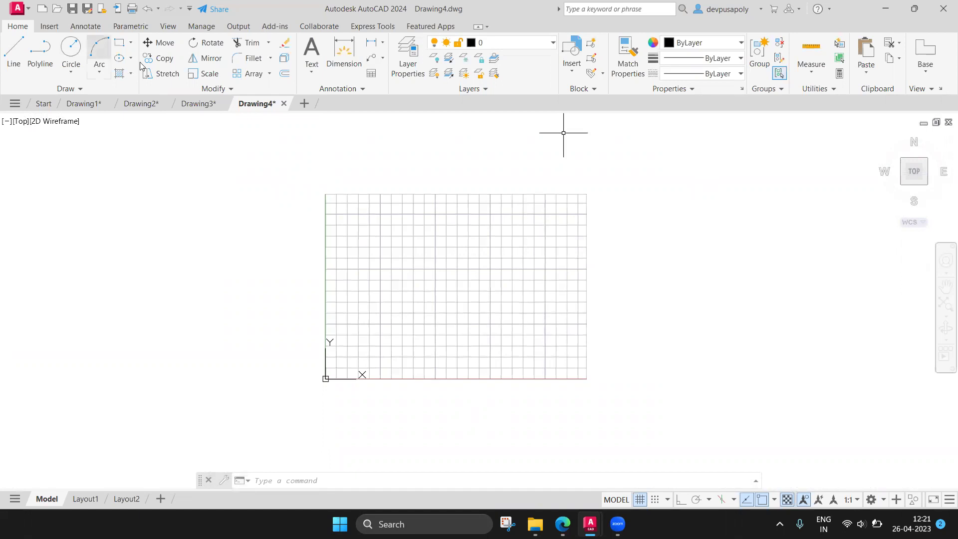
- Draw a rectangle from the origin, then cancel and undo it
click(120, 46)
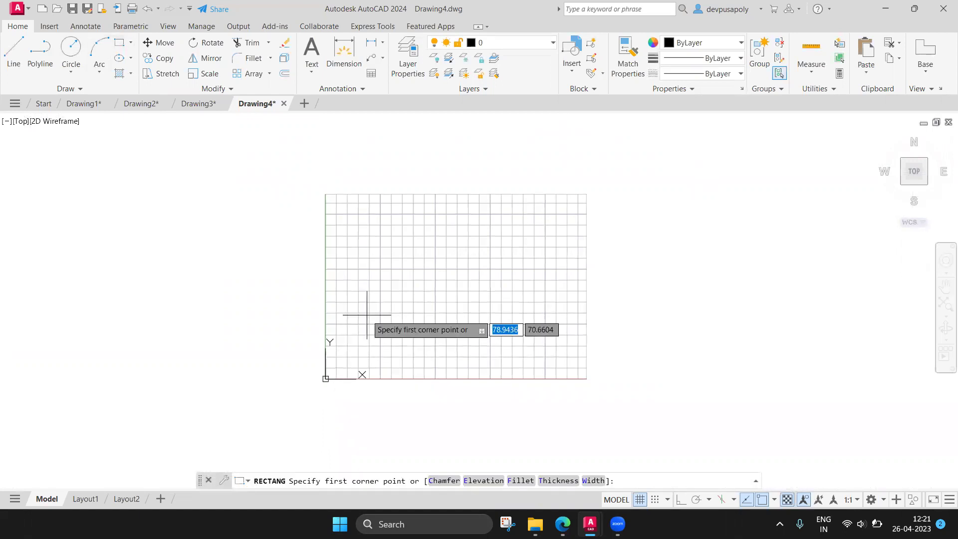
click(326, 378)
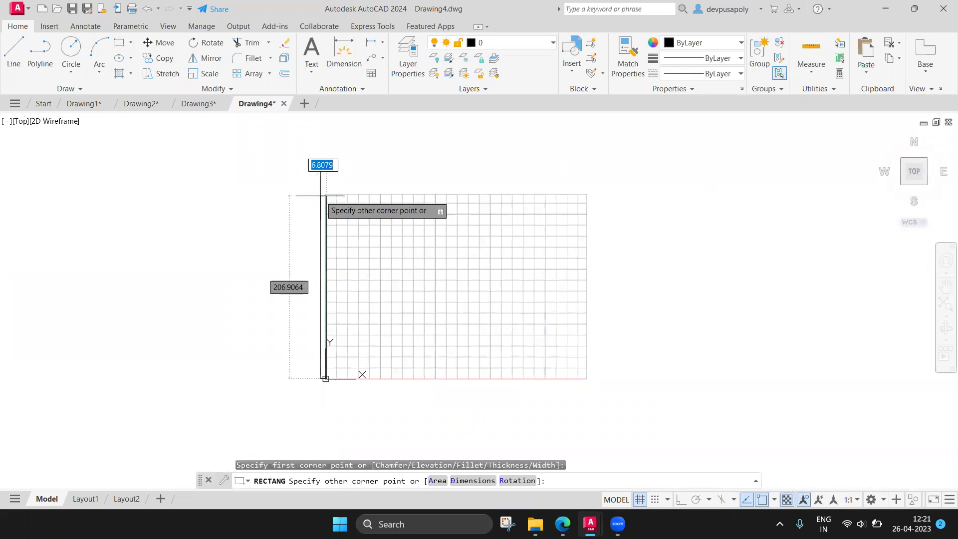
click(321, 195)
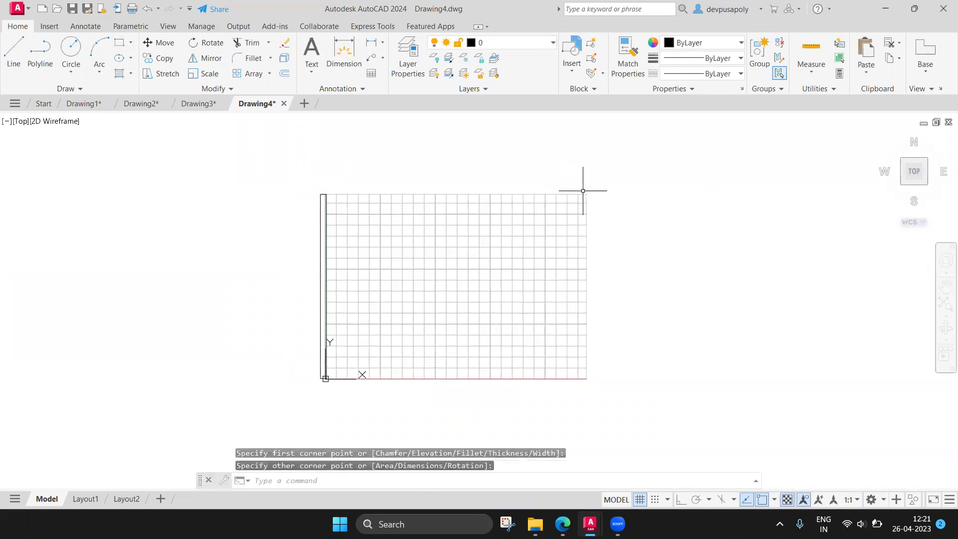
key(Escape)
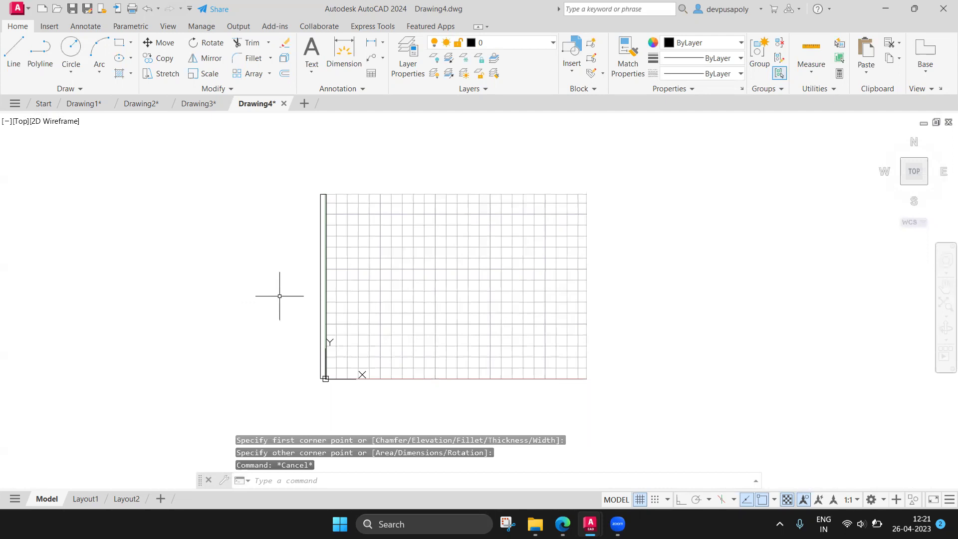
key(ctrl+z)
- Draw border lines from 0,0: 210 up, 297 right, 210 down, closing at the origin
text(l)
key(Return)
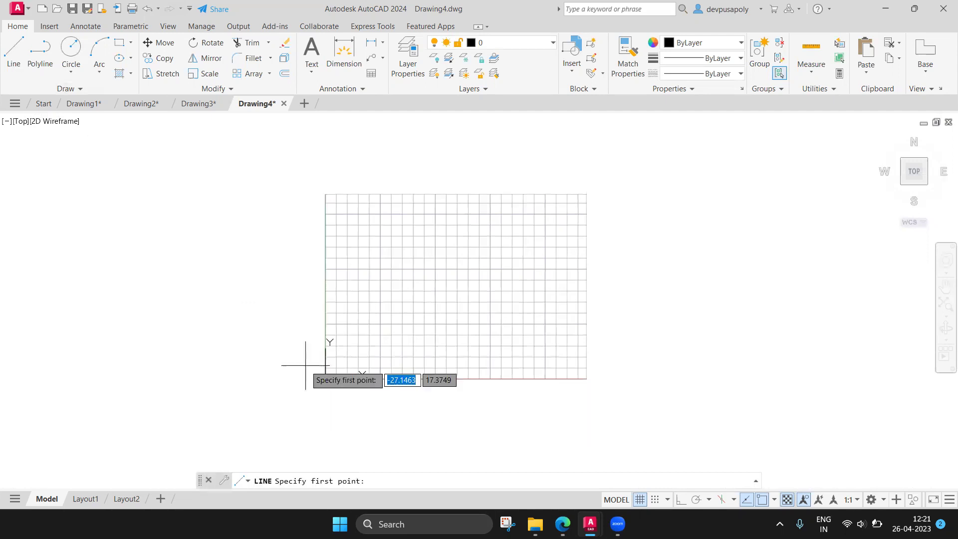
text(0.4820)
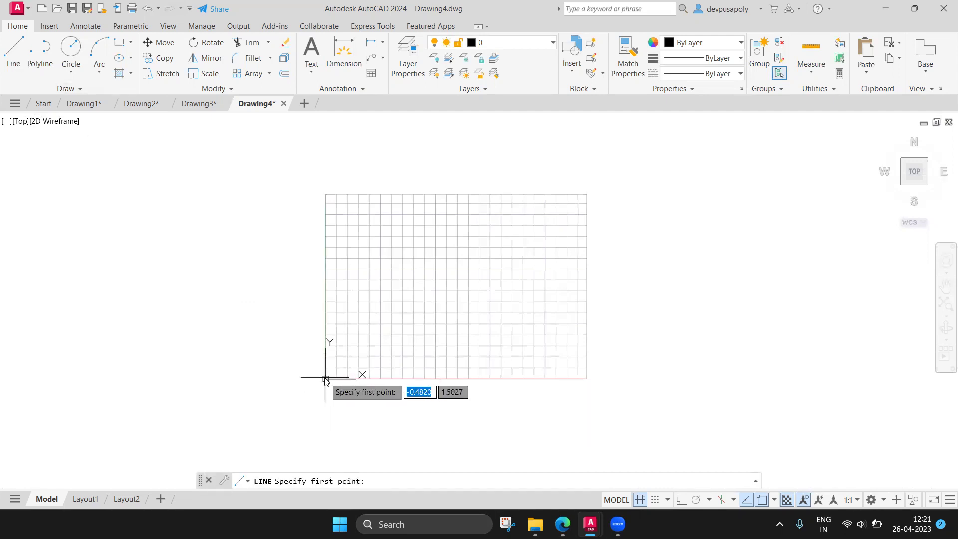
text(,0)
key(Return)
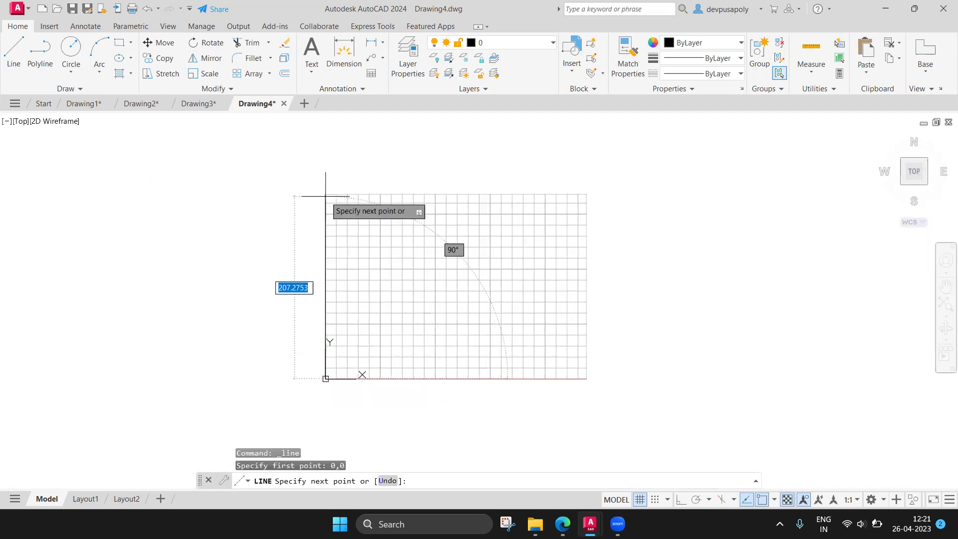
text(210)
key(Return)
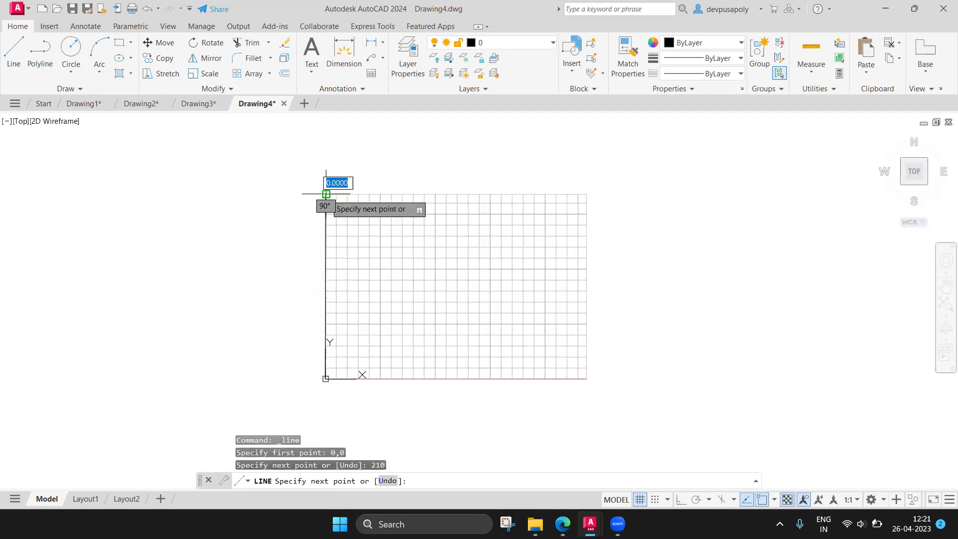
text(297)
key(Return)
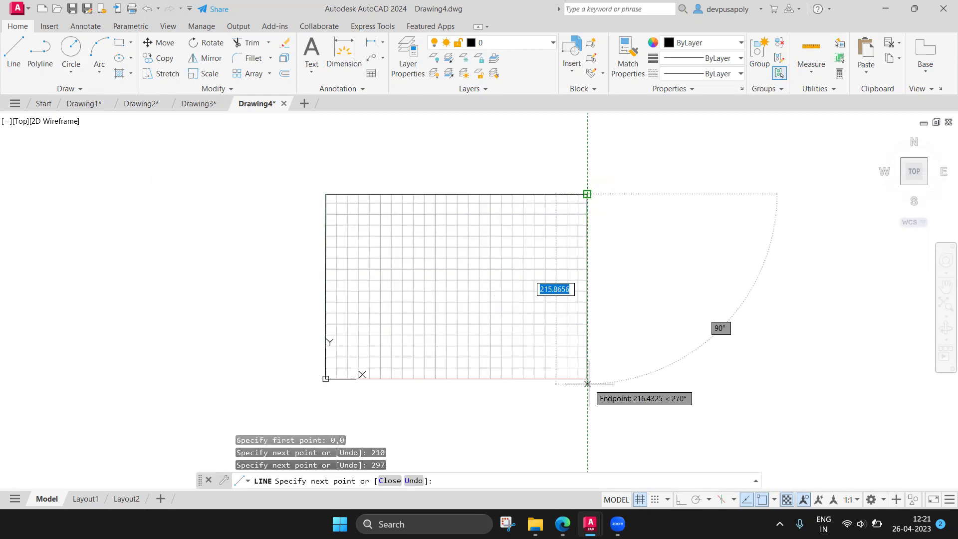
text(210)
key(Return)
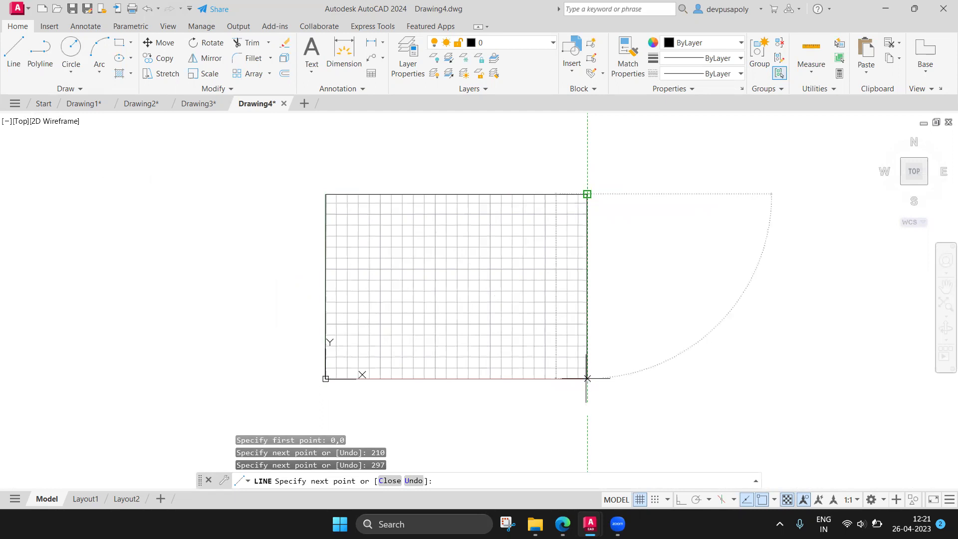
click(326, 379)
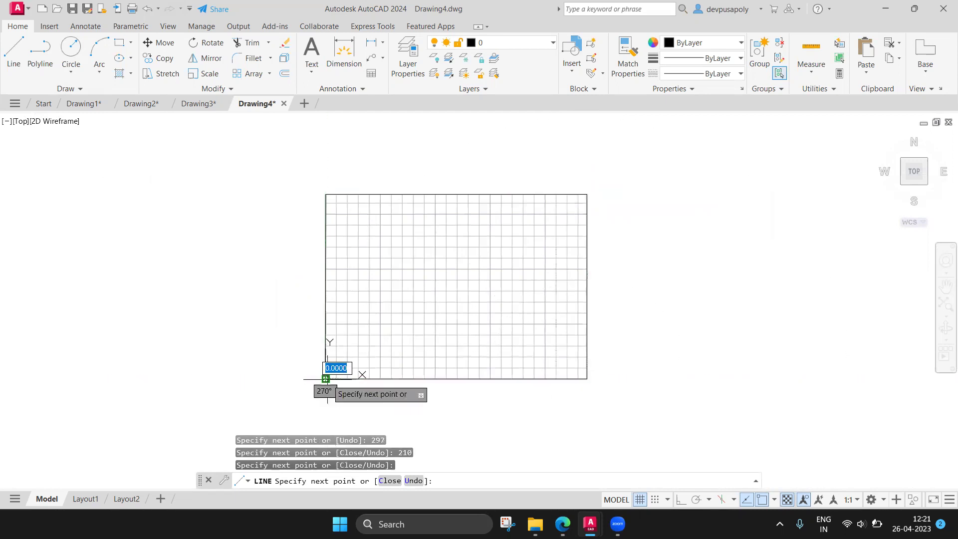
key(Escape)
scroll(426, 296, up, 2)
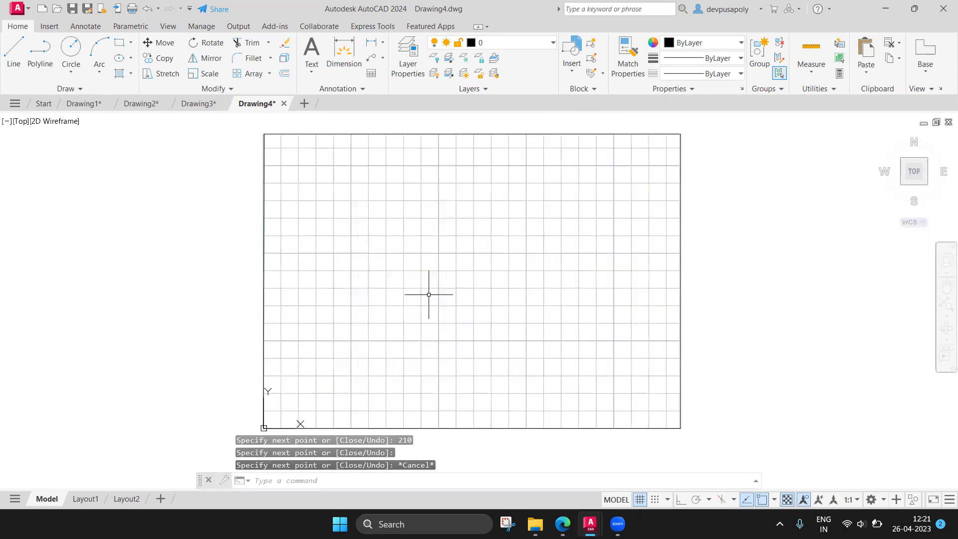
- Compare Drawing4 with Drawing2, then go to the Edge PDF's Units and Precision page
click(147, 103)
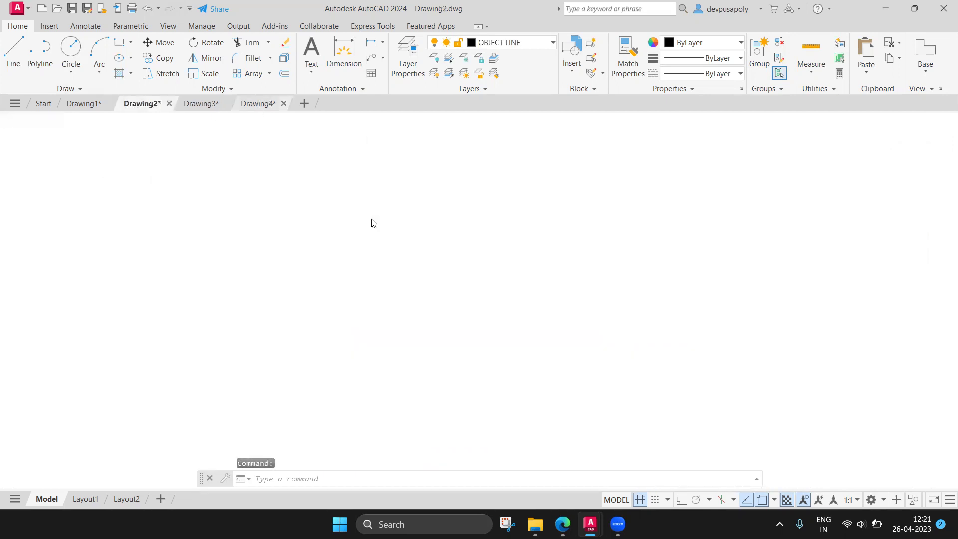
click(257, 104)
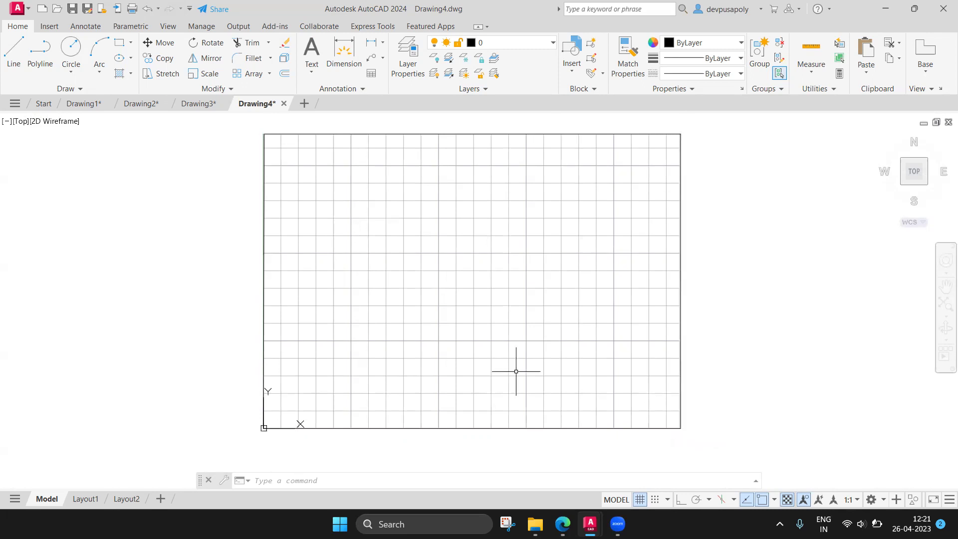
key(ctrl+Tab)
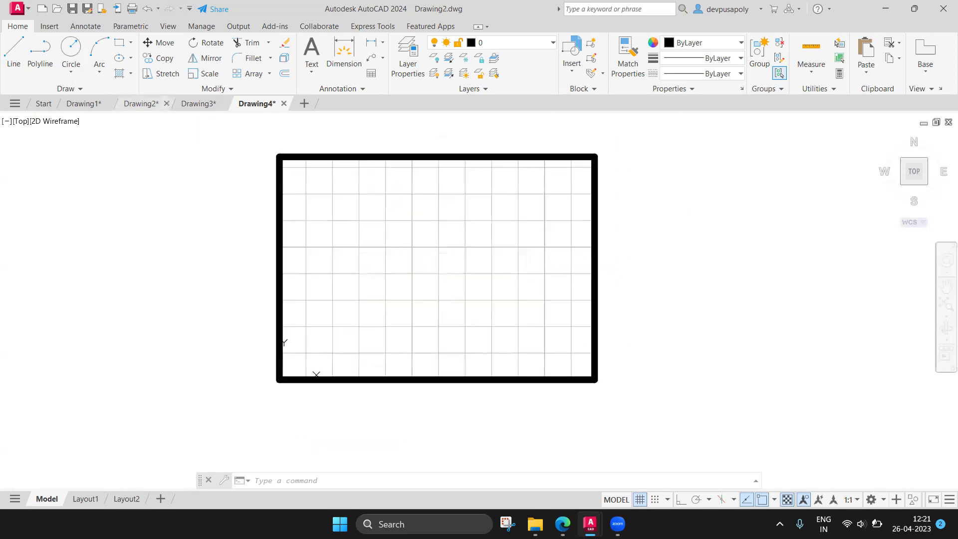
click(256, 105)
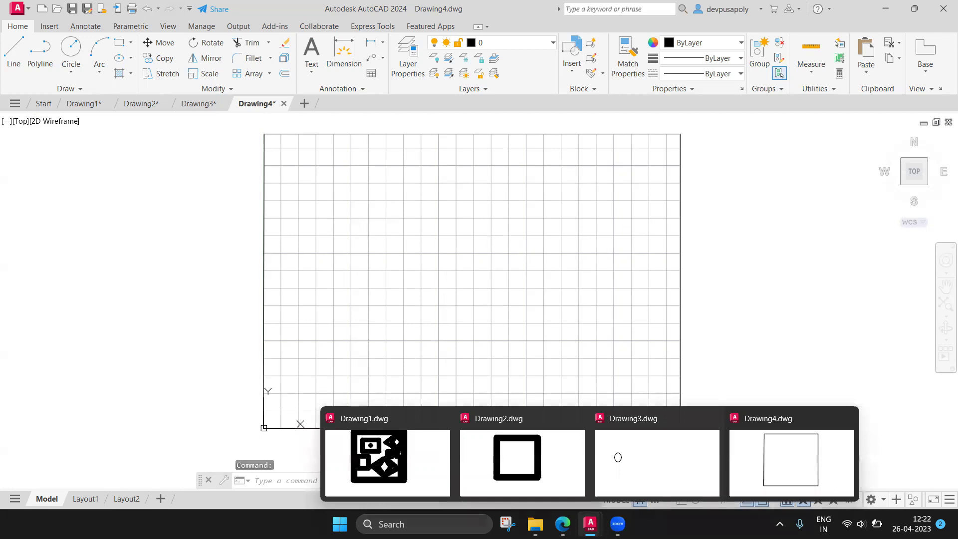
key(alt+Tab)
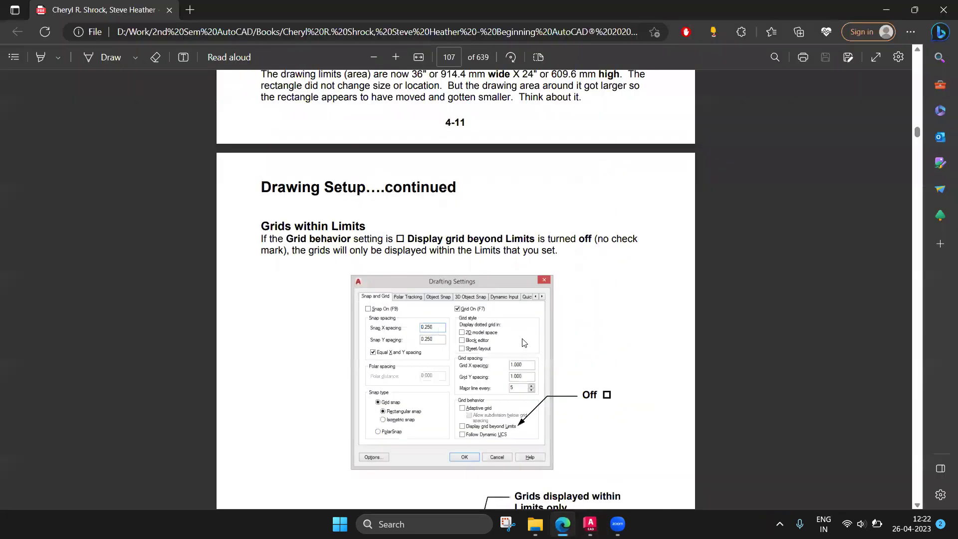
scroll(524, 343, down, 10)
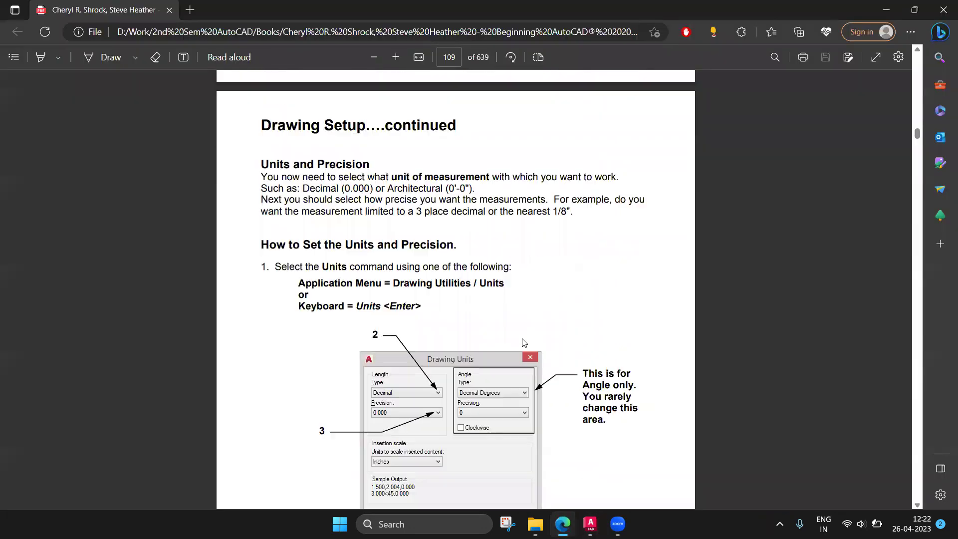